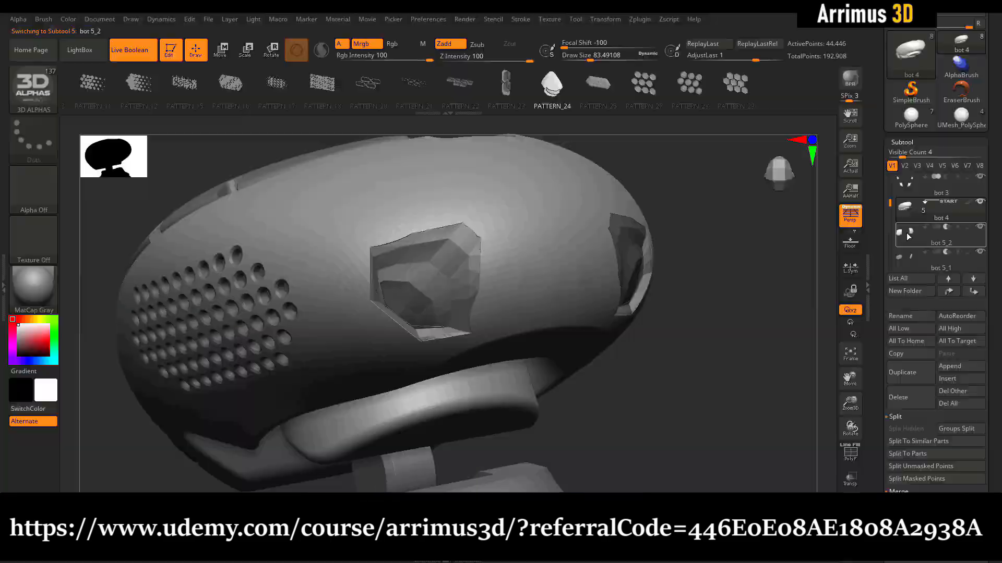
click(909, 237)
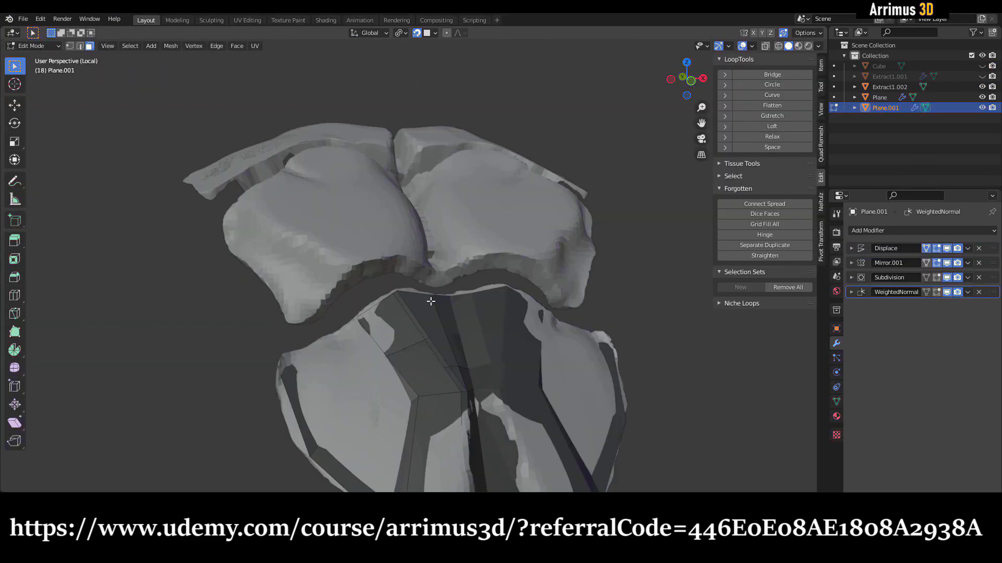
key(g)
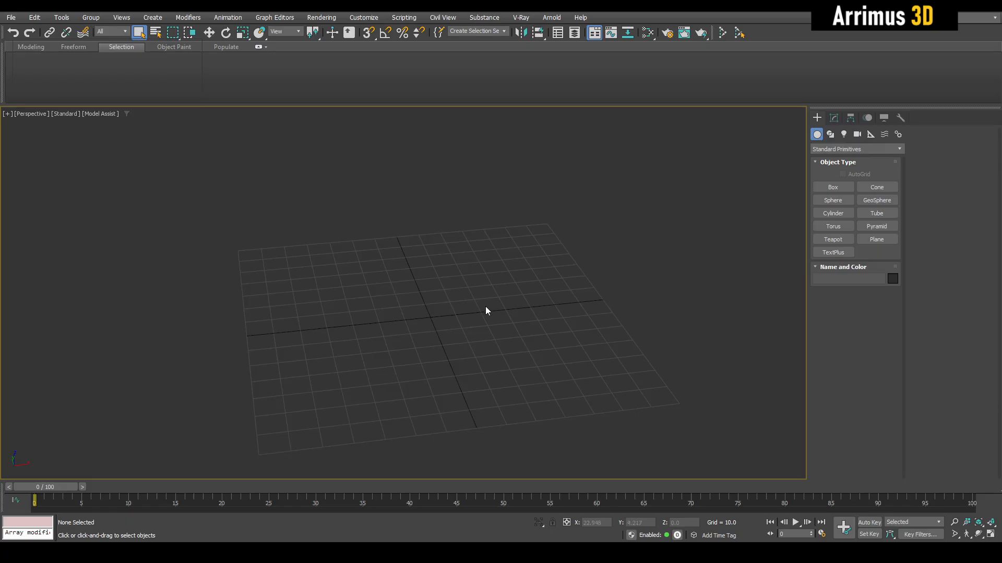
Create a large sphere near the grid origin, display its edged faces and set its X and Y position to 0
key(s)
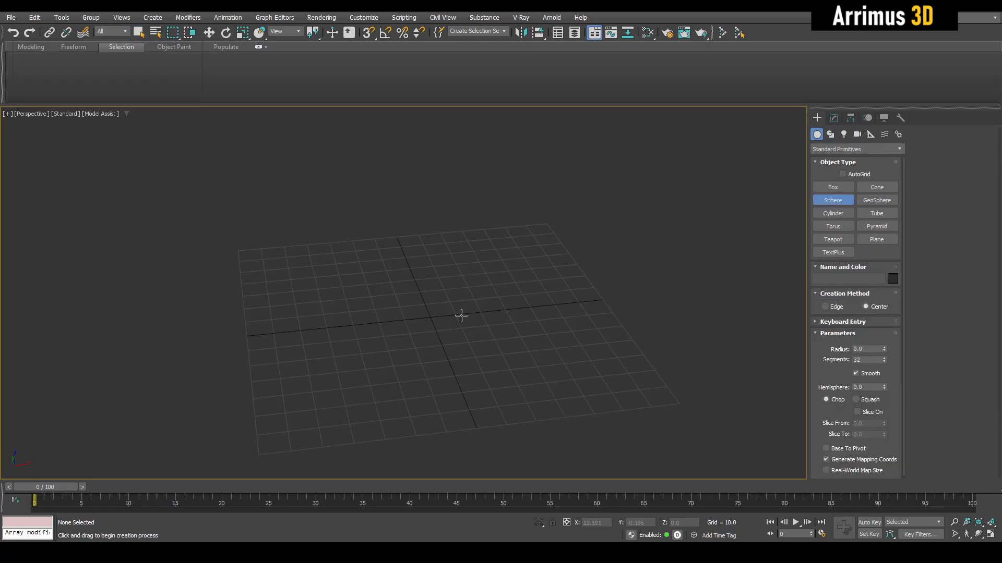
drag(438, 323, 469, 228)
key(w)
key(F4)
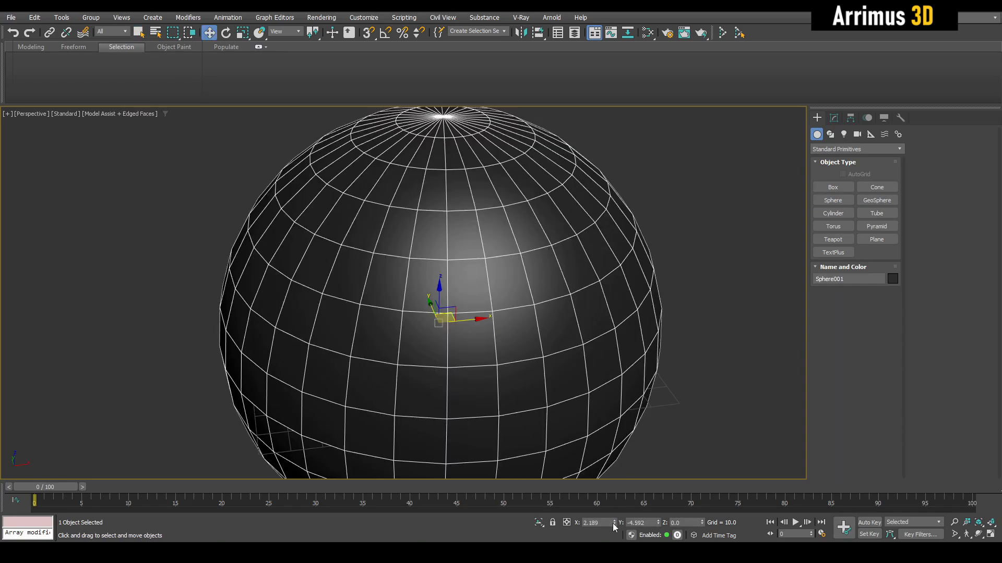
right_click(614, 523)
right_click(658, 522)
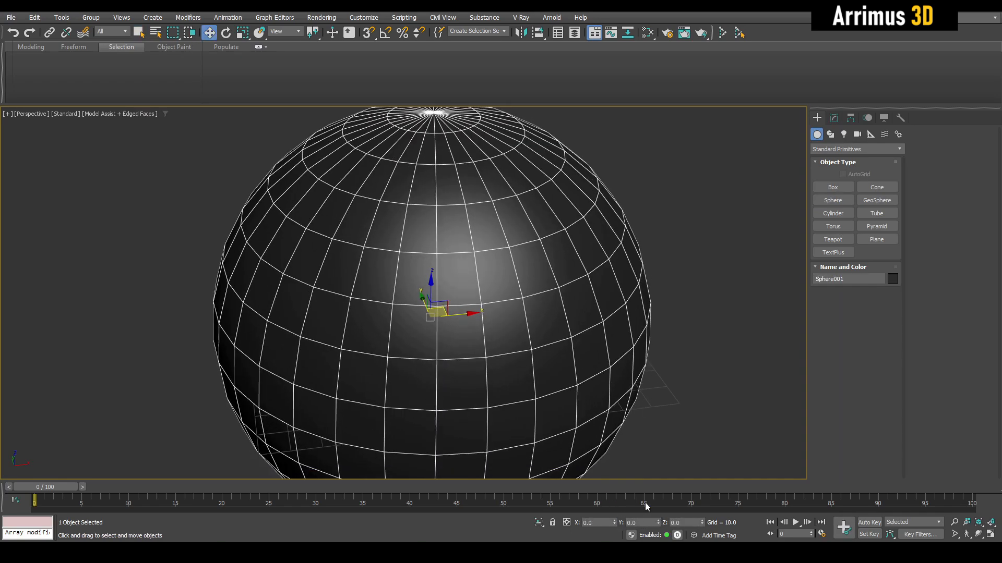
Raise the sphere above the grid to about Z 107.6 and add an Edit Poly modifier to it
scroll(424, 343, down, 4)
drag(419, 328, 421, 201)
middle_drag(427, 222, 429, 252)
key(alt+e)
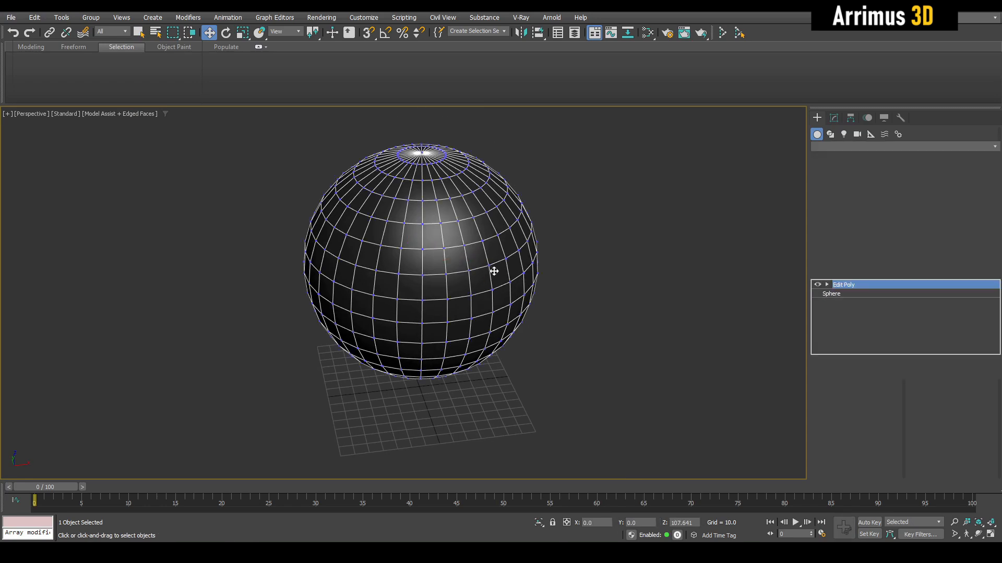
Cut a closed, irregular angular outline into the front of the sphere with the vertex-level Cut tool
key(1)
scroll(462, 261, up, 3)
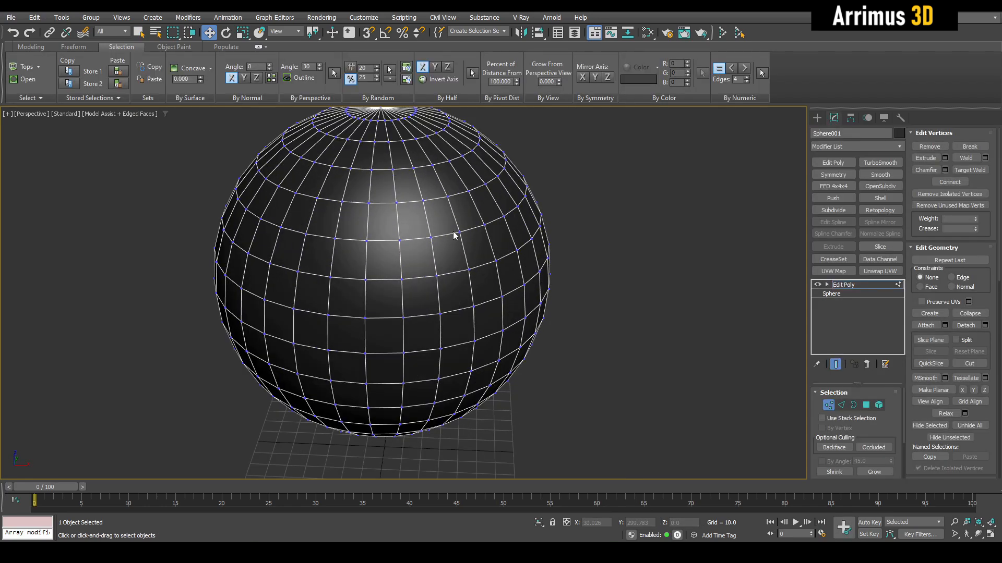
key(alt+c)
scroll(408, 224, up, 2)
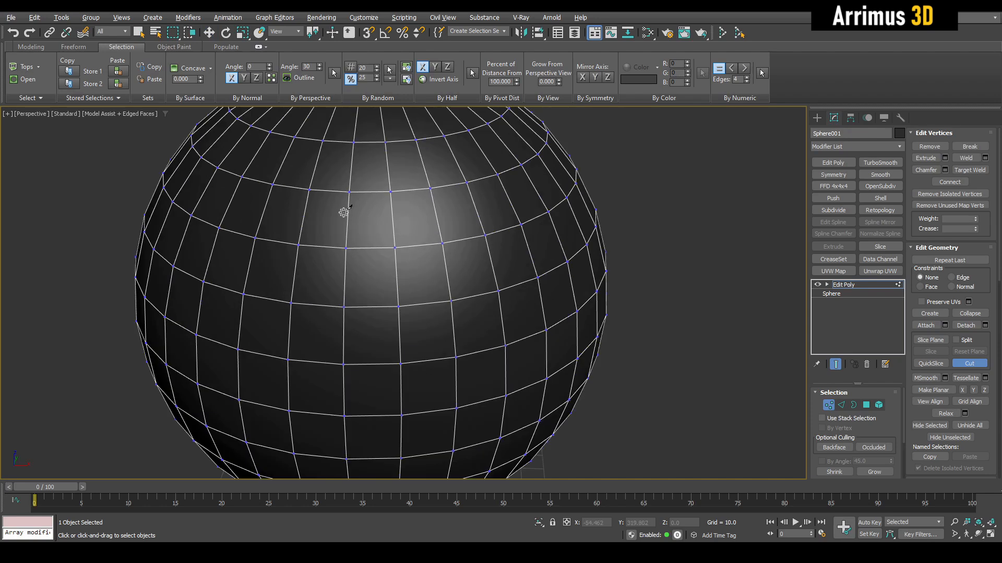
click(422, 381)
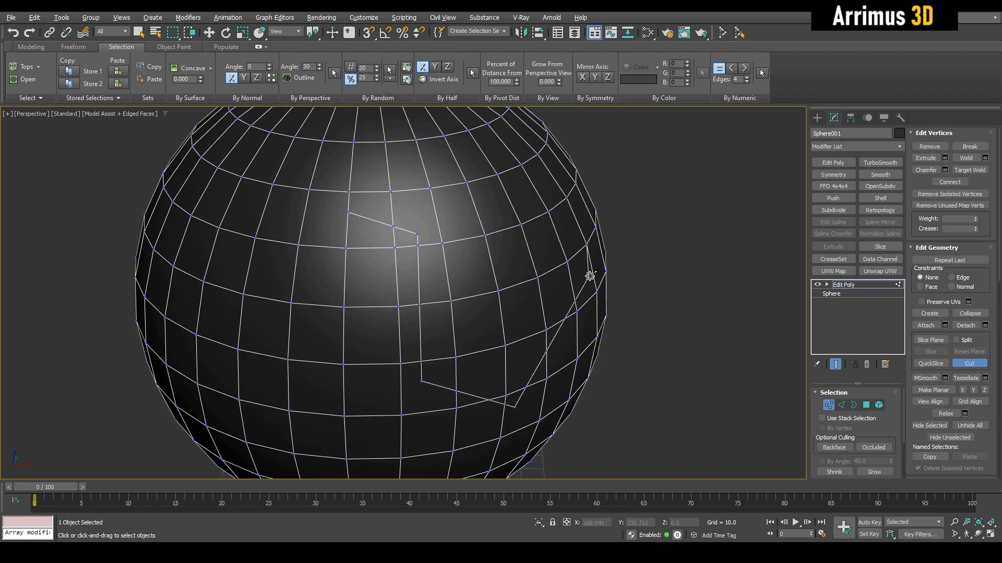
alt+middle_drag(590, 276, 470, 268)
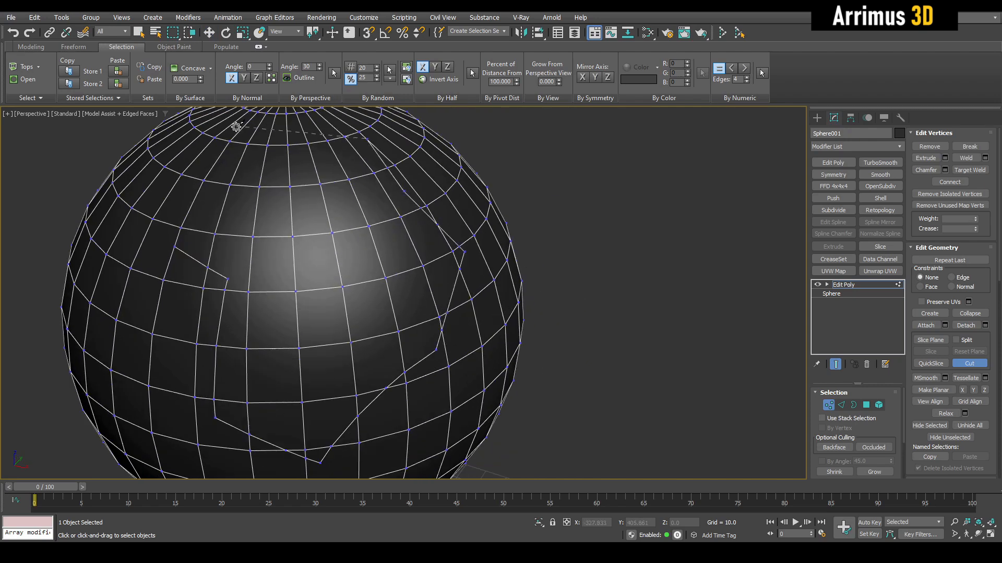
right_click(332, 164)
Use Point To Point Selection to select polygons inside the cut outline along its left side and lower edge
key(4)
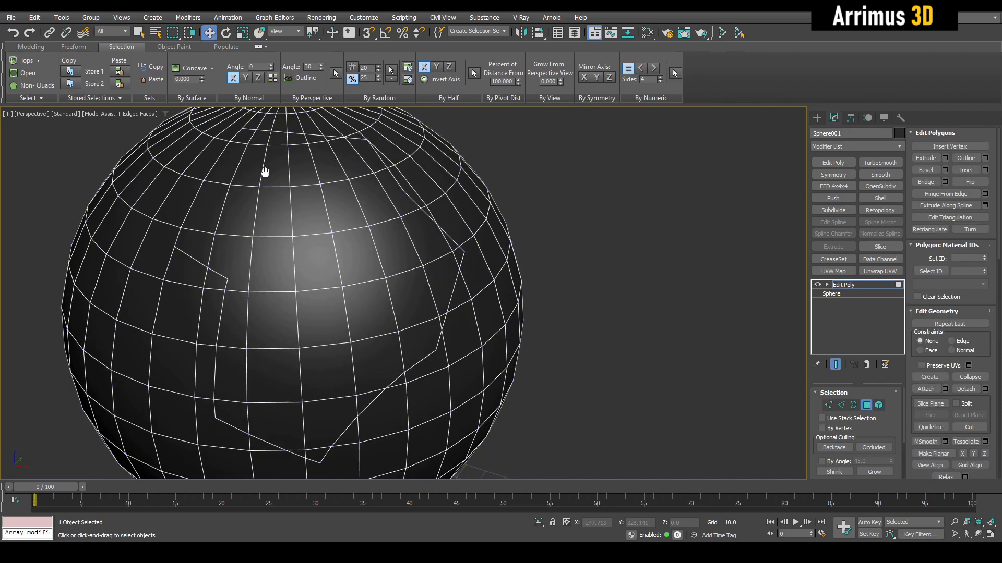
alt+middle_drag(264, 172, 280, 251)
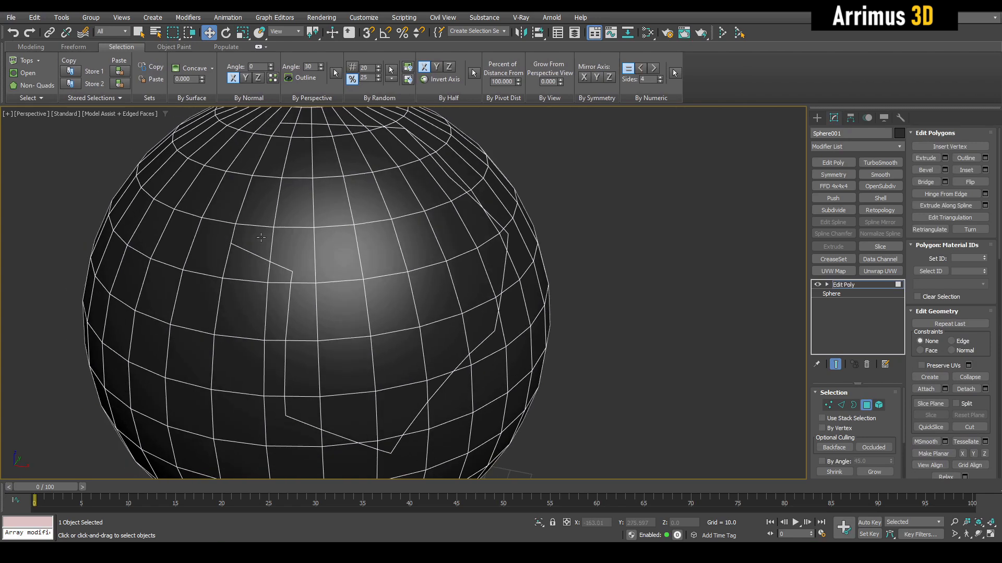
key(shift+p)
click(263, 238)
click(313, 407)
middle_drag(335, 413, 345, 413)
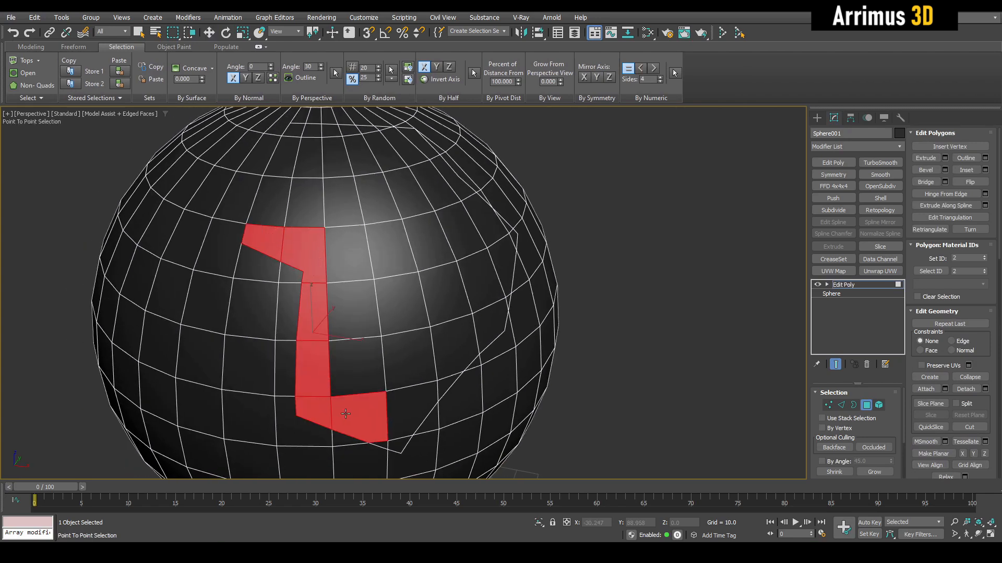
click(358, 413)
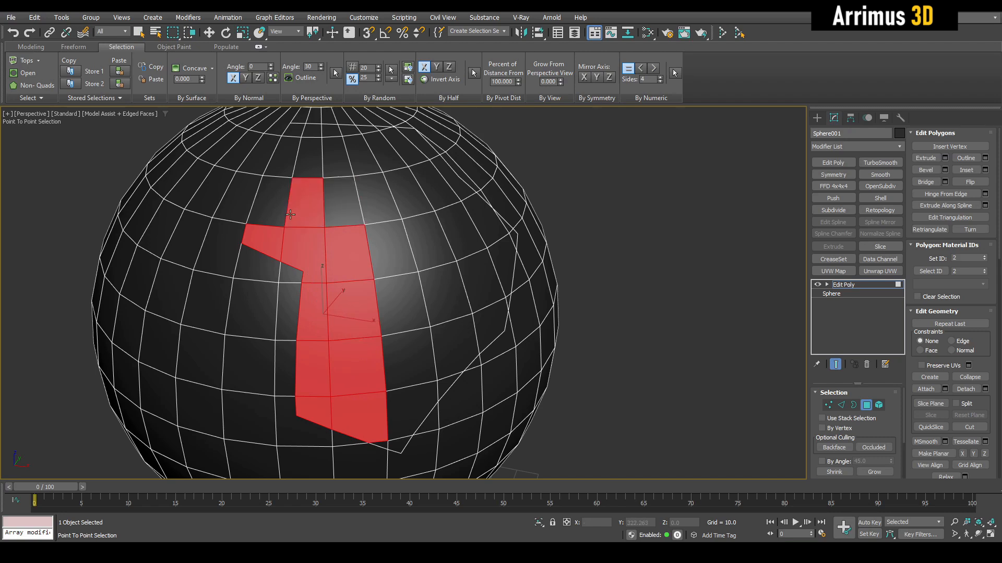
Extend the polygon selection across the upper and central area of the cut outline
click(296, 131)
click(413, 143)
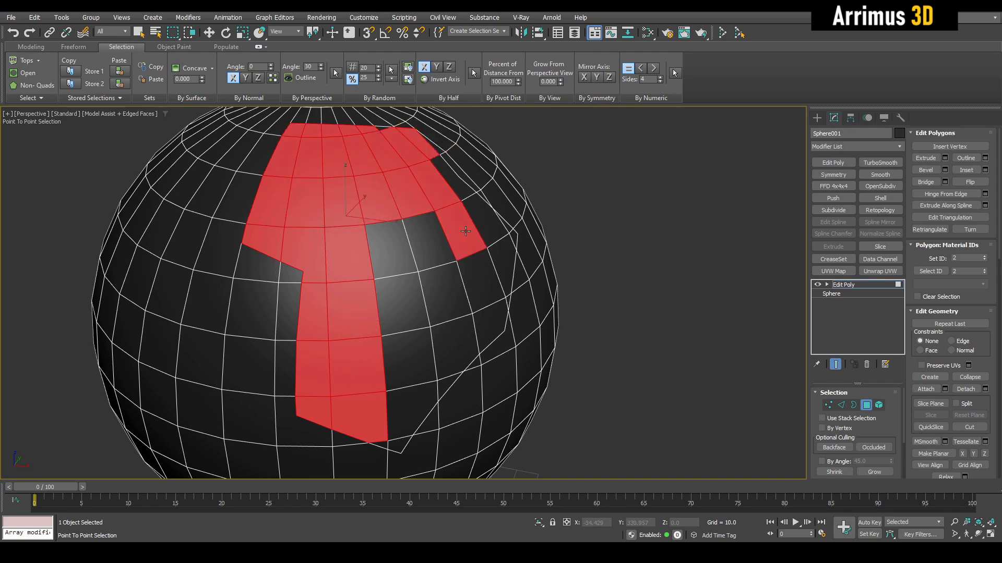
click(401, 294)
click(485, 314)
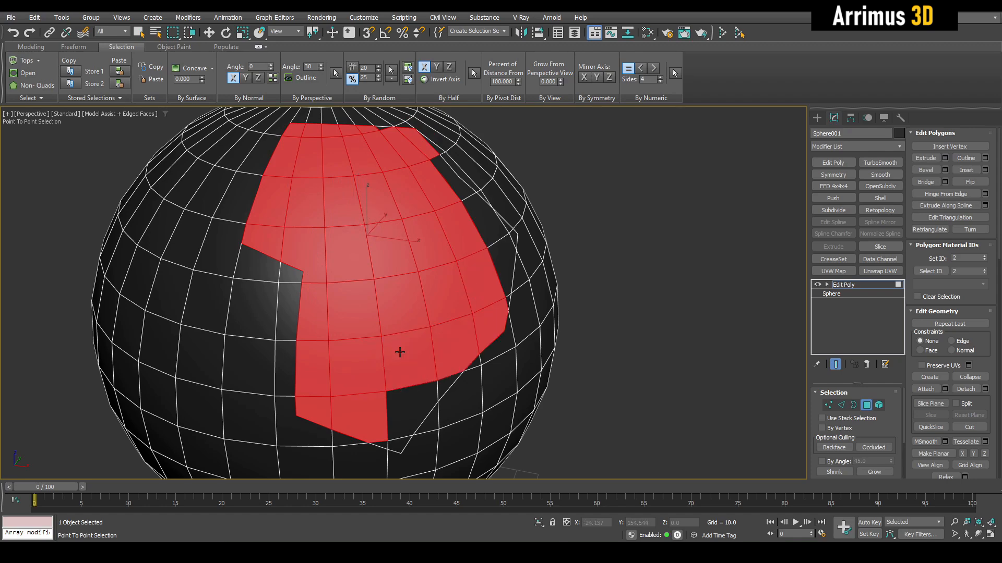
click(400, 351)
right_click(647, 364)
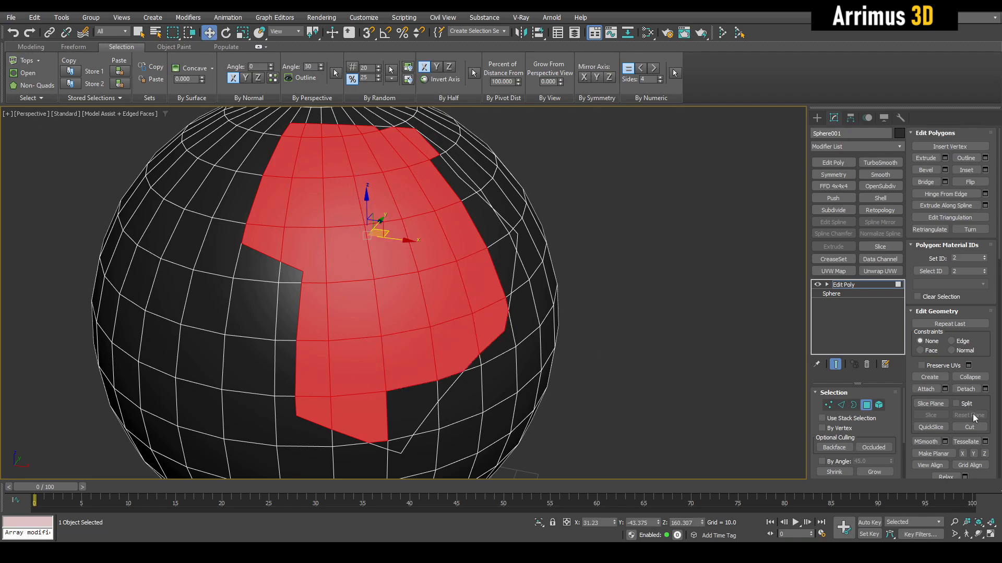
Add the unselected polygons at the lower tip of the cut outline to the selection
alt+middle_drag(495, 417, 429, 250)
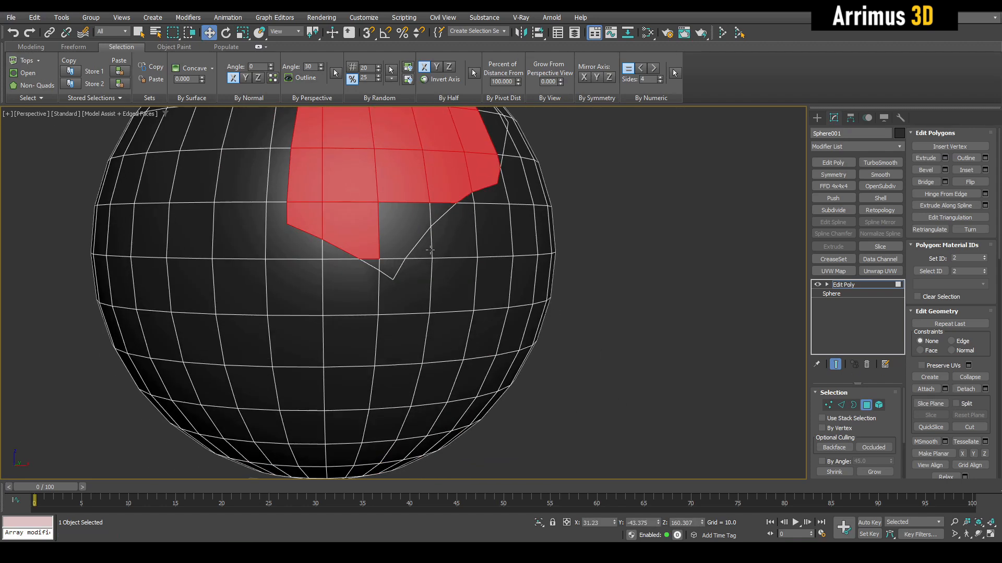
click(398, 263)
click(425, 208)
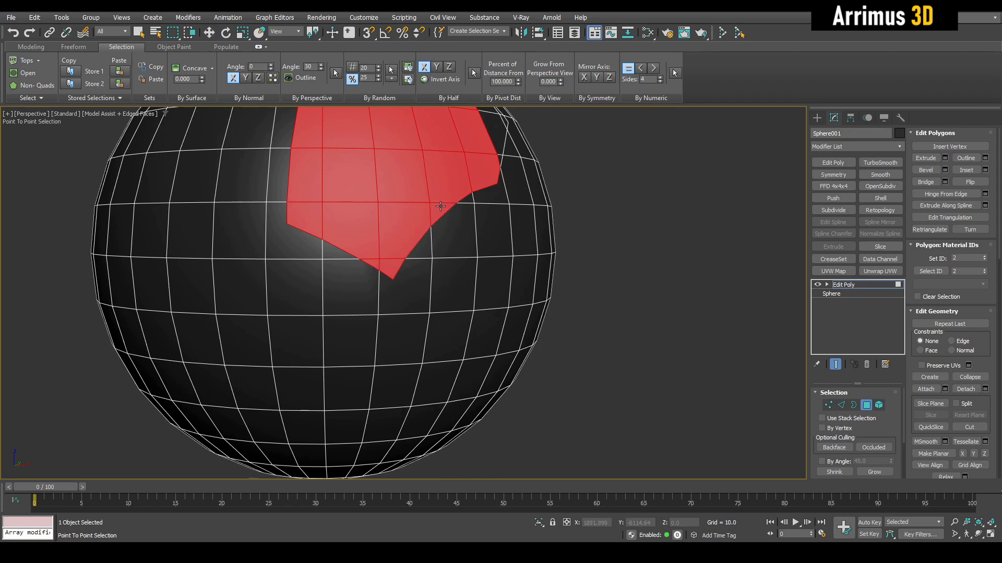
right_click(440, 206)
Add the remaining polygons along the outline's right corner and upper right edge to the selection
alt+middle_drag(444, 206, 437, 270)
scroll(442, 275, up, 3)
key(p)
click(446, 289)
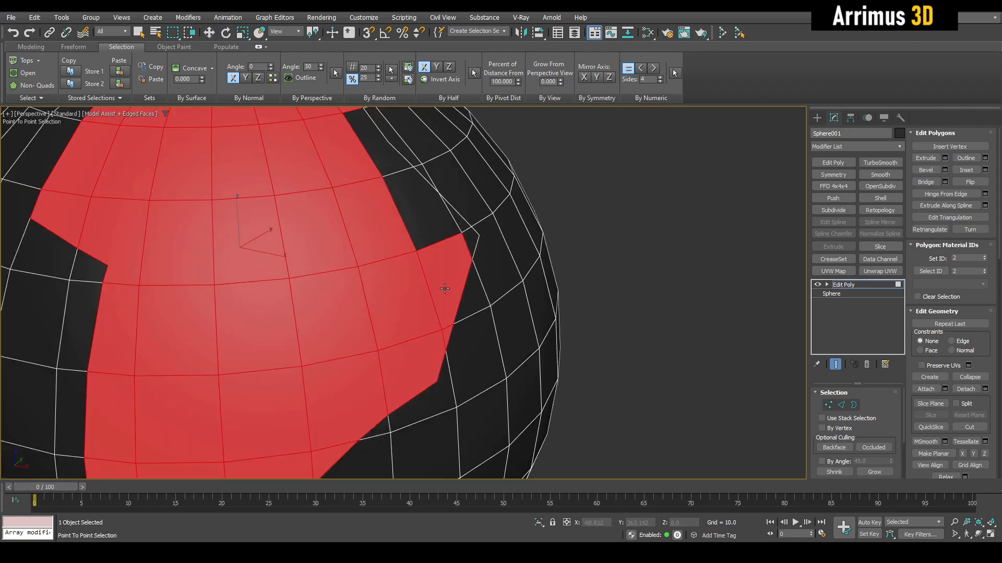
click(470, 236)
click(456, 218)
click(425, 198)
click(396, 164)
right_click(396, 165)
Invert the polygon selection to delete everything outside the outlined patch, and leave sub-object editing
middle_drag(386, 249, 398, 280)
key(q)
scroll(322, 178, down, 6)
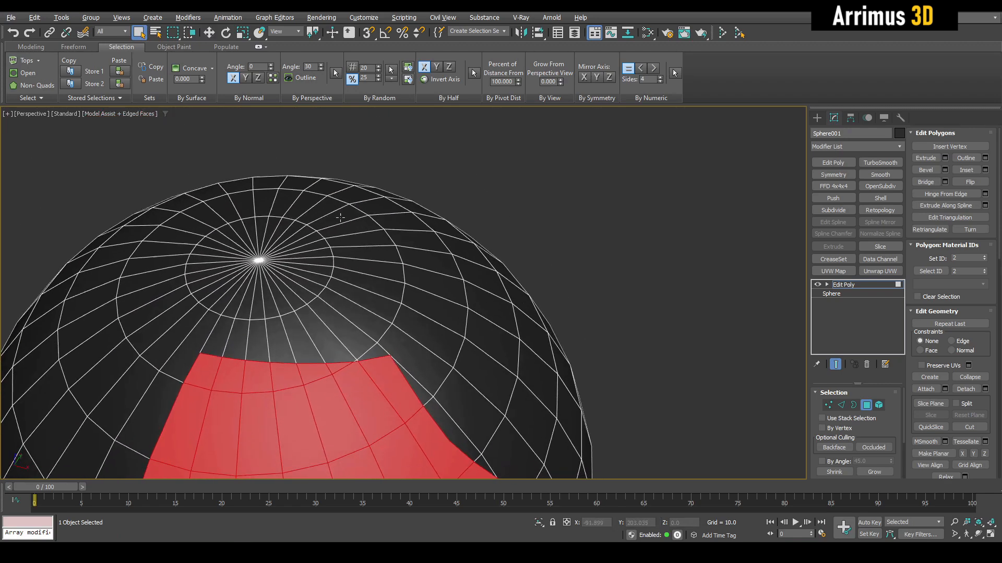
key(ctrl+i)
key(Delete)
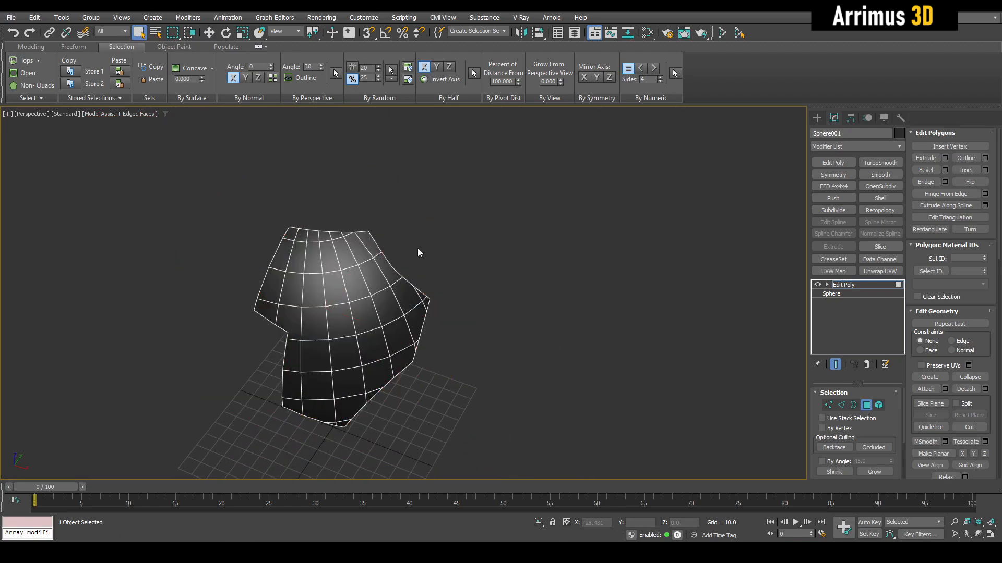
key(1)
middle_drag(418, 248, 440, 241)
key(1)
scroll(436, 230, up, 3)
Add a Retopology modifier to the patch, set its face count to 25 and compute it with Preprocess Mesh on
click(879, 210)
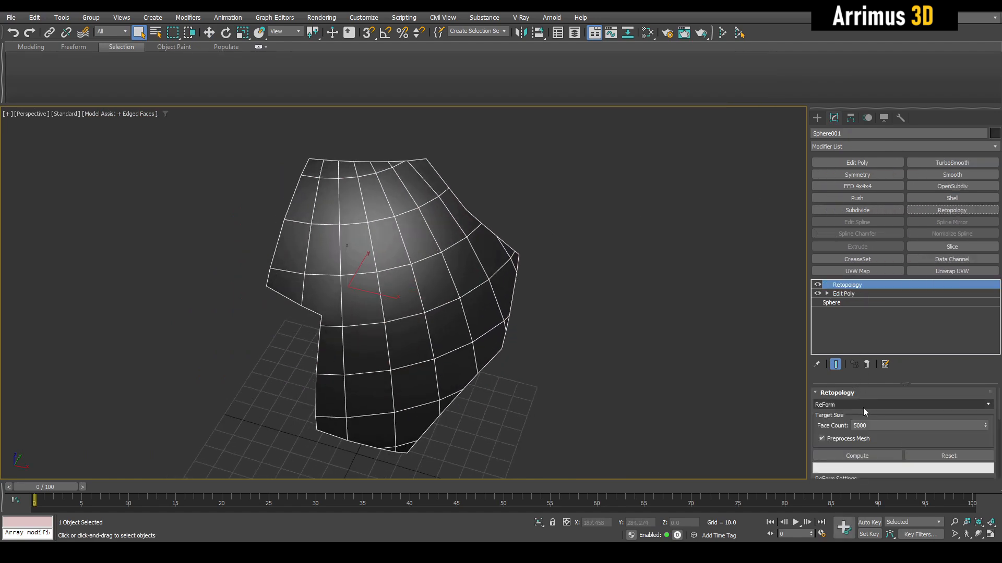
click(871, 425)
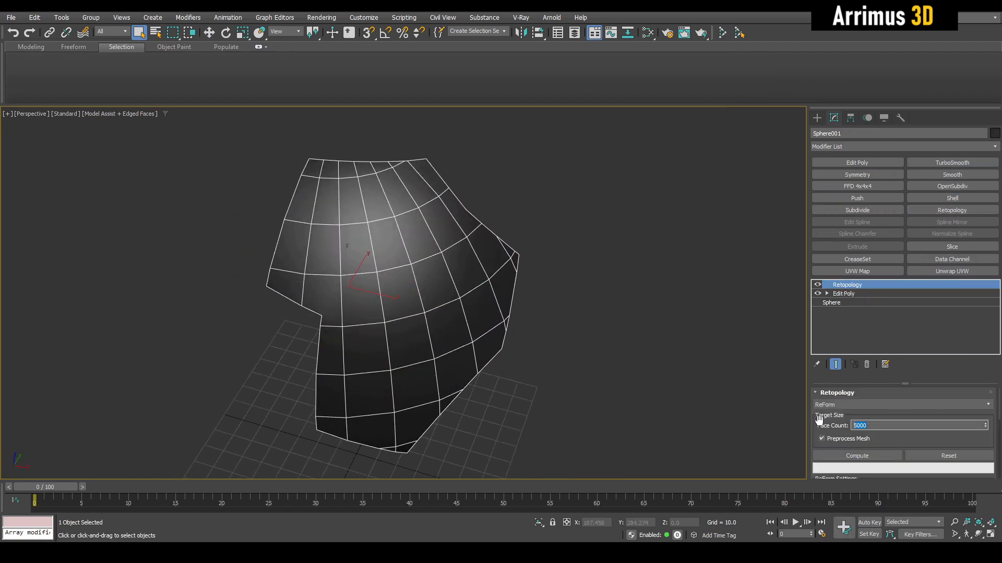
click(849, 457)
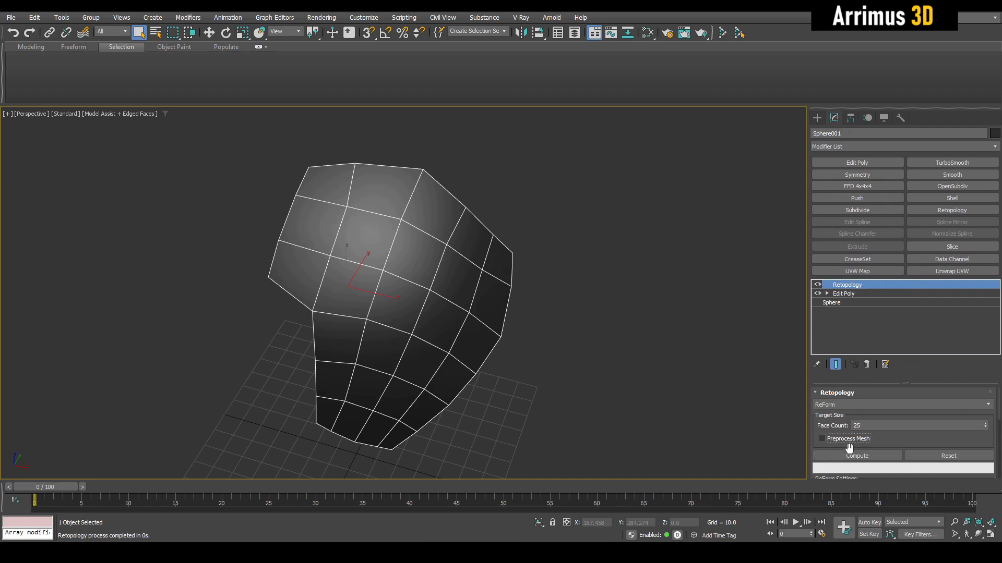
Recompute the retopology with Preprocess Mesh off, and again with it on, to compare the results
click(848, 439)
click(852, 455)
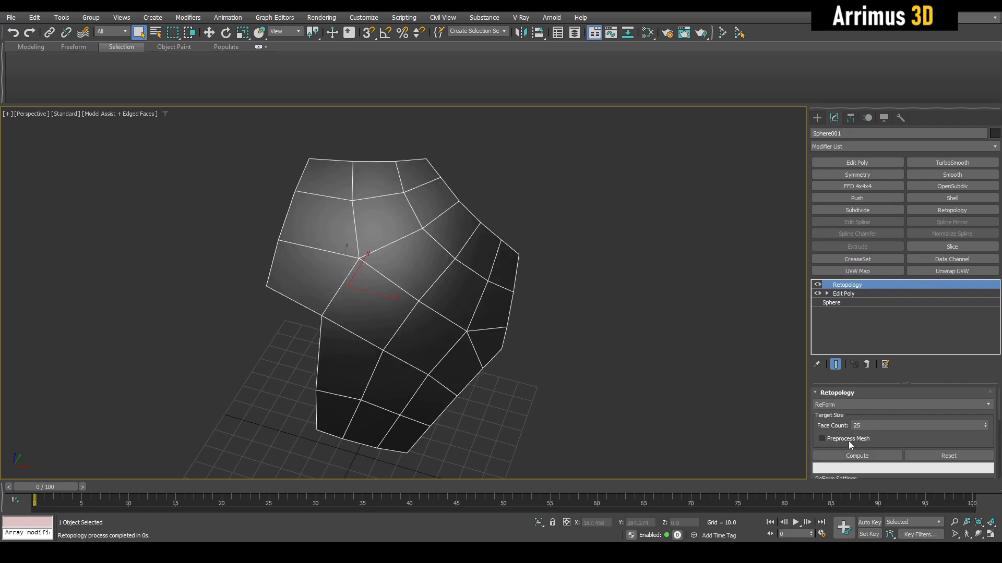
click(848, 440)
click(848, 454)
Recompute with Preprocess Mesh off, examine the edge flow at the patch's corners, and compute again with preprocessing enabled
alt+middle_drag(516, 339, 492, 347)
click(863, 439)
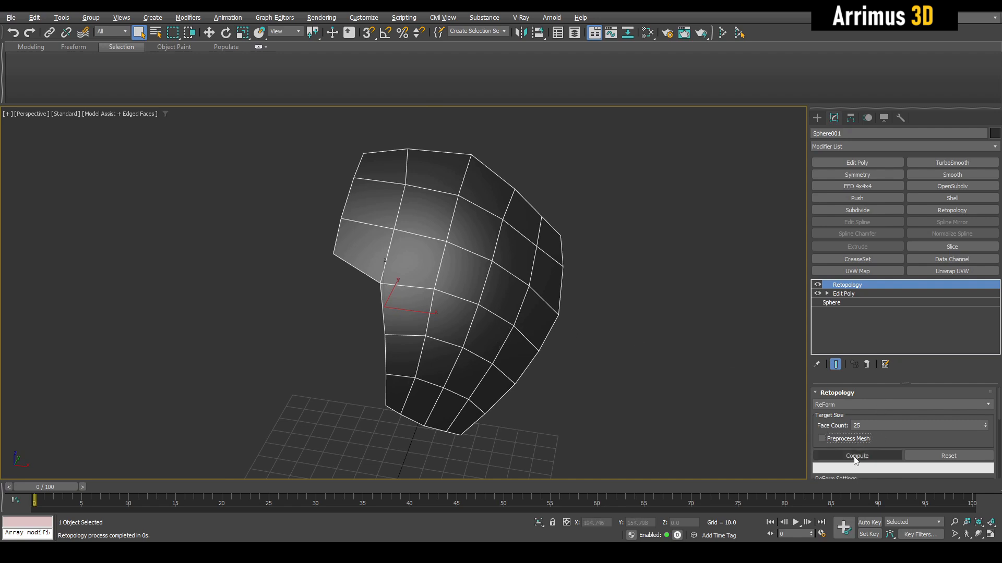
click(856, 457)
scroll(588, 308, up, 4)
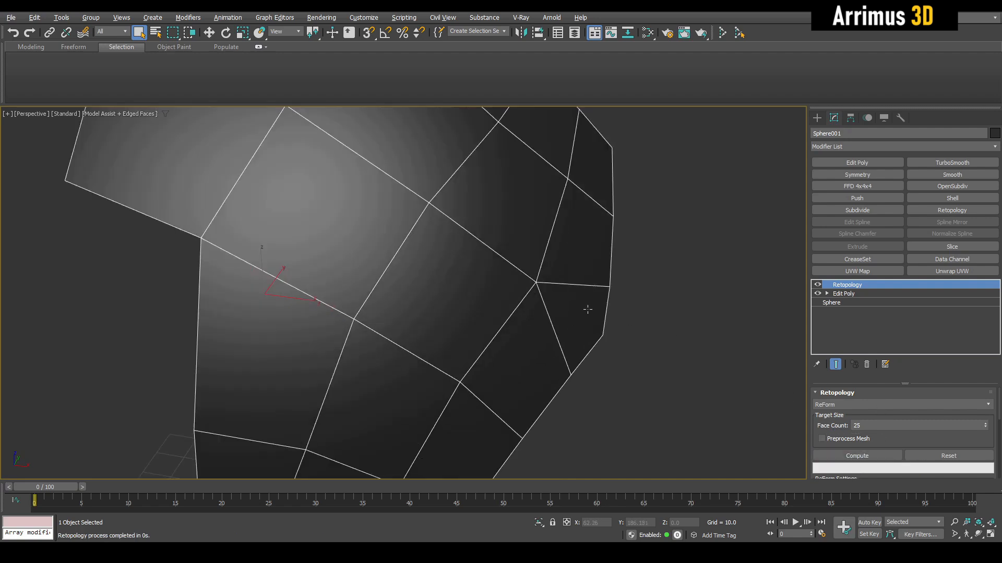
scroll(580, 352, down, 1)
scroll(580, 382, down, 3)
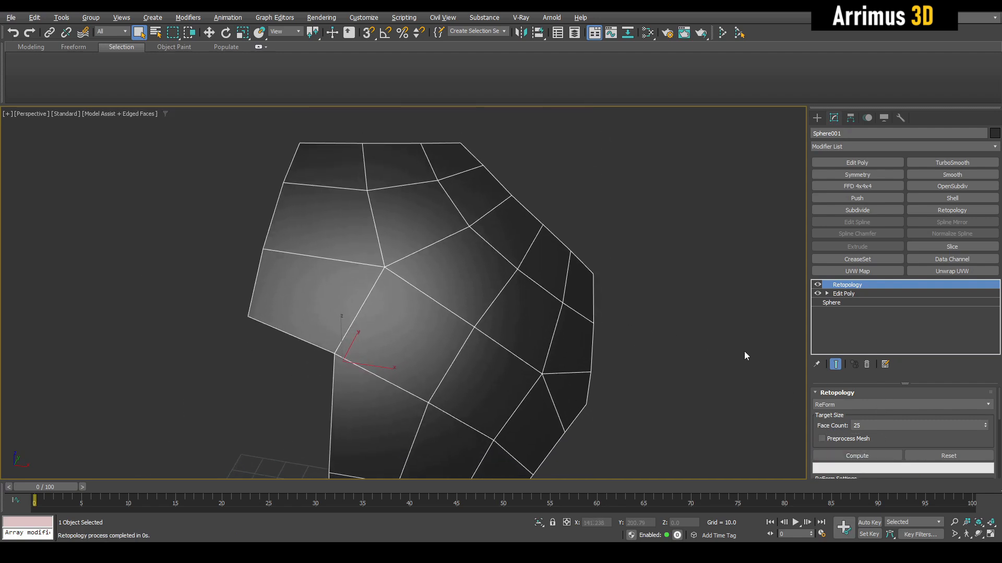
scroll(559, 308, down, 3)
scroll(559, 308, up, 2)
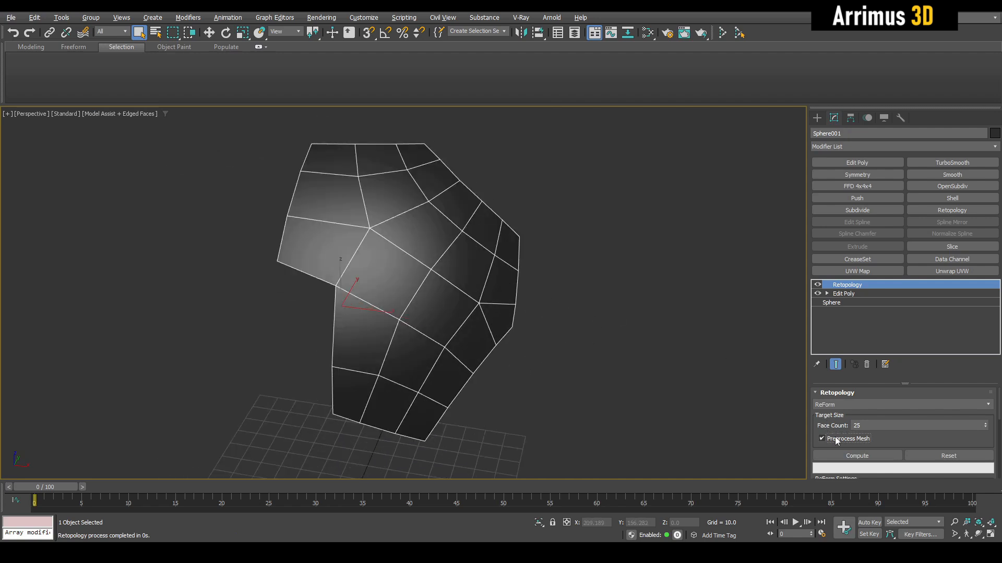
middle_drag(633, 314, 640, 331)
click(850, 456)
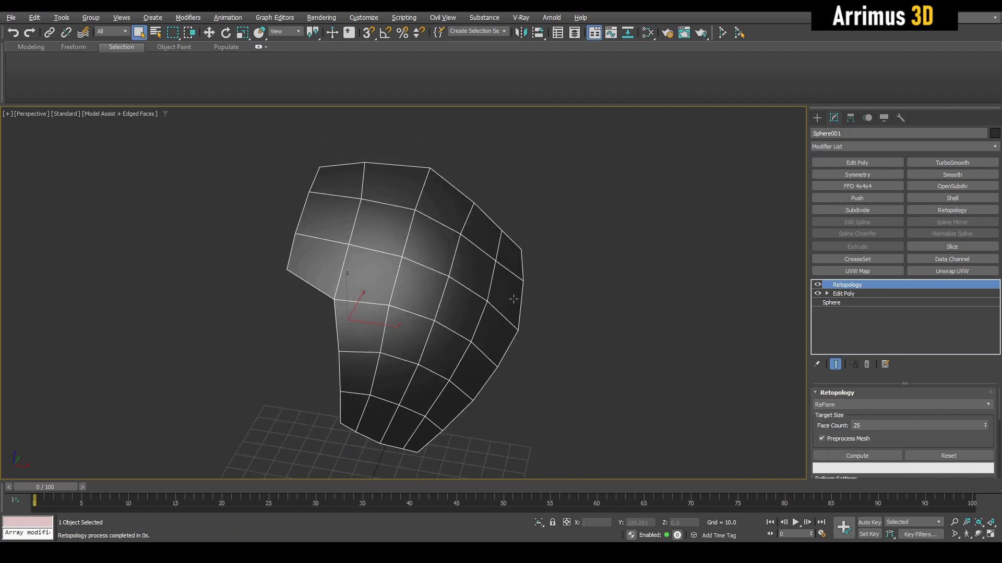
Add a TurboSmooth modifier above Retopology and inspect the smoothed patch
click(940, 163)
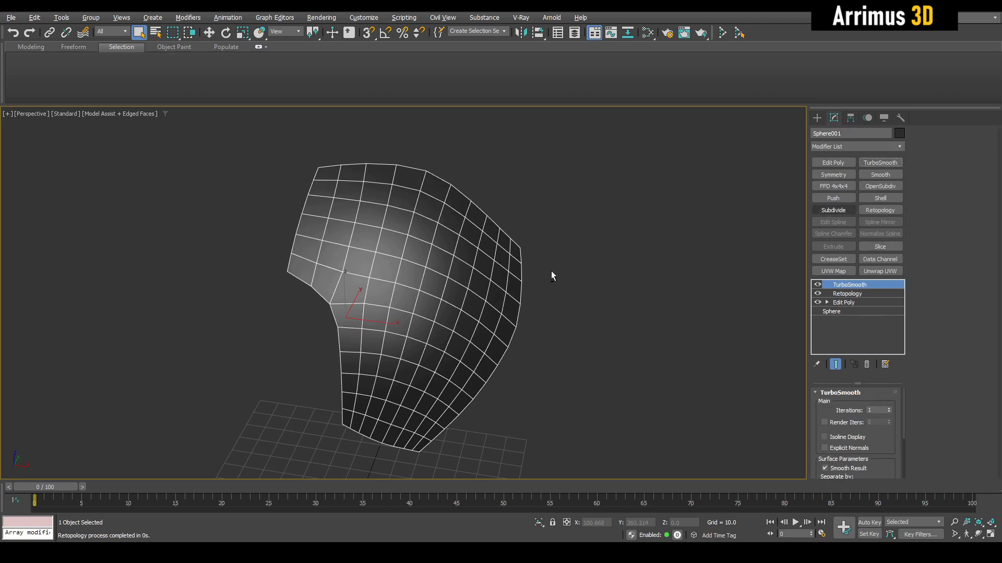
alt+middle_drag(524, 297, 743, 294)
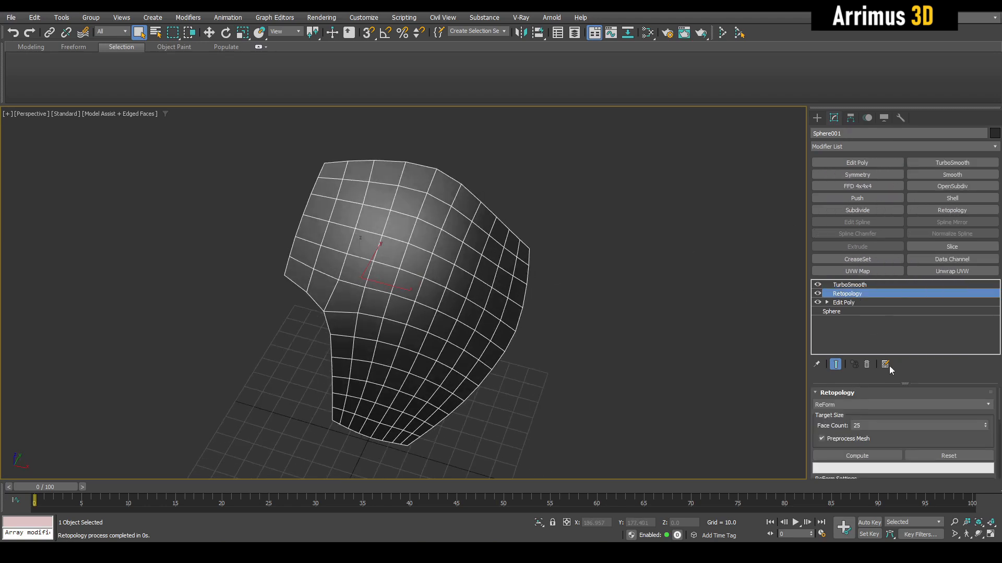
Recompute the Retopology modifier beneath TurboSmooth with Preprocess Mesh off, and deselect the patch
click(868, 440)
click(861, 460)
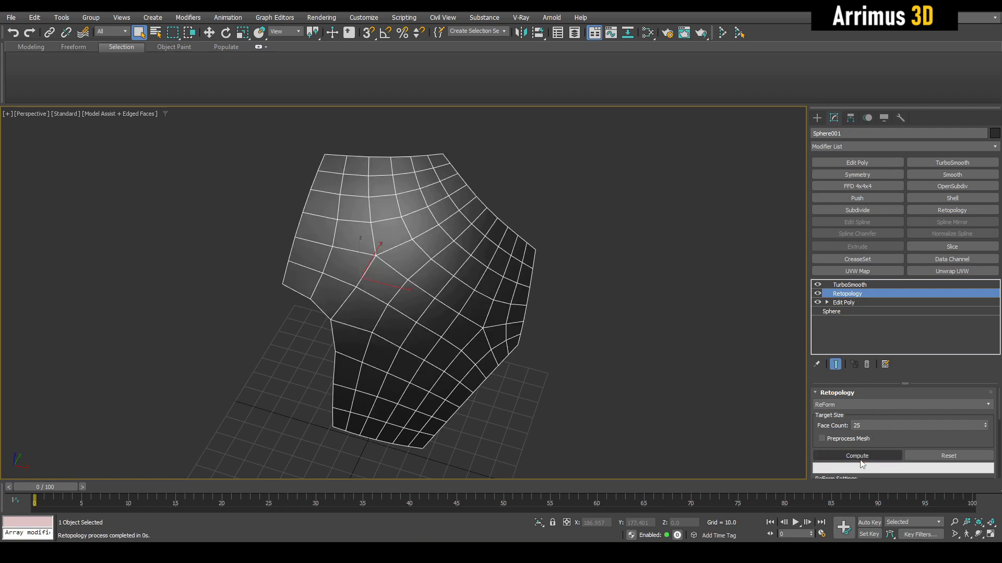
click(850, 285)
right_click(850, 284)
click(583, 313)
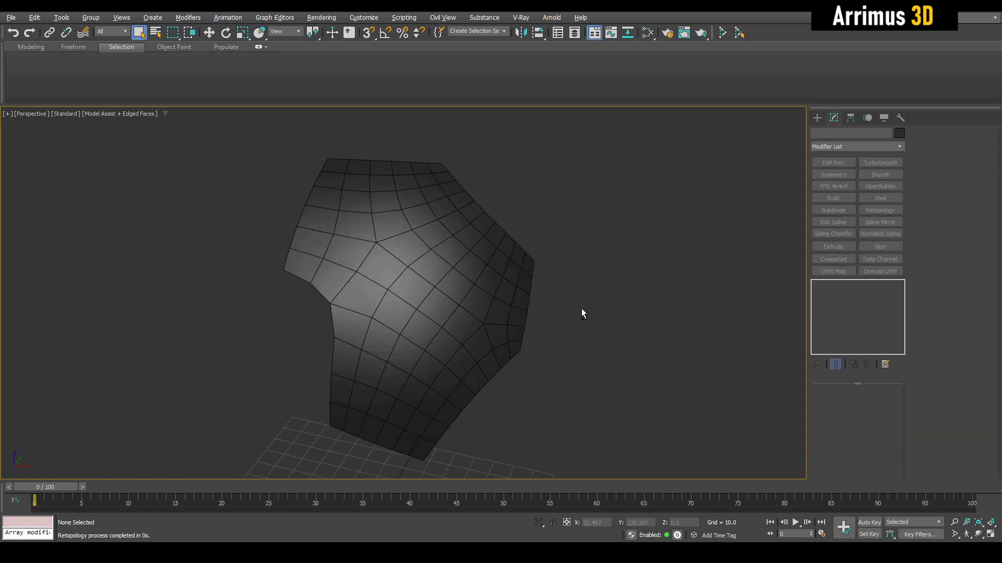
Select the patch and add a Symmetry modifier above TurboSmooth, mirroring it across the X axis
alt+middle_drag(582, 313, 576, 303)
click(495, 297)
alt+middle_drag(496, 298, 603, 279)
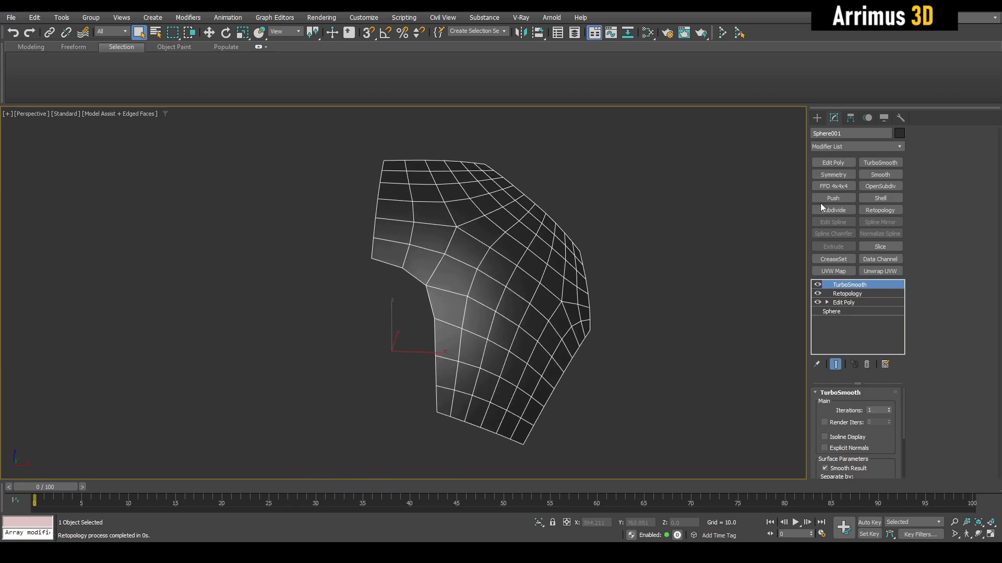
click(833, 175)
click(835, 451)
click(840, 426)
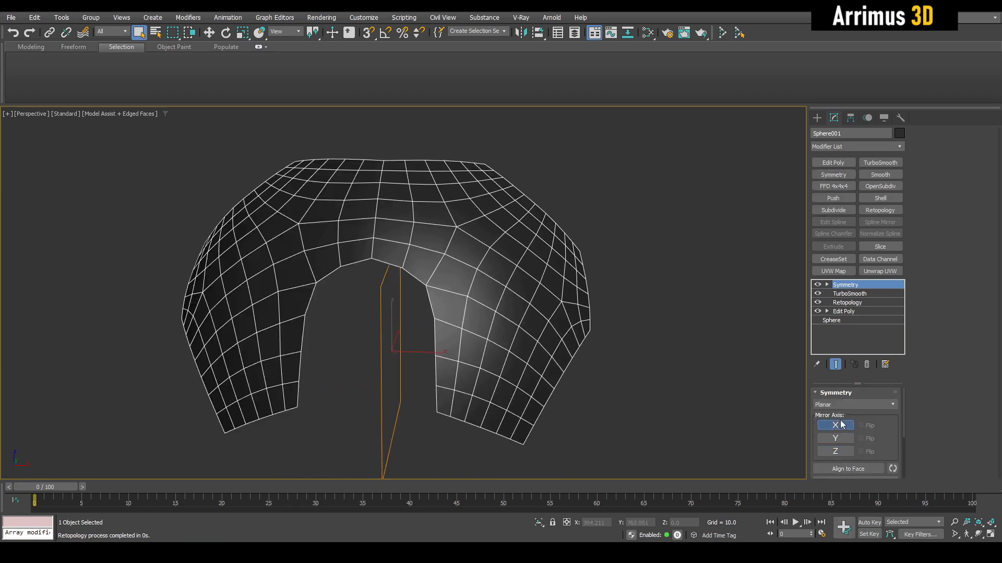
Add an Edit Poly and a Shell modifier above Symmetry, with the shell's outer amount set to 6.56
click(834, 163)
click(882, 175)
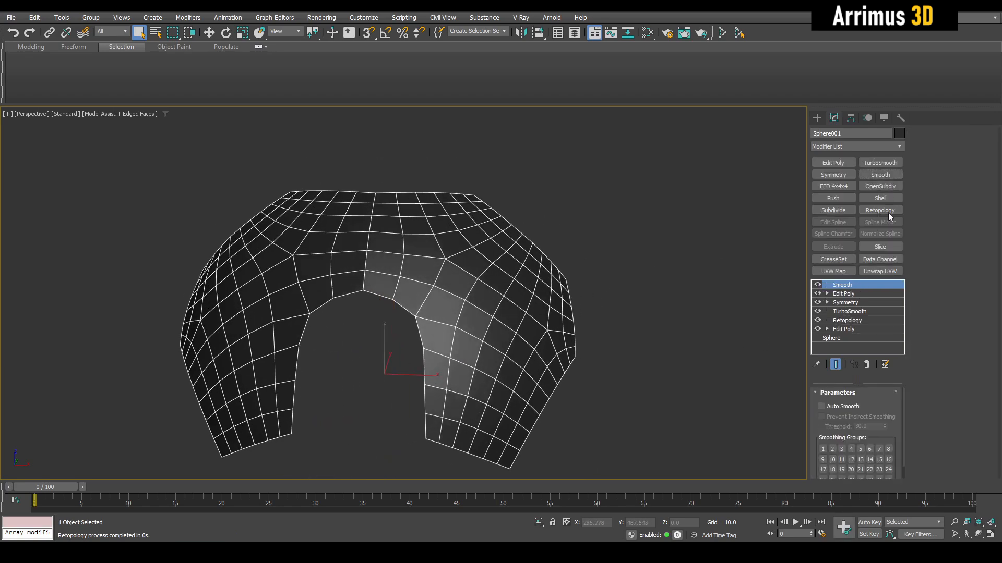
click(890, 198)
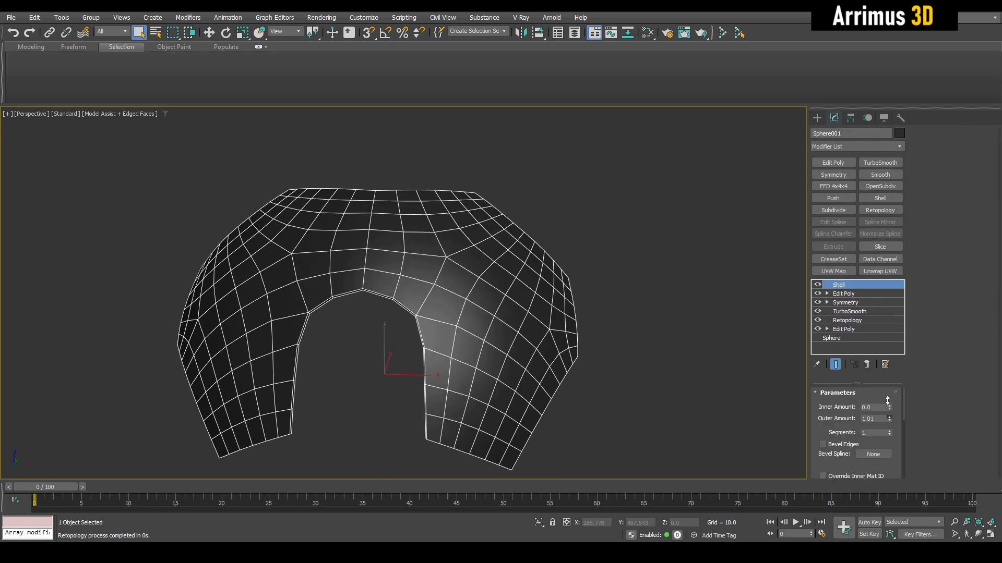
drag(887, 401, 852, 127)
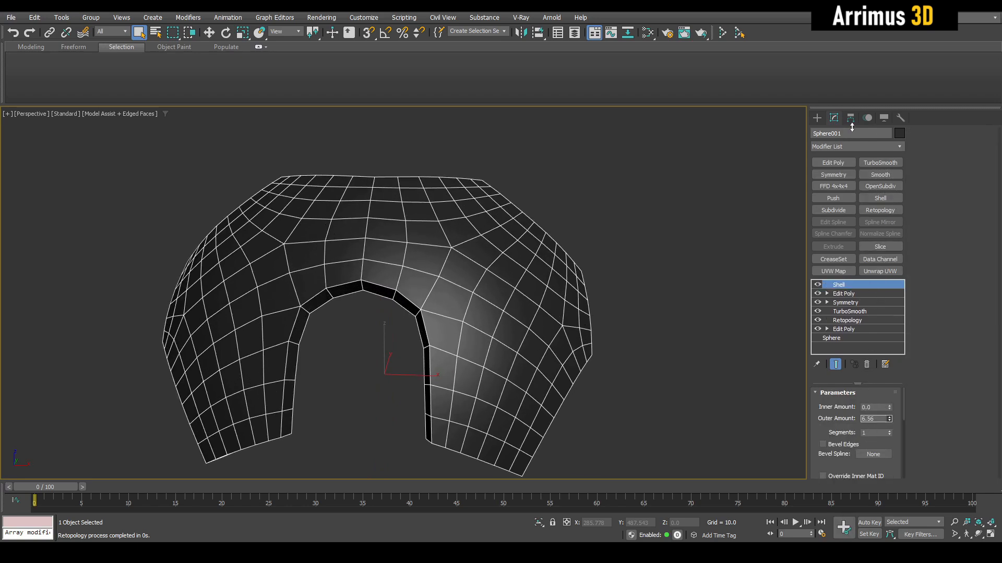
Add a TurboSmooth modifier above Shell with 2 iterations and Isoline Display enabled
click(880, 163)
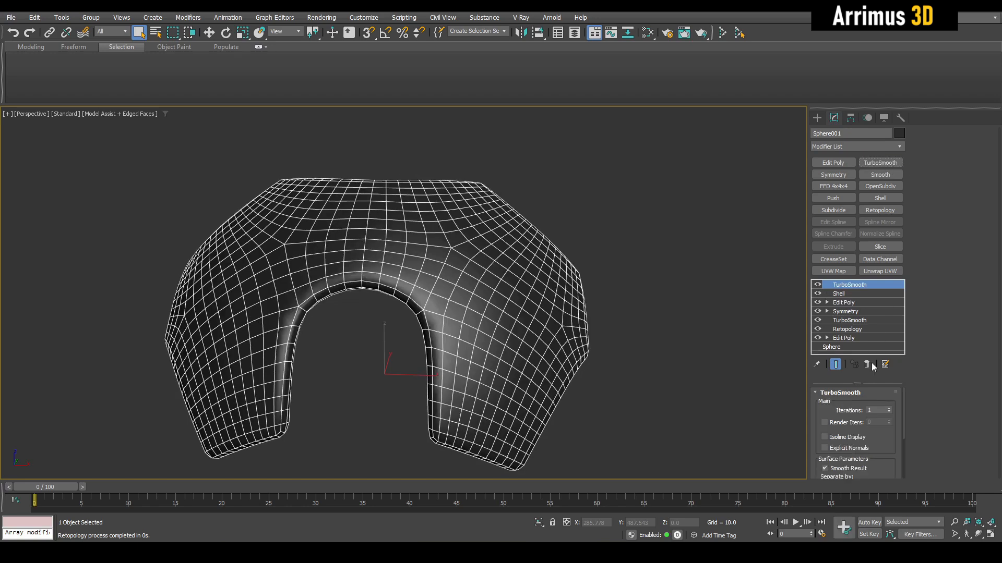
click(888, 409)
click(858, 436)
alt+middle_drag(755, 349, 733, 372)
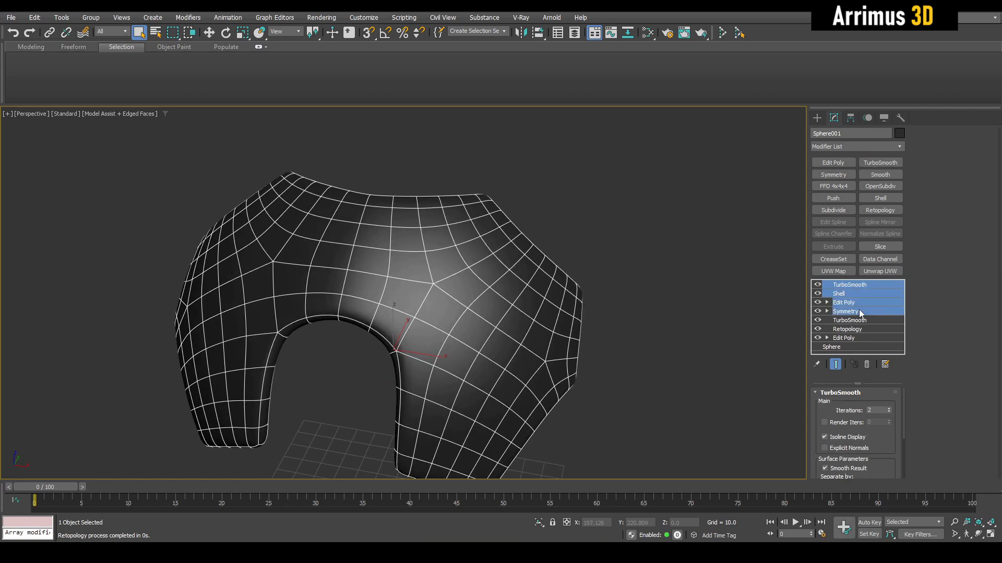
Inspect the smoothed, mirrored shell with its wireframe edges hidden, then show the edges again with the shell selected
right_click(859, 310)
click(897, 353)
click(651, 298)
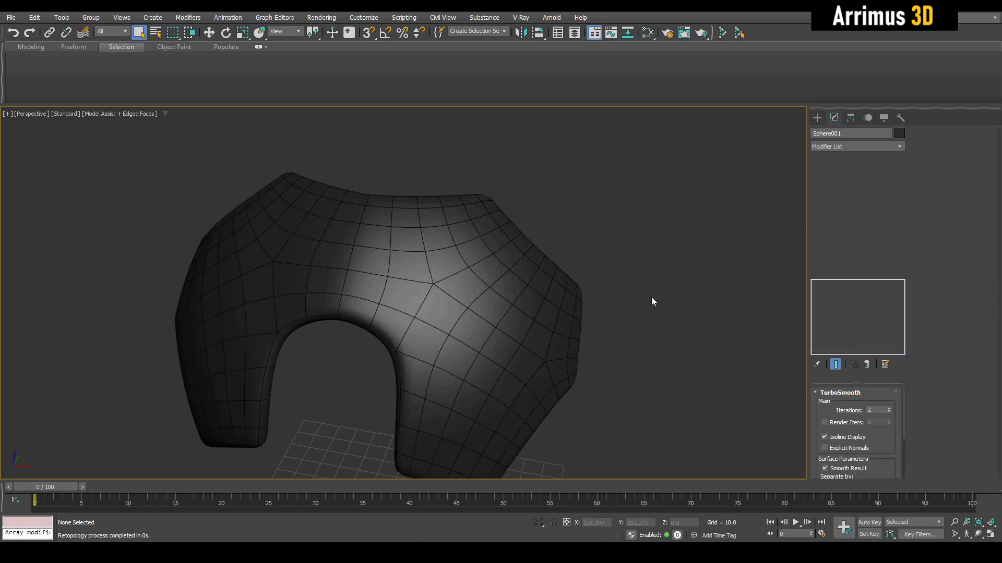
key(F4)
middle_drag(652, 298, 654, 260)
scroll(558, 253, down, 2)
click(549, 243)
key(z)
mouse_move(501, 305)
alt+middle_down()
mouse_move(539, 265)
mouse_move(504, 289)
alt+middle_up()
key(F4)
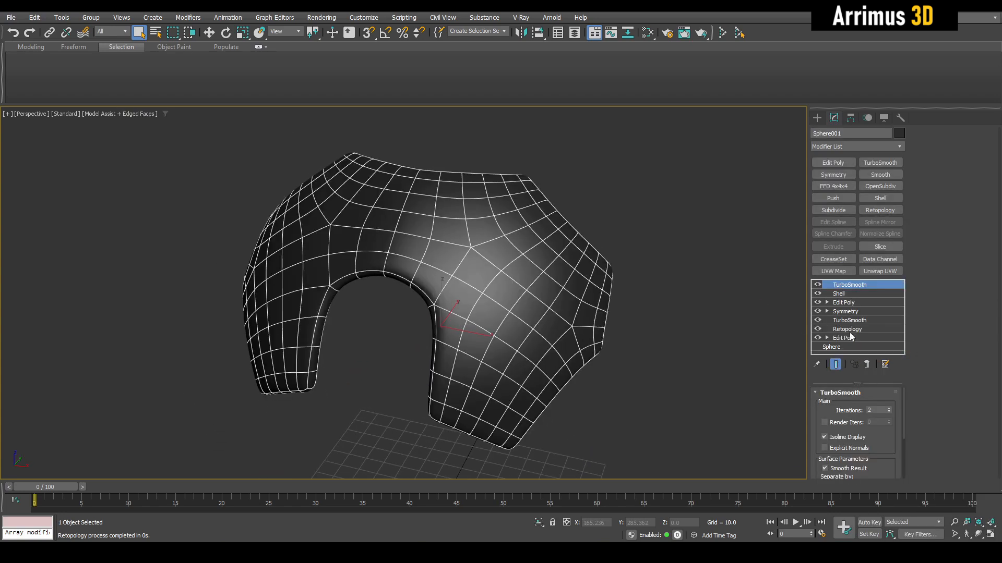
Insert an Edit Poly modifier directly above Retopology and check the coarse patch's vertices
click(850, 333)
key(ctrl+e)
key(1)
middle_drag(555, 302, 558, 303)
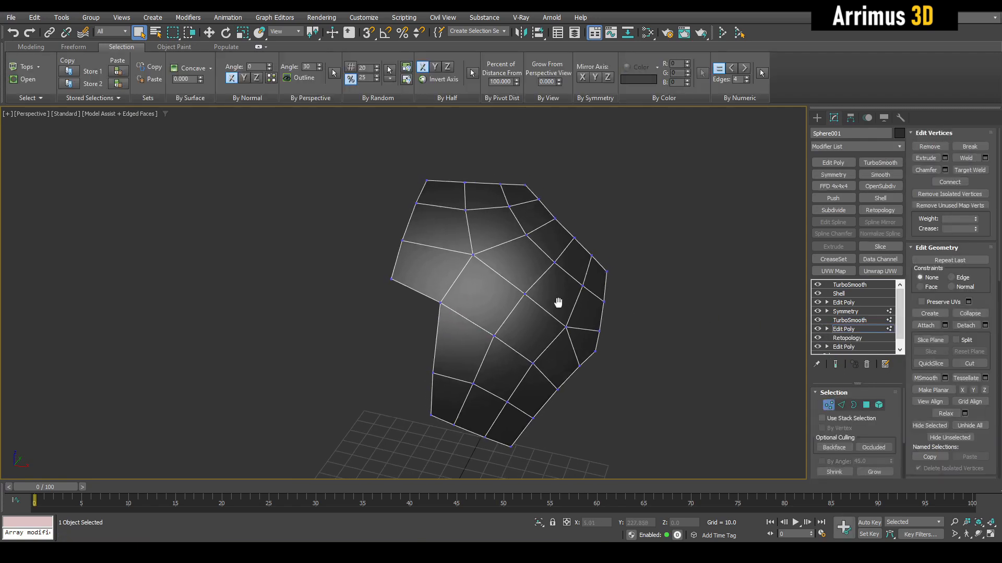
scroll(558, 302, up, 3)
click(845, 327)
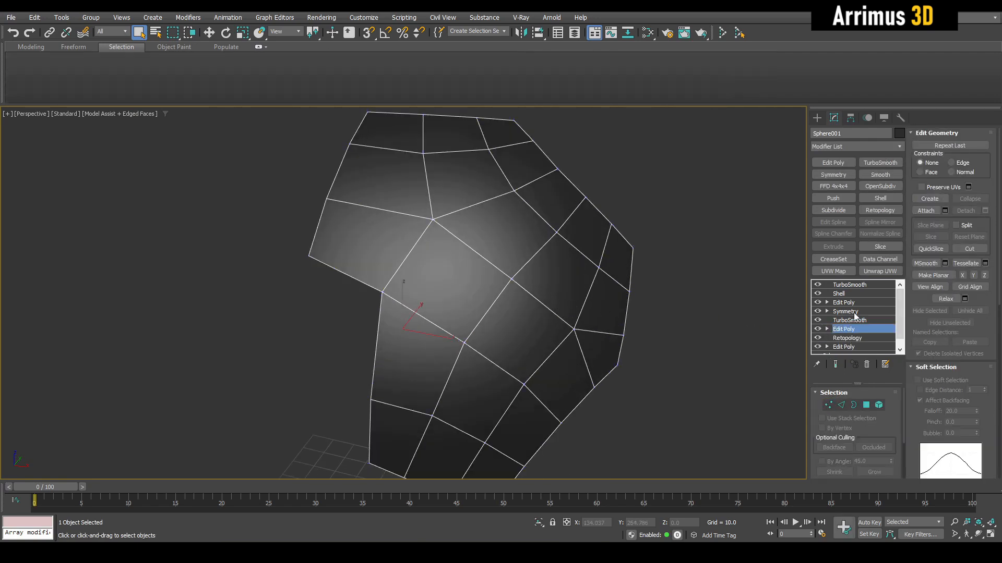
Insert another Edit Poly modifier between the lower TurboSmooth and Symmetry, and enter vertex editing
click(855, 320)
key(ctrl+e)
key(1)
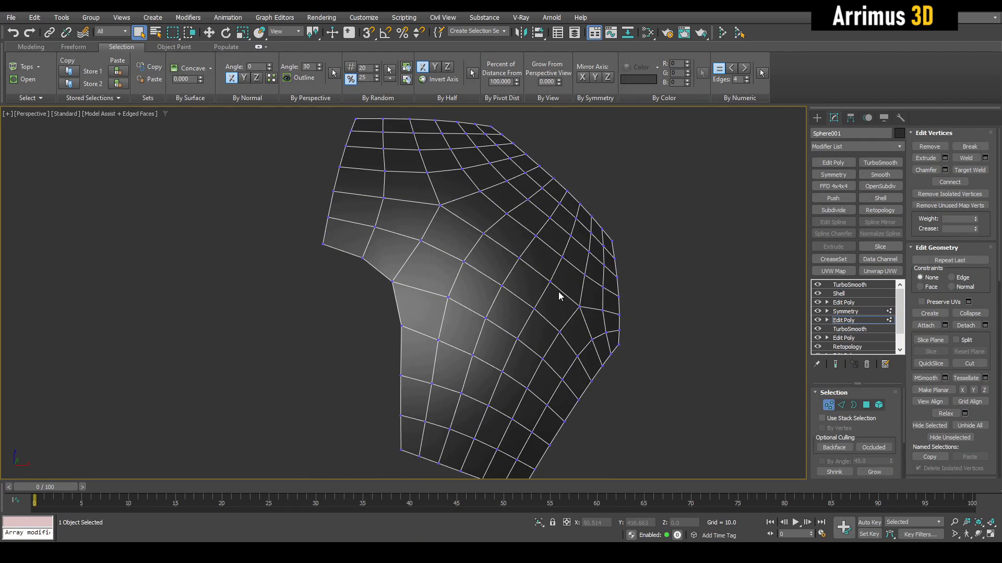
middle_drag(497, 313, 492, 267)
key(4)
drag(402, 285, 565, 448)
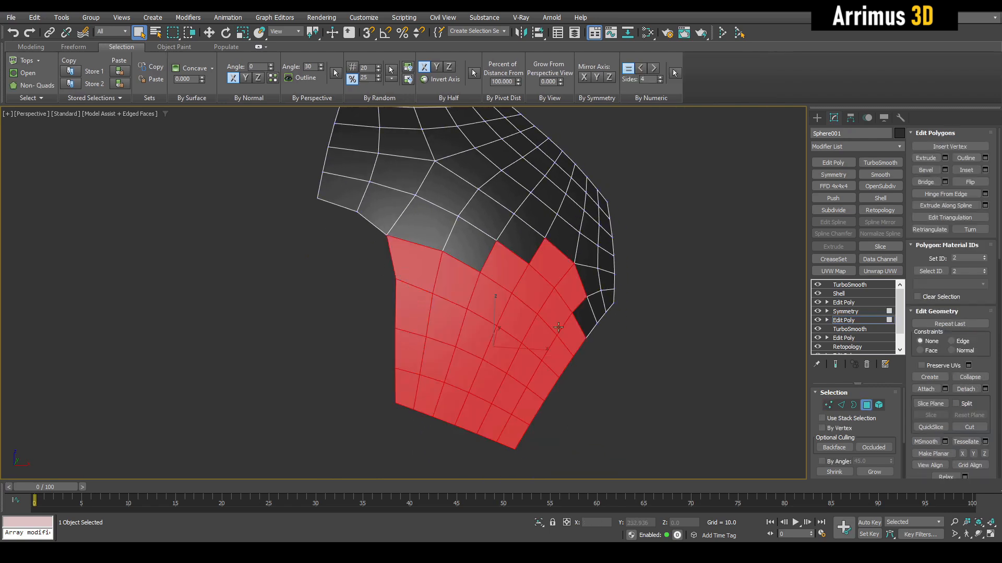
ctrl+drag(522, 231, 664, 393)
ctrl+click(572, 211)
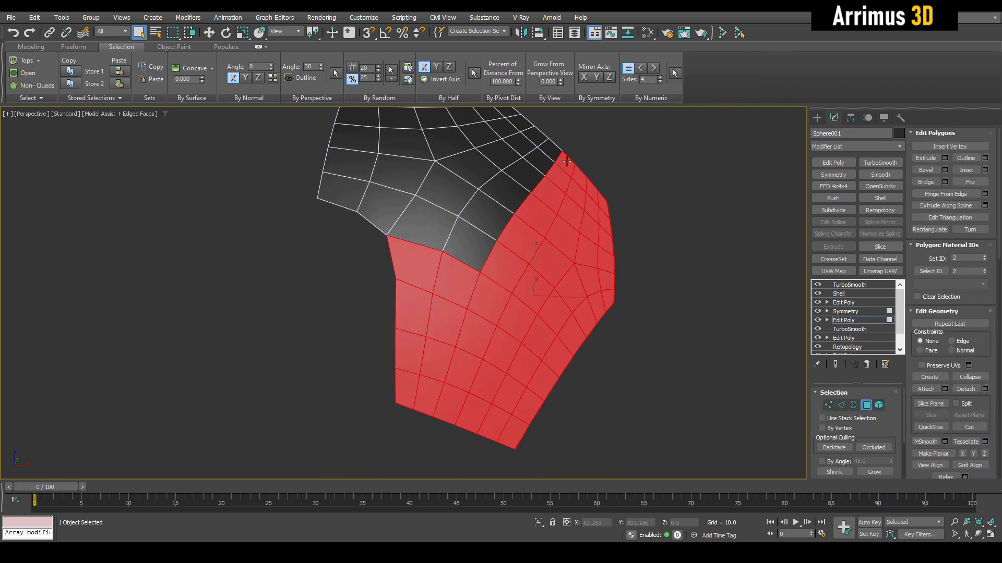
scroll(579, 206, up, 3)
middle_drag(579, 208, 580, 223)
middle_drag(483, 271, 486, 280)
Select an angled edge path running from the inner notch corner across the patch to its outer border
key(2)
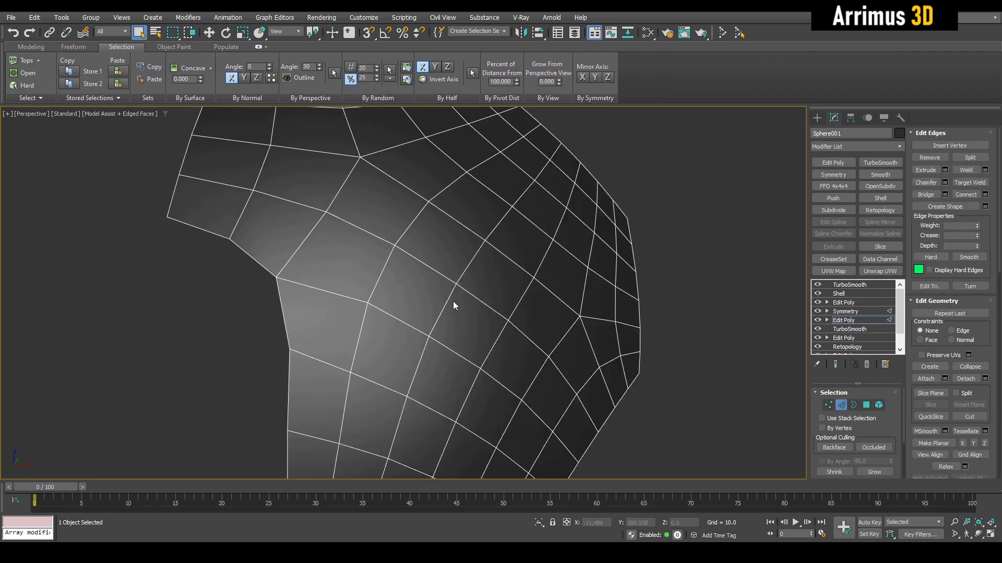
double_click(448, 298)
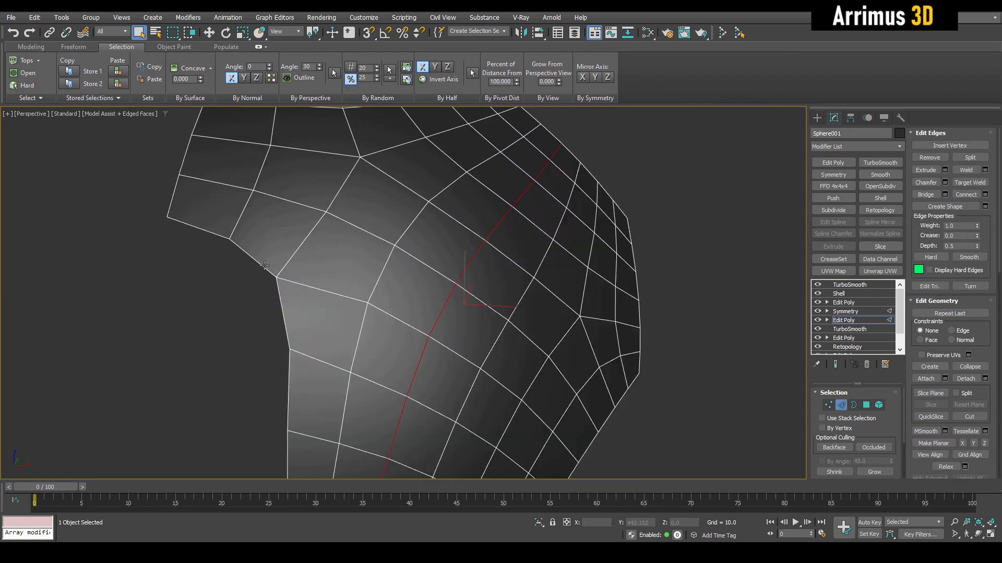
ctrl+double_click(308, 289)
middle_drag(310, 292, 309, 252)
scroll(299, 228, down, 2)
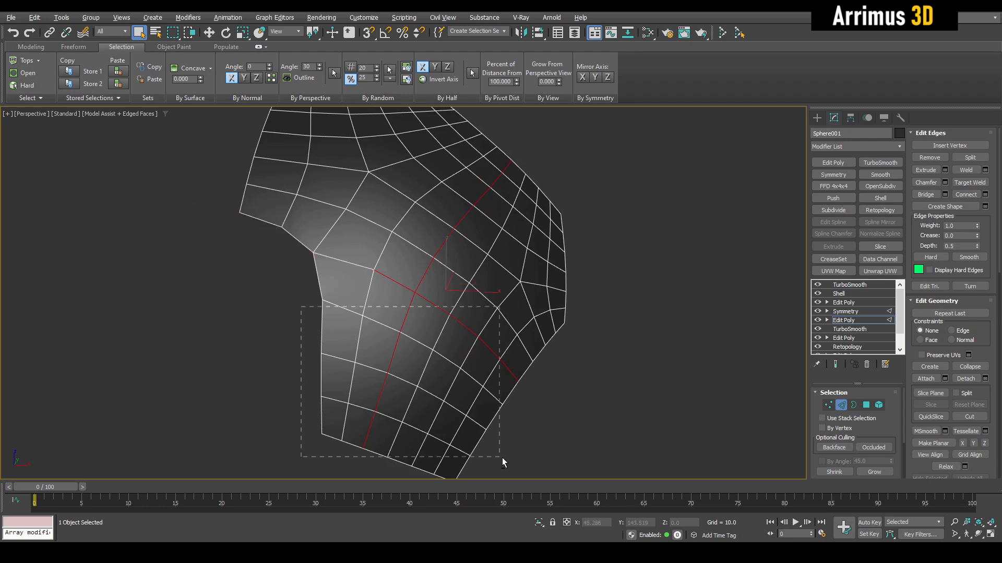
alt+drag(502, 458, 502, 459)
scroll(610, 245, up, 4)
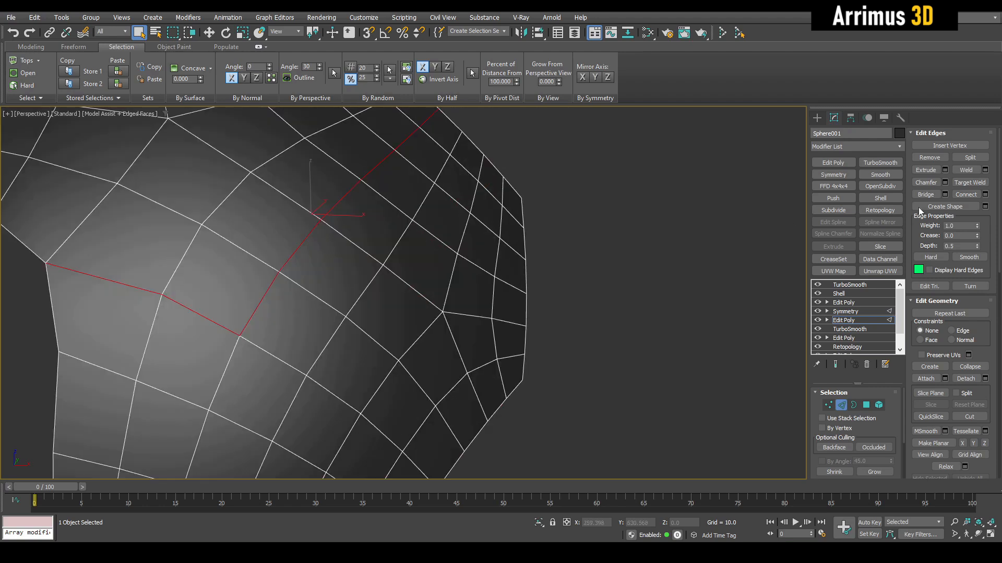
Try splitting the patch along the selected edges with an open chamfer, and view the smoothed panels without wireframe
click(944, 183)
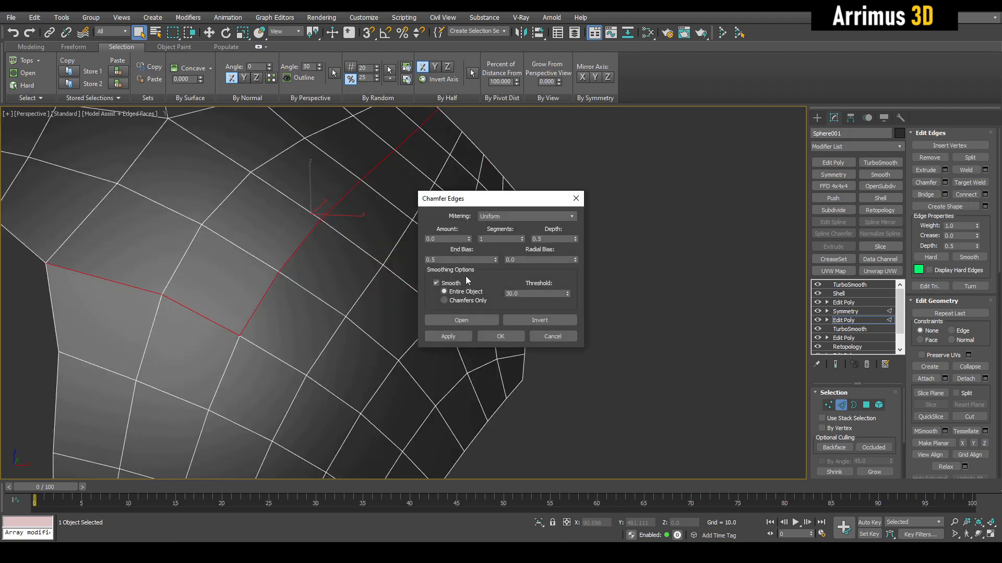
click(472, 319)
click(496, 337)
key(F4)
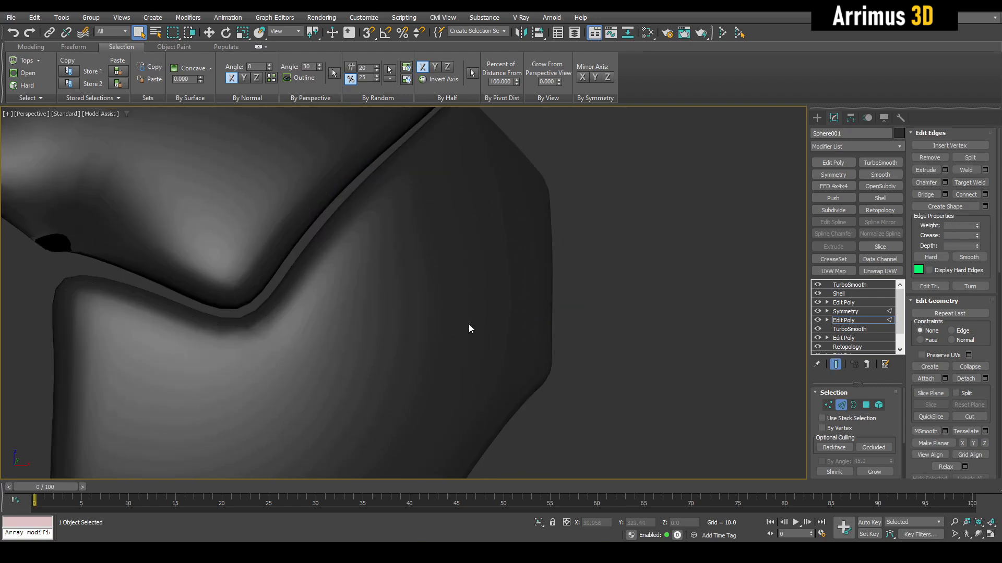
scroll(468, 324, down, 3)
scroll(446, 318, down, 3)
key(2)
middle_drag(446, 317, 390, 318)
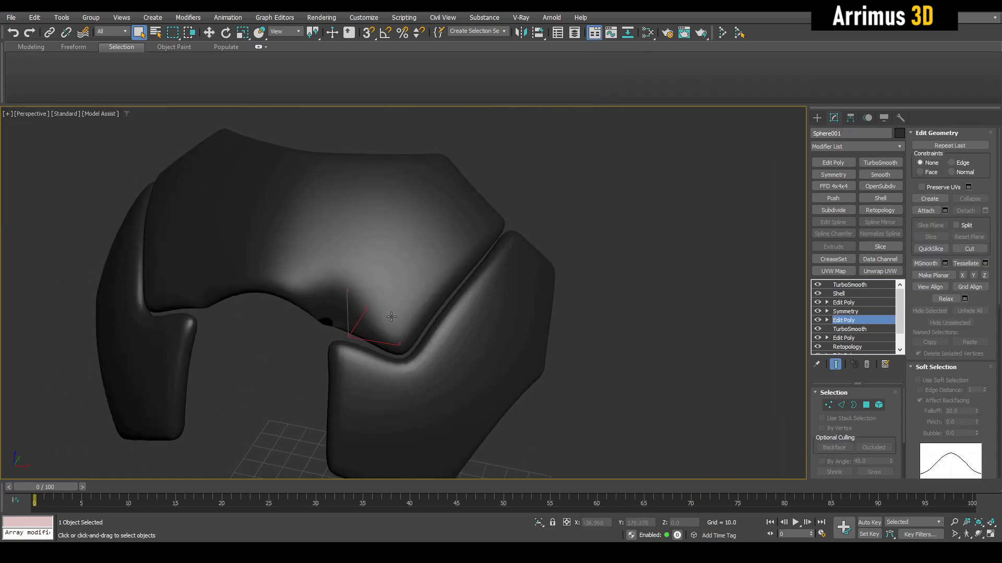
Try insetting all polygons of the split patch slightly, and inspect the sharper panel borders in the smoothed result
scroll(393, 318, up, 4)
key(F4)
key(shift+e)
key(4)
key(ctrl+a)
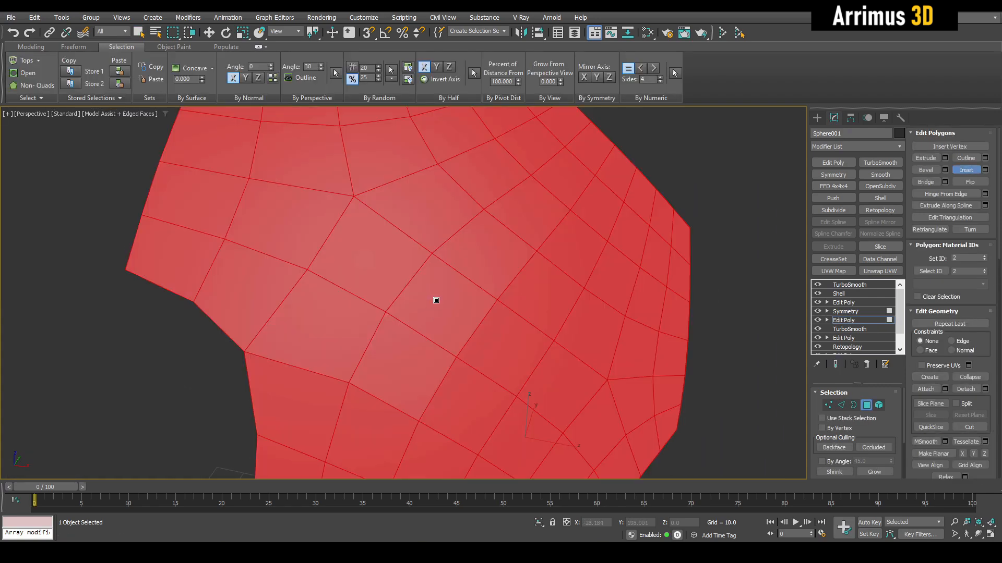
drag(436, 301, 439, 302)
right_click(439, 301)
key(F4)
key(shift+e)
key(4)
scroll(438, 301, down, 5)
mouse_move(438, 302)
alt+middle_down()
mouse_move(509, 283)
mouse_move(449, 312)
alt+middle_up()
scroll(450, 313, down, 6)
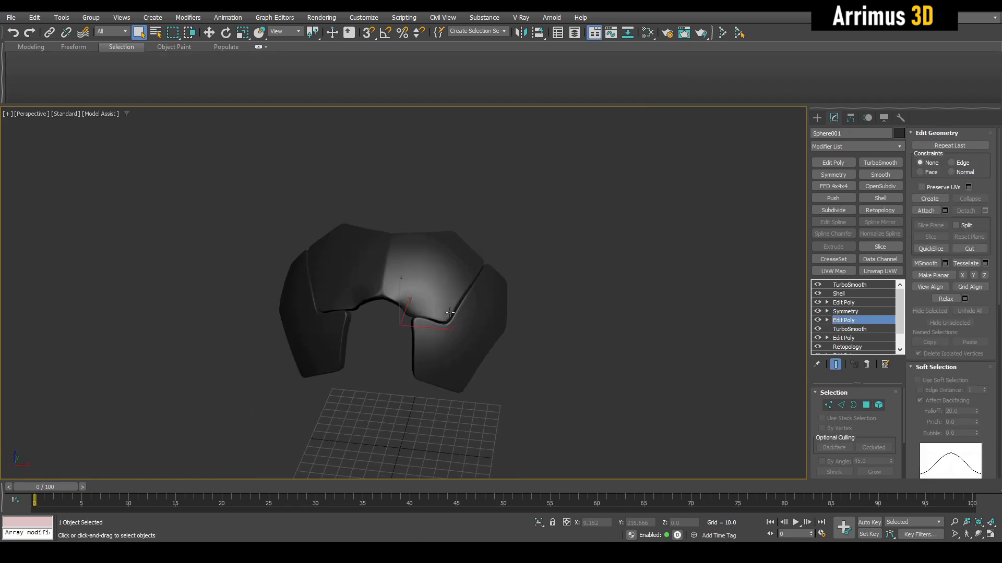
scroll(437, 301, up, 8)
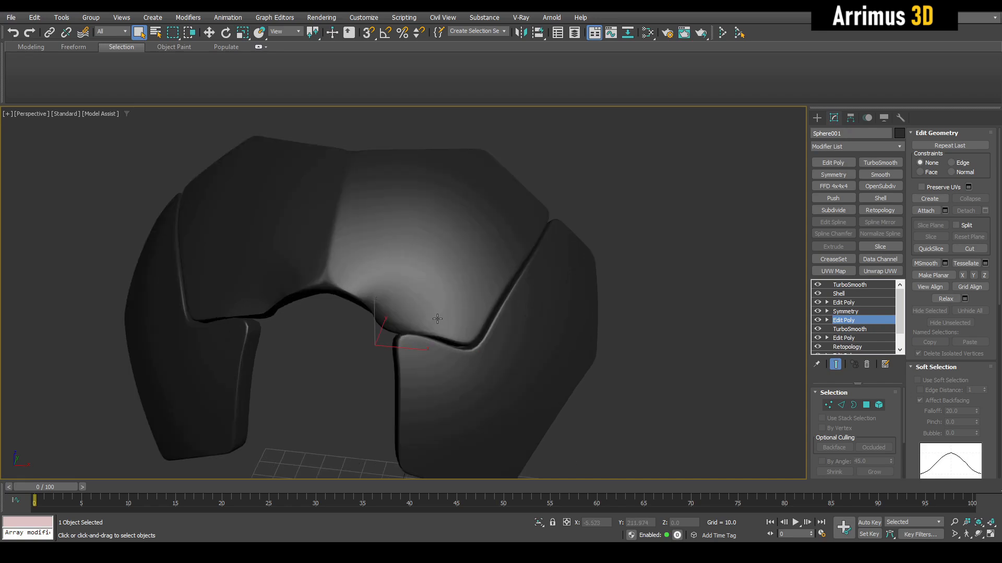
Return to the unsmoothed patch with its edges shown, and undo the inset and the edge split
key(F4)
key(shift+e)
scroll(462, 309, down, 4)
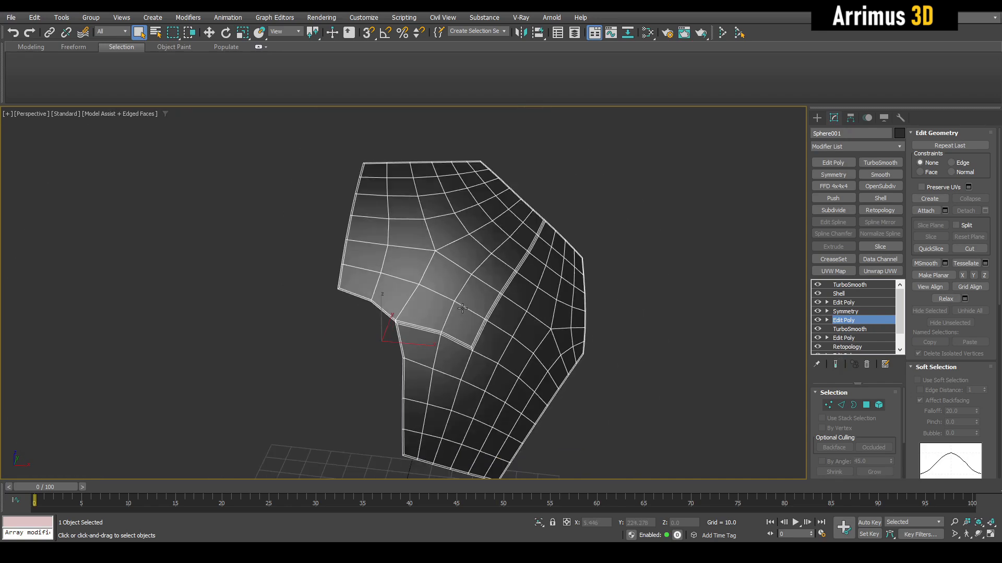
middle_drag(465, 307, 479, 282)
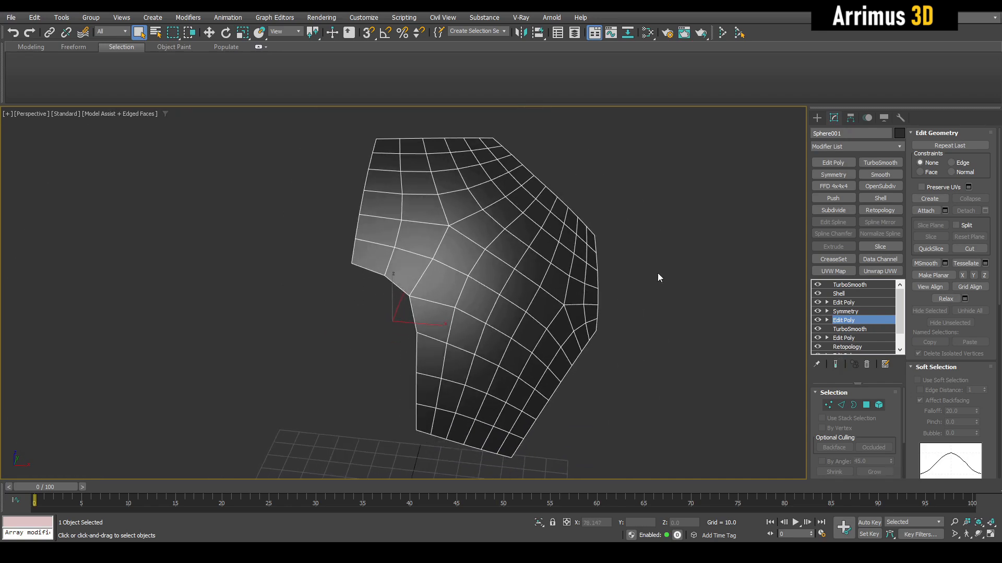
Add a Smooth modifier beneath Symmetry with an Edit Poly above it, and enter polygon editing with nothing selected
click(895, 176)
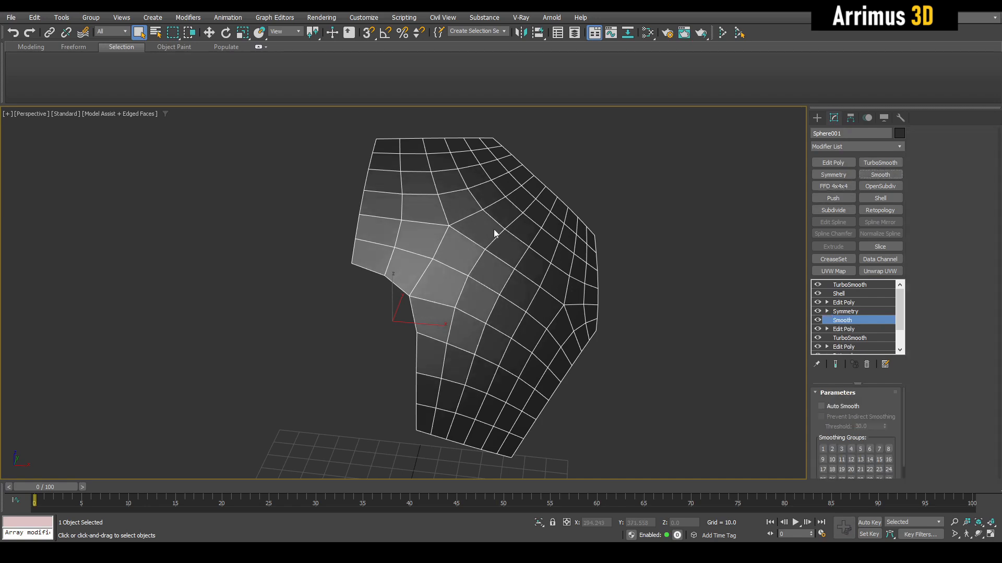
key(F4)
key(F4)
scroll(510, 250, up, 5)
key(4)
click(416, 320)
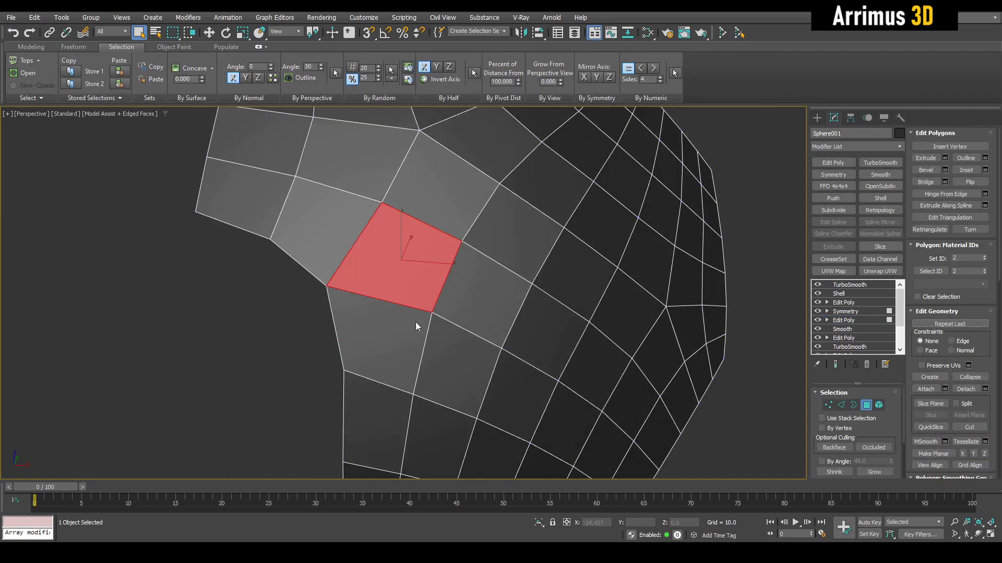
scroll(505, 332, down, 4)
click(644, 345)
Select the block of polygons covering the patch's lower outer area, leaving the inner column of polygons unselected
scroll(551, 310, up, 4)
middle_drag(540, 341, 552, 302)
drag(435, 280, 547, 427)
ctrl+click(474, 241)
ctrl+click(472, 218)
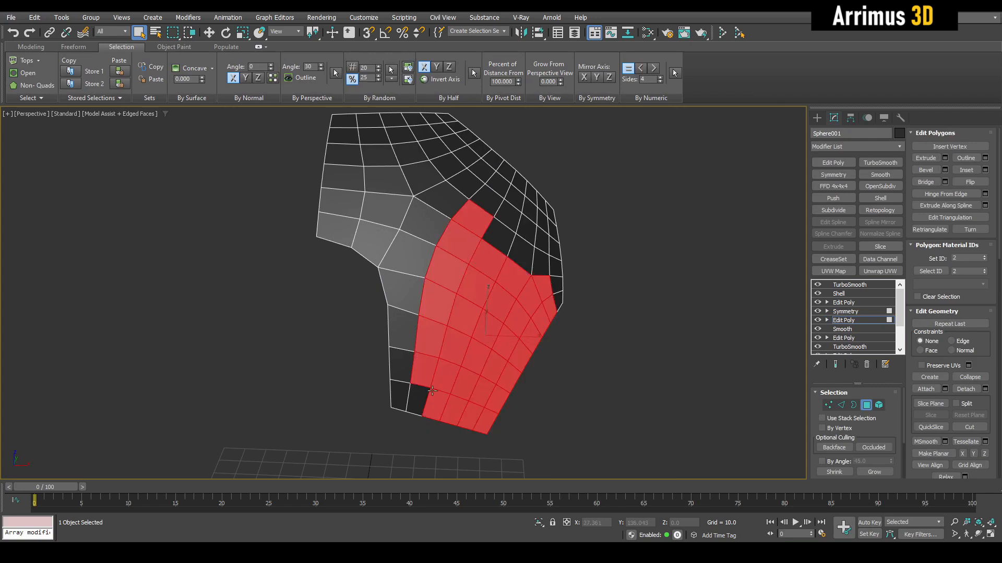
ctrl+click(418, 399)
ctrl+click(510, 239)
ctrl+click(522, 261)
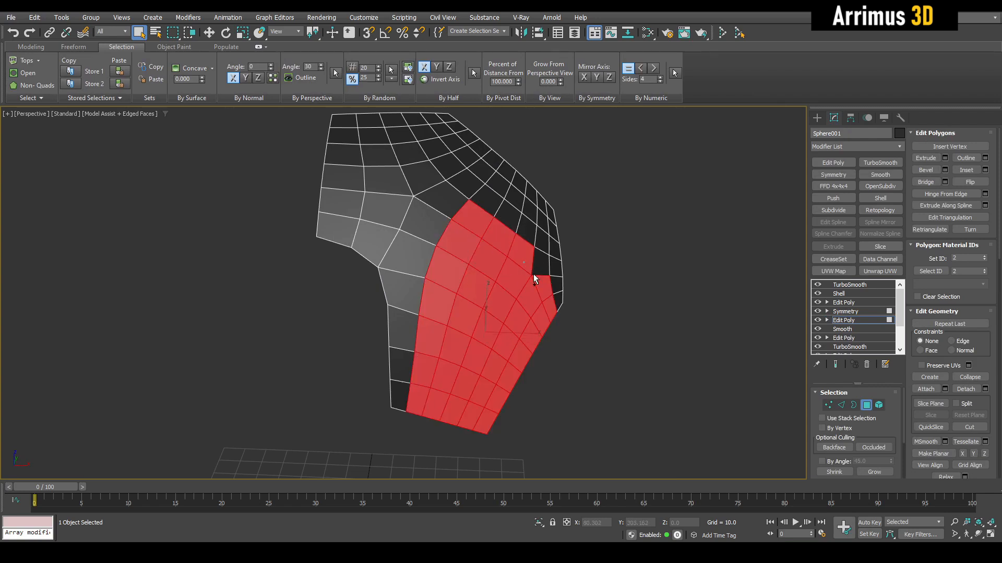
ctrl+click(543, 282)
Extrude the selected polygon block outward from the patch
scroll(511, 286, up, 3)
drag(480, 282, 493, 254)
click(493, 254)
right_click(493, 255)
scroll(492, 257, down, 4)
Scale the extruded polygons down uniformly, reposition them on the patch, and clear the selection
key(r)
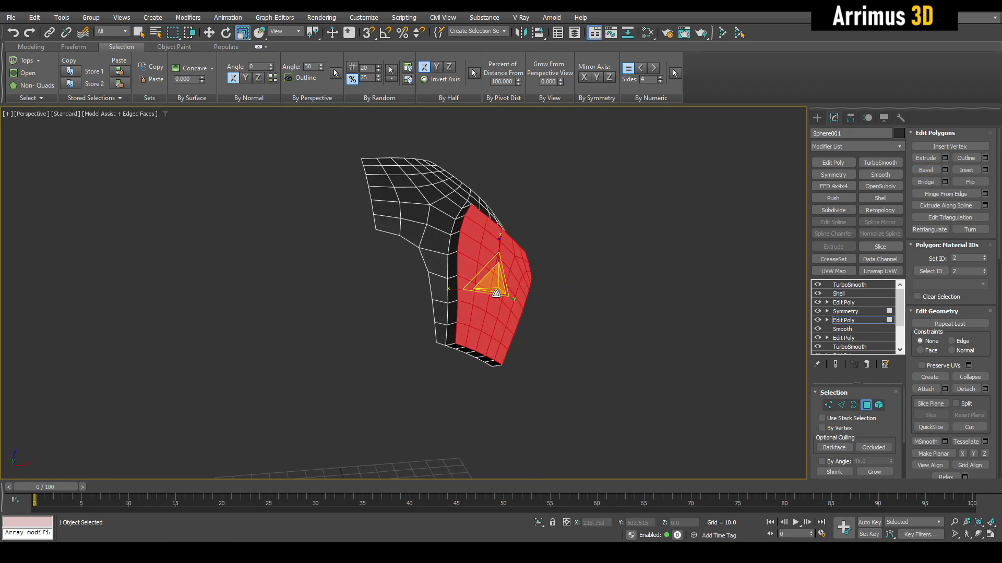
drag(496, 293, 499, 306)
key(w)
alt+middle_drag(506, 303, 467, 313)
scroll(493, 306, up, 3)
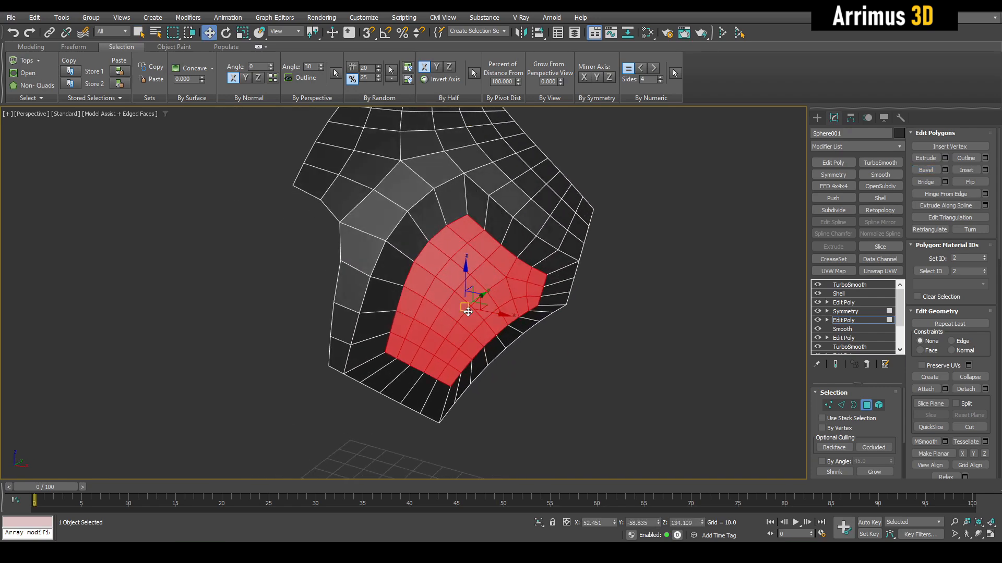
mouse_move(467, 312)
mouse_down()
mouse_move(459, 338)
mouse_move(459, 329)
mouse_up()
key(q)
click(557, 360)
Delete the extrusion's side polygons along the patch's bottom border and lower outer border
alt+middle_drag(557, 360, 514, 295)
scroll(522, 286, up, 3)
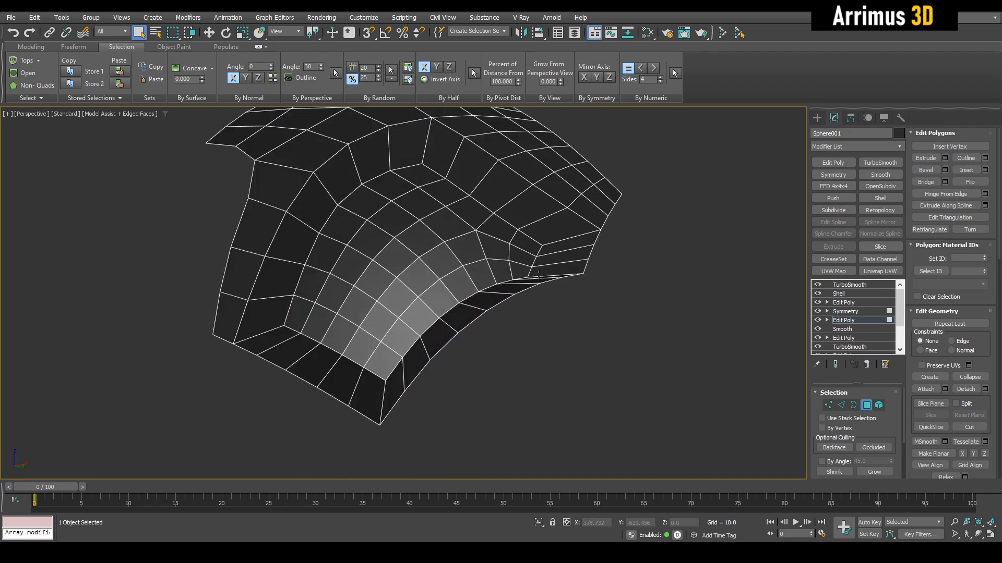
click(543, 278)
click(361, 398)
click(267, 343)
right_click(269, 346)
click(395, 419)
click(271, 347)
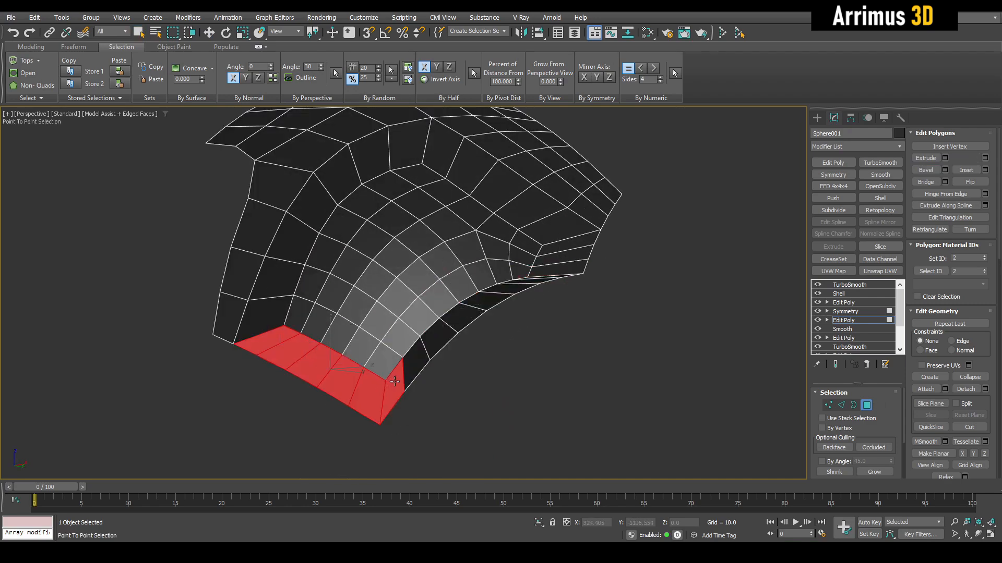
click(573, 242)
right_click(573, 242)
key(Delete)
alt+middle_drag(554, 273, 579, 321)
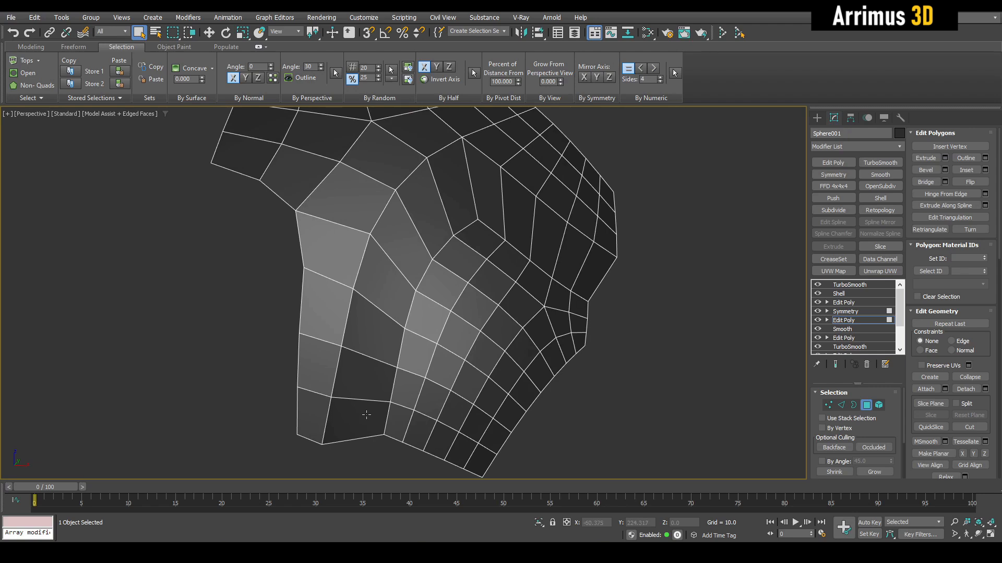
Insert an edge loop beside the patch's inner column and delete the strip of polygons it creates, opening a curved gap
key(1)
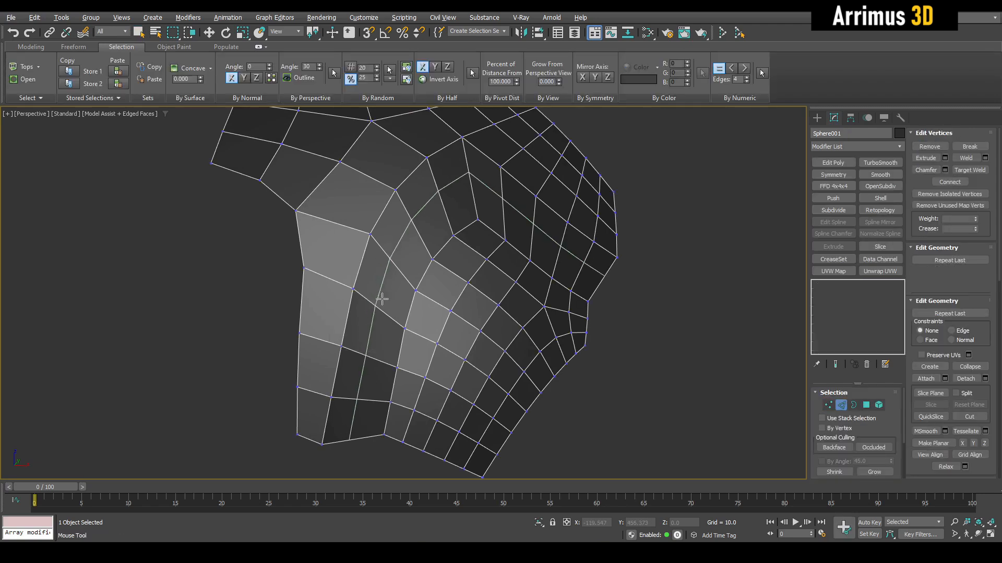
key(4)
click(340, 412)
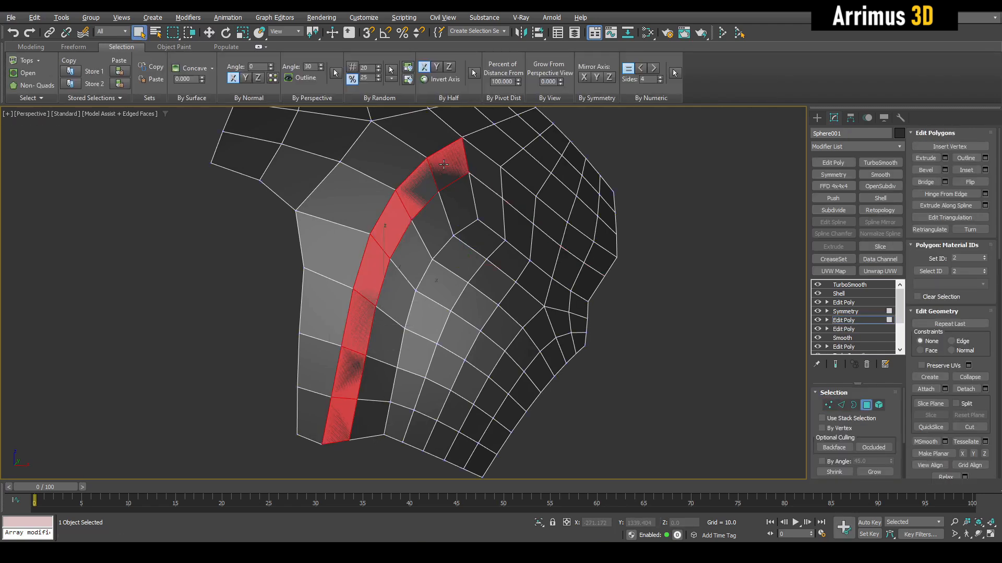
key(Delete)
Move the vertex on the gap's inner side, at the outer end of the inner column's topmost cross edge, upward
middle_drag(468, 252, 466, 281)
key(F4)
scroll(468, 283, down, 3)
alt+middle_drag(480, 295, 453, 288)
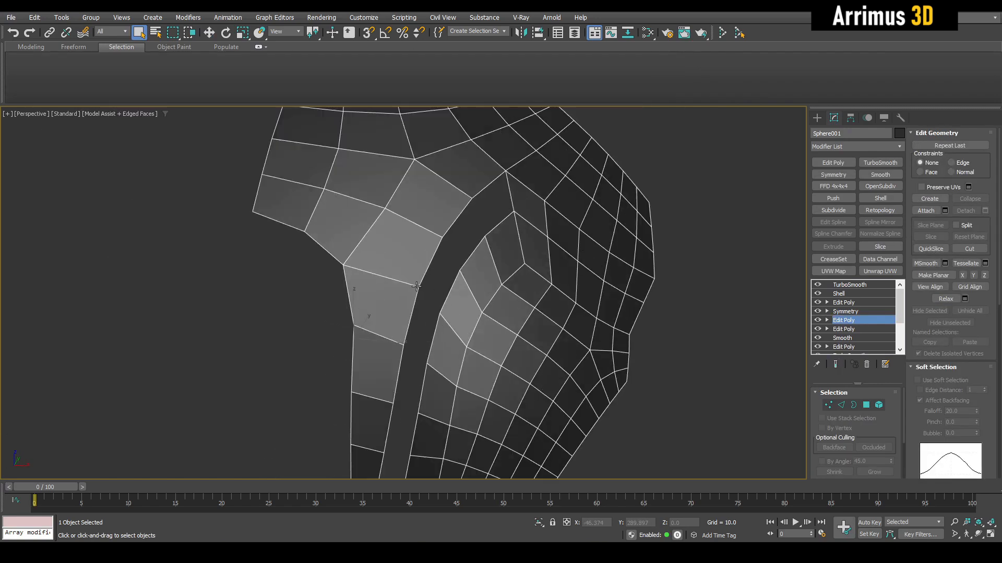
key(1)
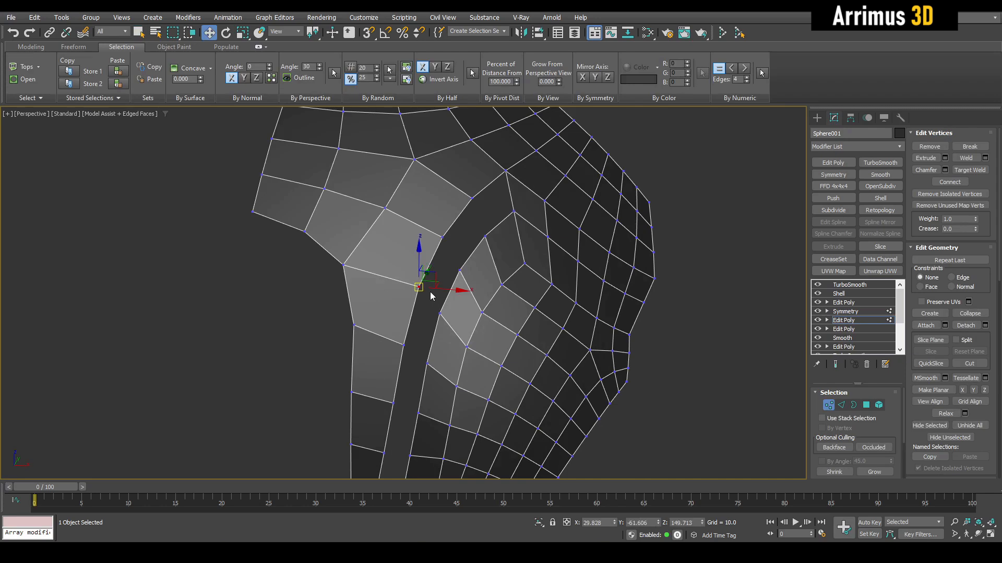
drag(425, 274, 425, 274)
middle_drag(396, 303, 403, 281)
Delete the narrow column of polygons hanging on the inner side of the gap, below the front section
key(4)
key(q)
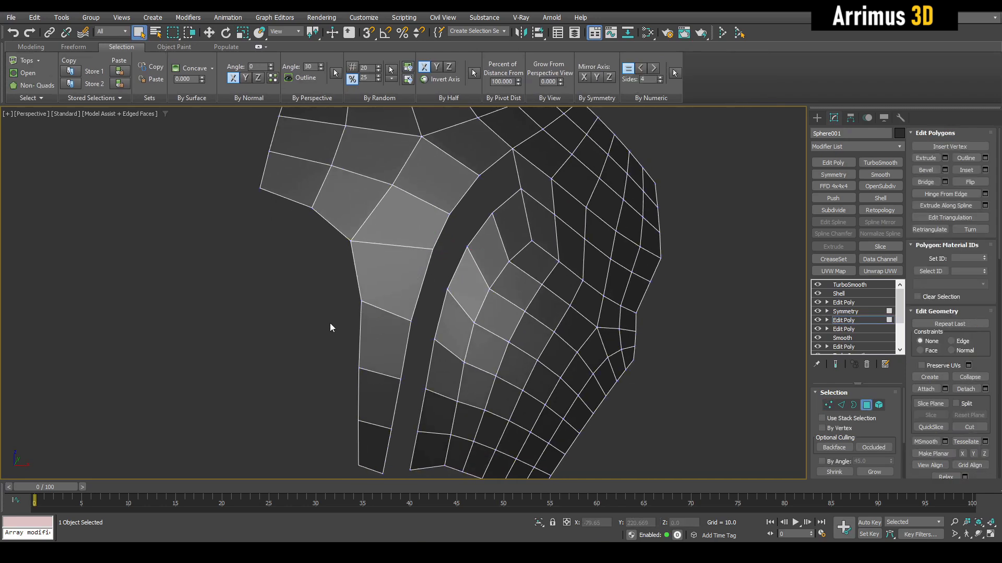
middle_drag(330, 324, 354, 278)
scroll(354, 278, down, 4)
right_click(384, 345)
key(Delete)
Inspect the opened panel's smoothed shape with the edges hidden and shown
middle_drag(391, 307, 399, 329)
key(ctrl+e)
key(F4)
key(4)
key(ctrl+e)
key(F4)
scroll(446, 316, up, 3)
Select the polygons along the panel's outer side by angle with a threshold of 5
key(4)
scroll(454, 320, up, 3)
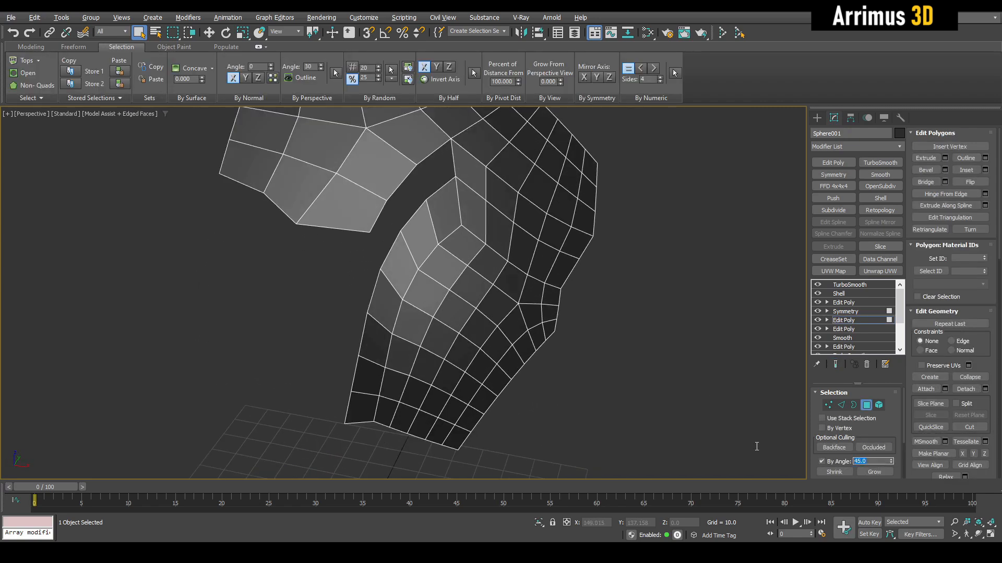
click(498, 334)
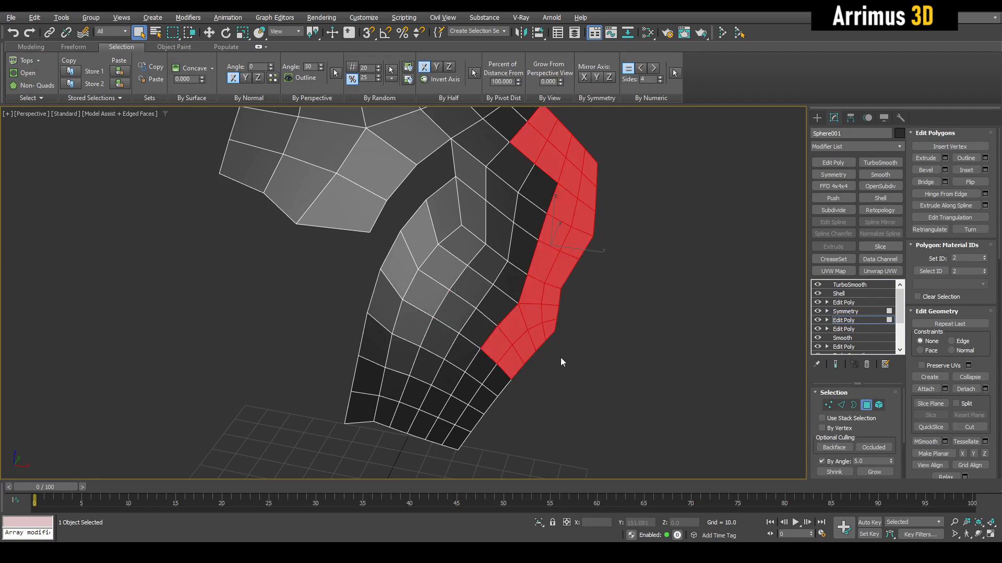
Extrude the selected outer-side polygons and scale the raised area down
alt+middle_drag(564, 339, 487, 284)
key(a)
scroll(481, 291, up, 2)
key(ctrl+shift+b)
drag(496, 260, 470, 323)
click(507, 286)
right_click(477, 301)
scroll(477, 301, down, 4)
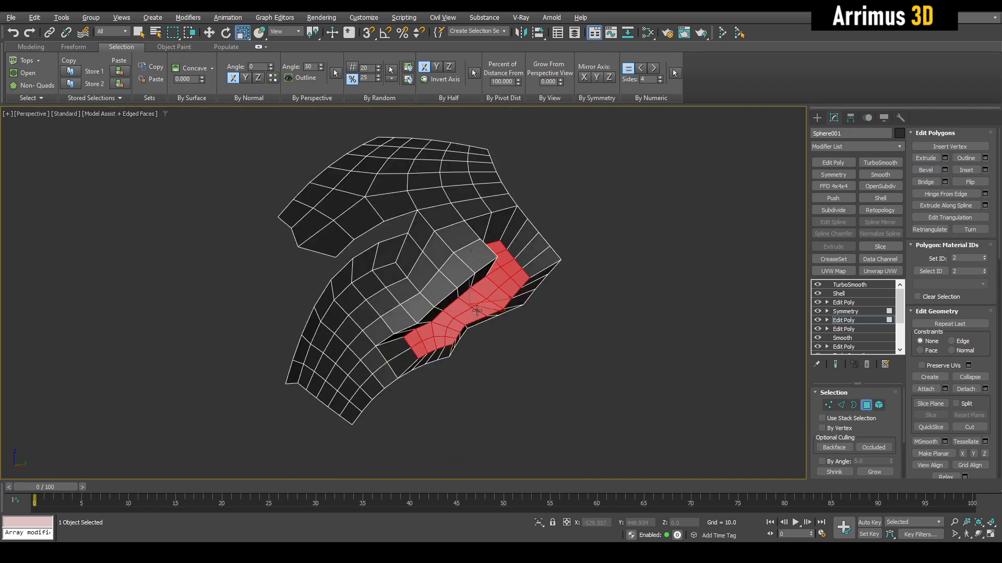
Delete the extrusion's strip of side polygons along the panel's outer border
key(w)
alt+middle_drag(476, 311, 543, 351)
scroll(543, 351, up, 2)
click(543, 351)
key(q)
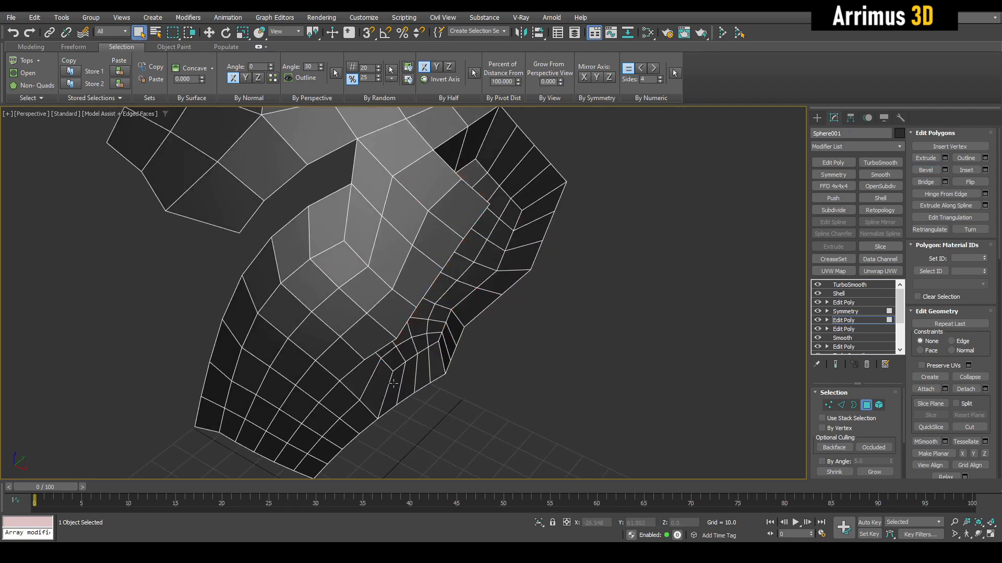
key(ctrl+q)
click(394, 384)
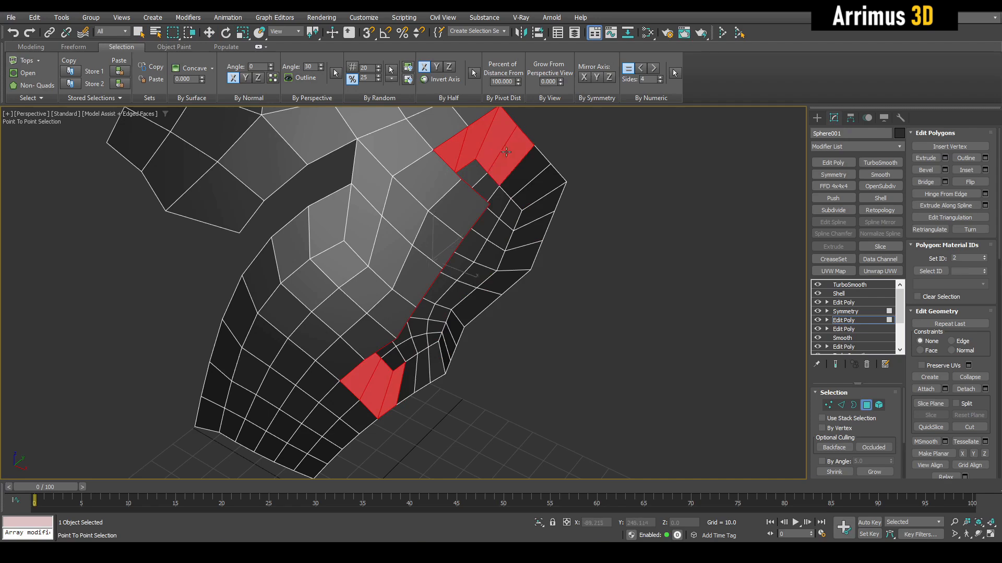
click(530, 181)
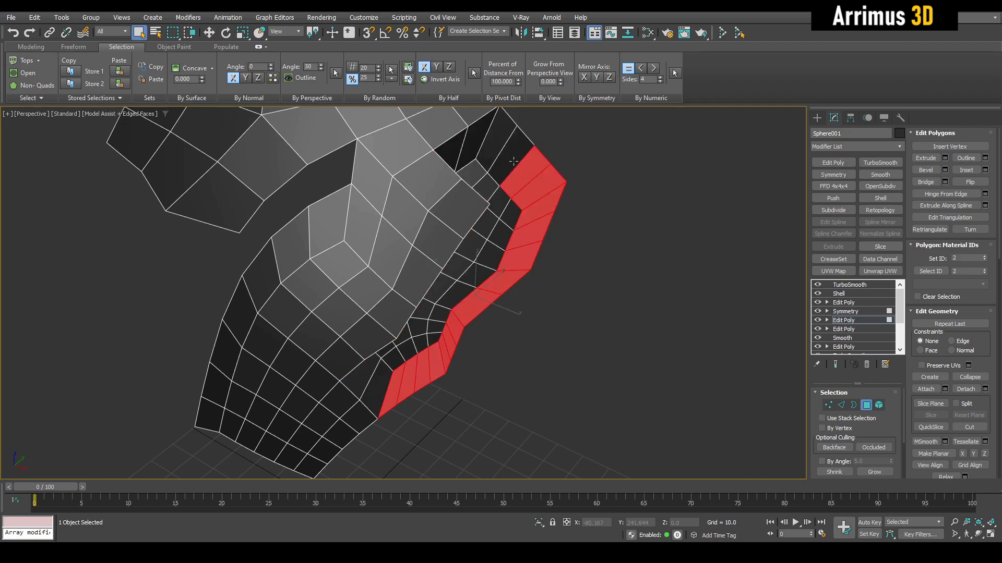
Select the extruded outer polygons again and move them outward by about 3.6 in X and 7.7 in Y
mouse_move(502, 136)
alt+middle_down()
mouse_move(532, 226)
mouse_move(525, 255)
alt+middle_up()
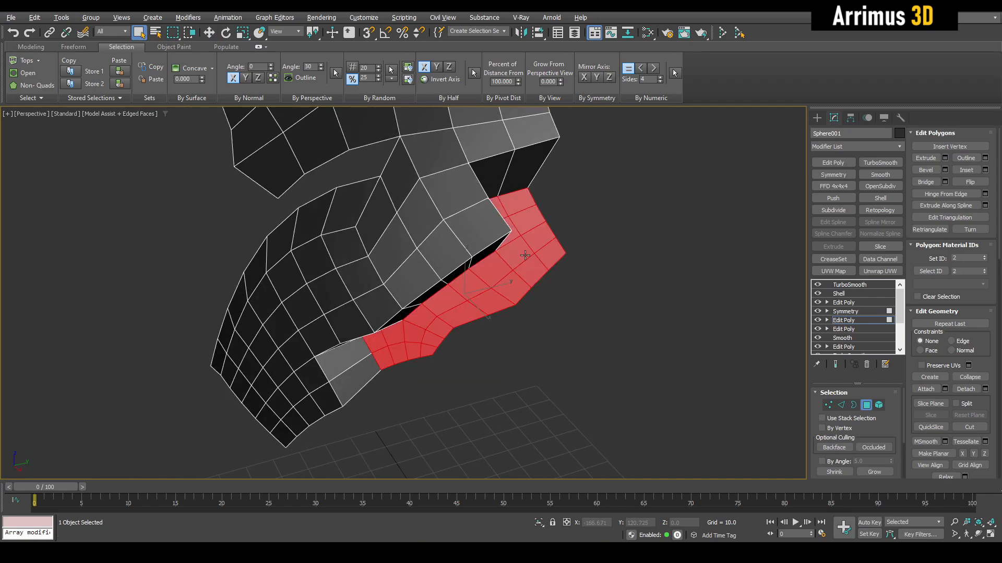
drag(459, 297, 503, 297)
key(F4)
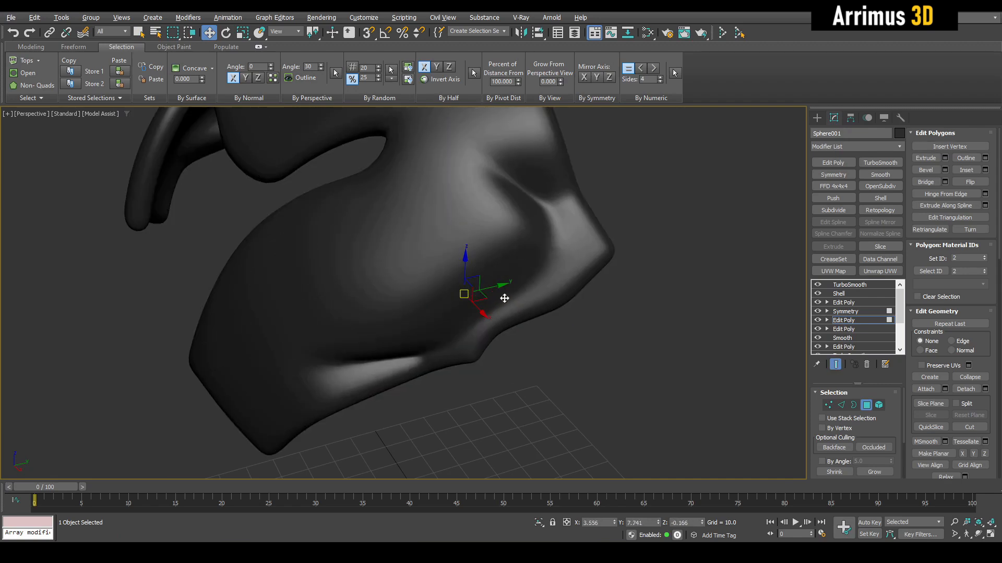
key(4)
key(q)
alt+middle_drag(513, 299, 468, 334)
key(F4)
Try to select the panel's surface polygons by angle with a threshold of 12
key(4)
key(ctrl+d)
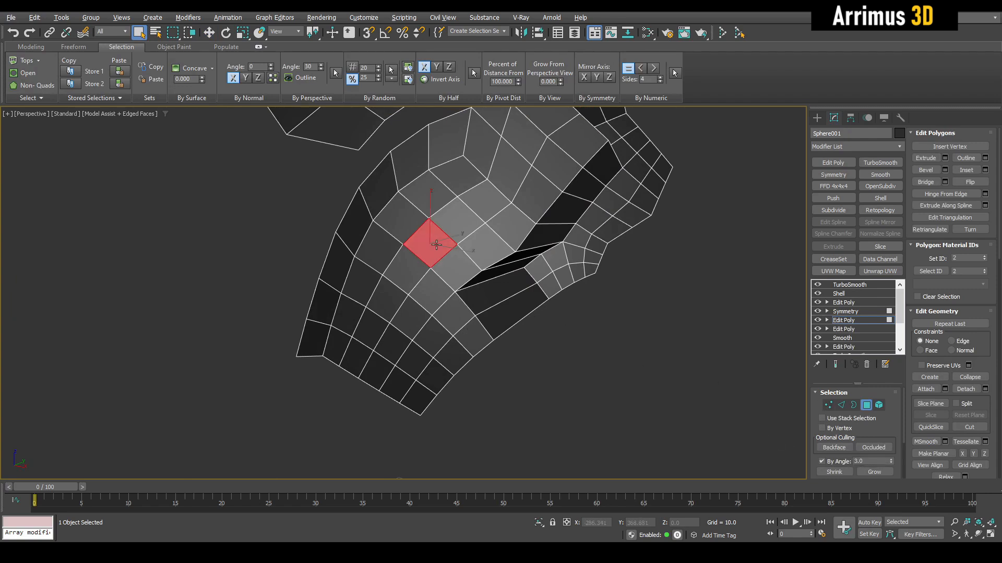
double_click(873, 461)
text(12)
click(455, 286)
middle_drag(630, 375, 642, 444)
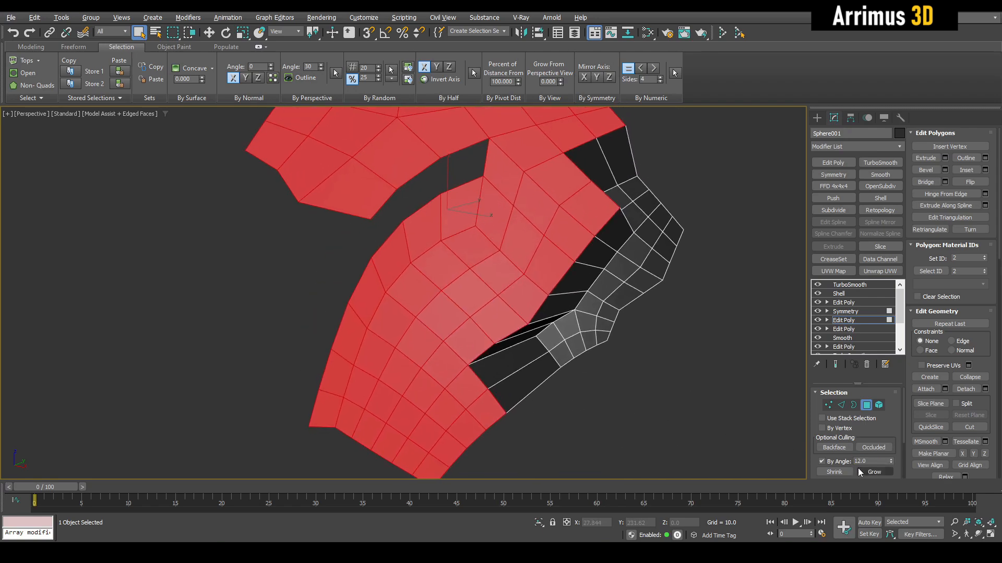
Turn off selection by angle and select the block of polygons covering the panel's lower arm, leaving out the inner column
click(845, 464)
click(577, 416)
middle_drag(577, 416, 600, 398)
click(509, 391)
shift+click(453, 453)
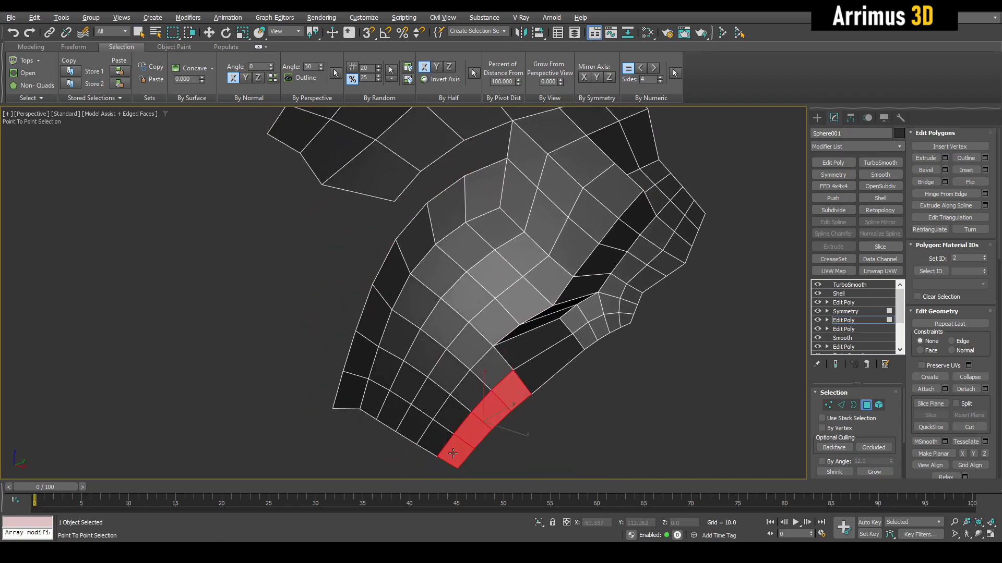
click(470, 353)
click(395, 411)
click(467, 297)
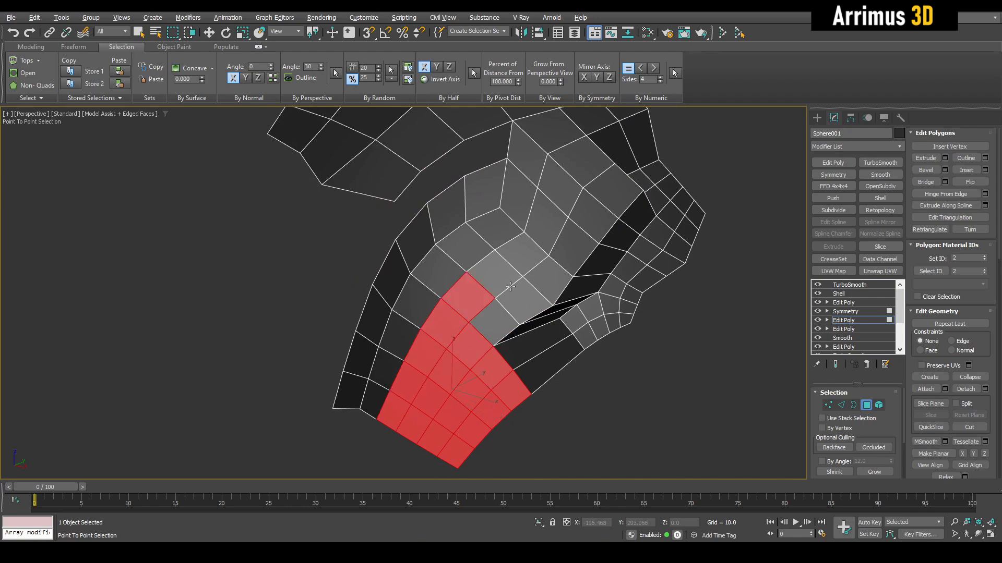
click(495, 229)
click(375, 367)
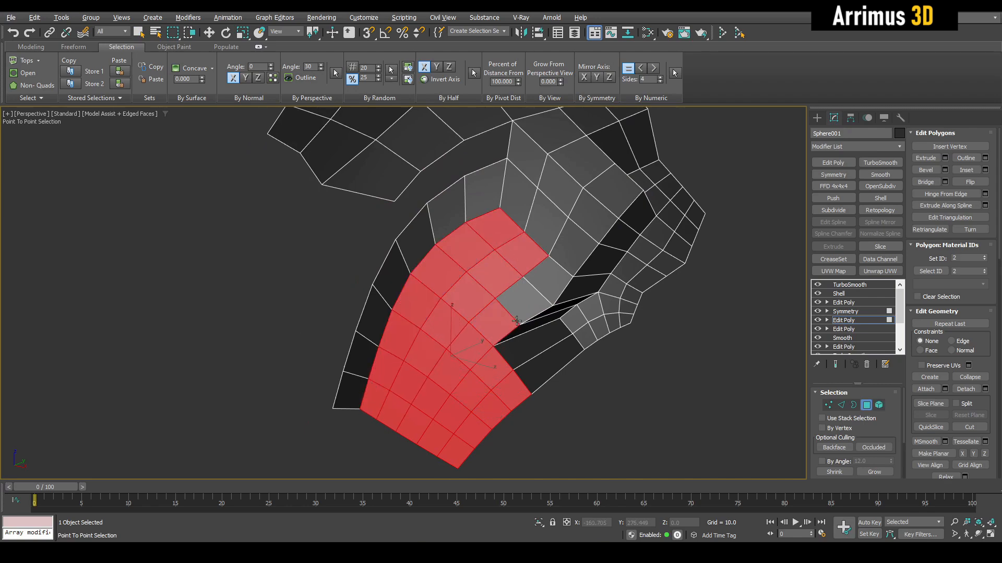
key(e)
alt+middle_drag(510, 305, 530, 297)
drag(522, 293, 523, 305)
key(ctrl+z)
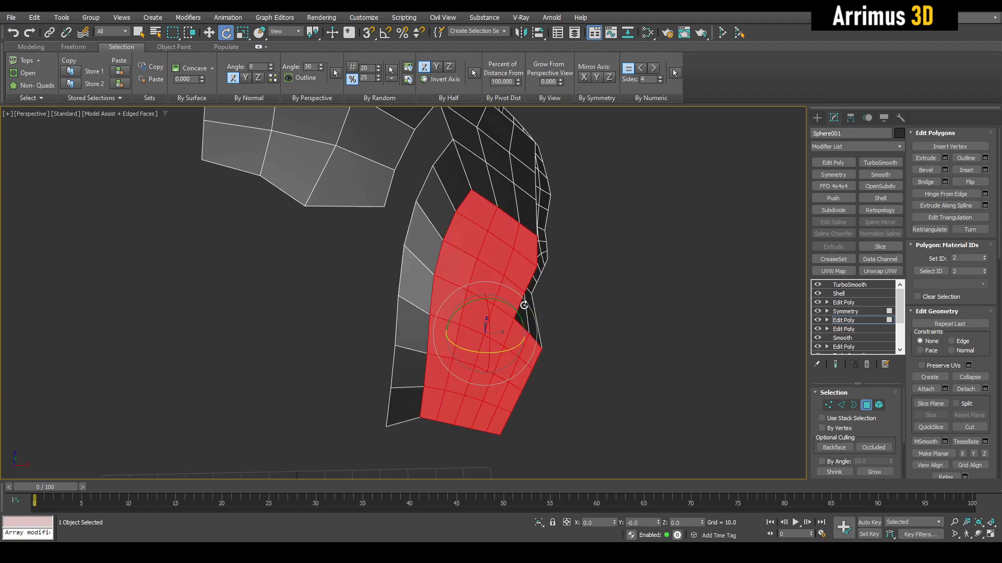
Add the inner column of polygons to the lower arm selection and rotate the whole block
click(403, 399)
click(437, 193)
key(e)
alt+middle_drag(446, 176, 524, 291)
drag(525, 291, 460, 307)
key(F4)
middle_drag(468, 307, 438, 308)
scroll(473, 317, down, 3)
key(4)
Move the lower arm block inward and down, and adjust its rotation so the two mirrored arms point toward each other
key(w)
scroll(439, 313, down, 5)
scroll(438, 309, up, 5)
key(4)
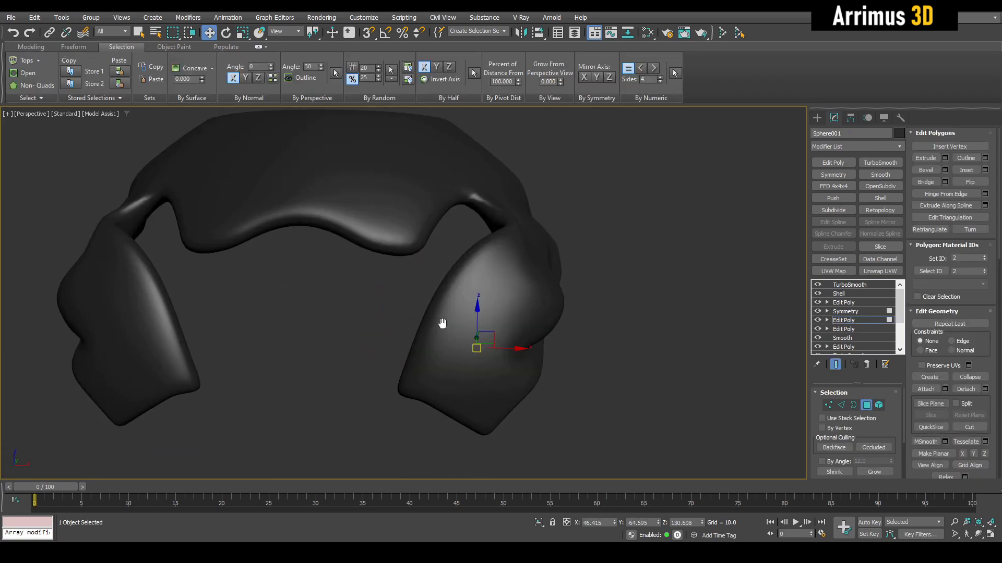
key(F4)
drag(473, 351, 440, 374)
key(F4)
alt+middle_drag(440, 374, 415, 397)
key(e)
key(F4)
key(F4)
key(w)
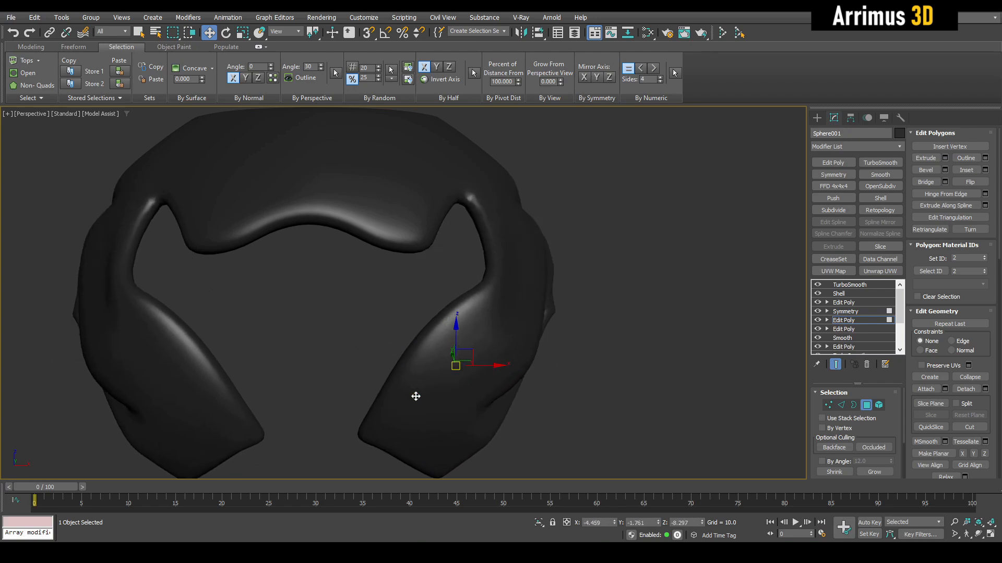
Compare the repositioned lower arm's base mesh with the smoothed result from the side, and leave polygon editing
key(backslash)
key(F4)
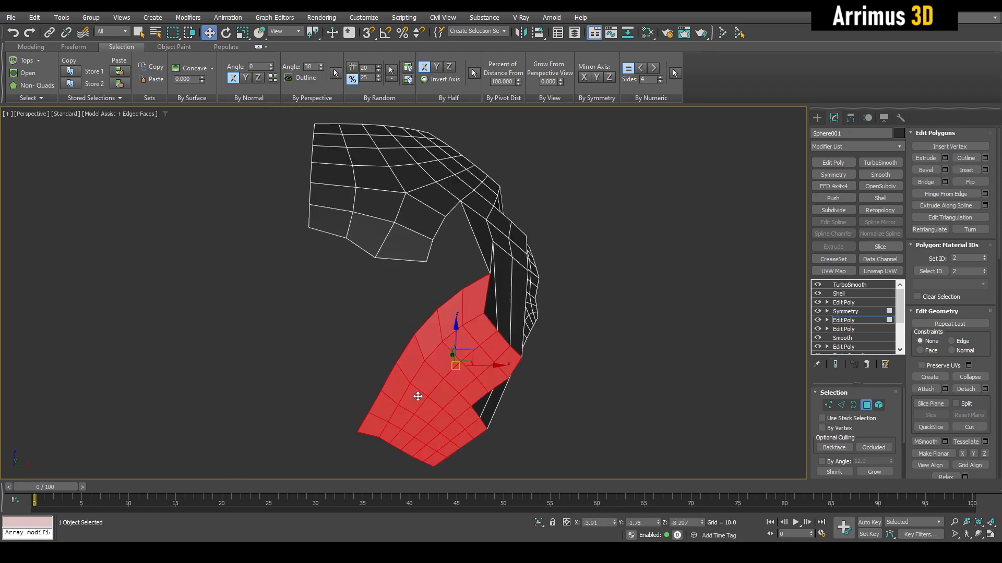
alt+middle_drag(420, 395, 788, 306)
key(backslash)
key(F4)
key(4)
key(q)
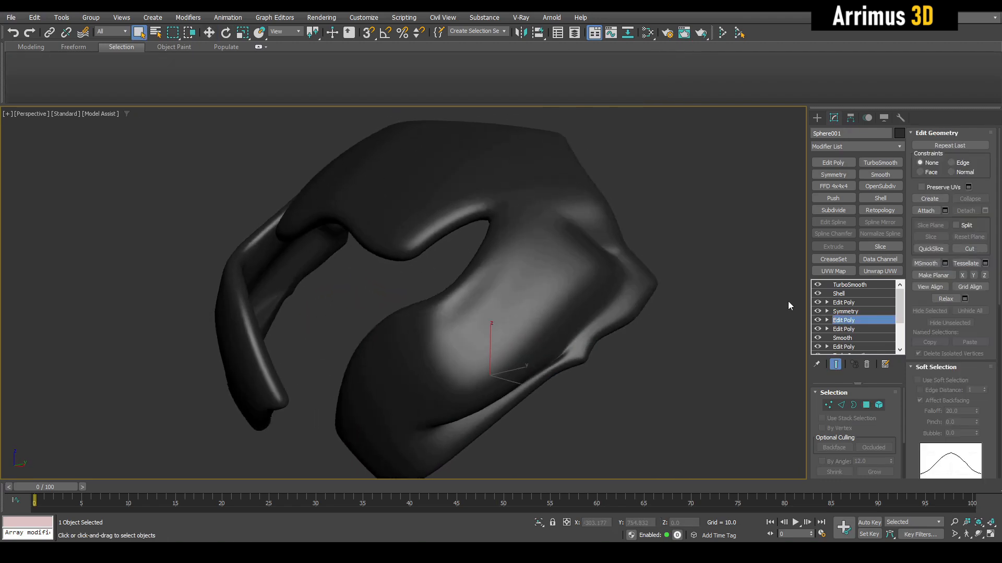
Reduce the Shell modifier's outer amount to 4.04
click(837, 294)
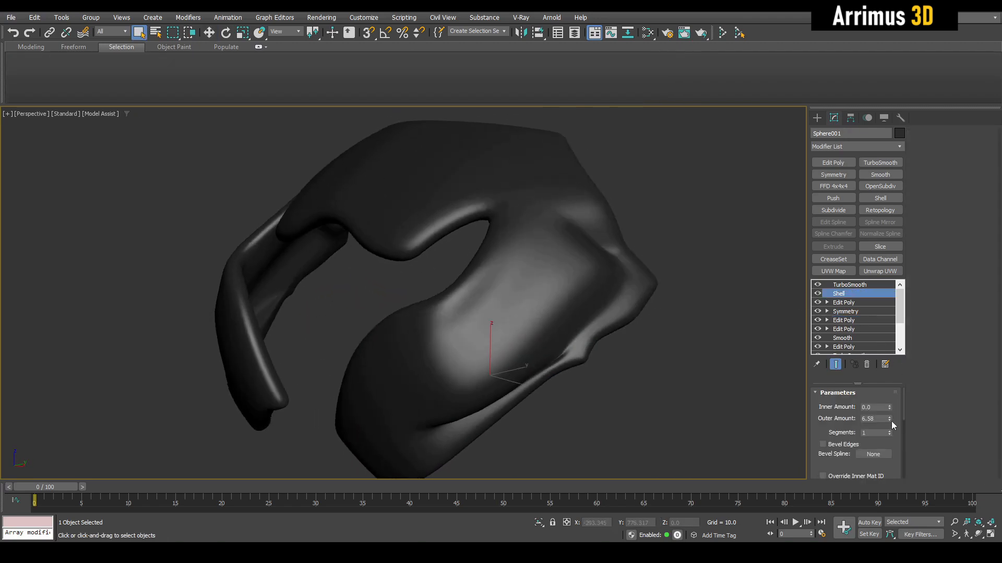
drag(890, 421, 890, 446)
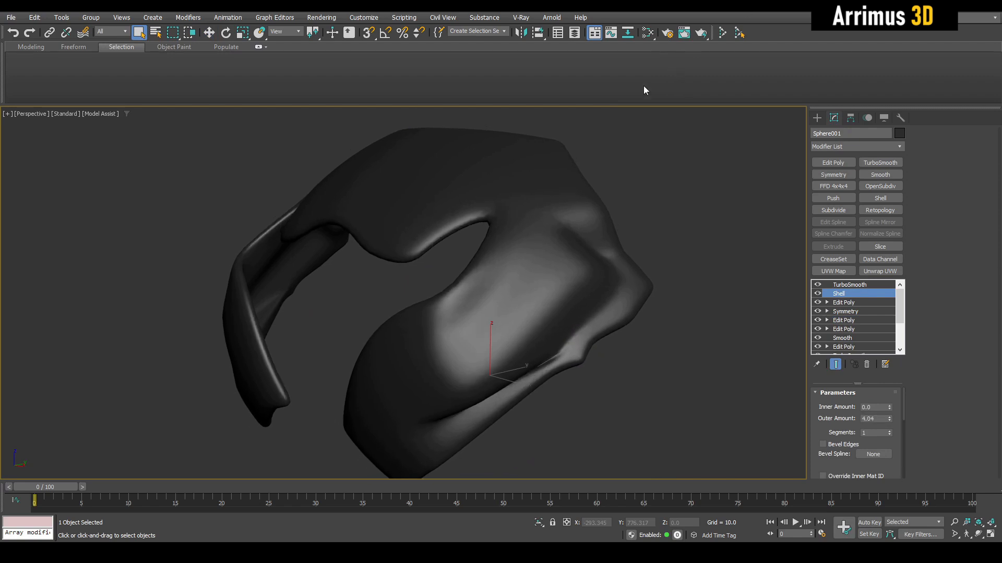
alt+middle_drag(480, 230, 526, 212)
scroll(647, 240, down, 5)
scroll(511, 239, up, 3)
key(F4)
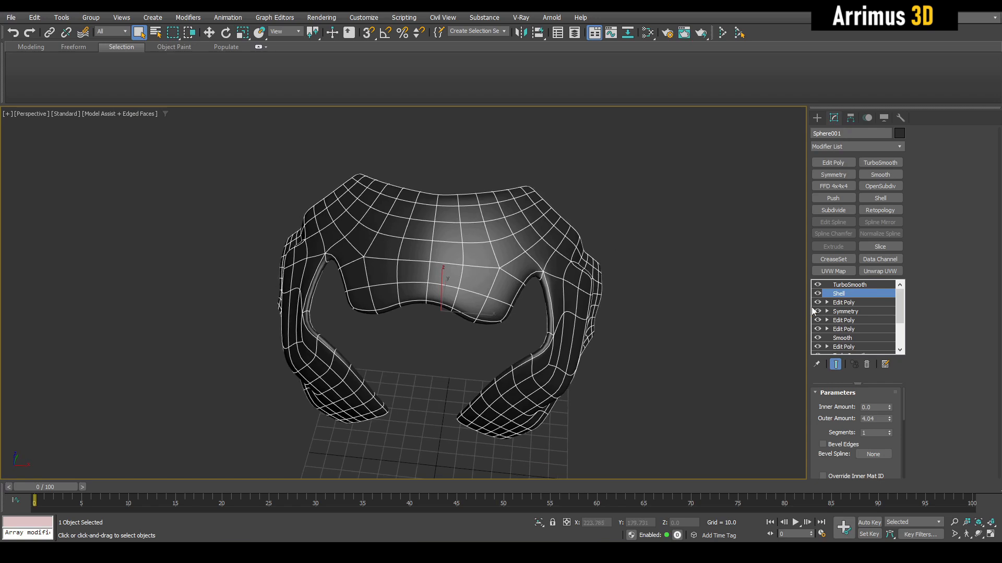
key(F4)
key(F4)
key(F4)
alt+middle_drag(662, 308, 673, 261)
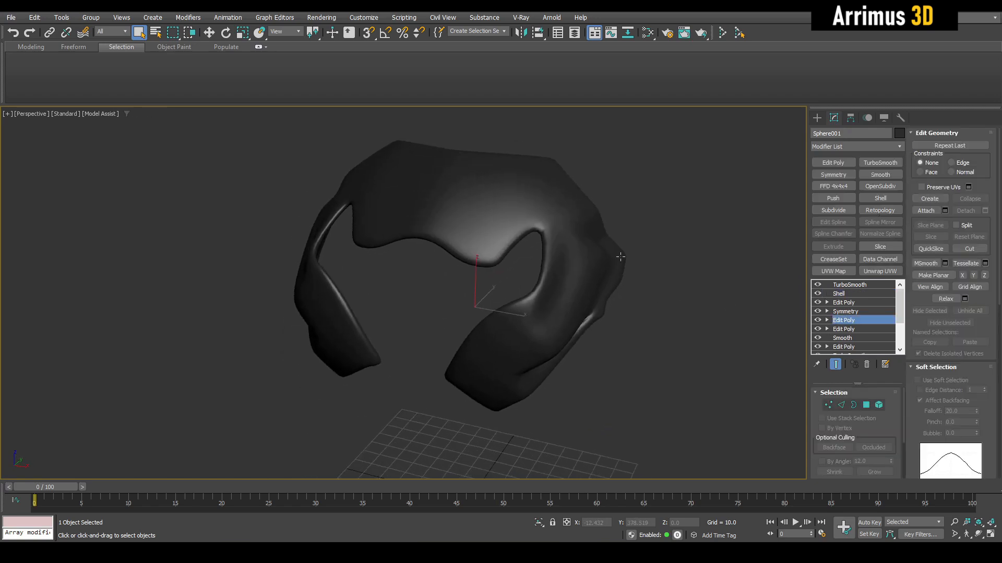
Add another Edit Poly modifier directly below the Symmetry modifier and enter polygon editing
key(shift+e)
key(F4)
middle_drag(528, 209, 545, 270)
scroll(538, 272, up, 3)
scroll(539, 272, up, 2)
key(ctrl+e)
key(1)
key(shift+e)
key(F4)
key(shift+e)
key(F4)
key(4)
Select the block of seven polygons at the front section's lower tip, reaching to the inner corner of the gap
click(552, 357)
alt+middle_drag(552, 353, 465, 289)
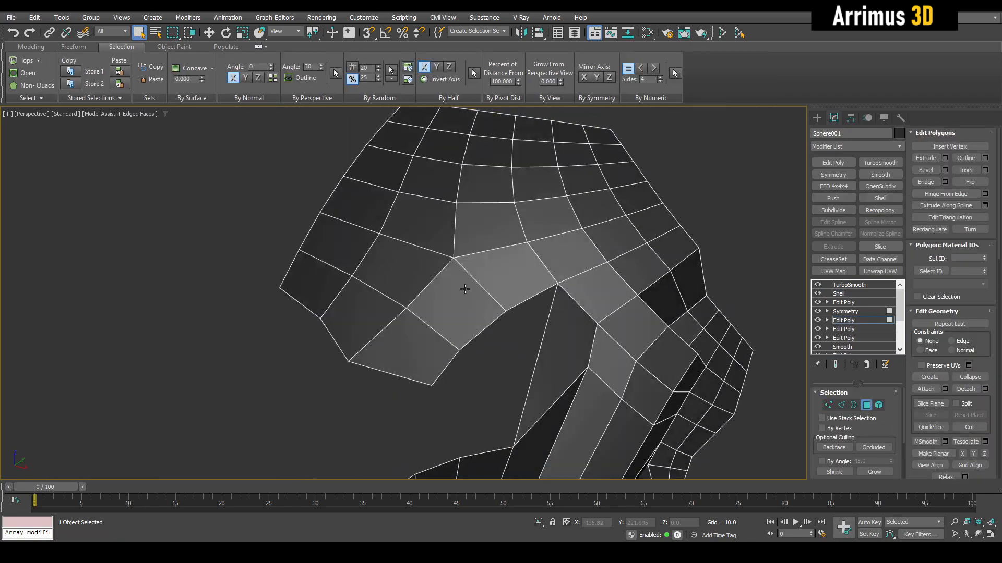
drag(381, 247, 493, 371)
scroll(493, 370, up, 2)
middle_drag(480, 296, 436, 302)
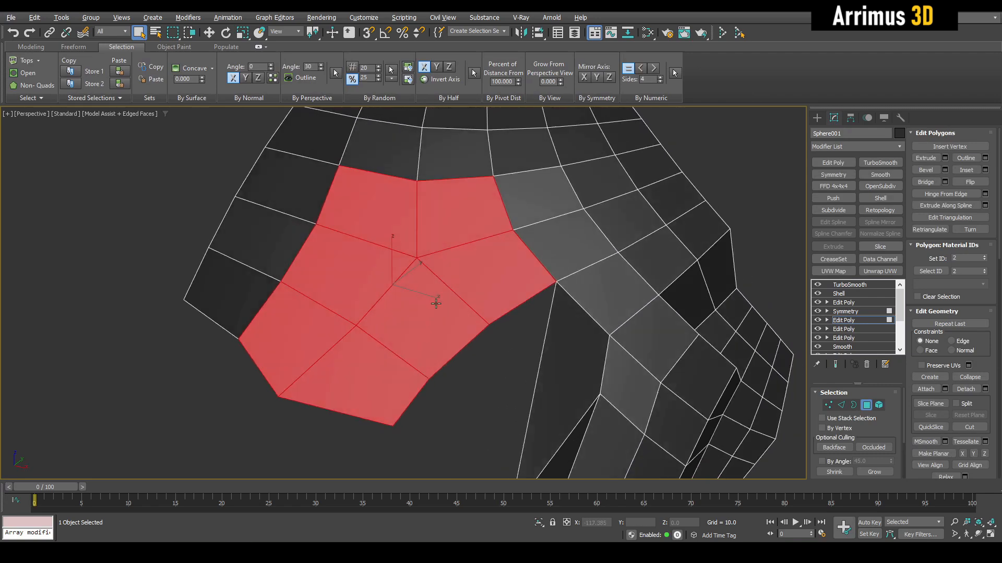
Rotate the selected front tip polygons to tilt them out of the surface, and leave polygon editing
key(e)
alt+middle_drag(536, 295, 565, 261)
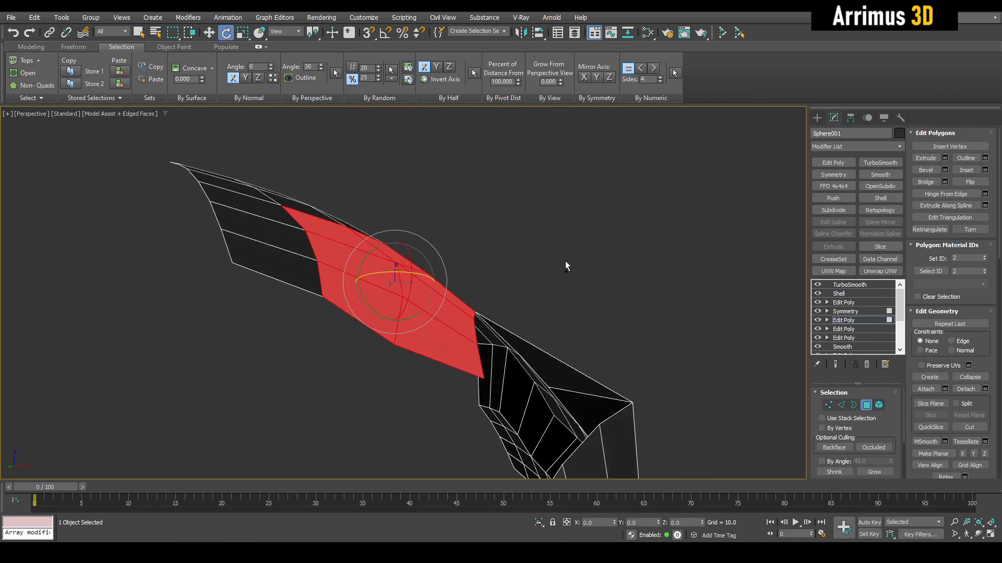
alt+middle_drag(461, 289, 407, 293)
mouse_move(407, 293)
mouse_down()
mouse_move(396, 293)
mouse_move(402, 302)
mouse_up()
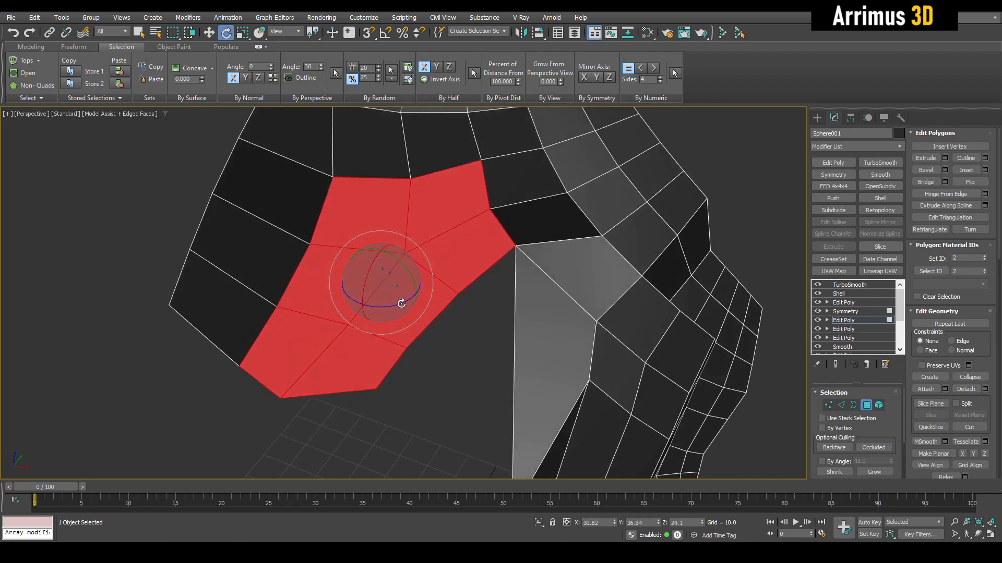
key(F4)
middle_drag(404, 301, 441, 281)
scroll(419, 300, down, 5)
key(4)
key(q)
Select two adjacent edges along the front section's upper border and check the smoothed shape around them
scroll(489, 253, up, 5)
key(F4)
key(F4)
key(F4)
scroll(436, 271, up, 3)
key(1)
key(2)
click(431, 231)
ctrl+click(395, 237)
alt+middle_drag(400, 236, 518, 262)
key(F4)
key(F4)
key(2)
Add an Edit Poly modifier above the Symmetry modifier and enter edge editing
click(850, 313)
key(shift+e)
key(2)
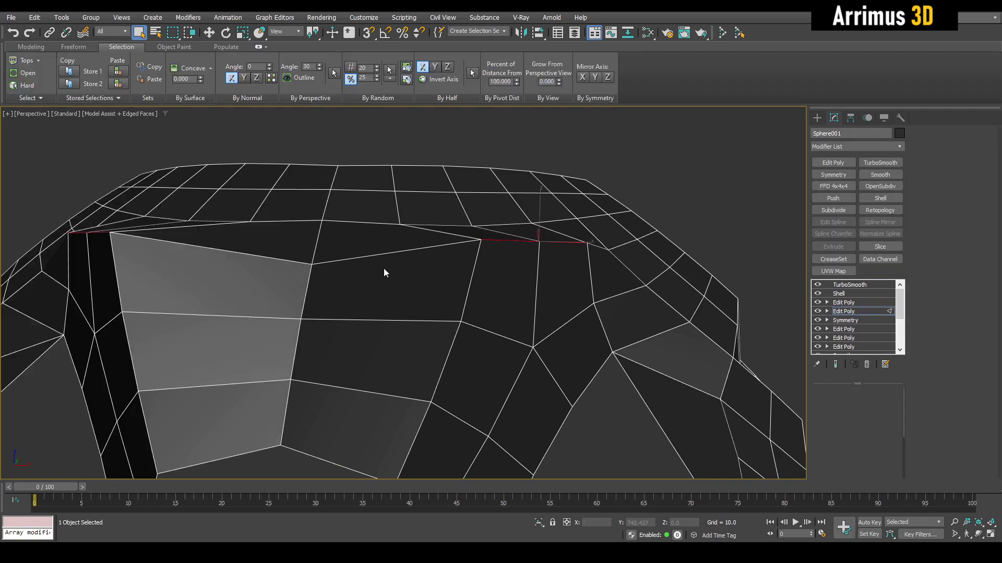
Straighten the cross edges at the front section's centre, leave edge editing, and check the smoothed panel
click(377, 255)
key(alt+s)
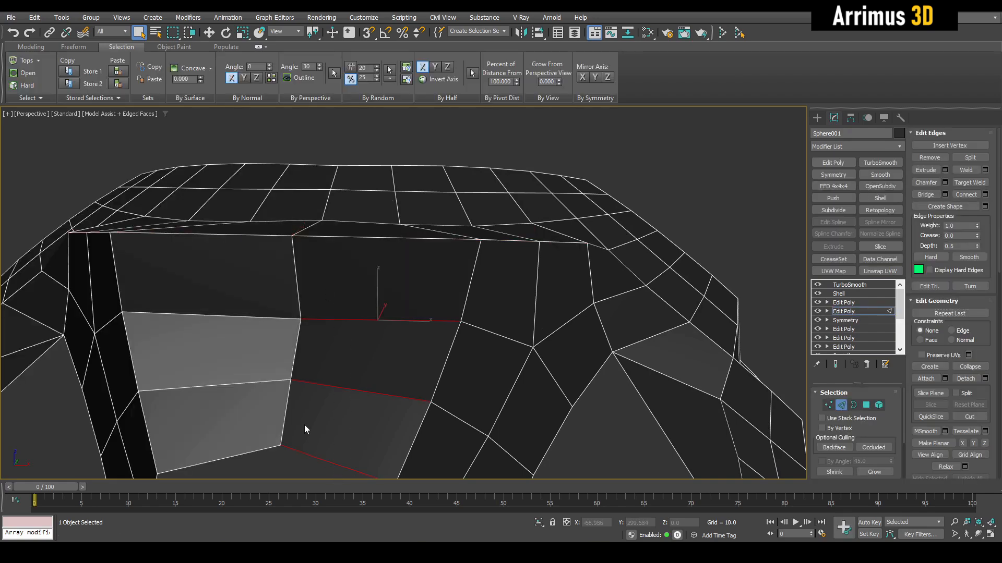
key(alt+s)
scroll(323, 365, down, 3)
key(F4)
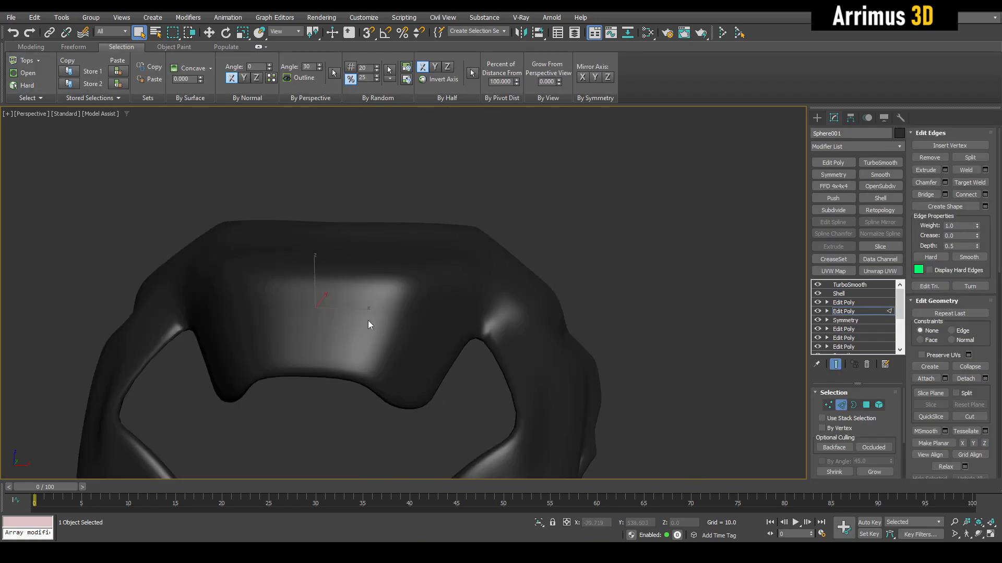
key(2)
mouse_move(368, 322)
alt+middle_down()
mouse_move(418, 339)
mouse_move(366, 321)
mouse_move(418, 249)
mouse_move(352, 251)
alt+middle_up()
scroll(398, 289, up, 3)
key(F4)
key(F4)
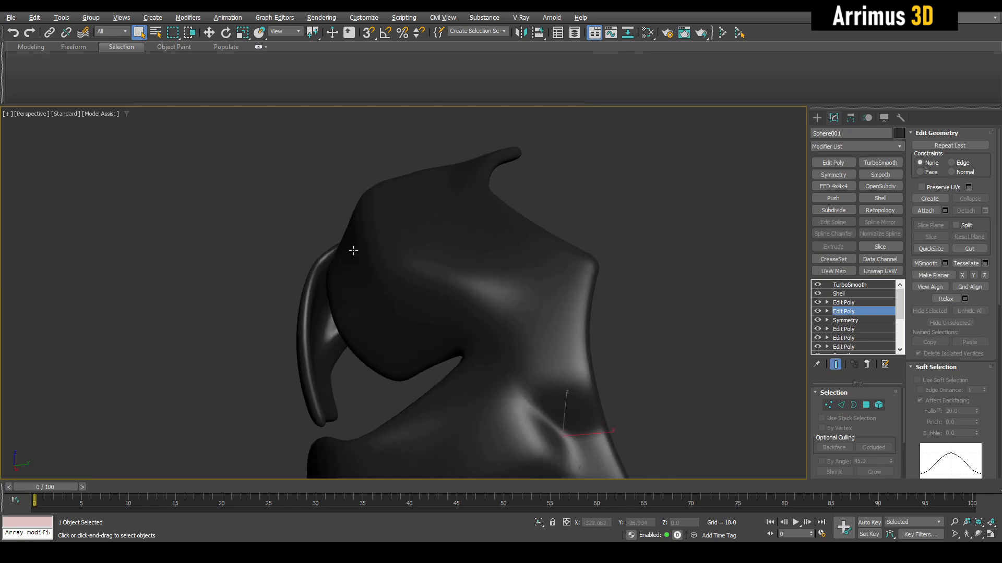
Cut the outline of a narrow L-shaped strip into the border polygons around the front section's upper corner
key(F4)
middle_drag(398, 307, 323, 316)
alt+middle_drag(410, 246, 464, 265)
key(4)
scroll(396, 243, up, 4)
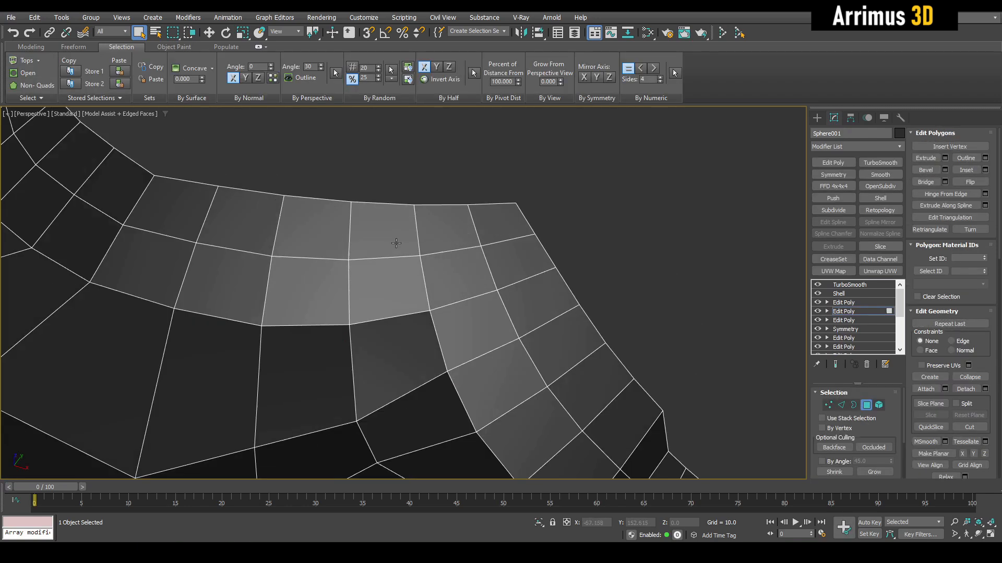
middle_drag(342, 236, 327, 207)
key(1)
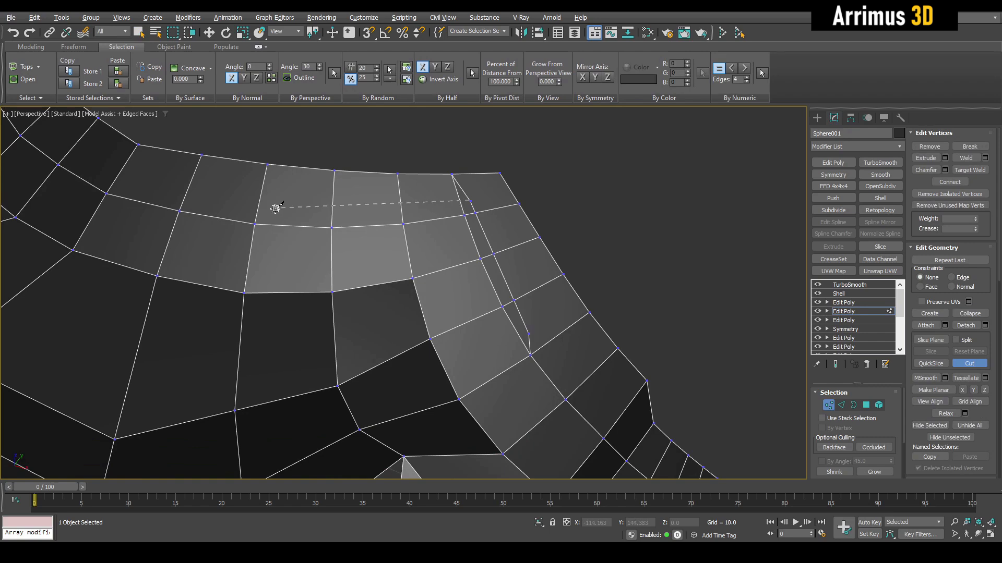
right_click(301, 214)
Select the narrow L-shaped strip of cut polygons with point-to-point selection and delete it
key(4)
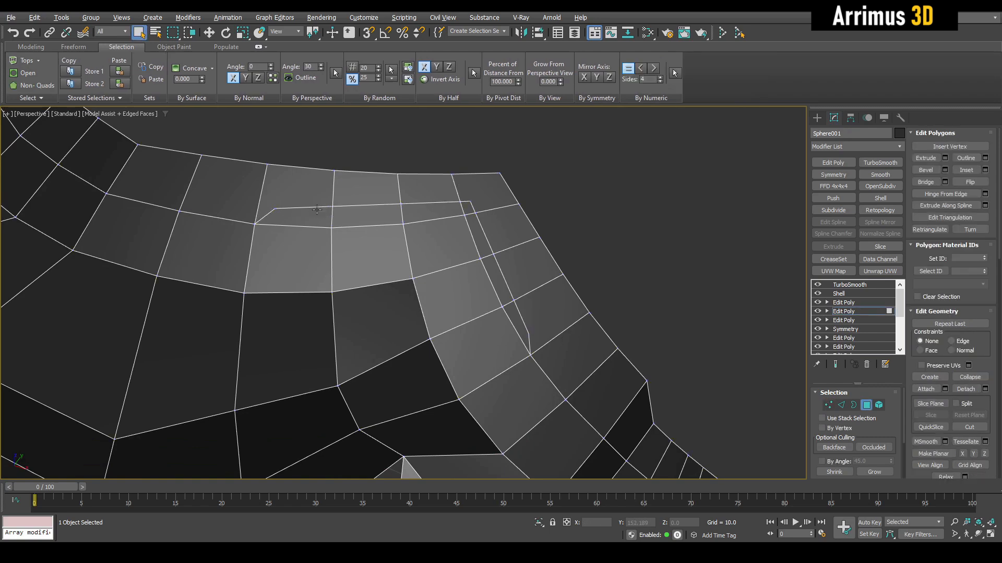
click(315, 213)
click(515, 307)
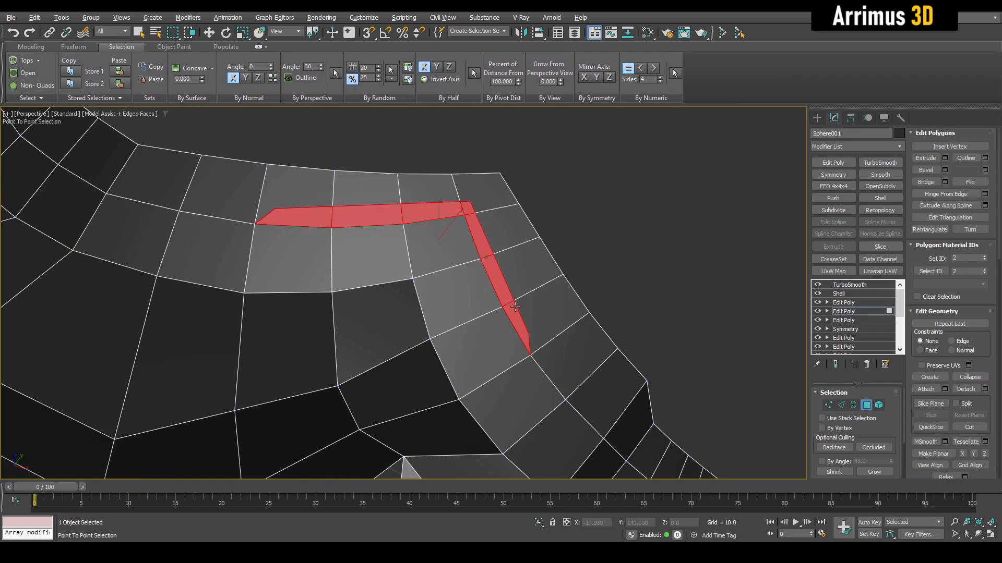
key(Delete)
scroll(306, 268, up, 3)
Delete the thin leftover sliver polygon at the inner end of the L-shaped gap
key(1)
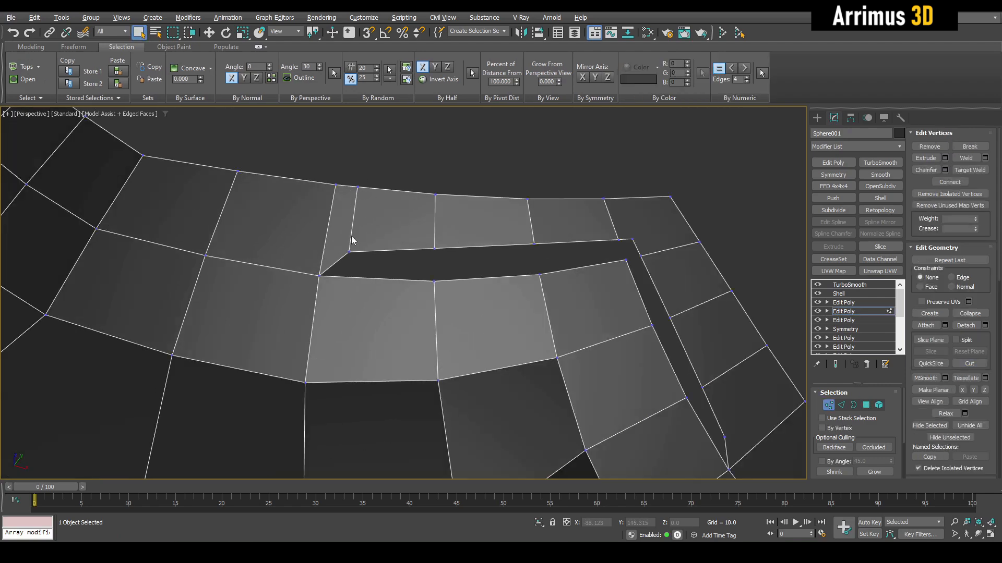
key(4)
click(341, 234)
key(Delete)
Select the border polygons outside the gap and lift them away from the body as a free-standing arm, then leave polygon editing
middle_drag(409, 237, 360, 253)
drag(349, 180, 681, 248)
scroll(680, 248, down, 4)
alt+middle_drag(680, 249, 540, 268)
key(w)
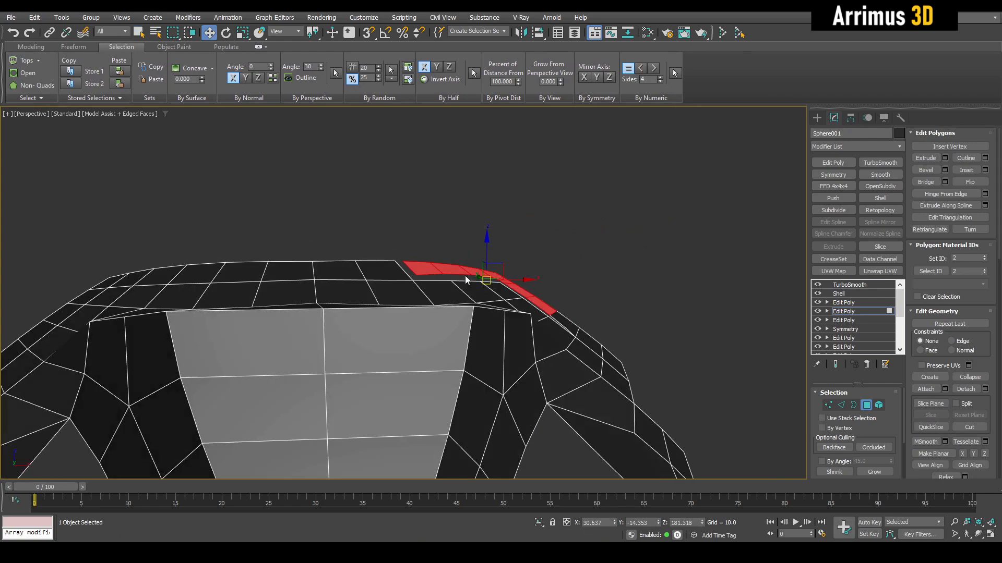
key(F4)
drag(458, 269, 465, 236)
key(4)
key(q)
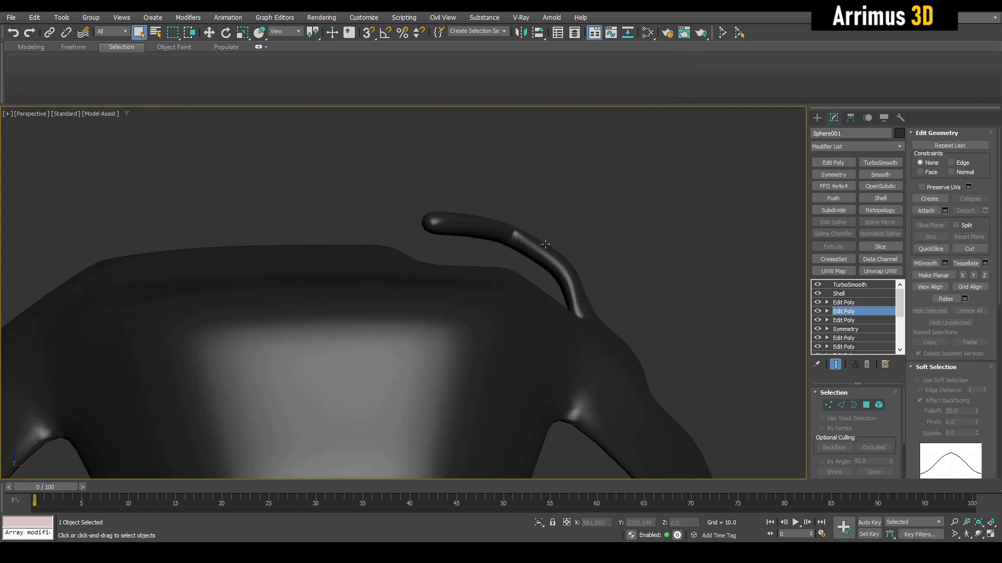
Add a Symmetry modifier above the edited Edit Poly and mirror the arm across the X axis only
scroll(600, 271, down, 3)
alt+middle_drag(616, 308, 662, 288)
click(840, 178)
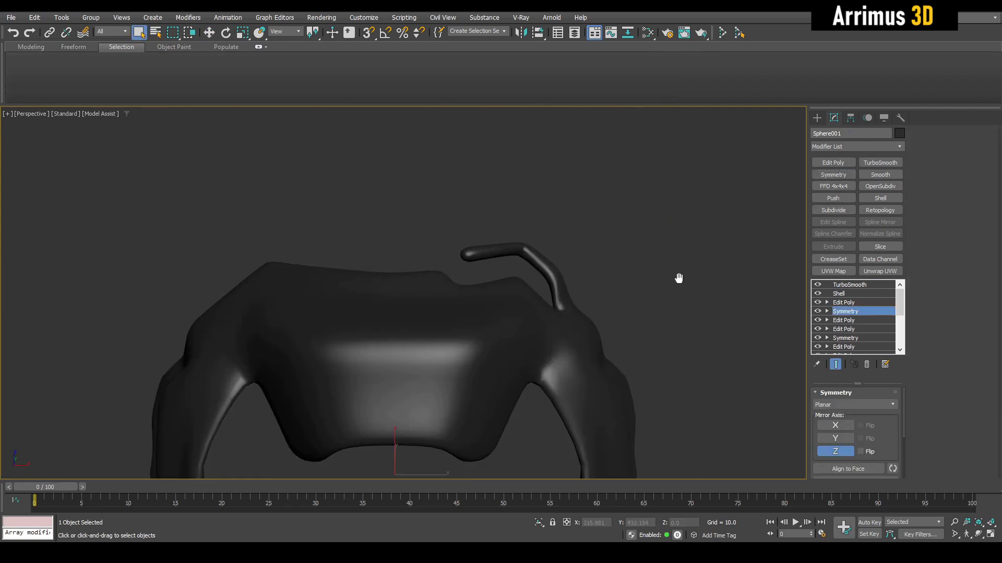
click(829, 453)
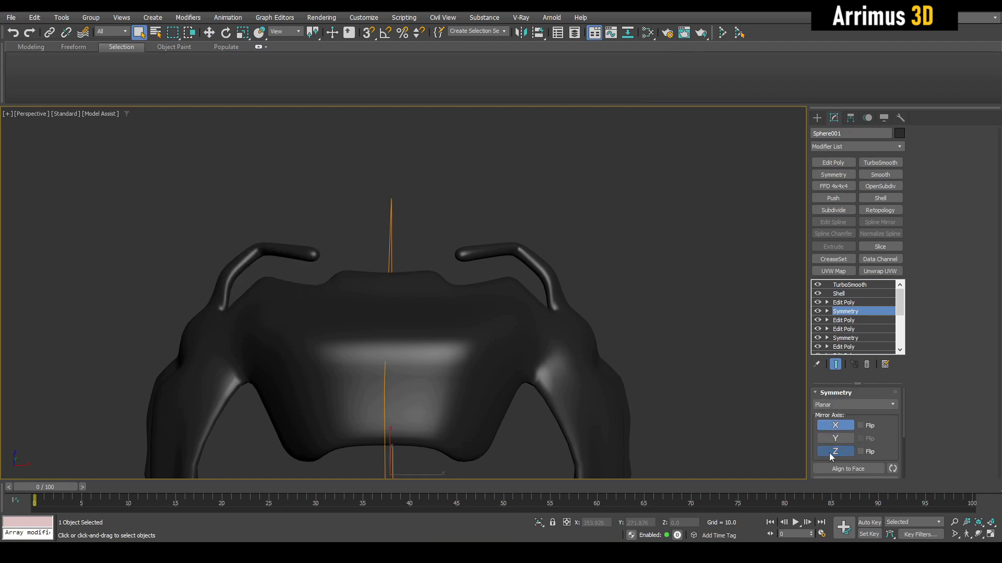
click(829, 453)
alt+middle_drag(652, 355, 530, 260)
scroll(530, 261, up, 3)
key(F4)
middle_drag(609, 262, 610, 292)
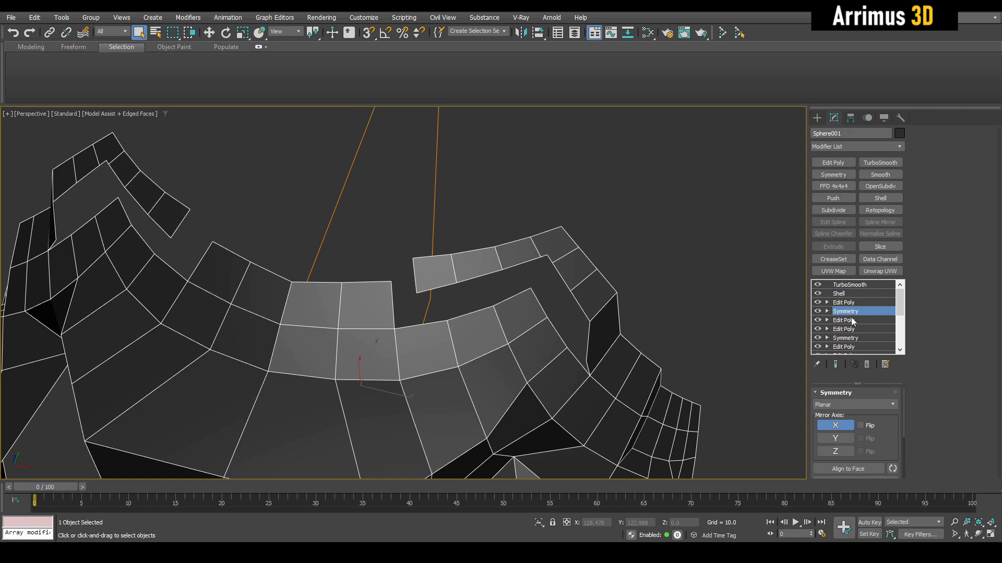
In the Edit Poly below the new Symmetry, select the arm's free end polygons and ready the Move tool in Working coordinates
click(852, 321)
scroll(530, 230, up, 5)
key(1)
scroll(542, 242, down, 5)
scroll(565, 261, up, 5)
middle_drag(566, 264, 417, 216)
scroll(416, 217, down, 5)
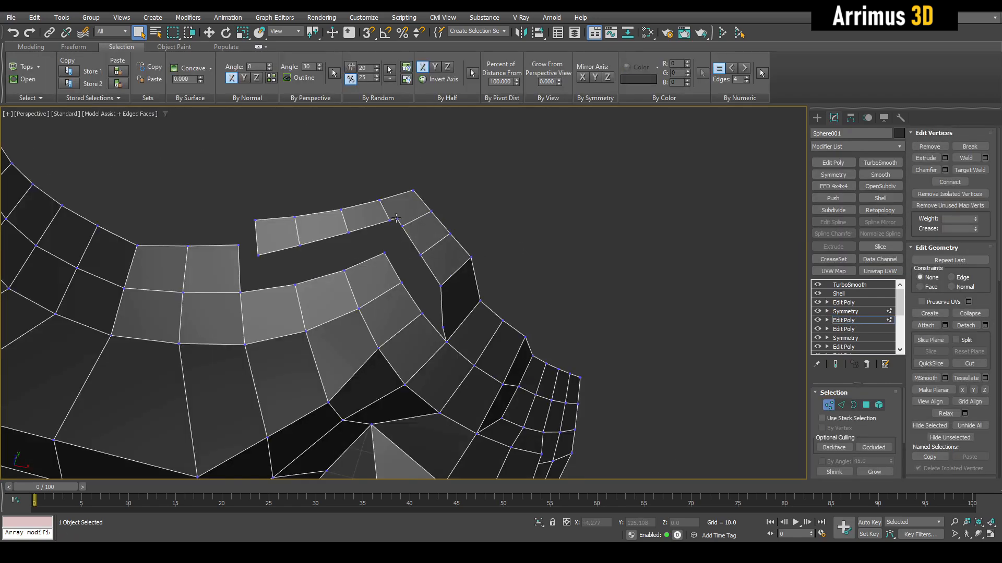
key(4)
click(371, 217)
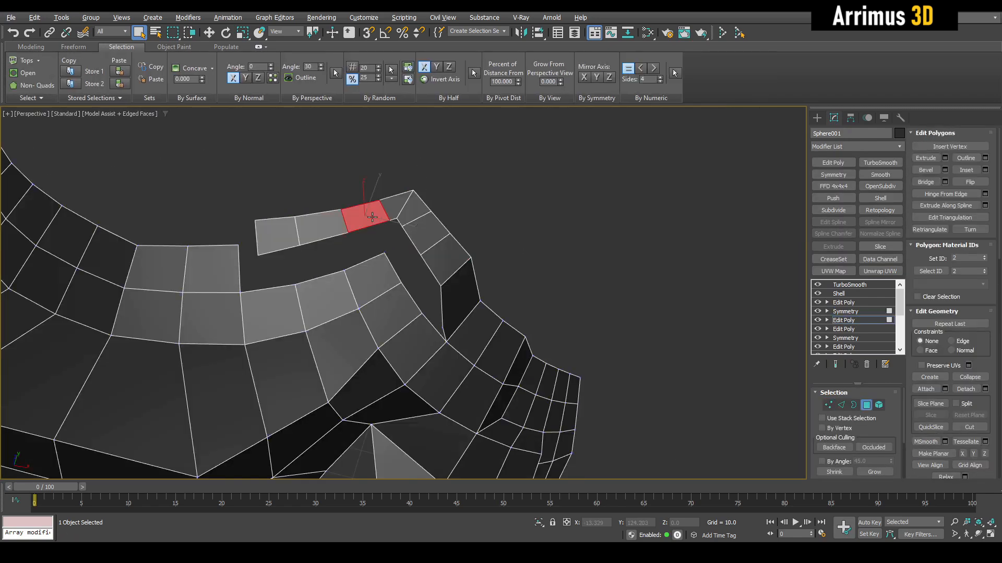
alt+middle_drag(370, 212, 328, 229)
click(292, 204)
click(430, 205)
key(w)
middle_drag(395, 210, 398, 215)
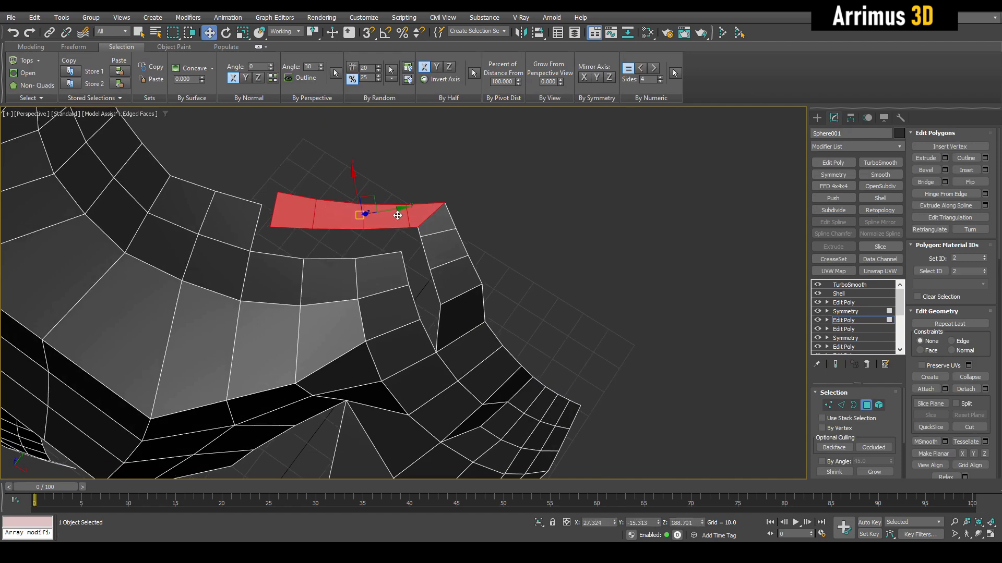
Move the outer border edges of the arm's free end outward to widen it, and check the smoothed shape
scroll(376, 193, up, 4)
key(2)
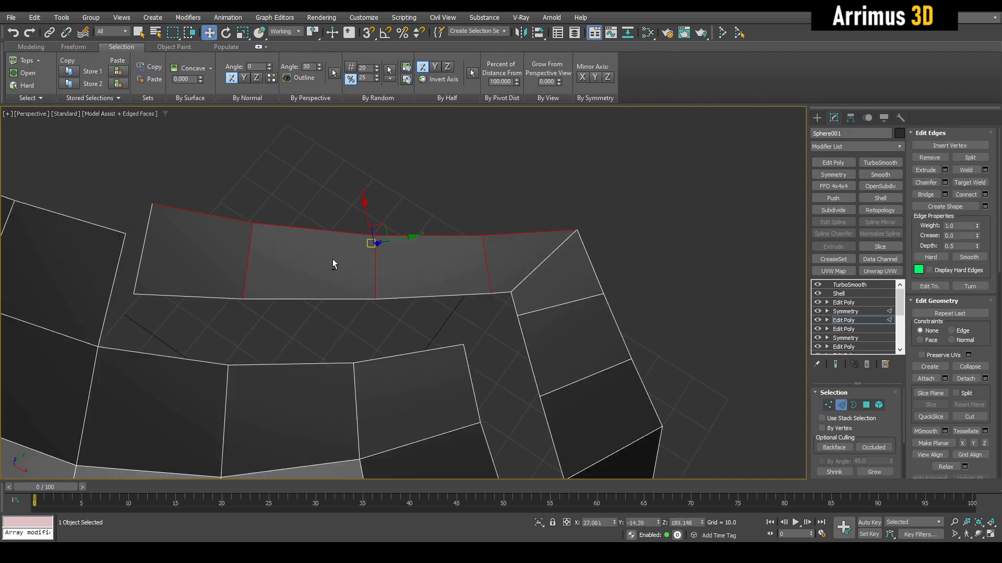
drag(383, 215, 375, 123)
key(grave)
key(F4)
key(grave)
key(F4)
Move the two vertices on the outer edge below the arm's corner into line, and check the smoothed result
scroll(412, 186, down, 4)
scroll(481, 239, up, 3)
middle_drag(480, 222, 459, 224)
key(1)
click(521, 295)
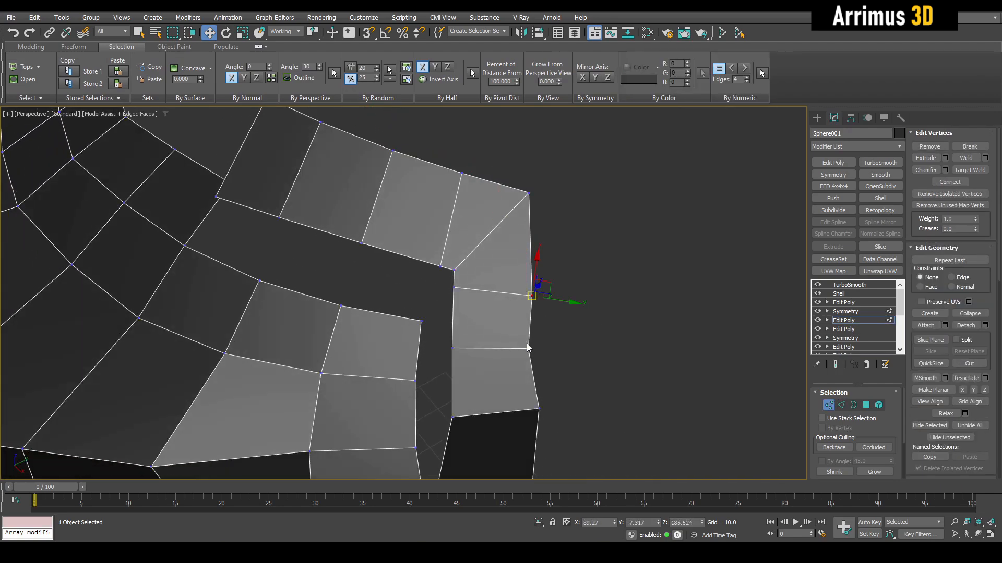
drag(531, 348, 533, 348)
key(grave)
key(F4)
key(grave)
key(F4)
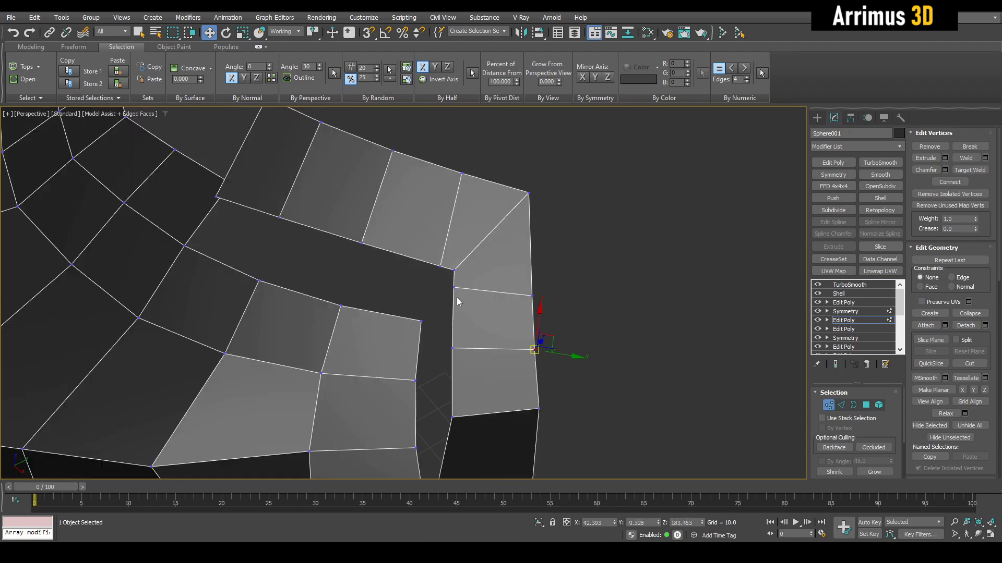
Reposition the vertices at the arm's inner corner to space them more evenly along the bend
scroll(451, 286, up, 3)
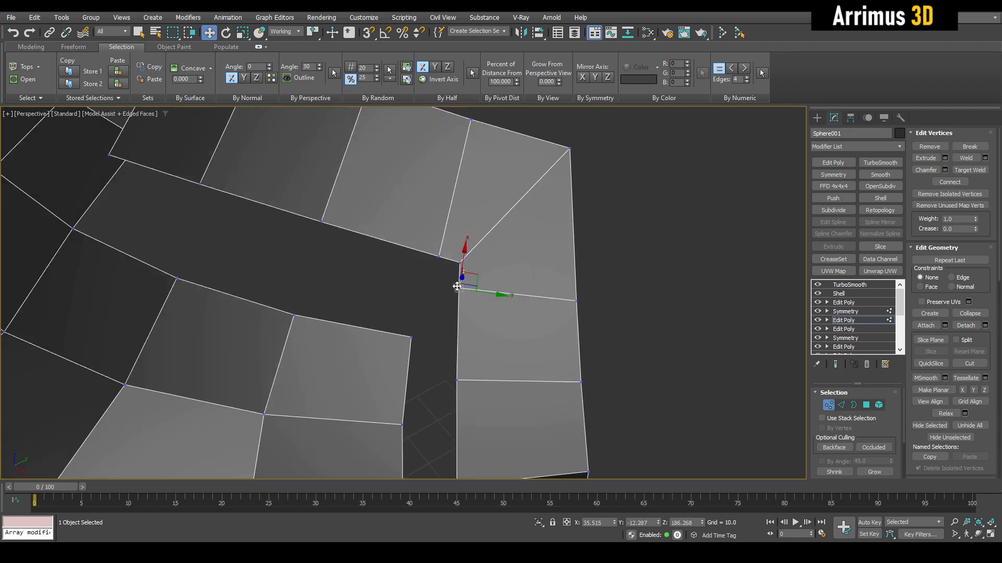
key(4)
click(492, 262)
key(1)
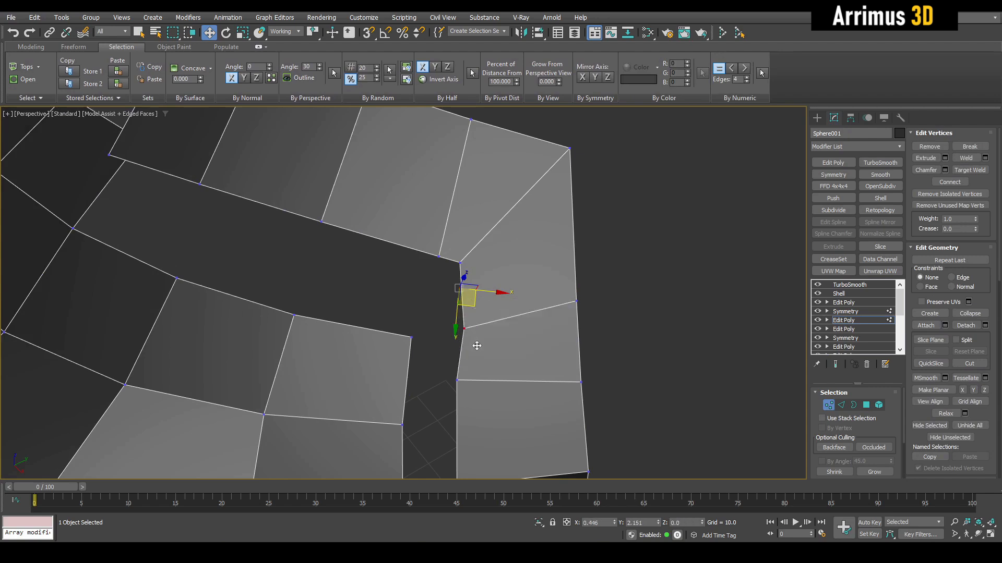
drag(437, 259, 445, 280)
key(F4)
middle_drag(445, 279, 471, 259)
scroll(490, 267, down, 5)
key(q)
Isolate the helmet object and inspect its smoothed form with and without edged faces
scroll(559, 249, down, 5)
key(alt+q)
key(F4)
key(F4)
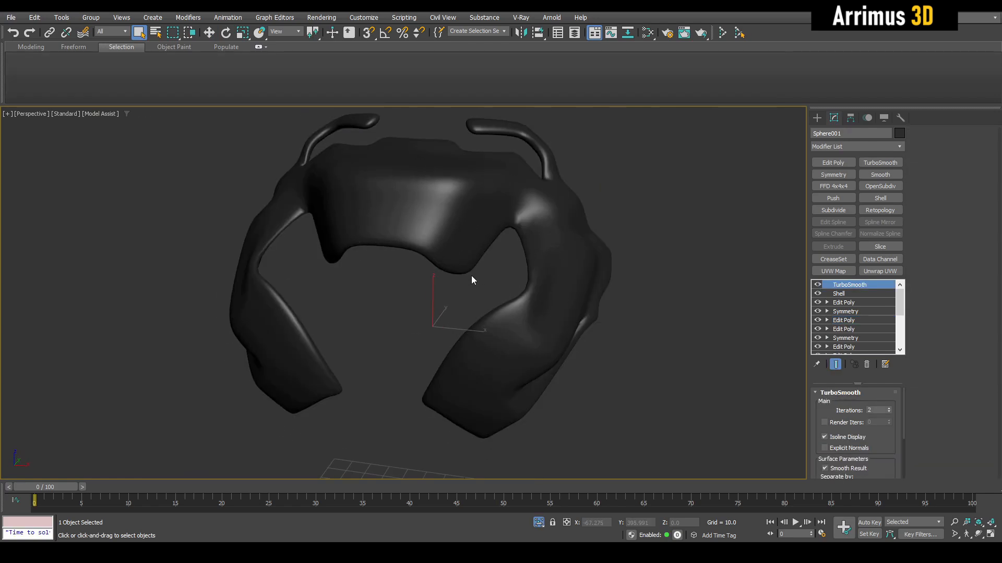
middle_drag(472, 294, 484, 287)
key(F4)
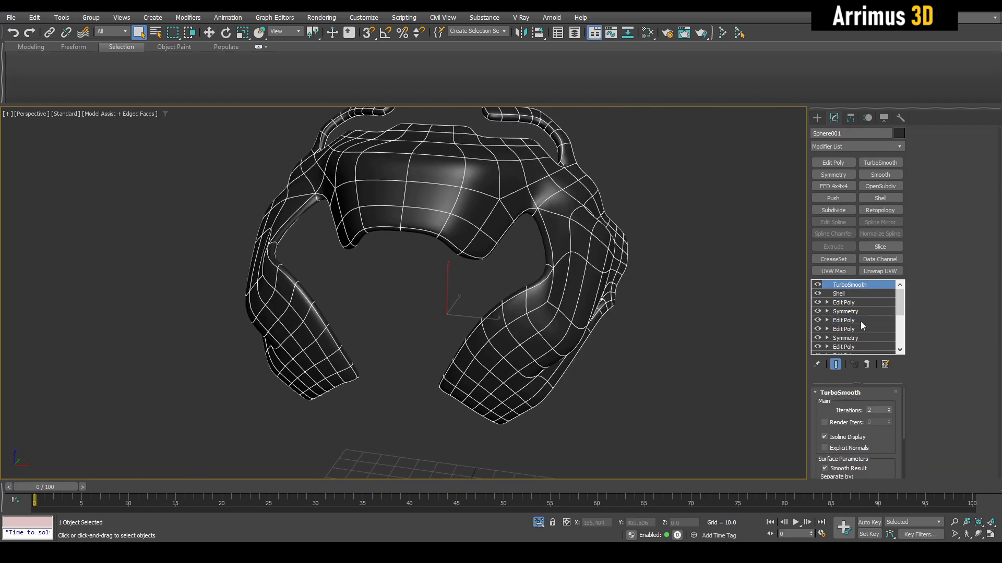
Reopen the Edit Poly modifier below the upper Symmetry and pick a polygon on the arm's free end
click(859, 320)
middle_drag(649, 284, 585, 341)
key(F2)
key(F4)
alt+middle_drag(554, 263, 537, 307)
key(F2)
key(F4)
scroll(480, 209, up, 8)
key(4)
click(556, 261)
scroll(556, 259, down, 2)
scroll(556, 260, down, 3)
Move the vertices along the arm end's outer edge outward to widen it into a broad flap
key(1)
drag(702, 242, 702, 242)
key(w)
alt+middle_drag(658, 243, 580, 282)
drag(531, 257, 529, 252)
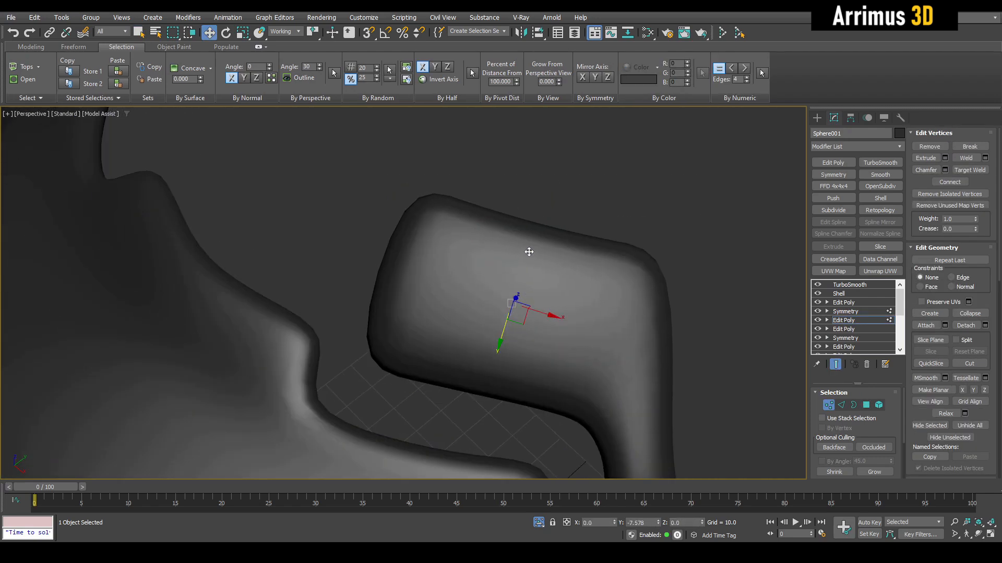
key(F4)
middle_drag(422, 199, 423, 213)
key(r)
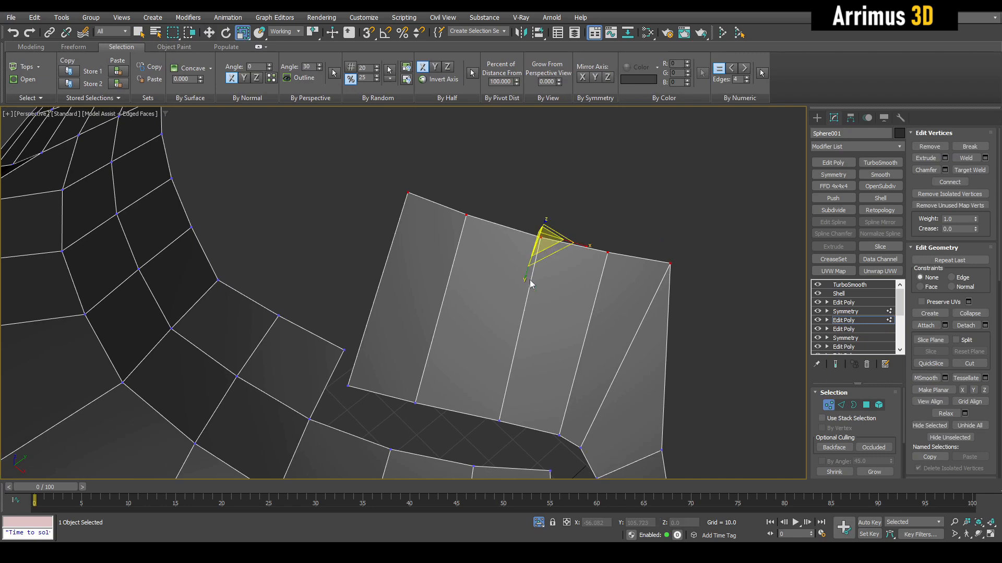
key(F4)
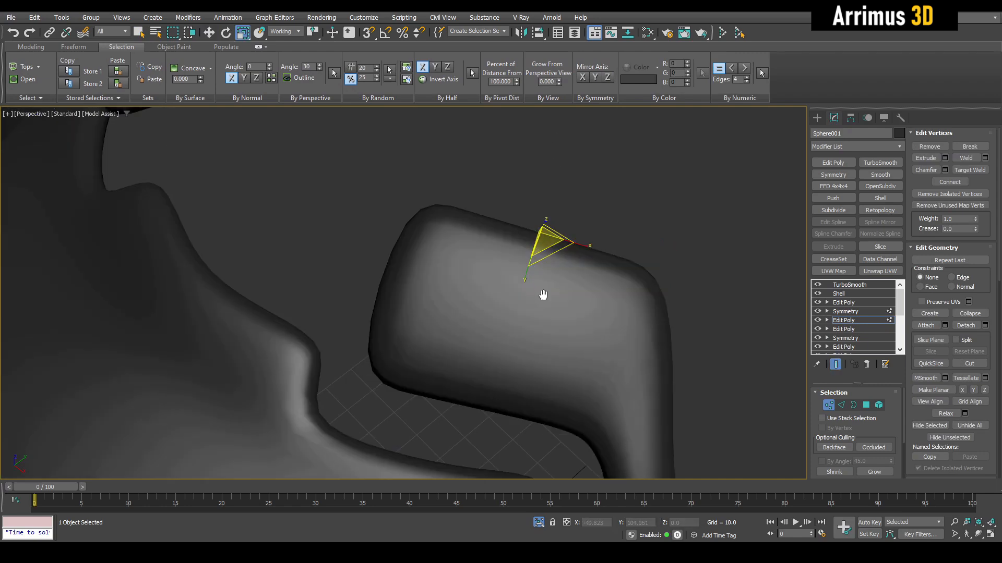
key(q)
mouse_move(552, 254)
alt+middle_down()
mouse_move(575, 227)
mouse_move(560, 254)
alt+middle_up()
scroll(575, 227, down, 3)
middle_drag(560, 254, 572, 233)
Select the three central polygons on the front section's upper border and raise them in World coordinates with smoothing shown
key(F4)
key(shift+e)
key(4)
click(325, 268)
ctrl+click(383, 277)
ctrl+click(439, 278)
key(w)
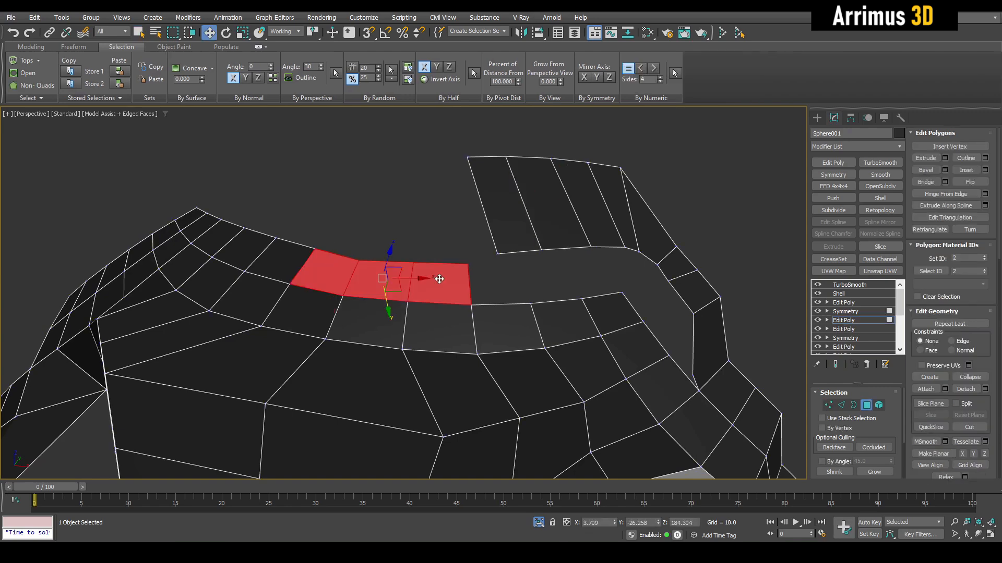
alt+middle_drag(440, 277, 381, 269)
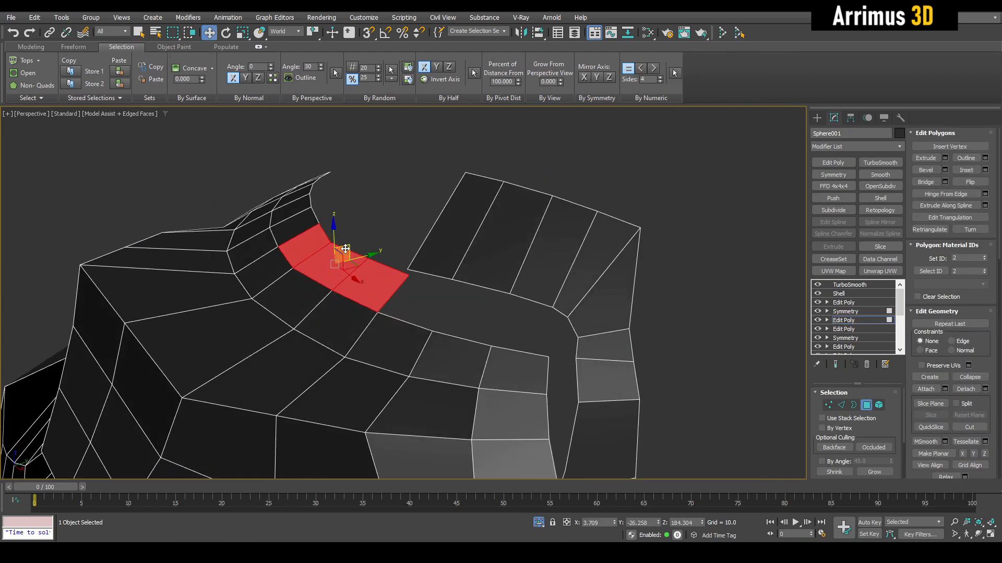
key(F4)
key(shift+e)
drag(345, 248, 335, 210)
alt+middle_drag(336, 210, 468, 225)
scroll(397, 231, down, 3)
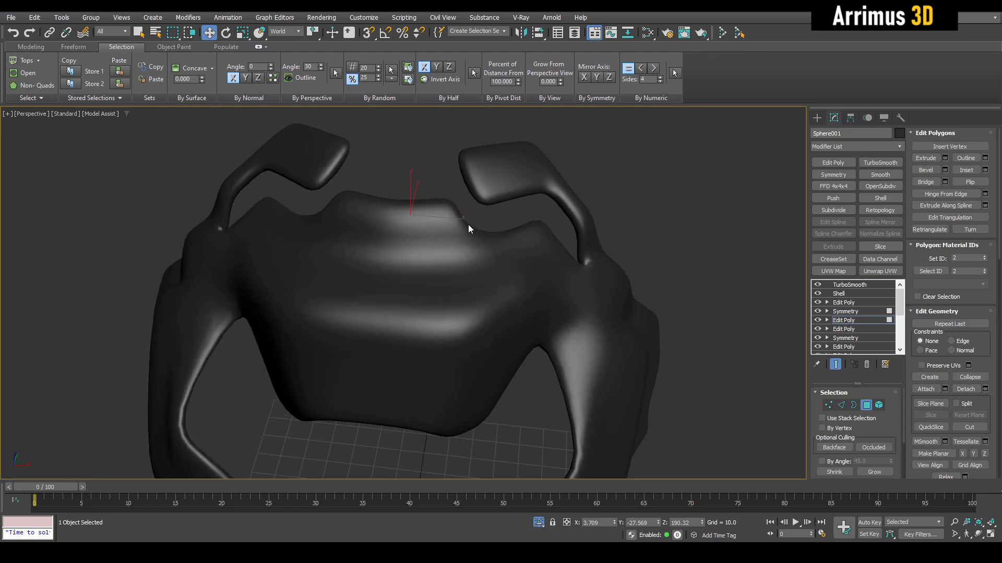
Clear the selection and examine the front section and lower side pieces in both cage and smoothed display
alt+middle_drag(647, 306, 658, 244)
click(658, 244)
key(F4)
key(shift+e)
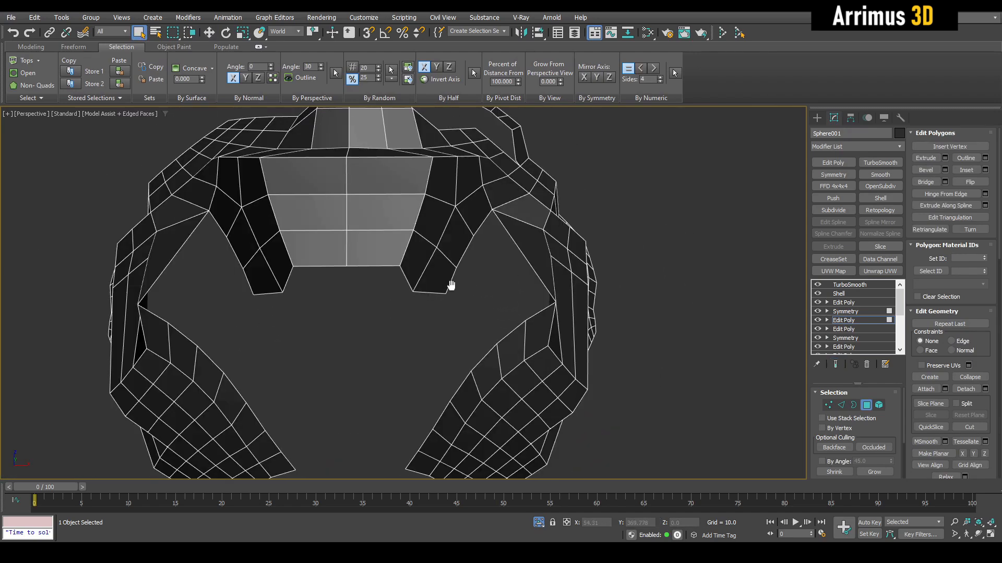
middle_drag(453, 287, 458, 268)
key(shift+e)
key(F4)
key(F4)
key(F4)
middle_drag(517, 332, 465, 297)
key(F4)
key(shift+e)
Add another Edit Poly modifier below the upper Symmetry and enter polygon editing
key(4)
key(ctrl+e)
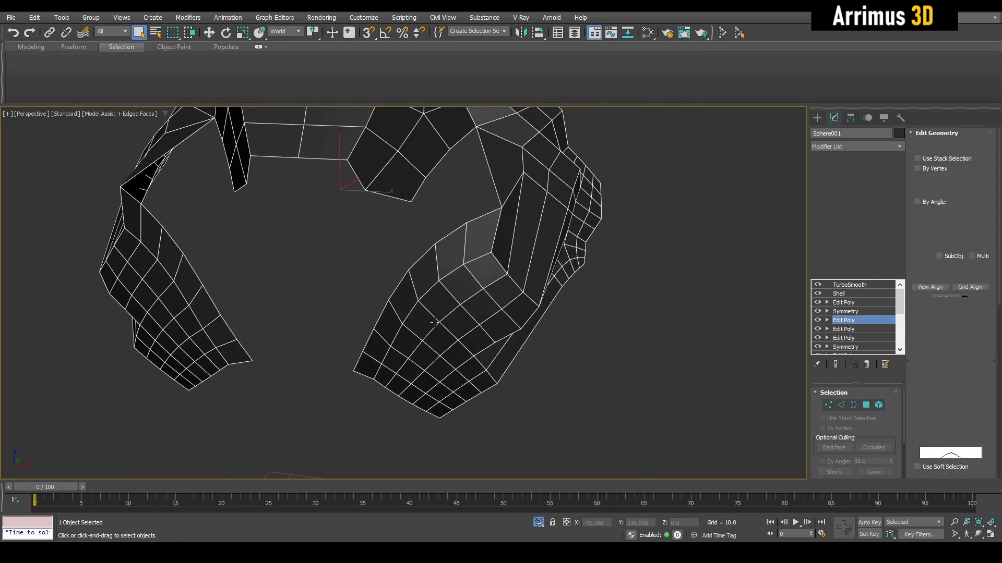
key(4)
Select the polygons along the lower side piece's inner edge with point-to-point selection and rotate them to tilt the surface
key(alt+g)
click(393, 373)
click(439, 298)
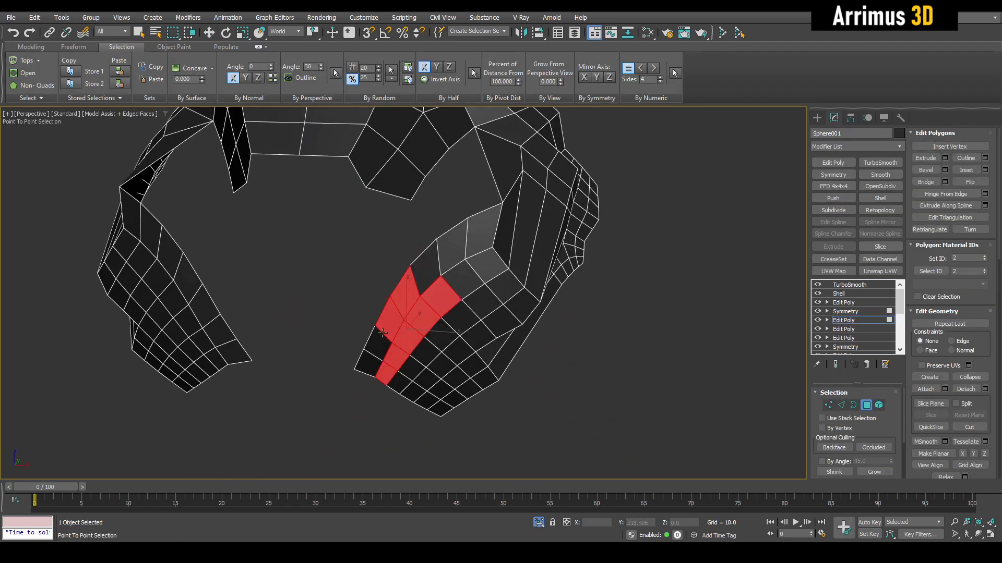
right_click(425, 277)
mouse_move(425, 278)
alt+middle_down()
mouse_move(476, 326)
mouse_move(470, 305)
mouse_move(385, 287)
mouse_move(409, 286)
alt+middle_up()
key(w)
scroll(472, 320, up, 3)
key(e)
key(F4)
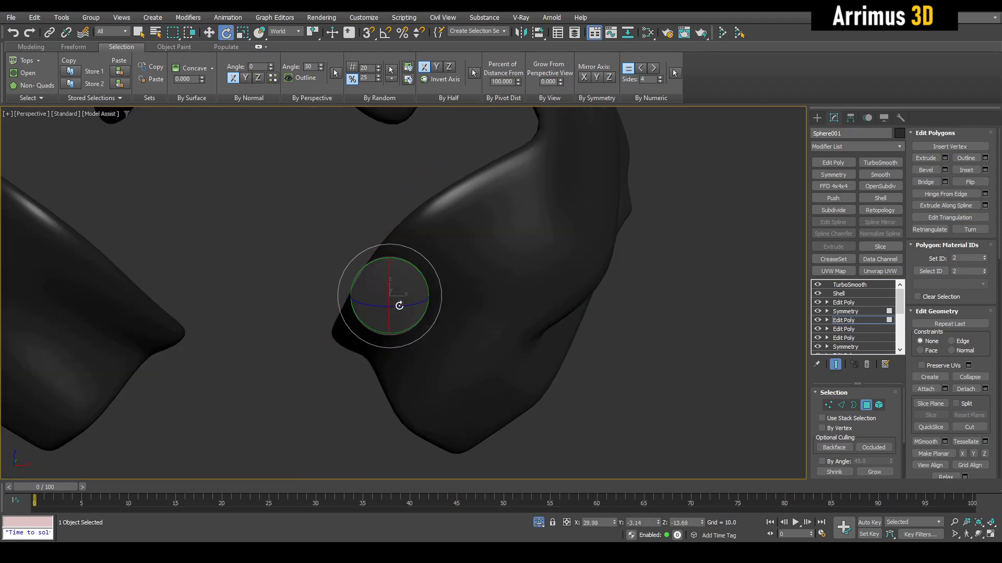
drag(399, 306, 413, 272)
scroll(409, 279, down, 4)
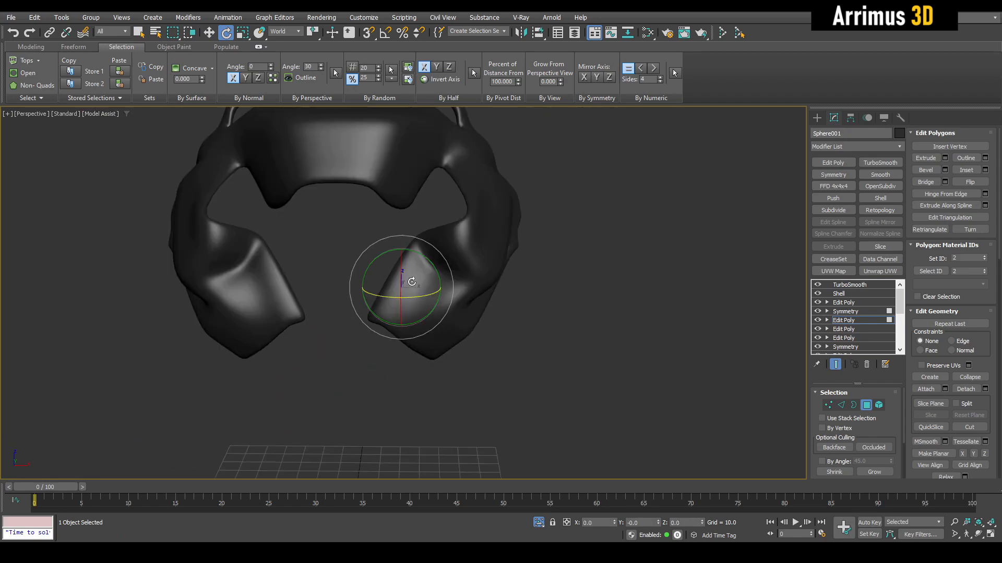
Rotate the selected inner-edge polygons further to refine the tilt of the lower side piece
alt+middle_drag(409, 279, 398, 280)
scroll(398, 280, up, 4)
mouse_move(398, 279)
mouse_down()
mouse_move(407, 282)
mouse_move(380, 292)
mouse_move(397, 295)
mouse_up()
alt+middle_drag(397, 295, 421, 284)
Cut an edge from the vertex near the side piece's tip to the inner border, and remove the old edge running to the tip
key(F4)
scroll(431, 319, up, 3)
key(q)
key(1)
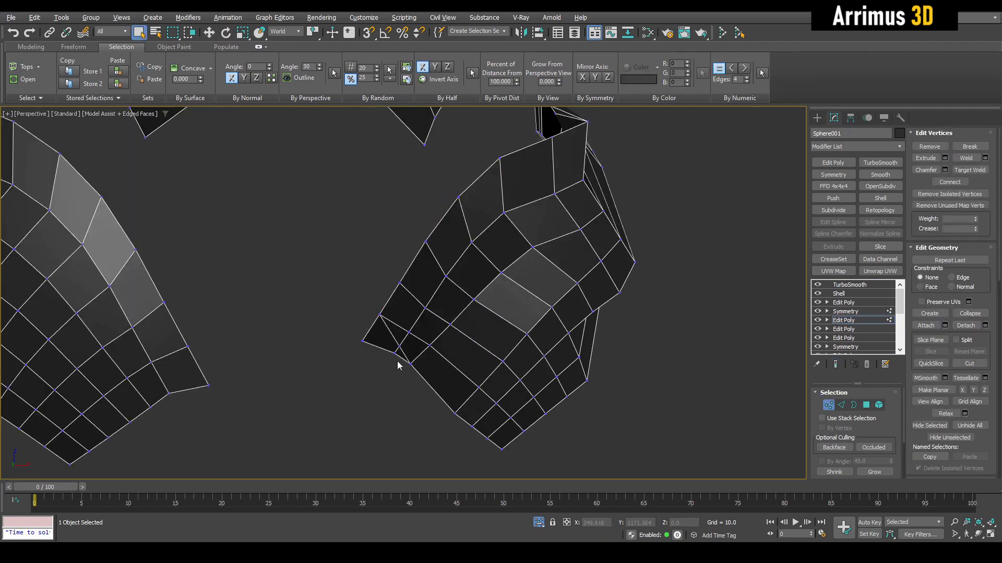
scroll(424, 335, up, 3)
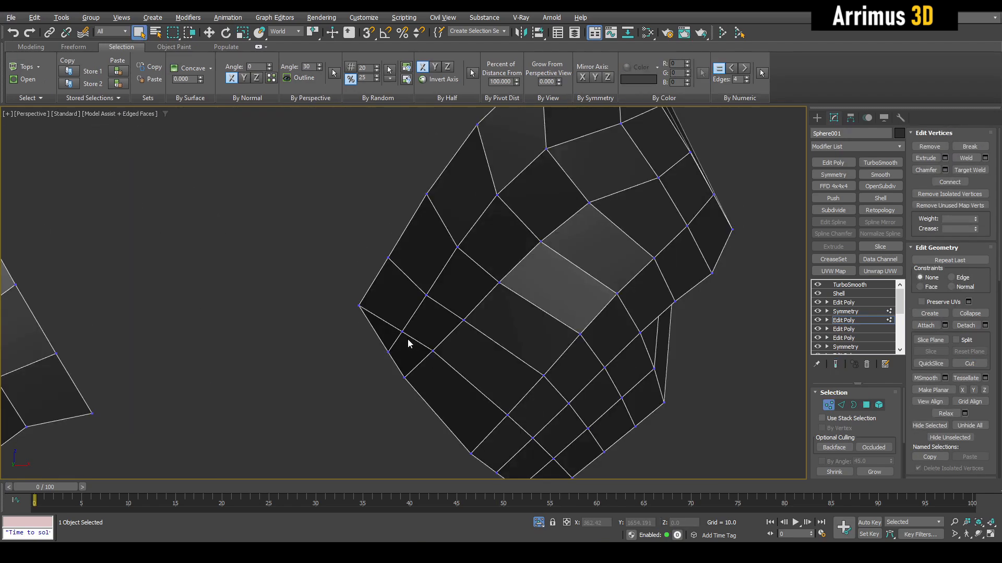
key(alt+c)
click(402, 331)
right_click(392, 309)
key(2)
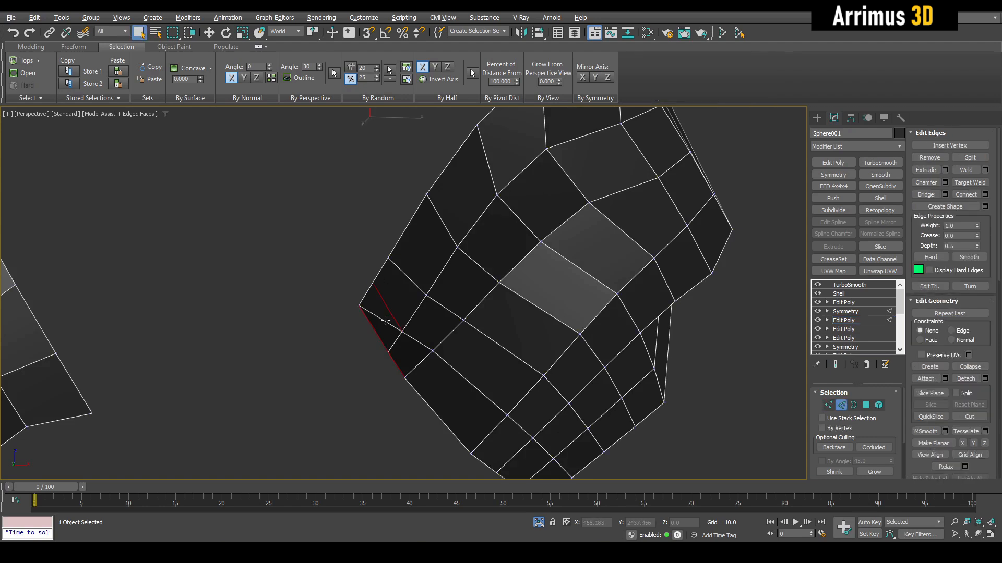
key(1)
scroll(409, 339, up, 2)
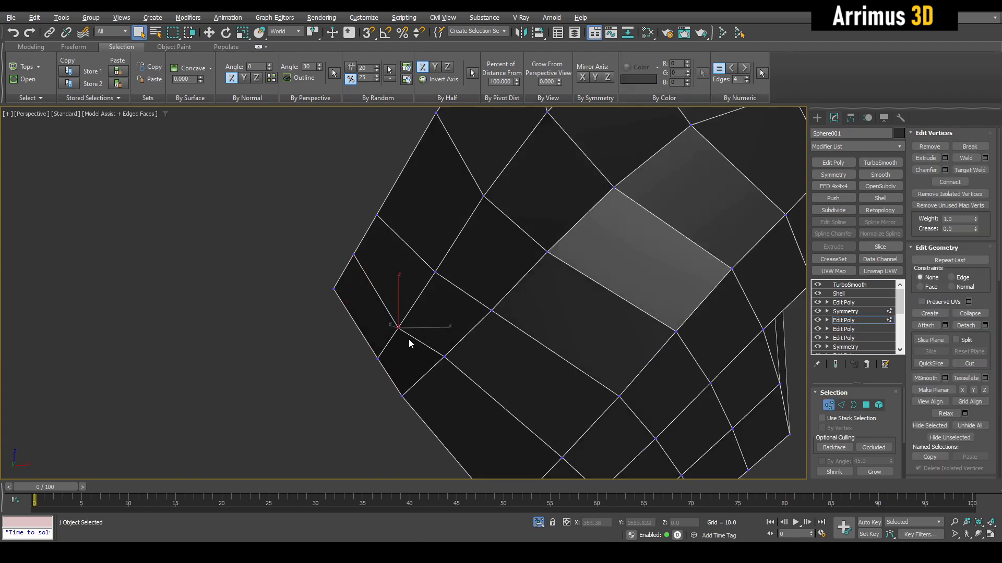
Adjust the vertex near the lower side piece's tip, leave vertex editing and check the smoothed helmet
key(w)
click(398, 327)
scroll(404, 318, down, 3)
key(q)
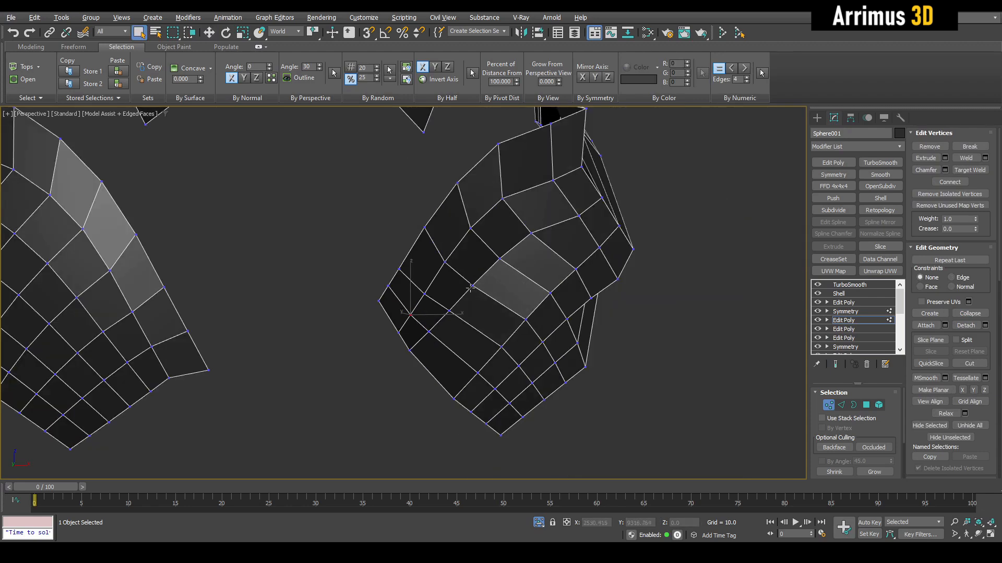
key(1)
key(F4)
middle_drag(472, 298, 455, 315)
scroll(468, 310, down, 3)
key(F4)
Add an Edit Poly modifier above the Shell and select the ring of short edges across the helmet's rim
click(853, 296)
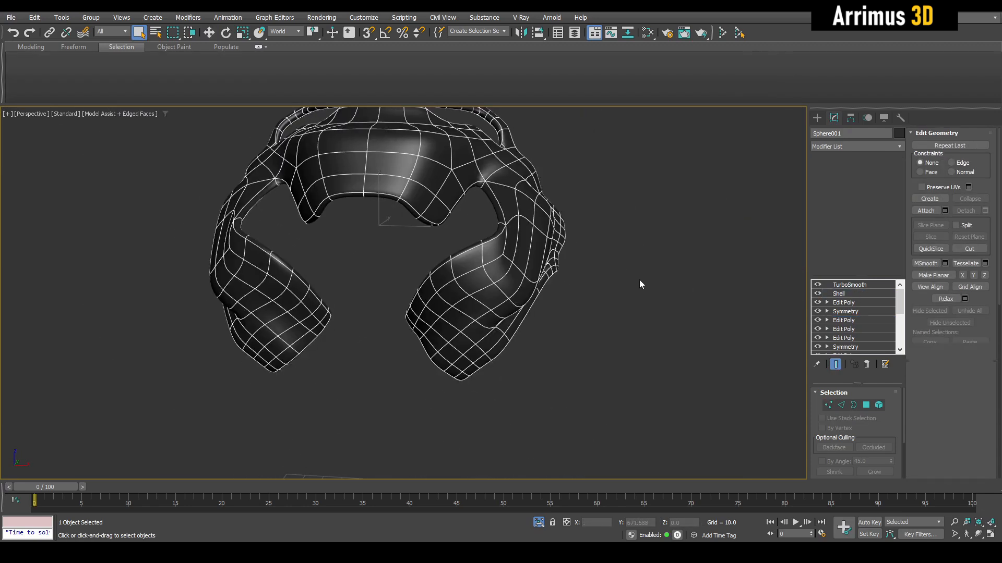
middle_drag(617, 263, 612, 288)
key(ctrl+e)
scroll(522, 243, up, 5)
key(2)
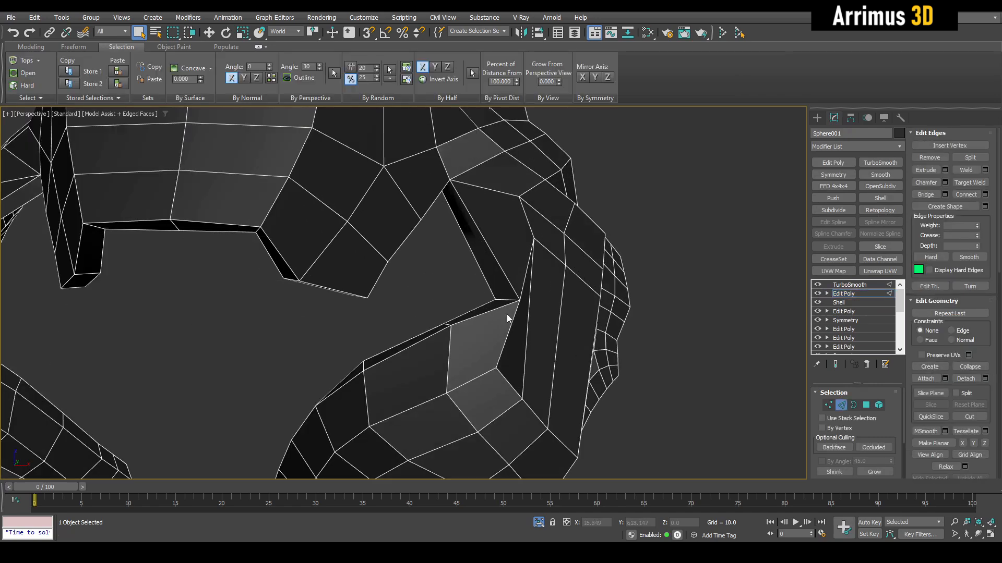
key(alt+r)
Connect the selected rim edges with 2 segments and a pinch of 30
key(ctrl+shift+e)
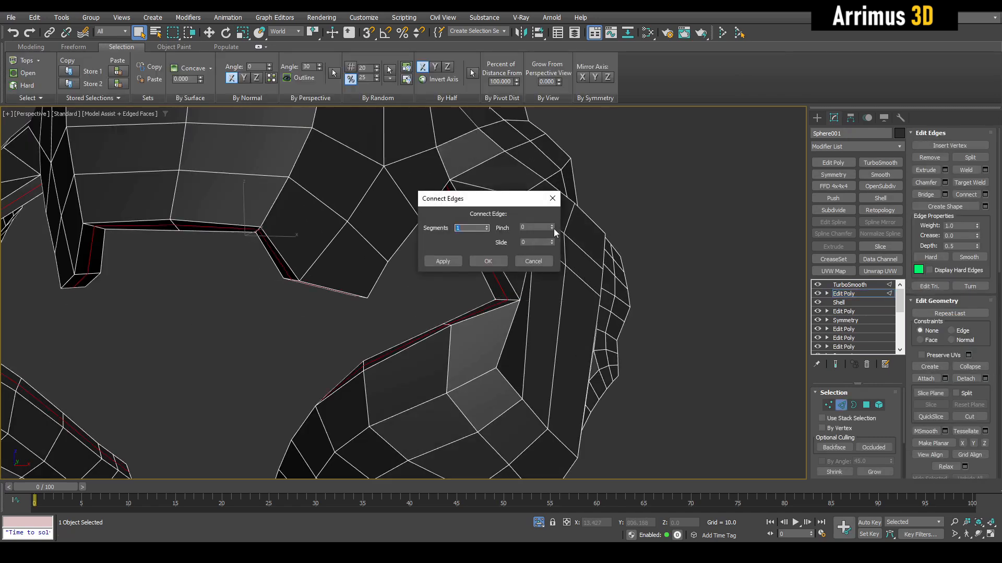
text(2)
drag(552, 228, 554, 211)
key(F4)
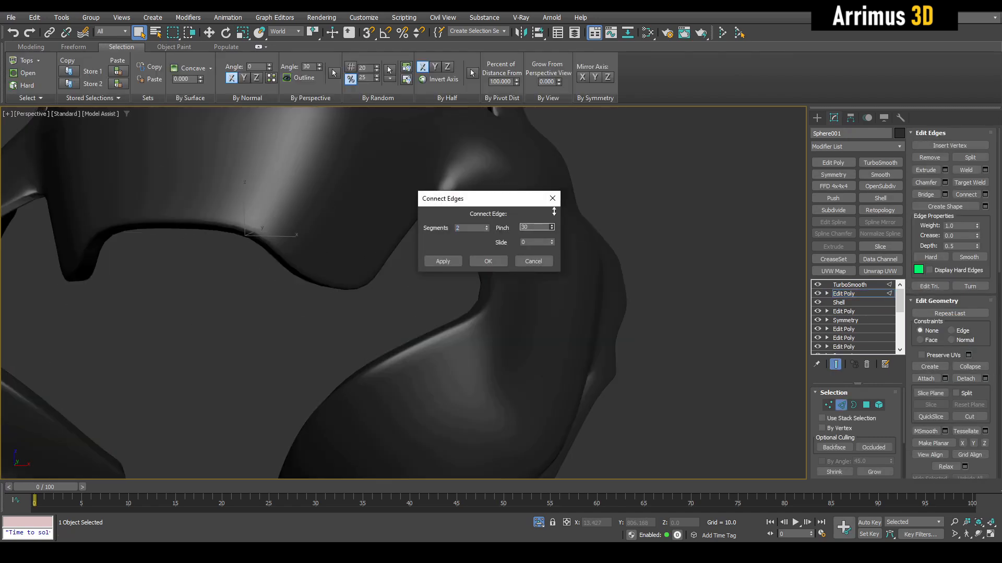
click(488, 261)
scroll(502, 265, down, 5)
key(F4)
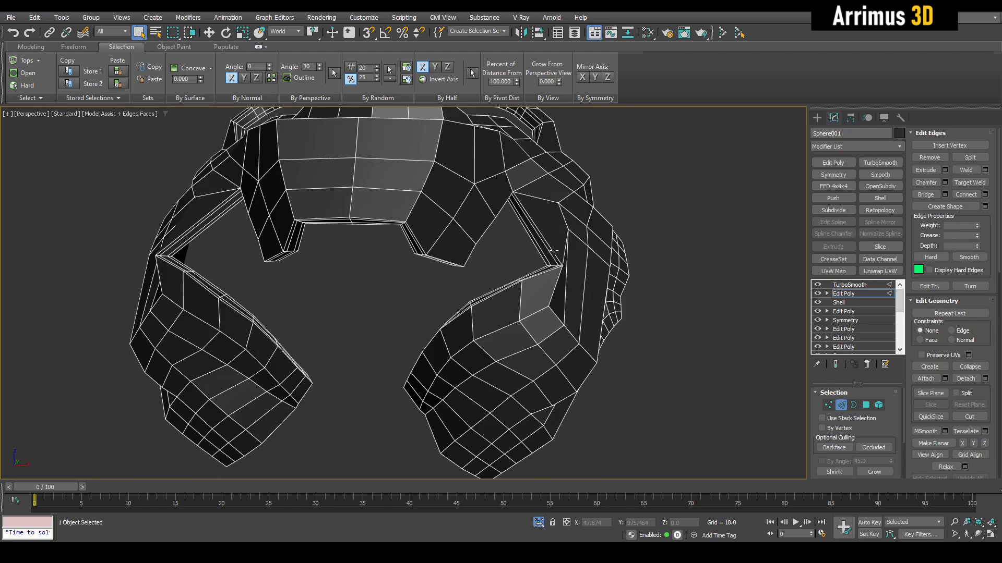
Select the inner edge loop along the rim and convert it to the polygons on both sides of it
scroll(553, 251, up, 2)
key(4)
alt+middle_drag(535, 245, 631, 325)
shift+click(563, 307)
scroll(631, 325, up, 3)
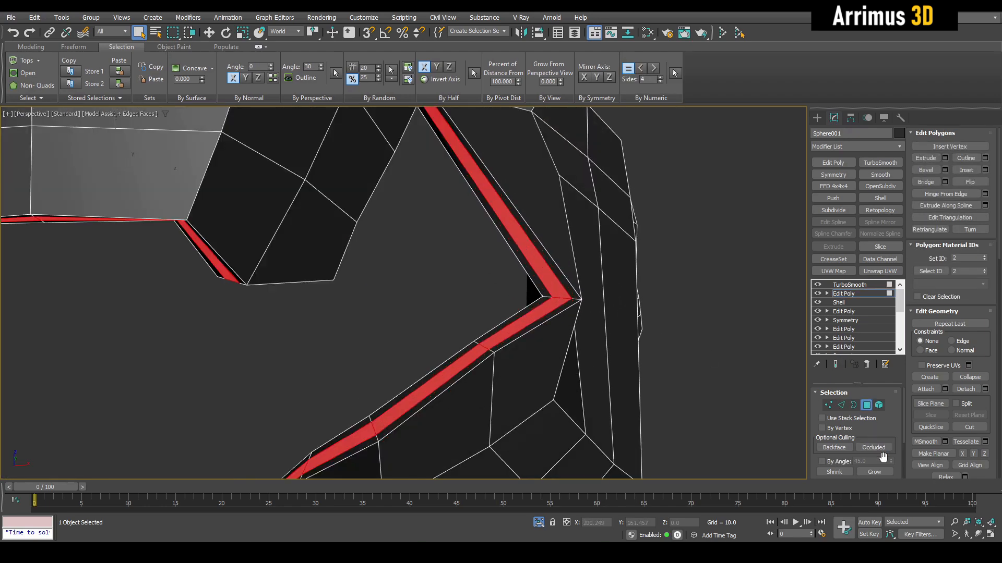
scroll(543, 290, up, 3)
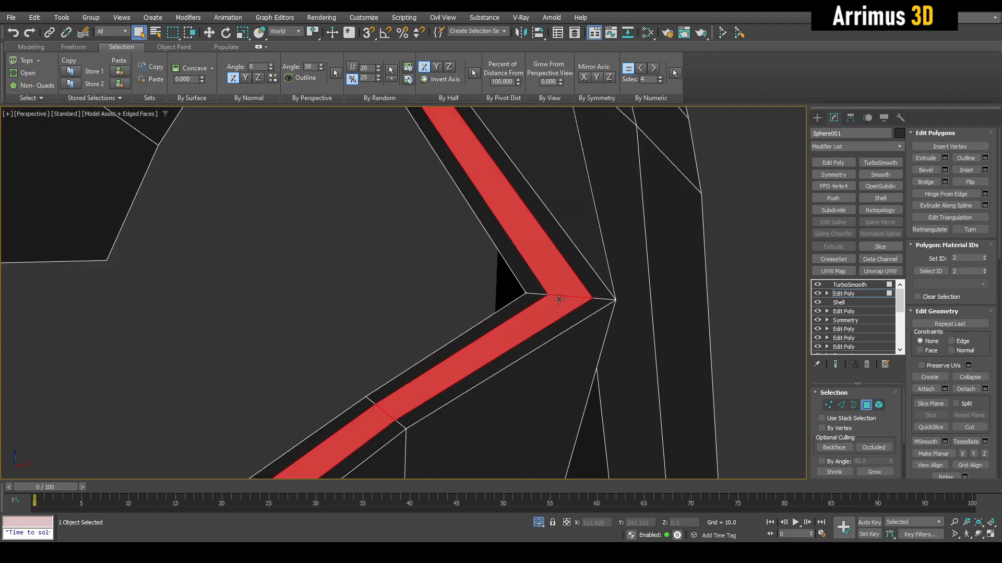
key(2)
ctrl+click(867, 404)
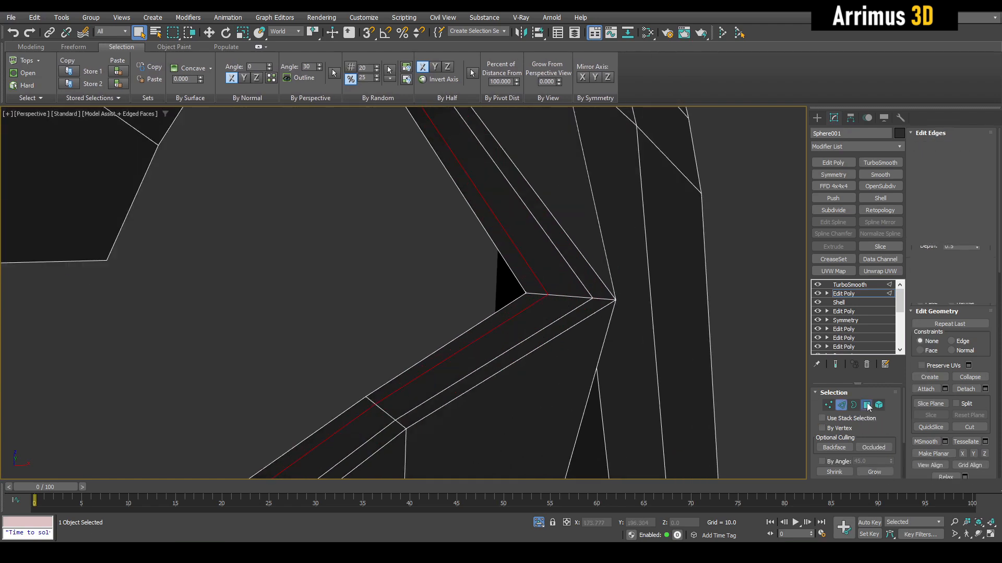
Detach the selected rim polygons as a clone named Object026 and select the new object
key(alt+d)
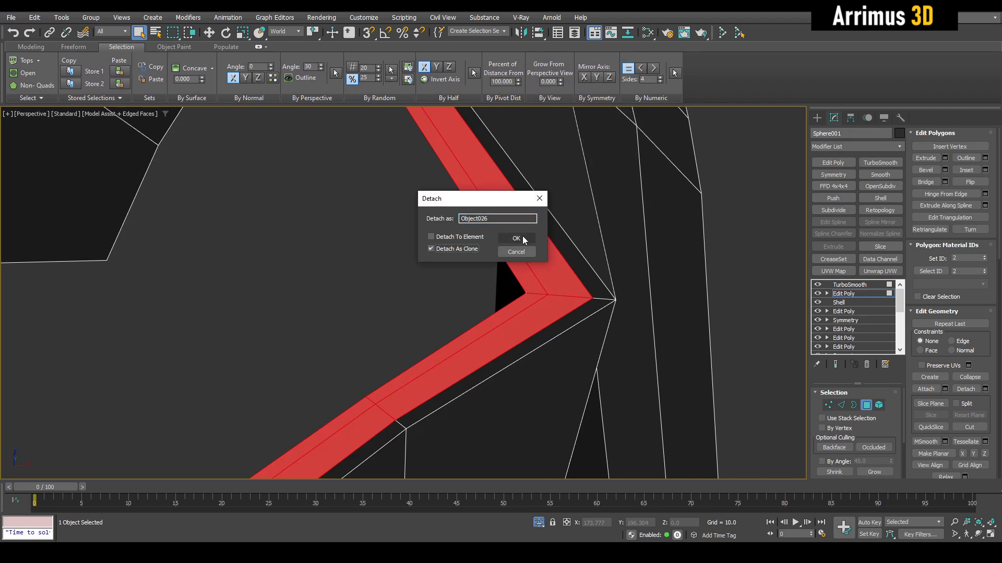
click(523, 238)
key(4)
click(531, 257)
key(z)
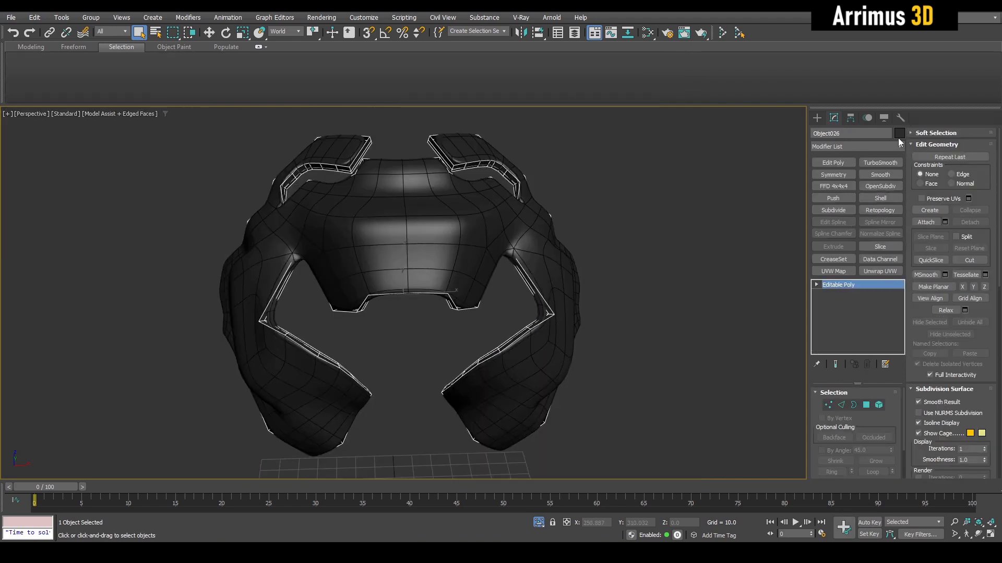
Confirm the detached rim's object colour and paste the copied Symmetry, Edit Poly, Shell and TurboSmooth modifiers onto it
click(898, 134)
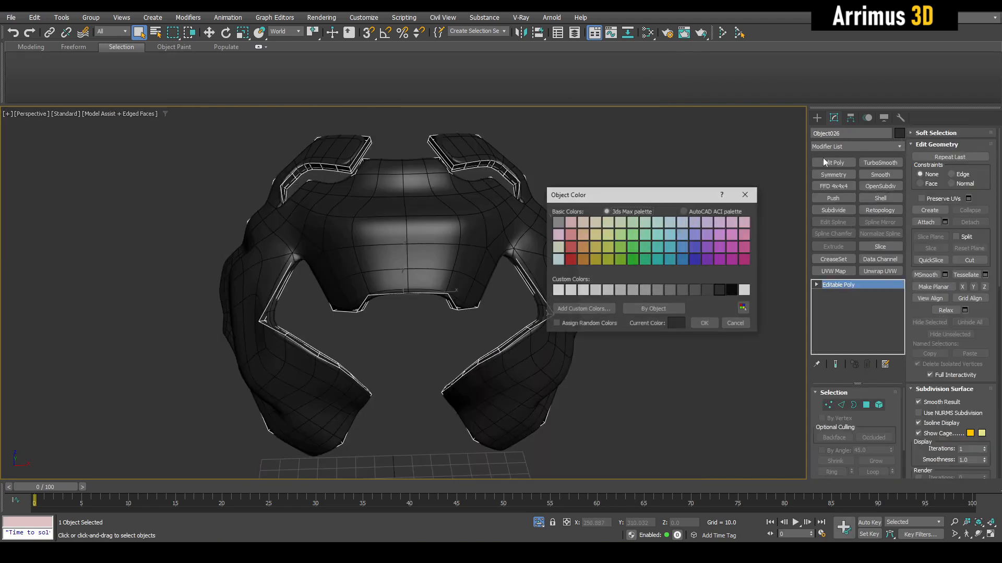
click(705, 323)
right_click(847, 284)
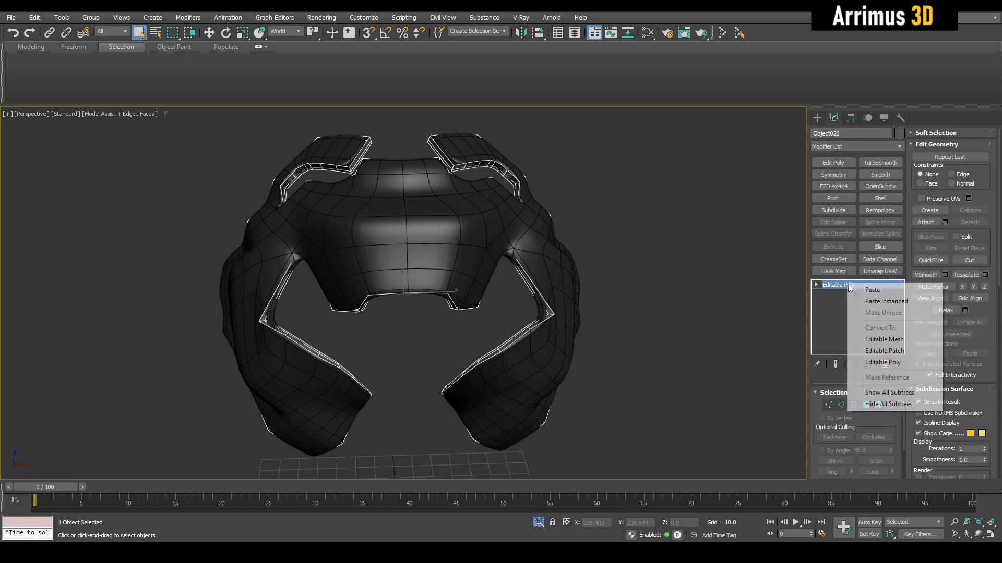
click(857, 289)
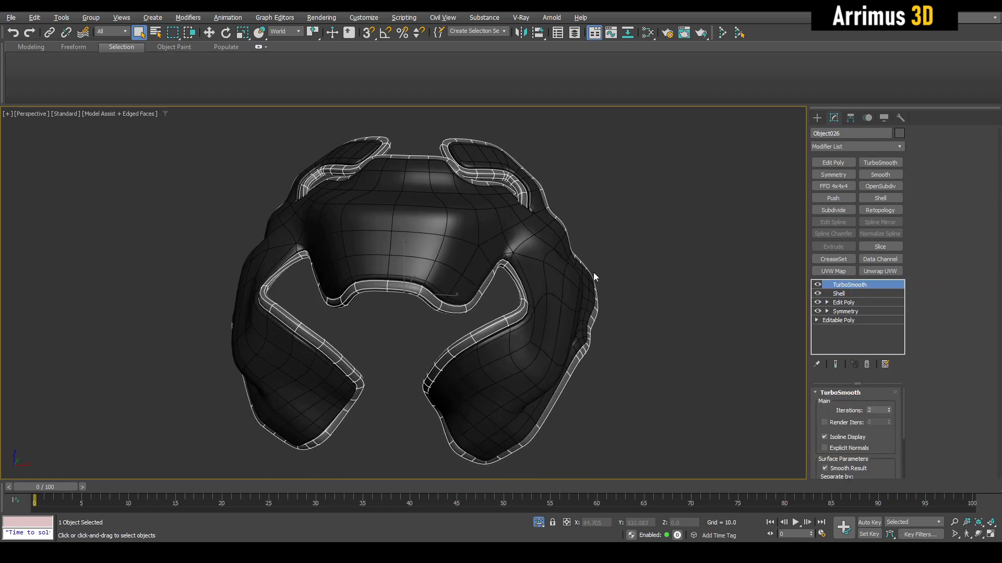
Reduce the rim object's Shell outer amount to 1.56 and inspect the smoothed trim up close
key(F4)
alt+middle_drag(599, 289, 678, 323)
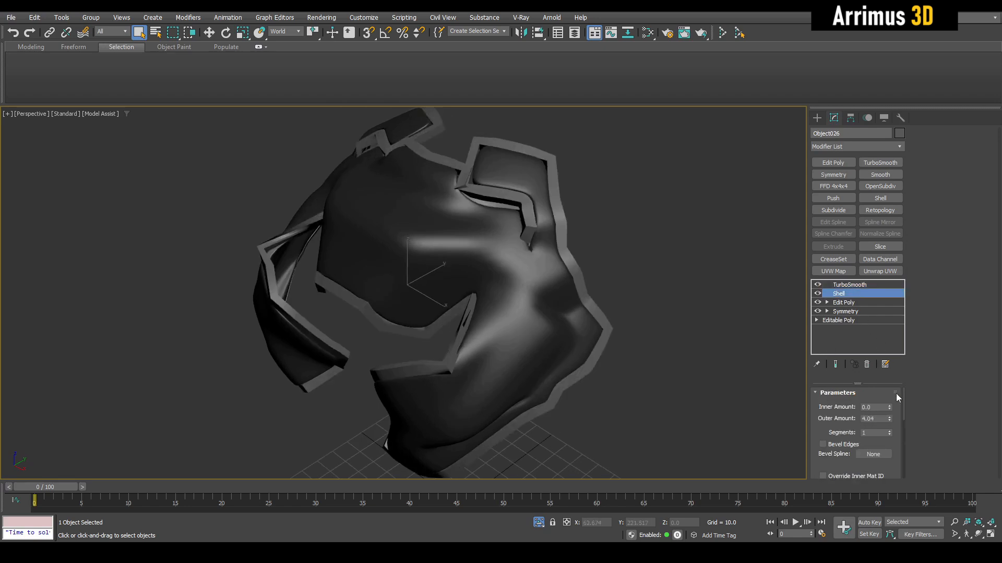
drag(891, 429, 891, 447)
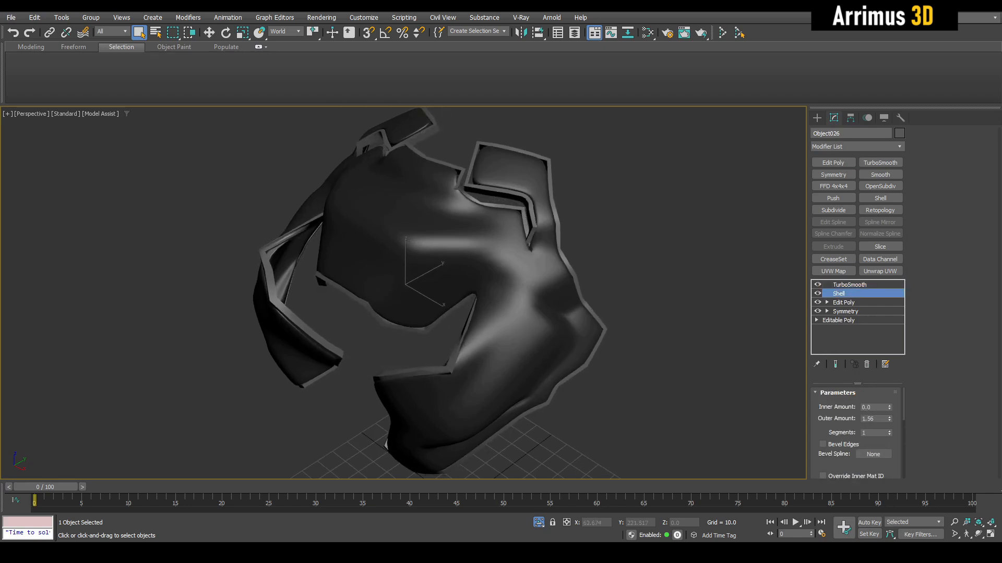
click(674, 183)
mouse_move(573, 178)
alt+middle_down()
mouse_move(581, 206)
mouse_move(577, 179)
alt+middle_up()
scroll(569, 227, up, 5)
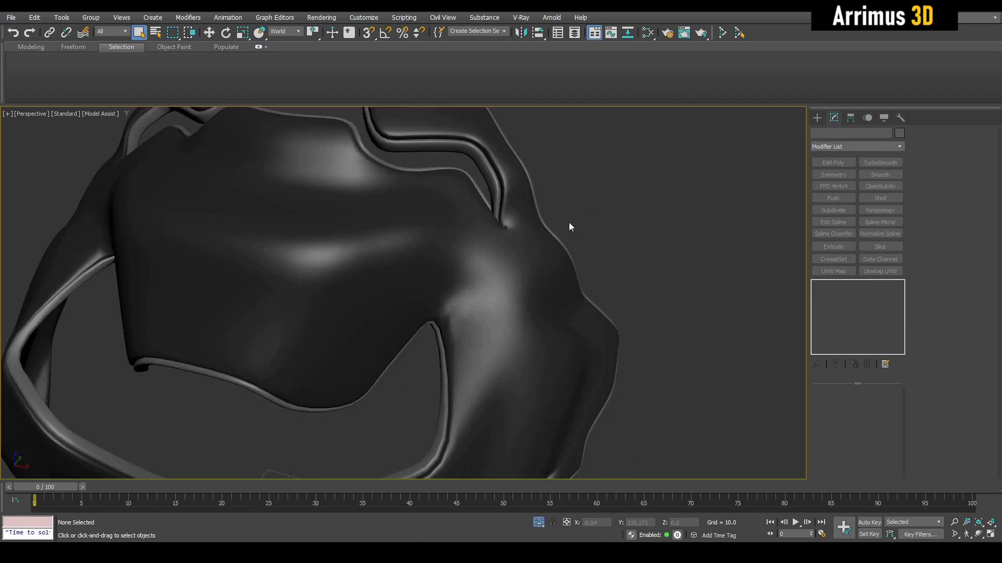
Select the helmet body, add another Edit Poly modifier below its TurboSmooth and enter polygon editing
click(540, 268)
key(F4)
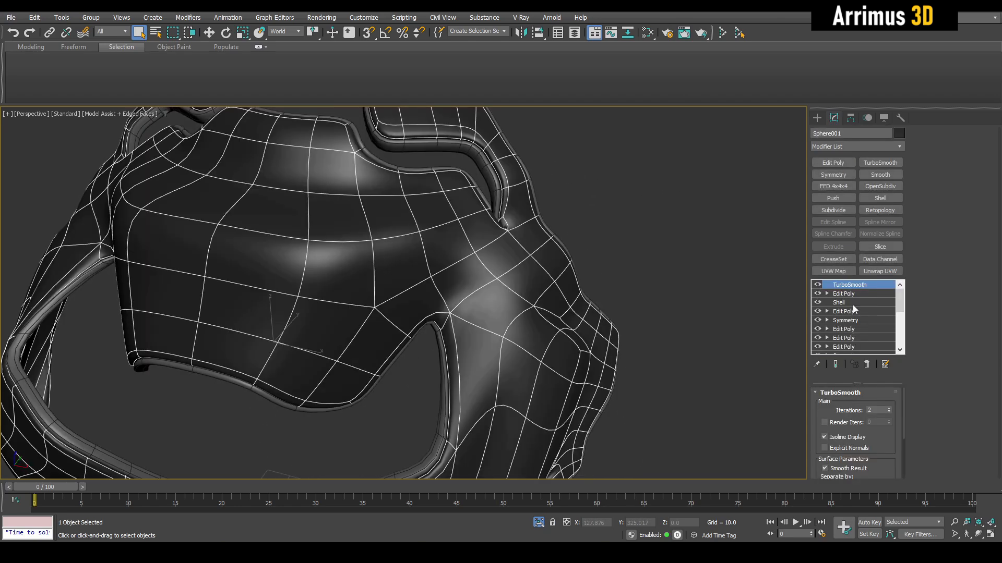
click(851, 302)
click(850, 295)
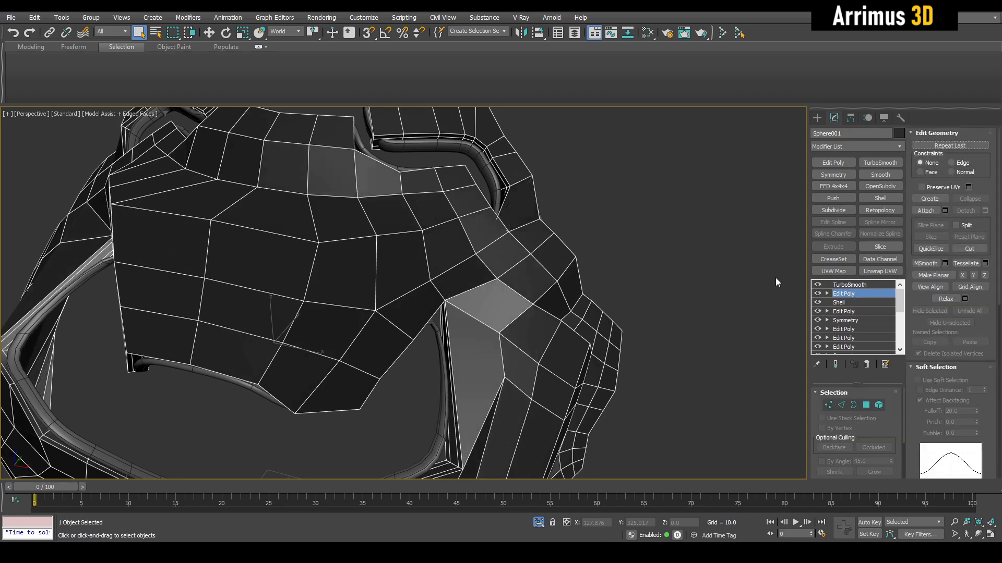
key(4)
scroll(623, 262, down, 5)
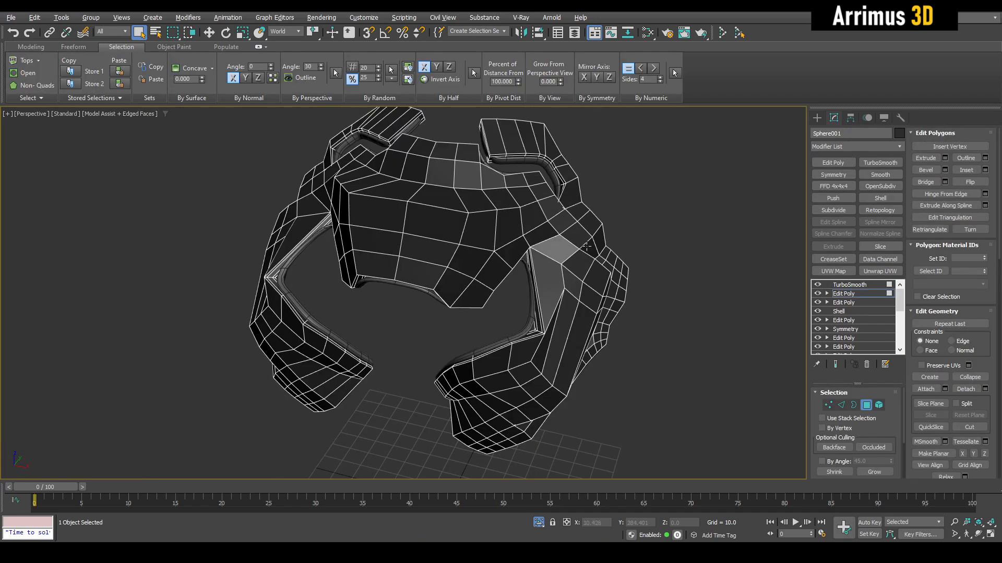
Select the helmet's outer surface polygons using By Angle selection at 45 degrees
click(822, 461)
click(546, 238)
key(a)
alt+middle_drag(546, 238, 524, 220)
scroll(508, 214, up, 3)
key(shift+i)
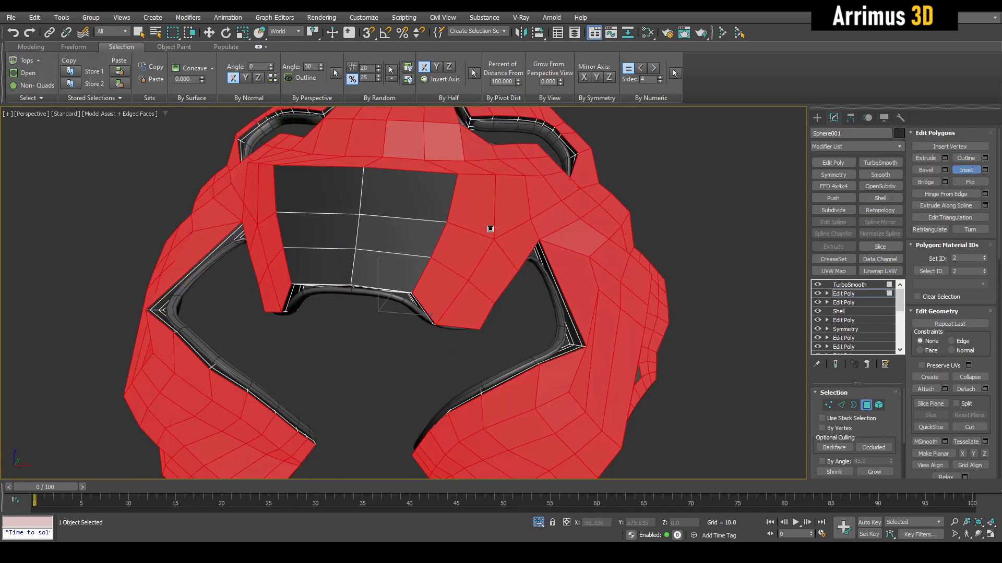
Add the missing forehead polygons to the selection and inset the outer surface slightly
drag(488, 227, 484, 227)
alt+middle_drag(485, 227, 527, 284)
right_click(540, 292)
key(a)
ctrl+click(509, 298)
alt+middle_drag(480, 261, 527, 253)
key(a)
key(shift+i)
drag(528, 252, 532, 256)
right_click(534, 256)
key(shift+e)
key(4)
key(F4)
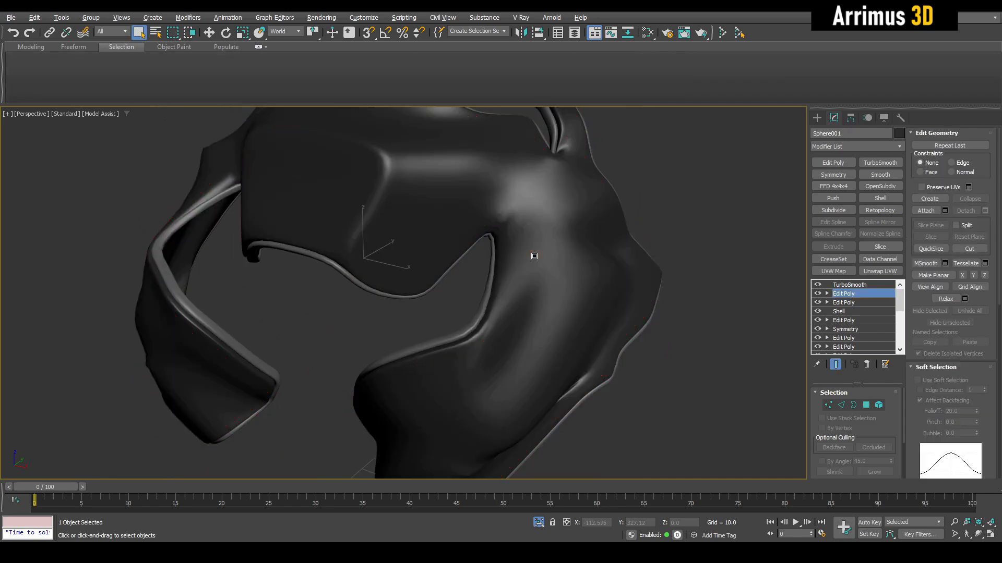
Compare the smoothed helmet with and without the inset by toggling the visibility of its upper Edit Poly modifier
alt+middle_drag(534, 255, 561, 246)
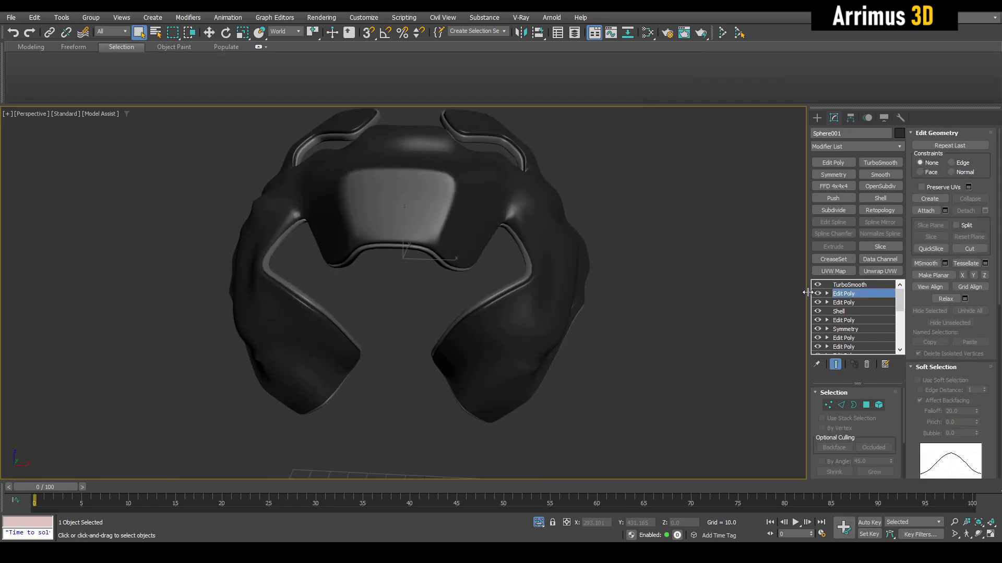
click(817, 294)
click(817, 293)
click(818, 293)
click(817, 294)
alt+middle_drag(698, 281, 652, 255)
key(F4)
Delete the Edit Poly modifier holding the inset, add a fresh one and reselect the outer polygons by angle
right_click(852, 296)
click(858, 312)
key(shift+e)
key(4)
scroll(709, 272, up, 3)
click(523, 248)
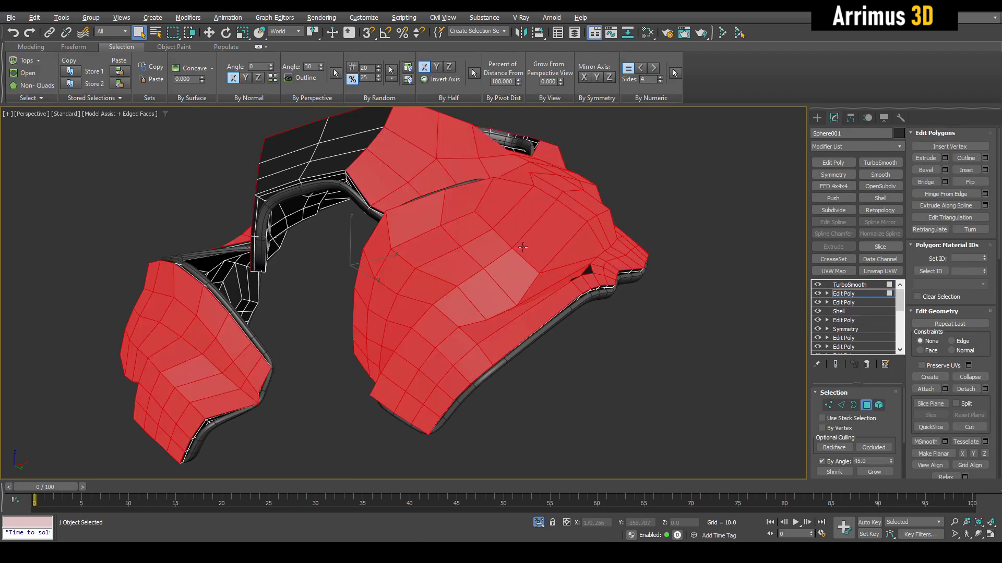
alt+middle_drag(523, 247, 540, 263)
scroll(557, 229, up, 3)
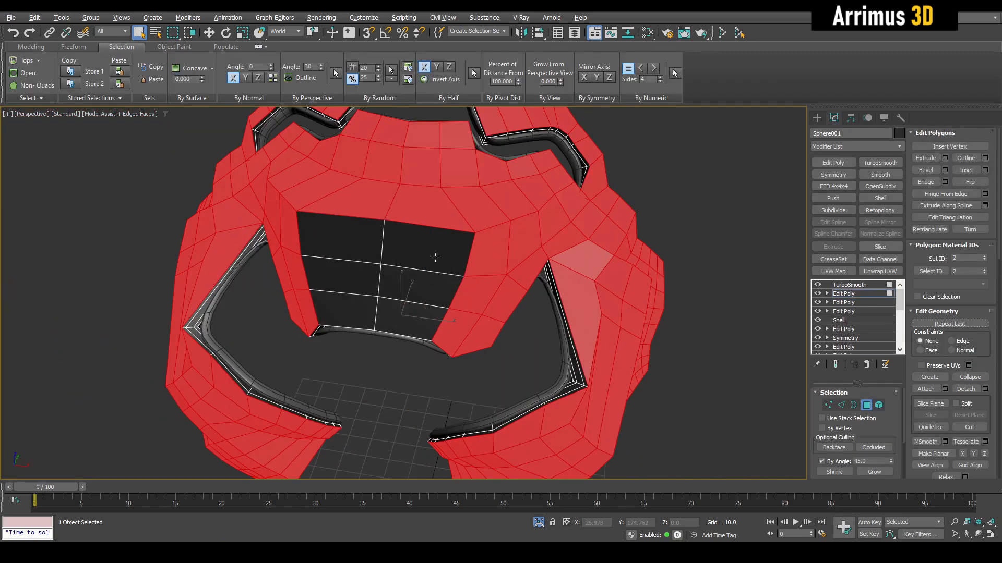
Add the forehead polygons to the outer surface selection and try to inset the whole surface
ctrl+click(435, 258)
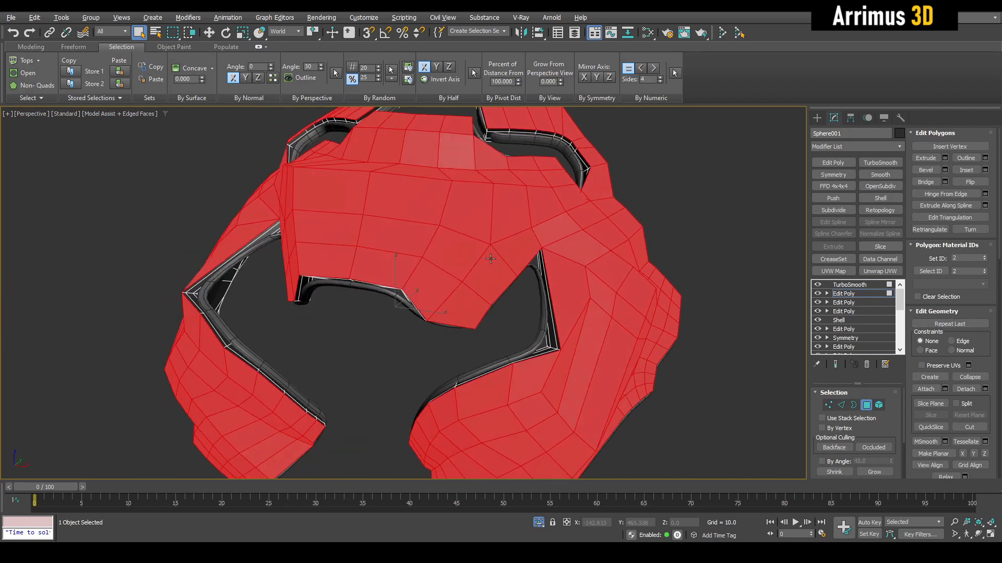
key(shift+ctrl+i)
alt+middle_drag(478, 245, 484, 264)
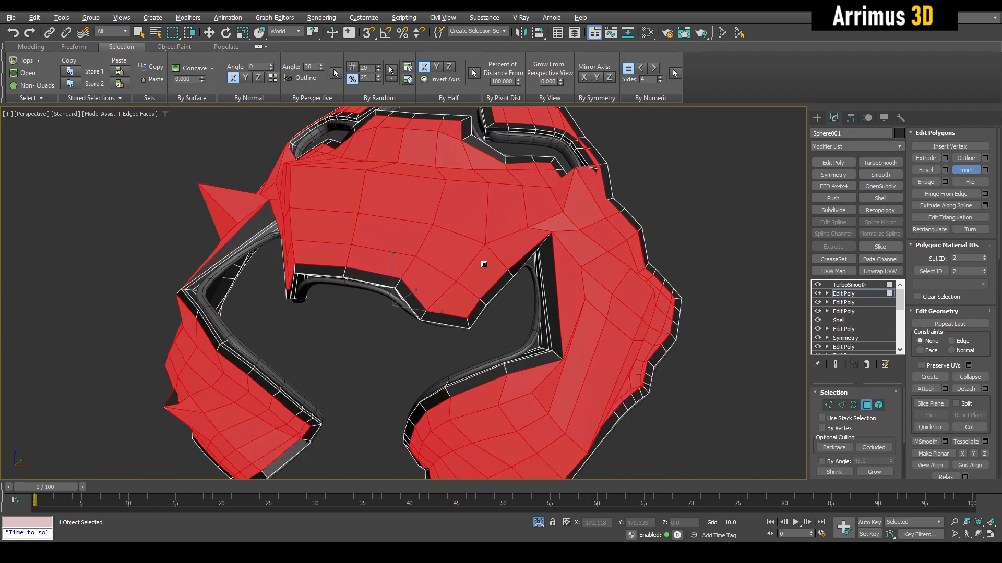
drag(484, 265, 487, 264)
right_click(487, 264)
alt+middle_drag(480, 259, 549, 255)
right_click(628, 202)
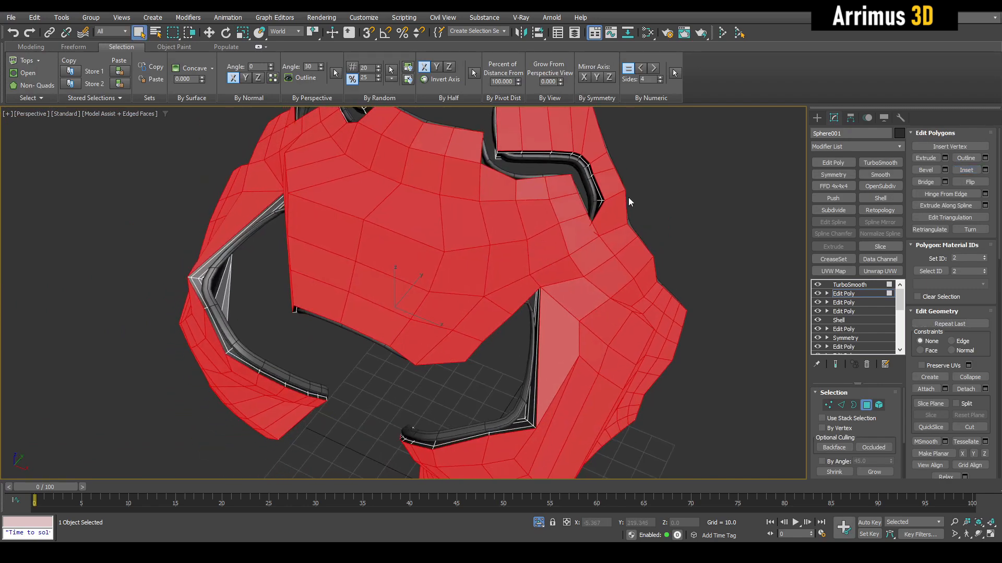
Slide the vertex at the lower corner of the upper slot along its edge, using the Edge constraint
scroll(629, 200, up, 6)
mouse_move(472, 268)
middle_down()
mouse_move(490, 239)
mouse_move(467, 271)
middle_up()
scroll(490, 239, down, 2)
key(alt+x)
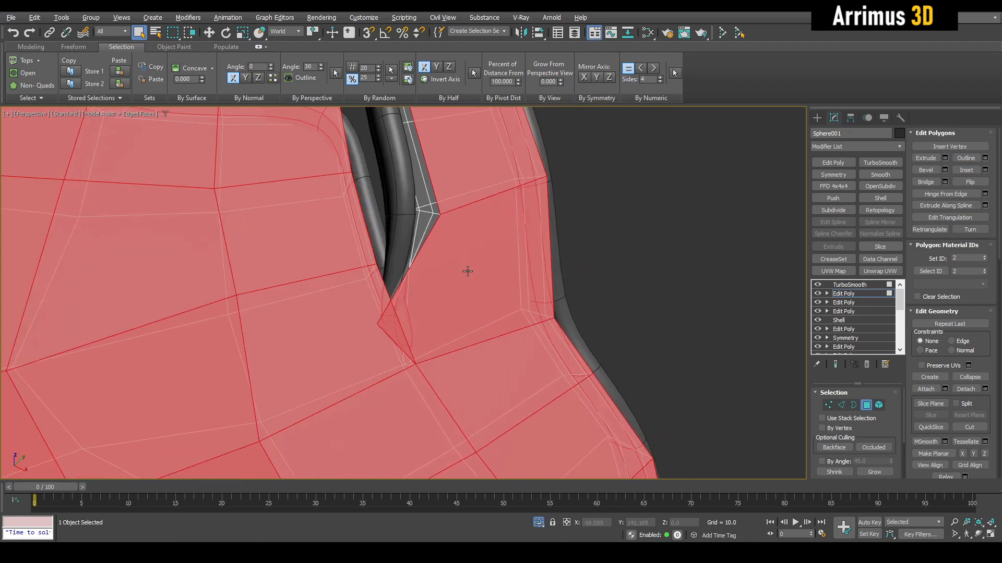
key(alt+x)
key(1)
key(alt+x)
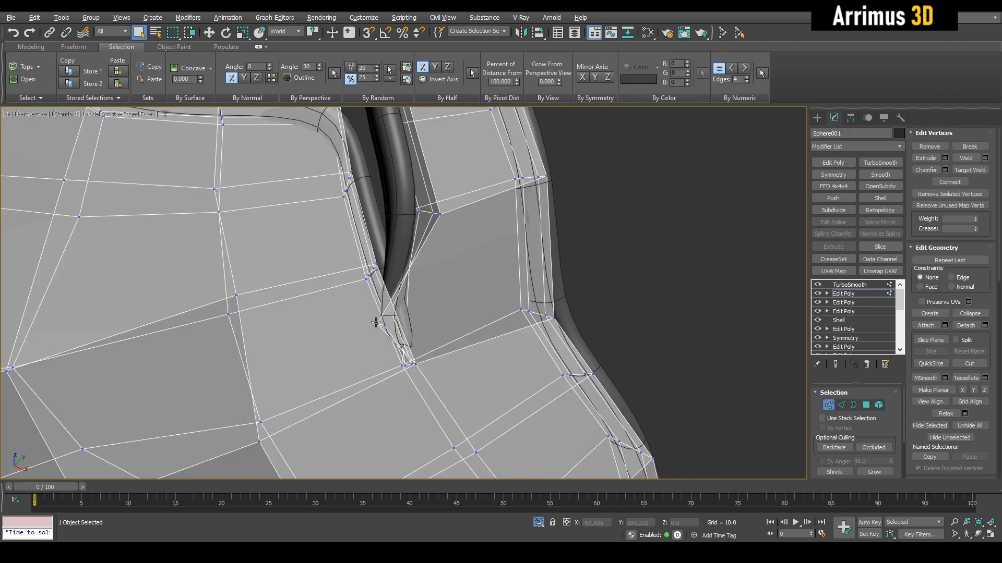
click(379, 326)
key(alt+x)
alt+middle_drag(384, 328, 389, 328)
key(w)
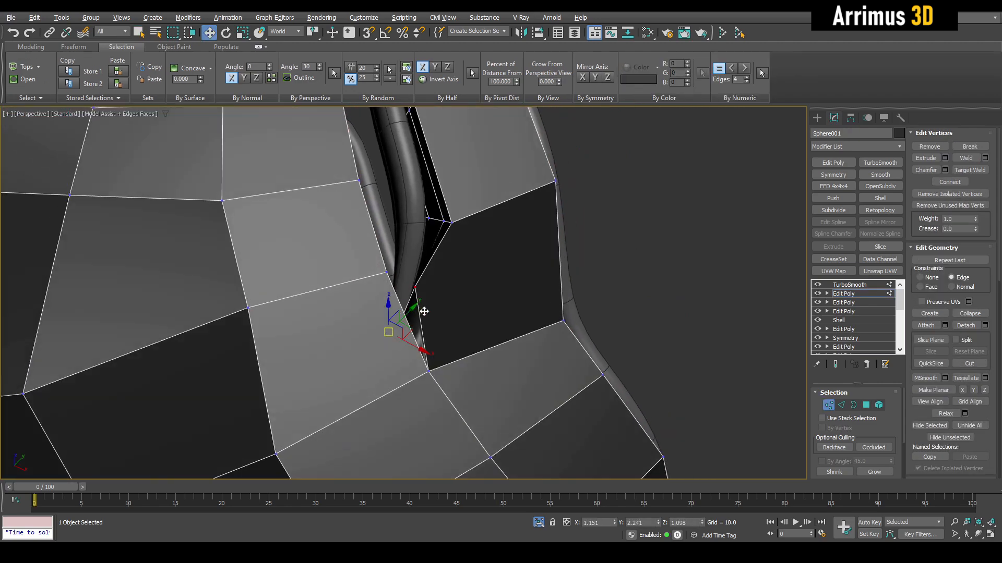
Slide the second, hidden vertex at the slot's lower corner up beside the first one
key(grave)
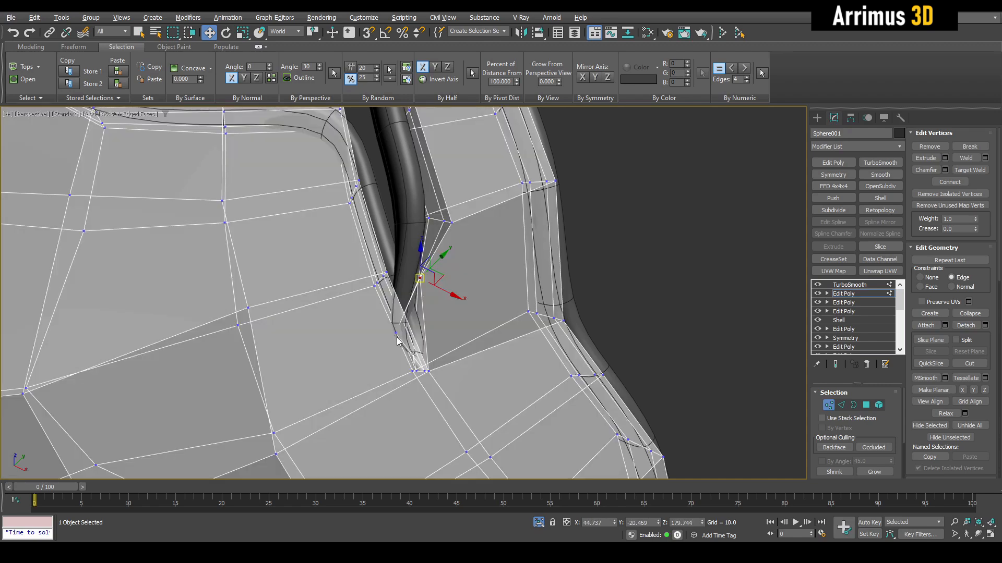
key(grave)
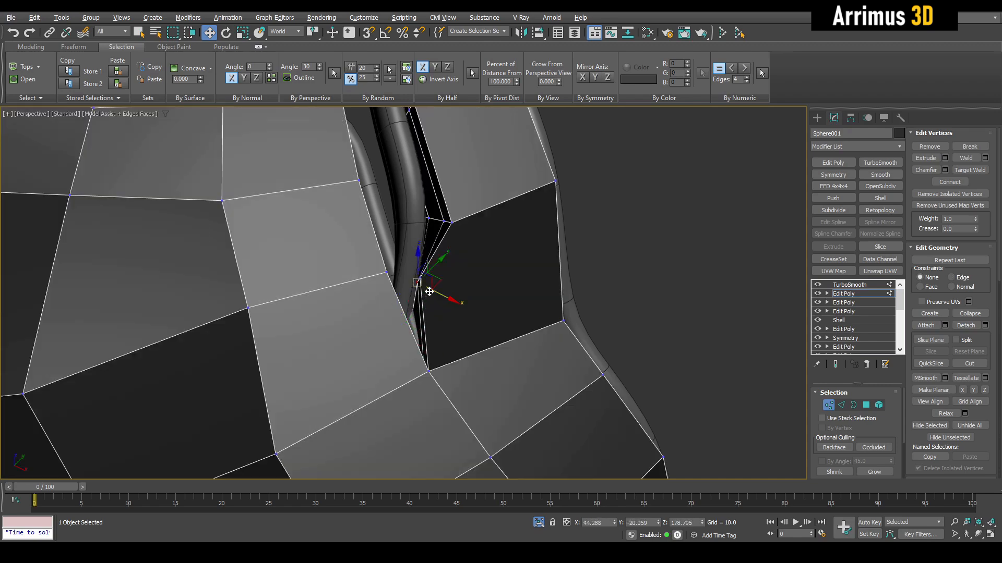
key(q)
key(grave)
key(F4)
alt+middle_drag(568, 280, 514, 274)
Inset the selected outer surface polygons slightly to add a supporting loop along the helmet's borders
key(4)
key(i)
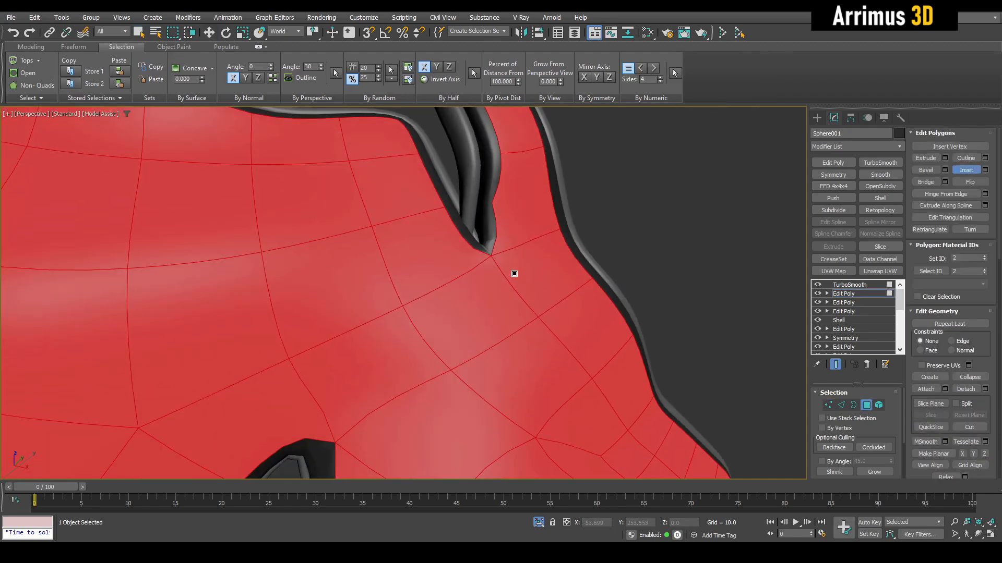
key(grave)
drag(527, 258, 528, 262)
key(q)
key(grave)
key(4)
Add another Edit Poly modifier below TurboSmooth and show the smoothed mesh edges around the lower opening
mouse_move(530, 262)
alt+middle_down()
mouse_move(522, 272)
mouse_move(542, 257)
mouse_move(541, 272)
mouse_move(515, 271)
mouse_move(501, 183)
mouse_move(470, 206)
mouse_move(510, 219)
mouse_move(504, 227)
mouse_move(489, 210)
mouse_move(522, 245)
alt+middle_up()
scroll(522, 272, down, 8)
scroll(516, 271, down, 3)
key(shift+e)
key(F4)
scroll(543, 276, up, 5)
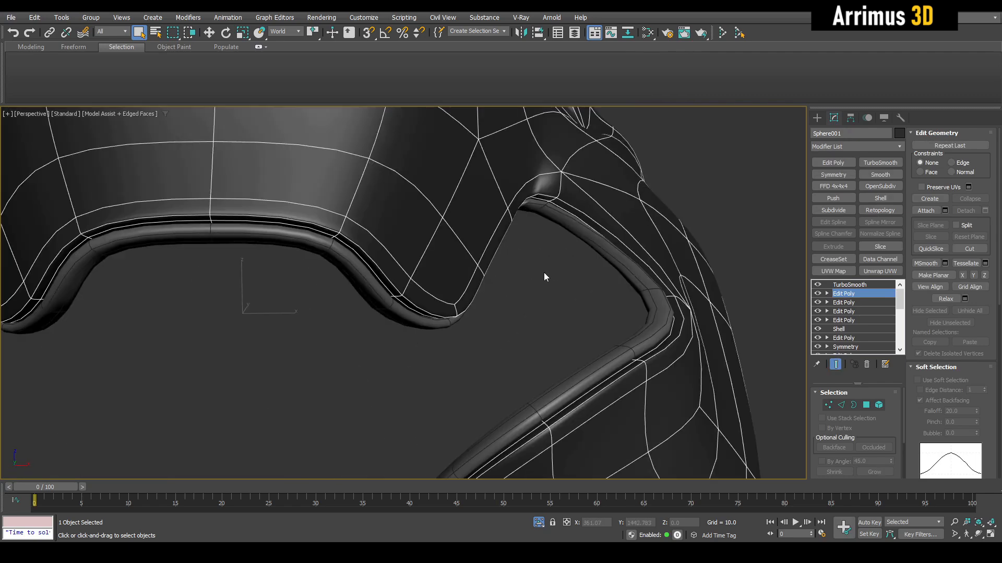
Insert a TurboSmooth modifier beneath the Shell in the rim trim's modifier stack and return to the Edit Poly level
click(614, 253)
click(843, 294)
click(835, 364)
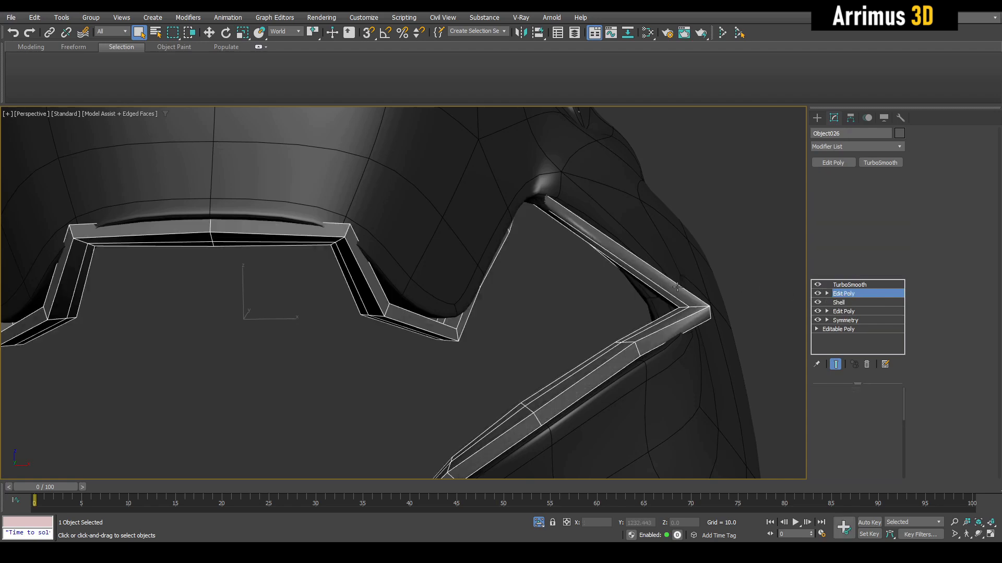
click(855, 313)
click(864, 164)
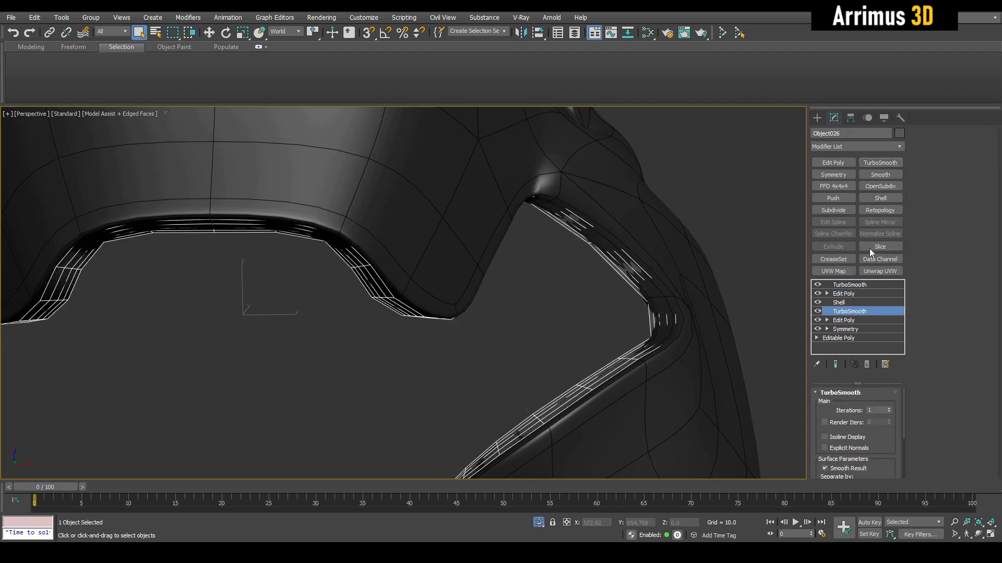
click(856, 295)
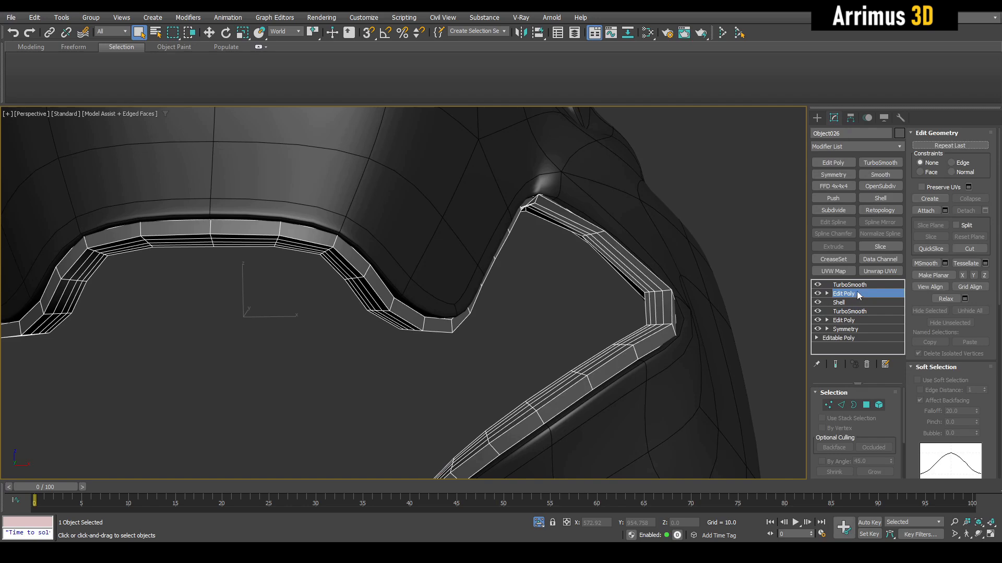
Add another Edit Poly modifier to the rim trim and raise the lower TurboSmooth's iterations by one
alt+middle_drag(795, 301, 732, 265)
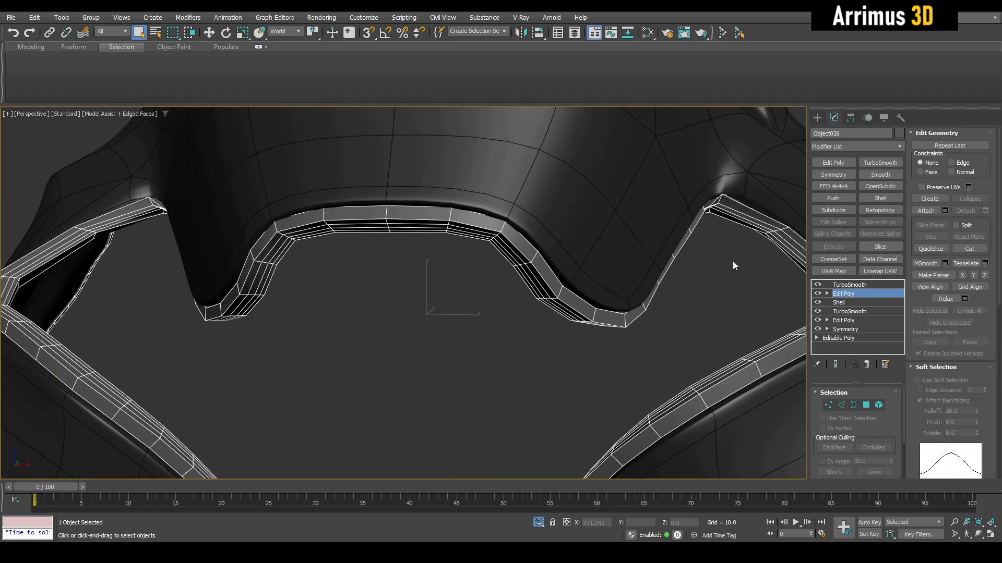
key(4)
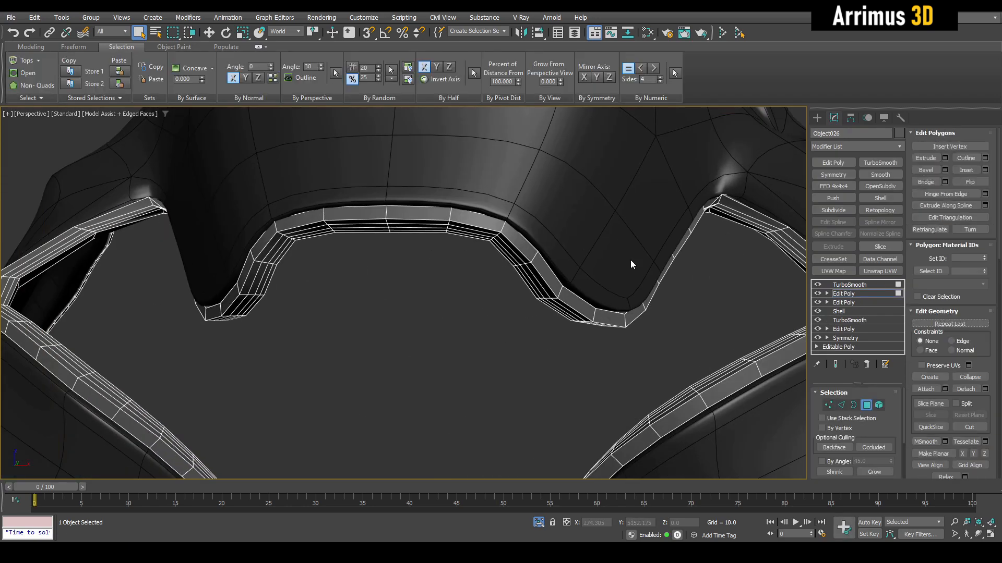
key(4)
click(862, 322)
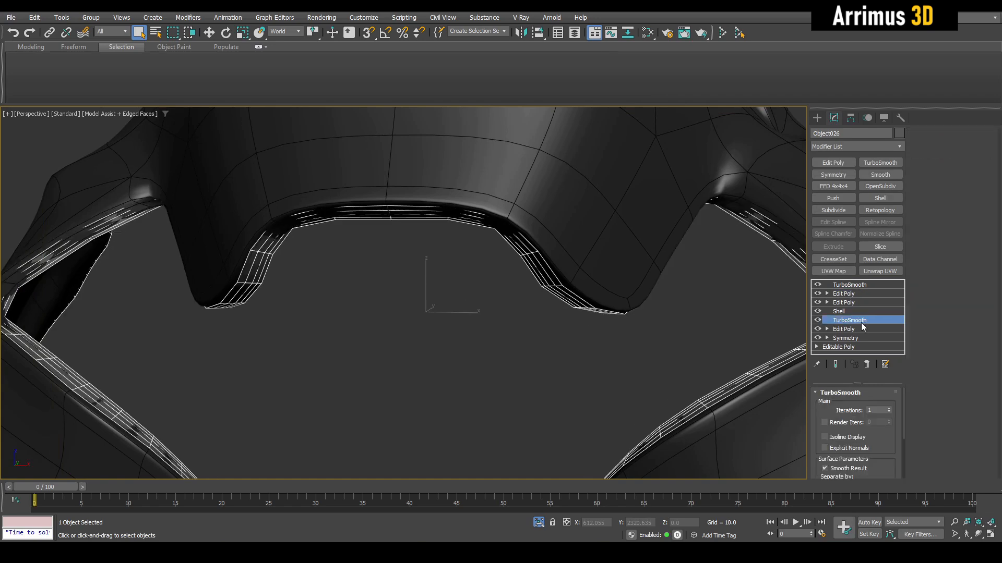
click(889, 409)
key(4)
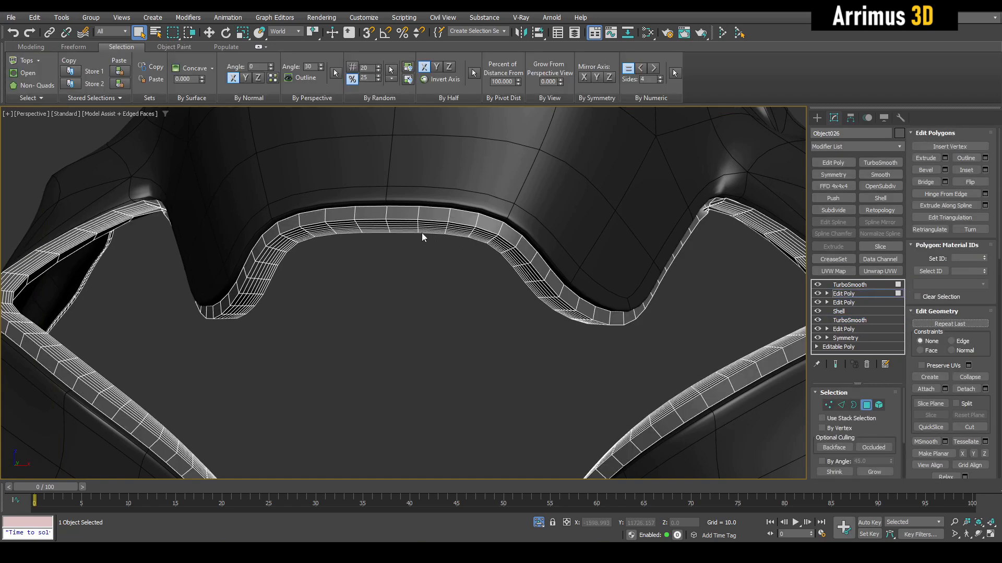
Select the intermediate edge loops across the trim's inner face and remove them
key(z)
scroll(426, 224, down, 2)
key(2)
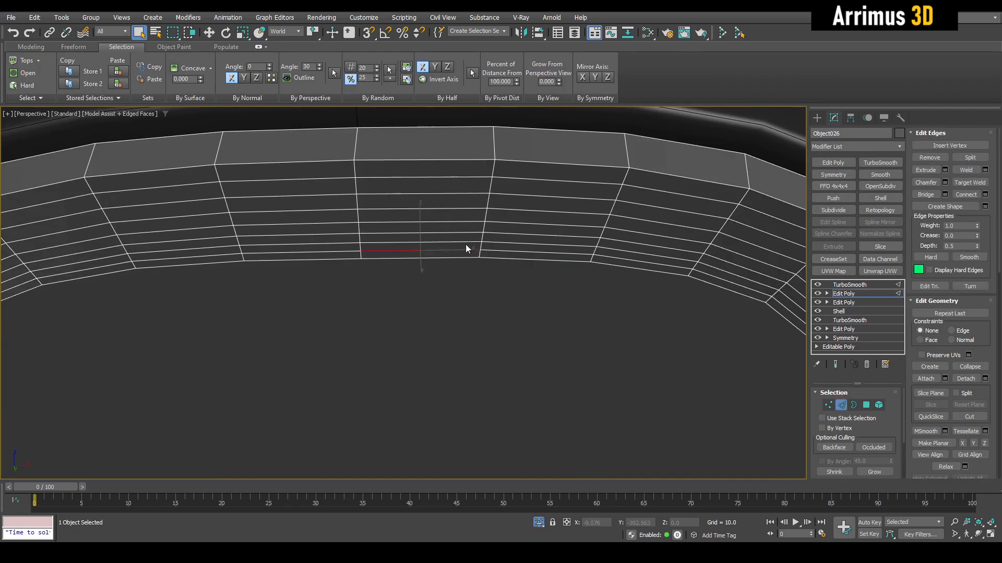
ctrl+click(463, 234)
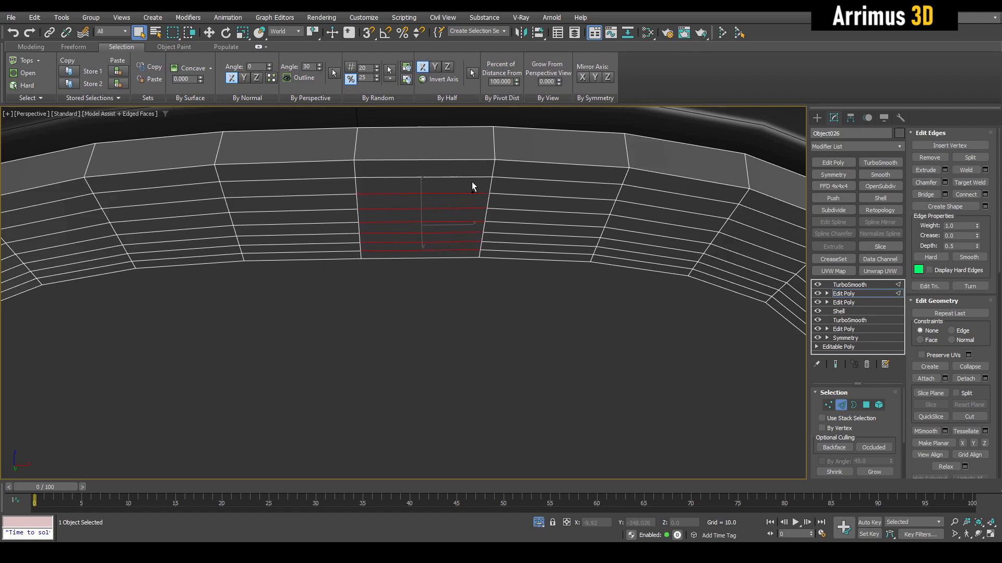
key(alt+r)
ctrl+click(937, 156)
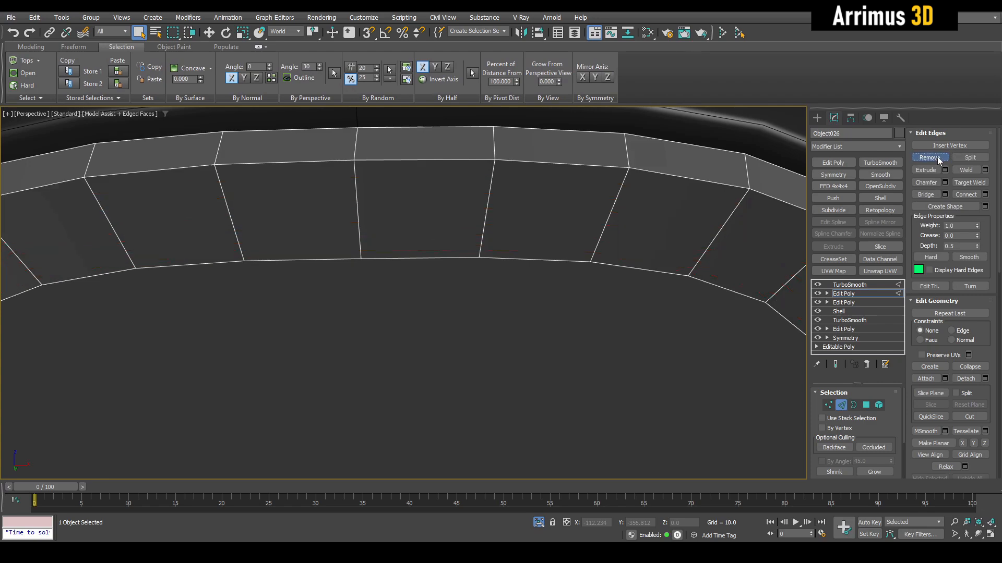
Add a single edge loop along the middle of the trim's inner face
scroll(715, 216, down, 3)
middle_drag(715, 216, 566, 198)
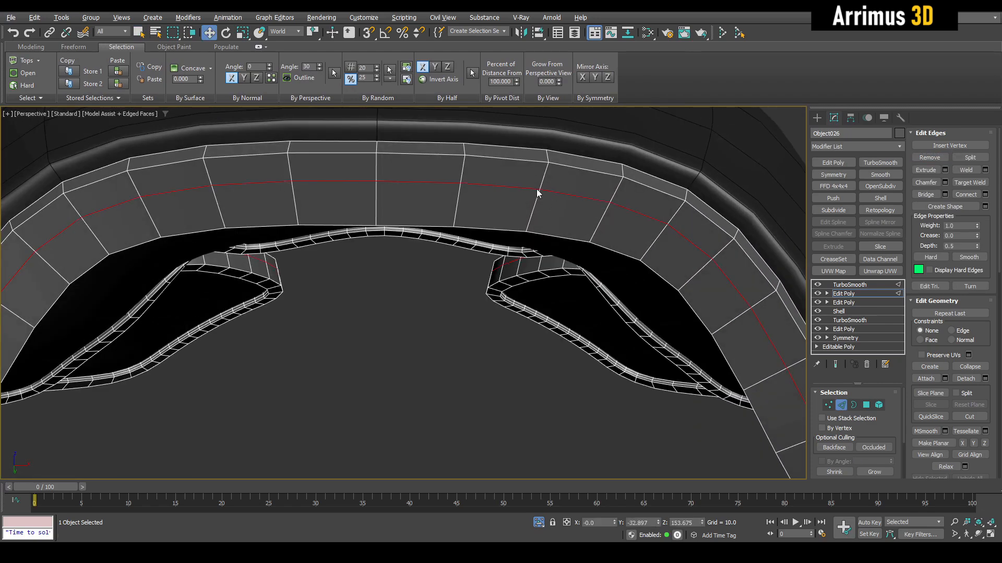
scroll(537, 193, down, 2)
Select the inner trim polygons at the centre of the brow and bevel them into a tapered block
key(4)
drag(553, 205, 302, 209)
mouse_move(322, 211)
alt+middle_down()
mouse_move(418, 221)
mouse_move(411, 201)
alt+middle_up()
key(ctrl+shift+b)
drag(409, 198, 408, 185)
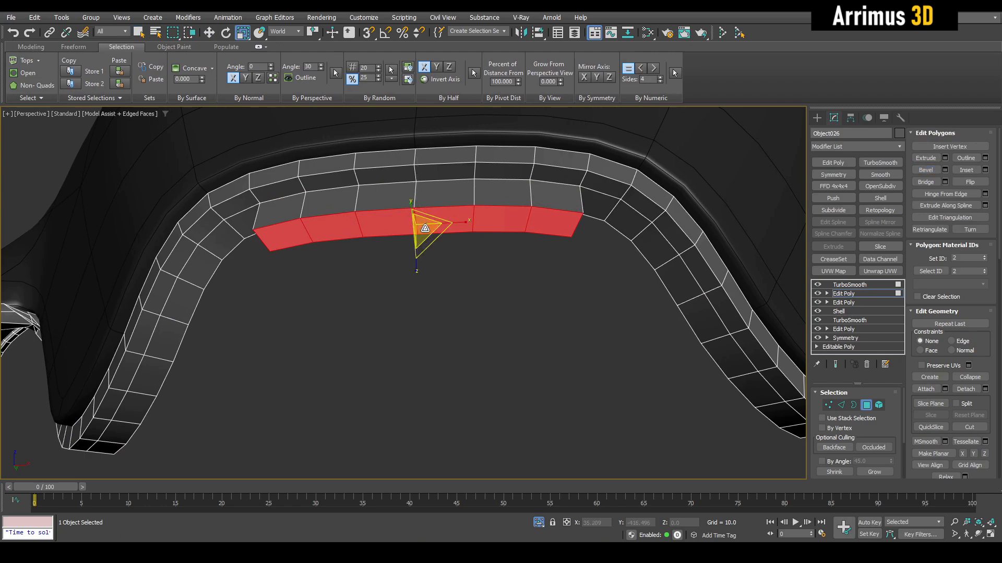
alt+middle_drag(460, 223, 464, 247)
Select the inner trim polygons around the outer corner of the side opening
key(z)
scroll(447, 257, down, 4)
key(4)
scroll(529, 243, up, 3)
key(4)
scroll(480, 256, up, 3)
scroll(491, 267, down, 4)
scroll(465, 246, up, 3)
click(501, 222)
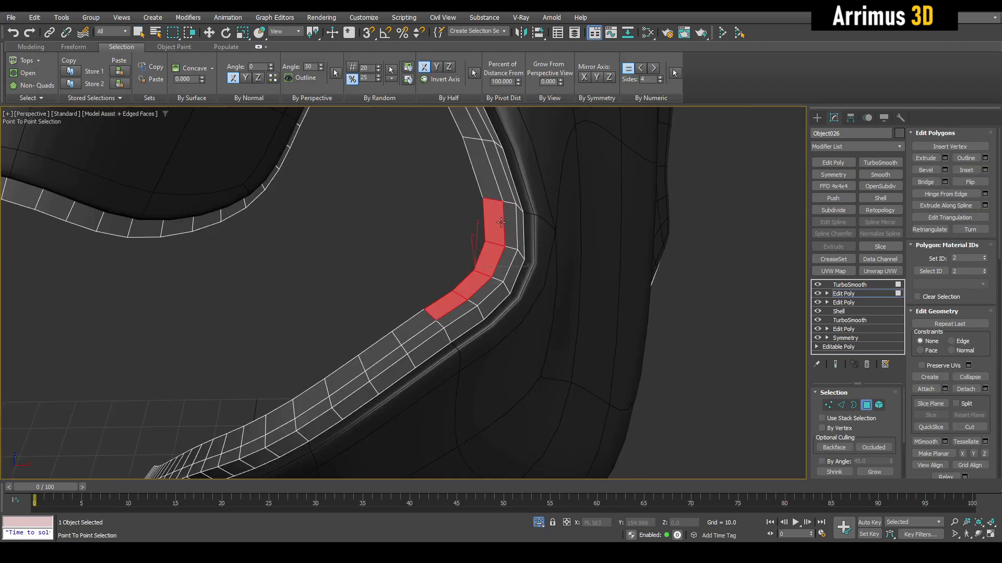
right_click(464, 308)
alt+middle_drag(463, 308, 473, 252)
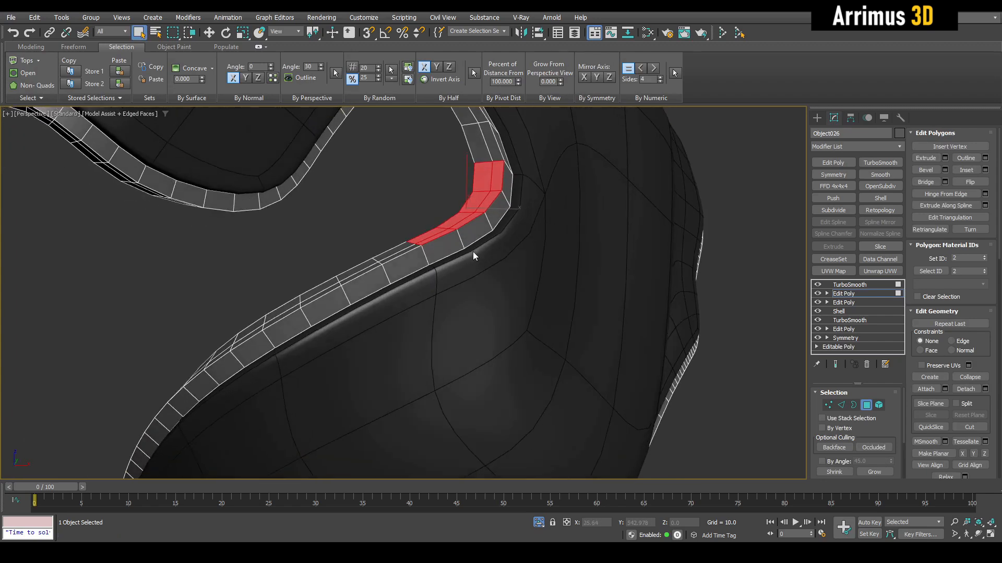
Bevel the selected corner polygons into a block projecting into the opening and adjust its size
scroll(474, 253, up, 2)
key(ctrl+shift+b)
drag(462, 190, 464, 179)
right_click(467, 179)
middle_drag(468, 178, 467, 207)
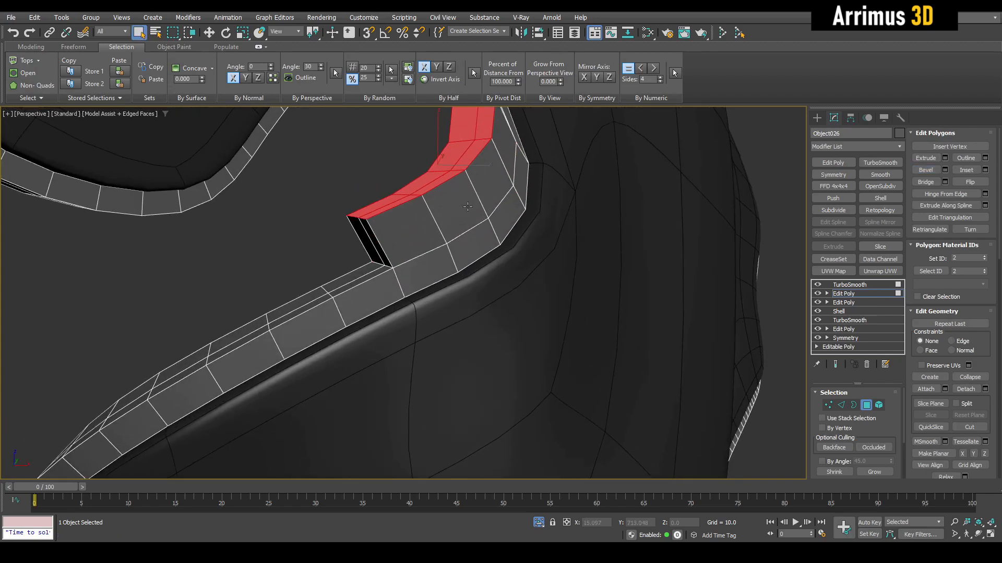
drag(448, 165, 441, 182)
scroll(442, 183, down, 5)
Add an Edit Poly modifier and select the outer strip of trim polygons running around the corner block
key(4)
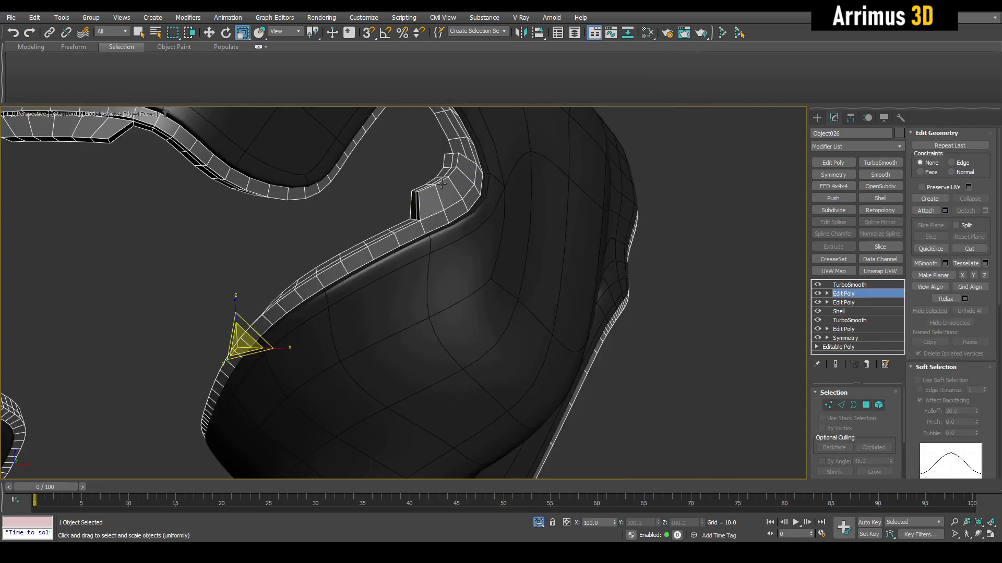
key(q)
scroll(442, 183, up, 2)
key(1)
middle_drag(437, 251, 468, 225)
key(4)
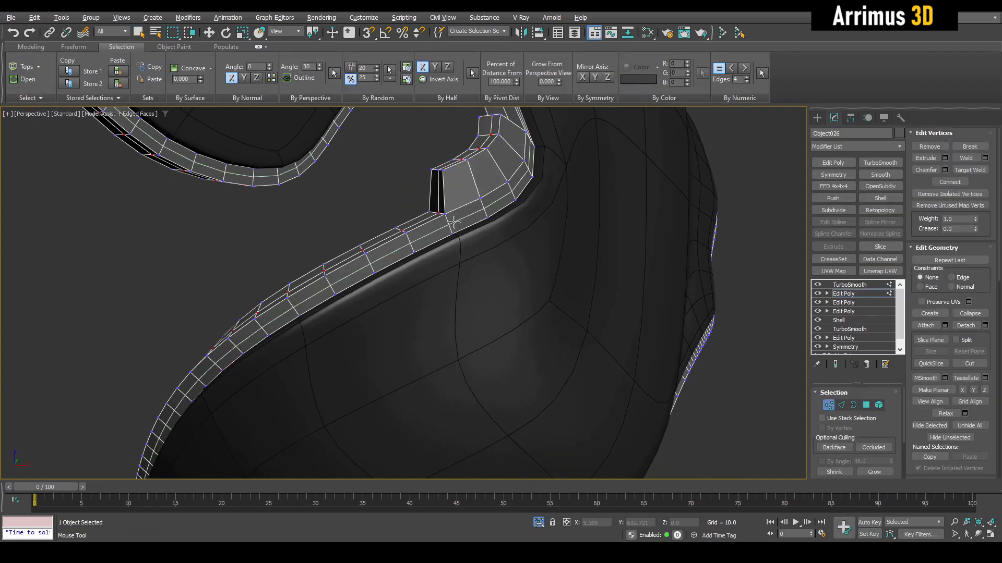
alt+middle_drag(528, 178, 497, 203)
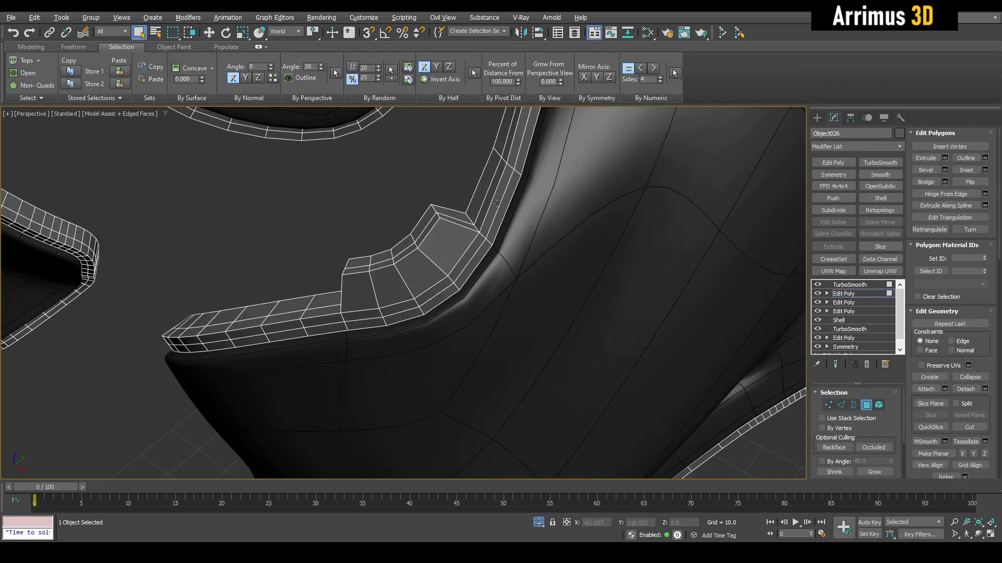
click(520, 158)
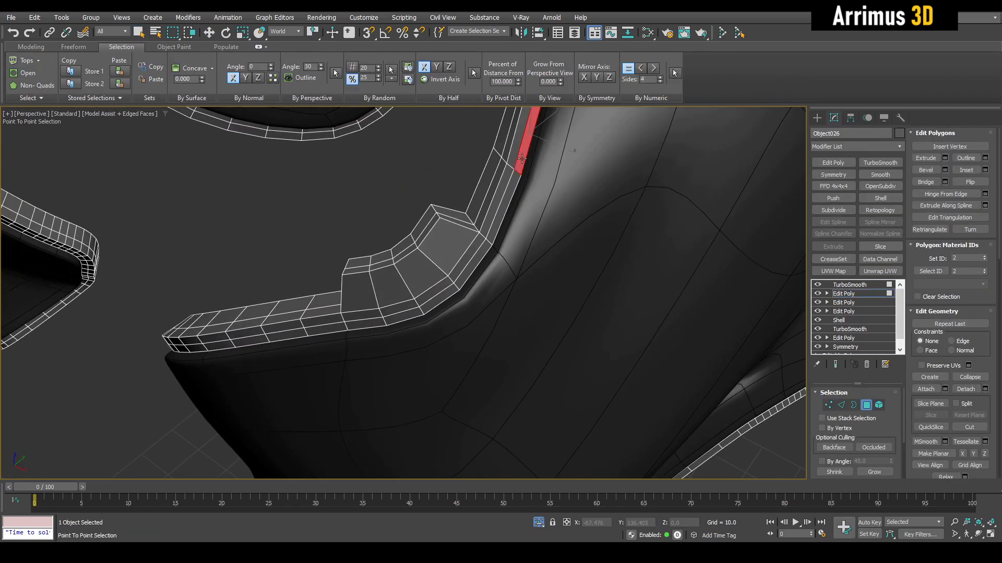
click(257, 341)
right_click(260, 342)
Bevel the selected strip slightly along the trim's outer edge
alt+middle_drag(260, 342, 397, 289)
drag(471, 257, 473, 246)
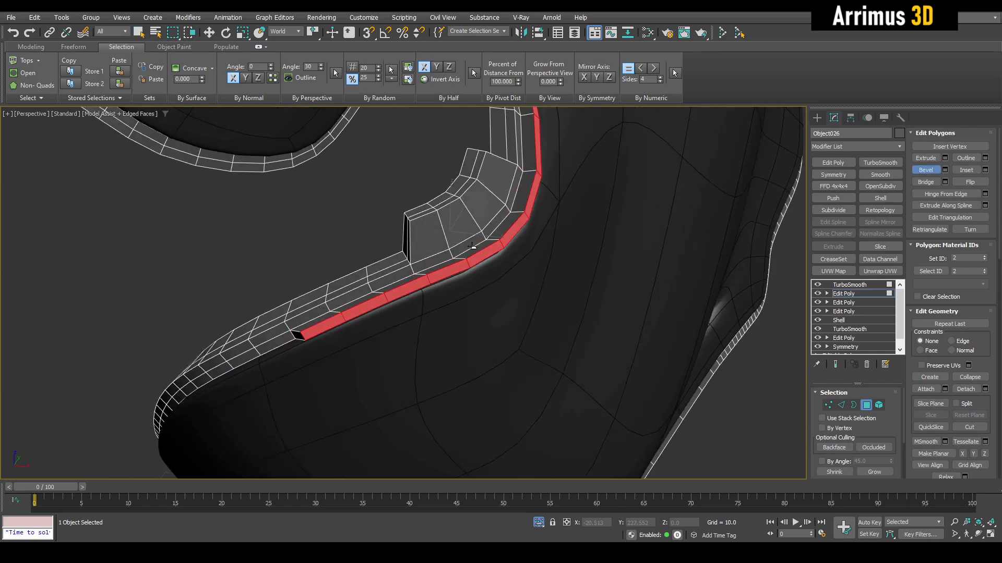
right_click(472, 246)
alt+middle_drag(472, 246, 581, 253)
scroll(581, 252, down, 3)
key(4)
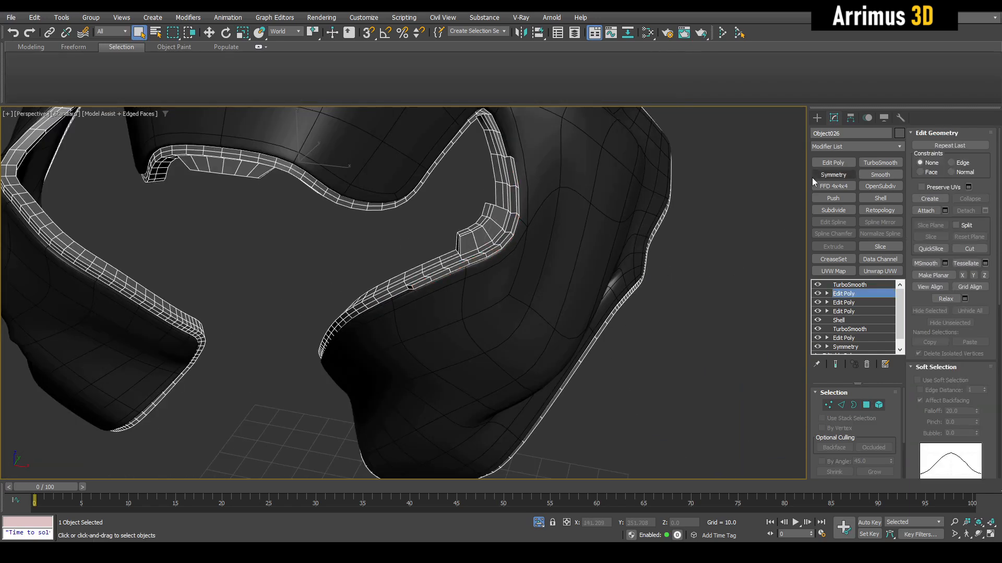
Add a Symmetry modifier across the X axis to mirror the trim details, and check the smoothed result
click(818, 175)
click(848, 425)
click(836, 450)
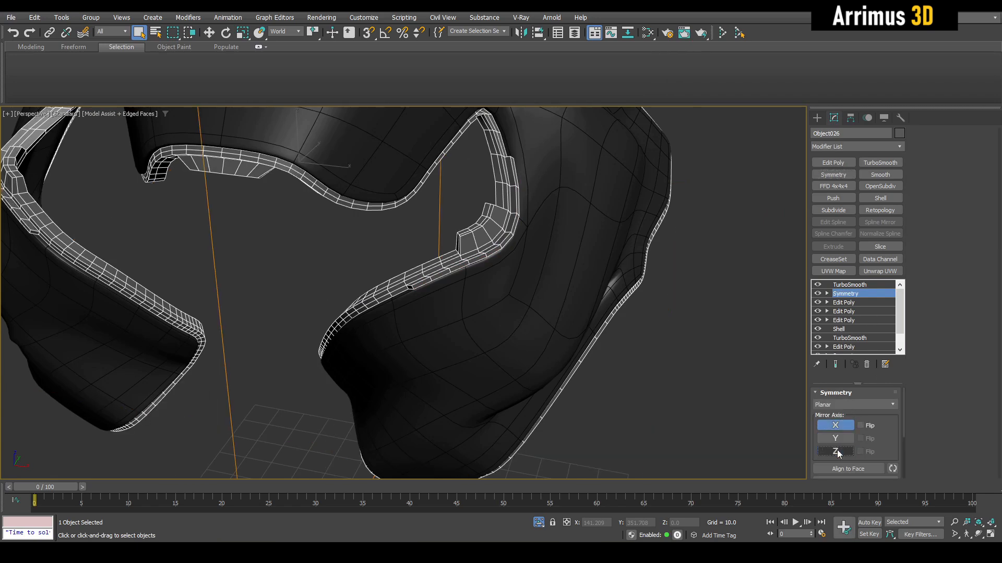
click(697, 405)
key(F4)
middle_drag(583, 354, 493, 275)
scroll(586, 339, down, 4)
click(525, 280)
scroll(493, 275, up, 3)
key(F4)
click(549, 239)
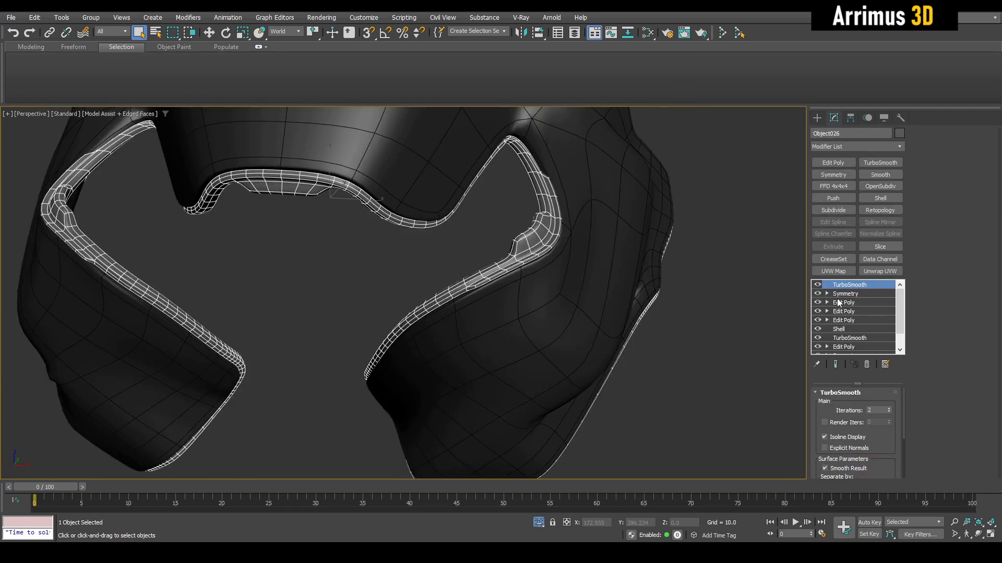
Add an Edit Poly modifier below Symmetry and select the edge loop along the corner block's front edge
click(833, 163)
key(1)
middle_drag(504, 295, 502, 299)
key(ctrl+e)
scroll(537, 225, up, 3)
key(ctrl+e)
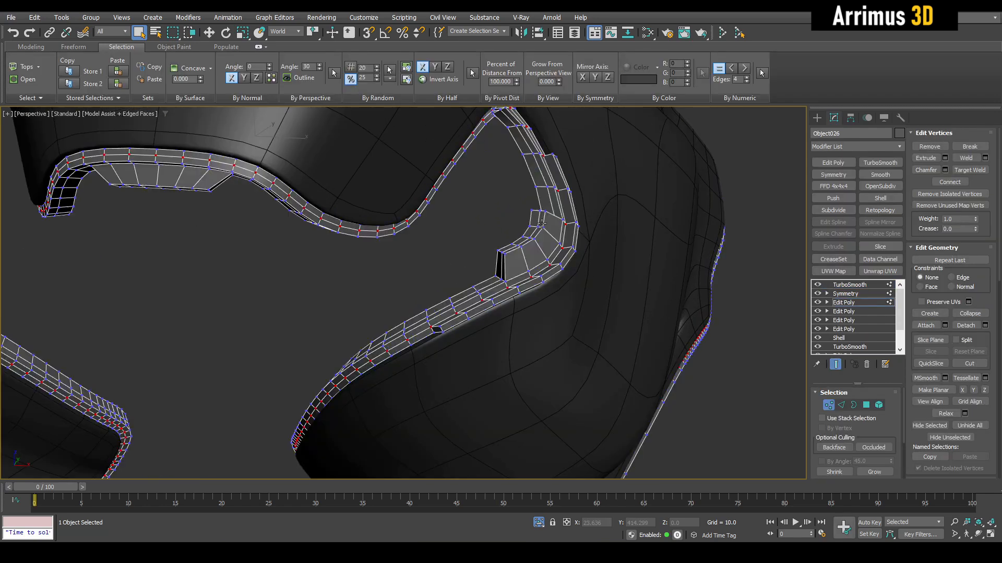
key(2)
double_click(533, 237)
Insert supporting edge loops near the inner edge and the base of the corner block with Swift Loop
key(z)
alt+middle_drag(496, 252, 517, 241)
scroll(503, 245, down, 3)
key(shift+f)
scroll(437, 322, up, 2)
key(alt+1)
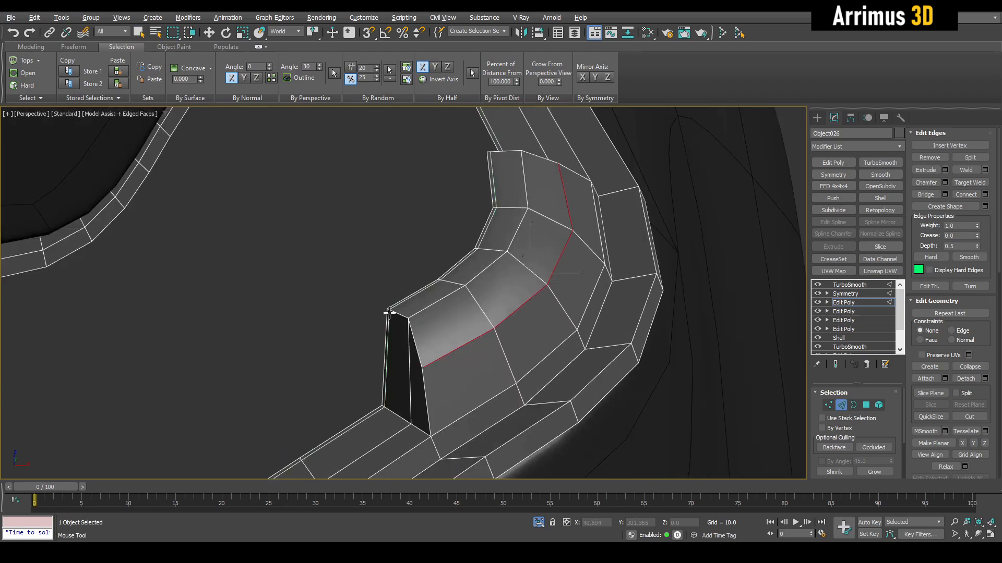
click(393, 313)
click(440, 411)
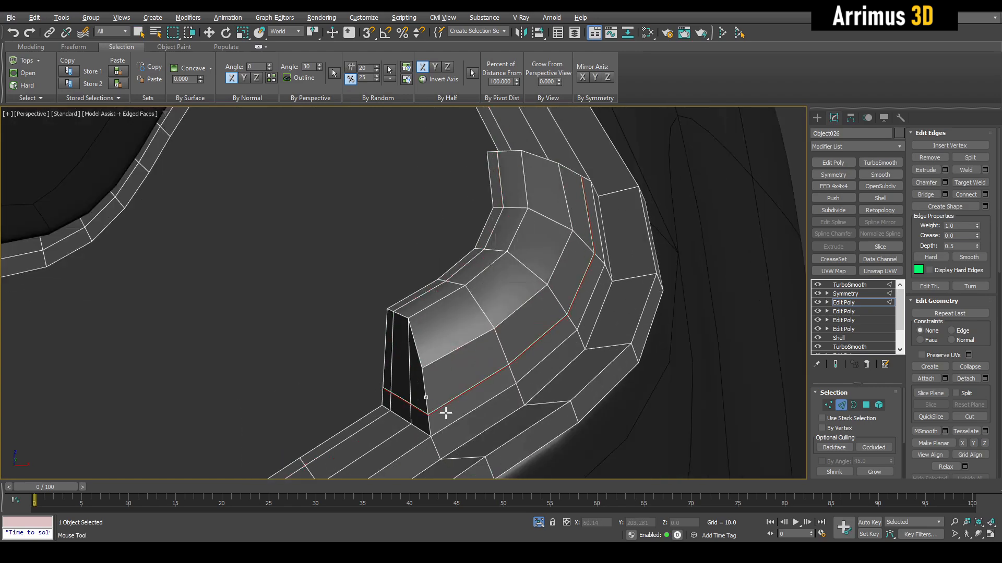
right_click(444, 407)
Examine the smoothed trim and its raised blocks without edges shown
key(ctrl+e)
key(F4)
scroll(481, 313, down, 4)
key(q)
alt+middle_drag(483, 312, 467, 291)
scroll(483, 295, down, 3)
click(381, 291)
middle_drag(370, 291, 485, 343)
Select the helmet, turn off its TurboSmooth Isoline Display and set the iterations to 1
key(2)
click(494, 295)
key(F4)
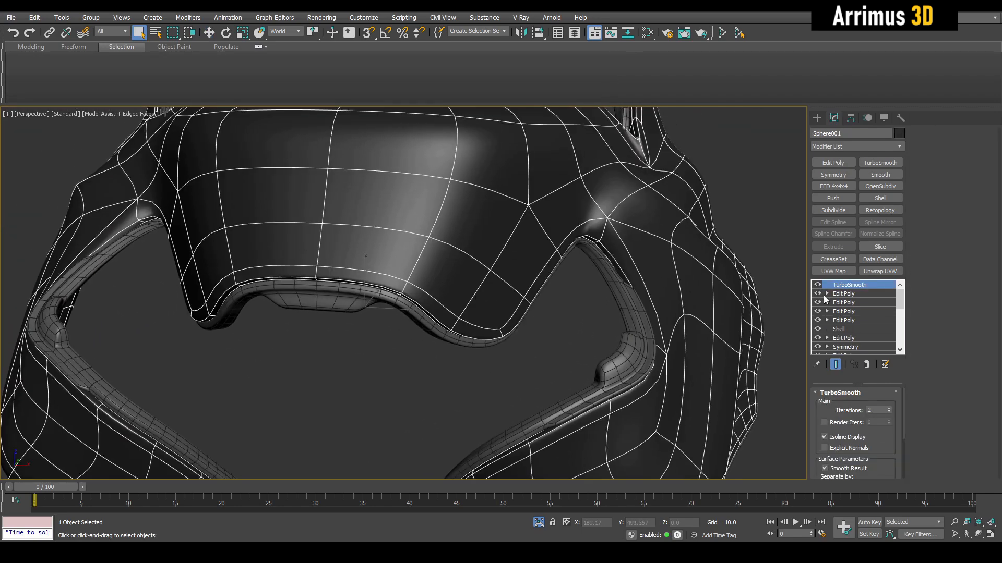
click(824, 438)
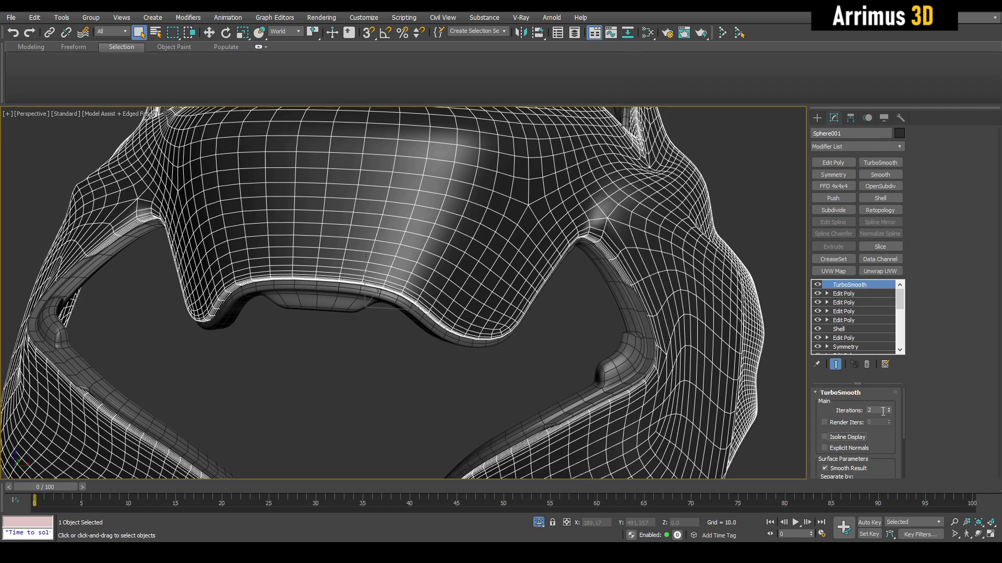
right_click(889, 408)
click(889, 409)
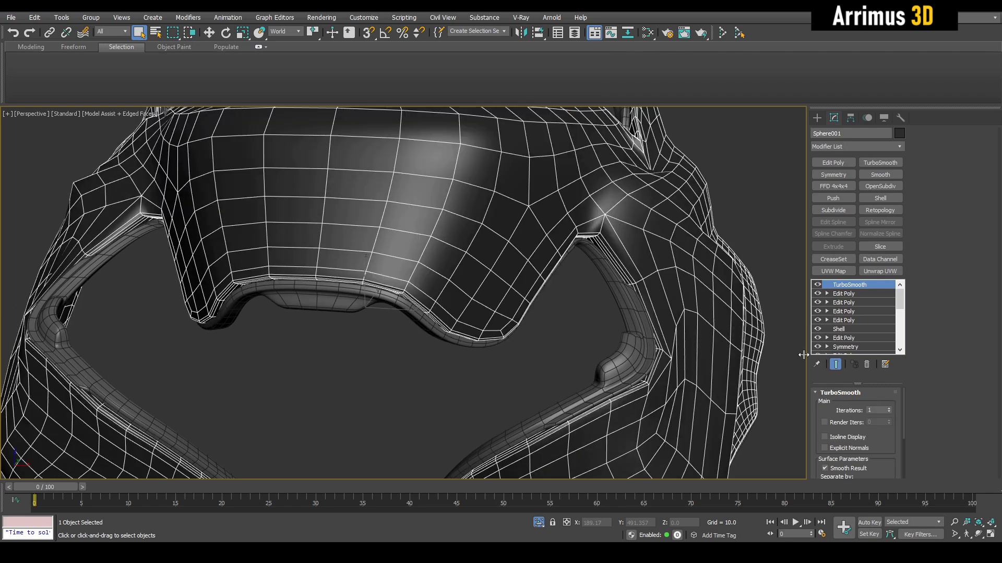
Add an Edit Poly above the helmet's TurboSmooth and select the polygons of the pointed lobe beside the side opening
middle_drag(720, 346, 691, 349)
key(shift+e)
key(4)
scroll(483, 334, up, 3)
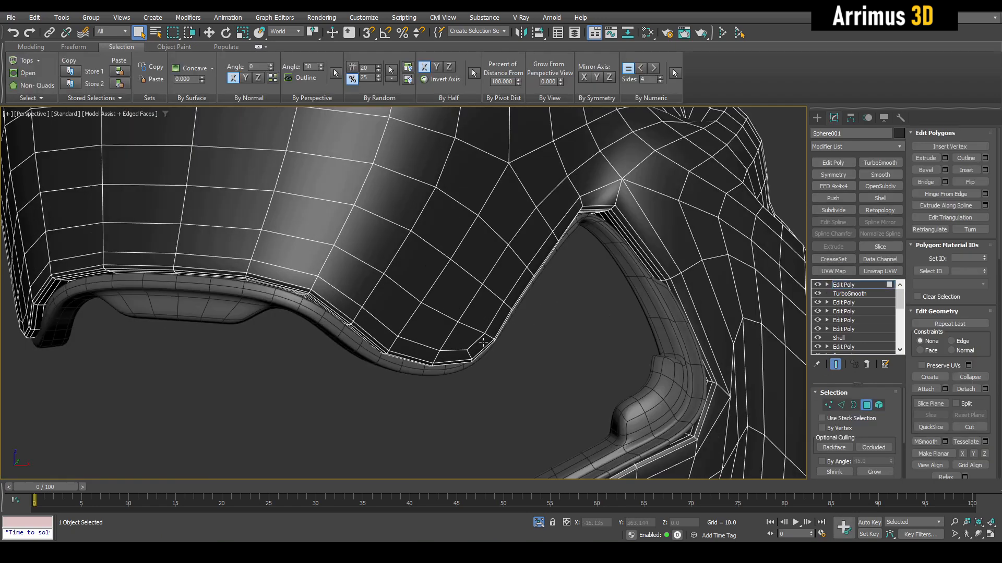
click(457, 356)
click(537, 265)
click(528, 242)
click(461, 338)
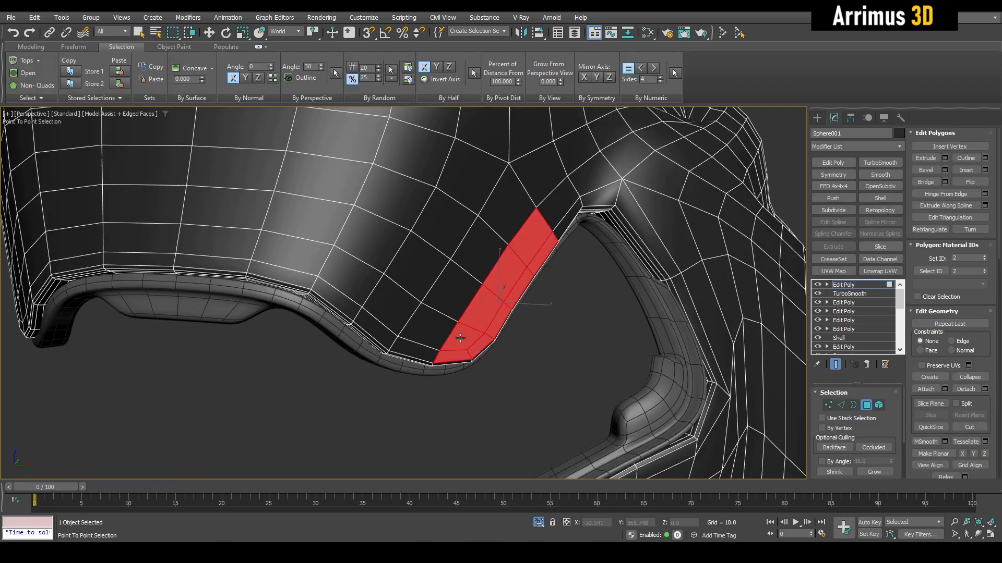
click(417, 350)
right_click(509, 227)
Bevel the selected lobe polygons and taper them into a smaller face
scroll(433, 256, up, 1)
middle_drag(510, 227, 405, 307)
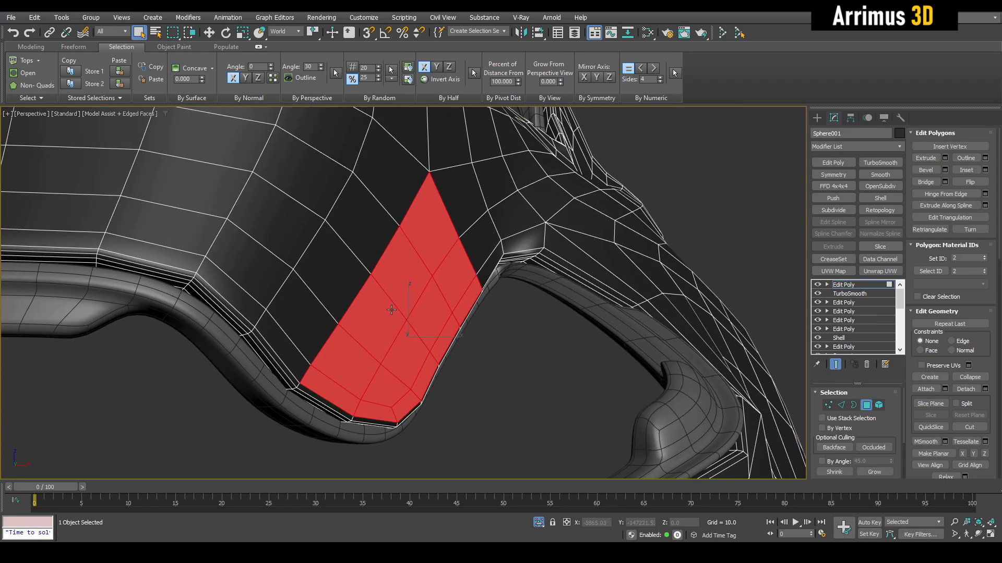
key(ctrl+shift+b)
drag(406, 308, 406, 286)
drag(421, 345, 420, 380)
key(w)
alt+middle_drag(463, 320, 484, 211)
scroll(466, 303, down, 3)
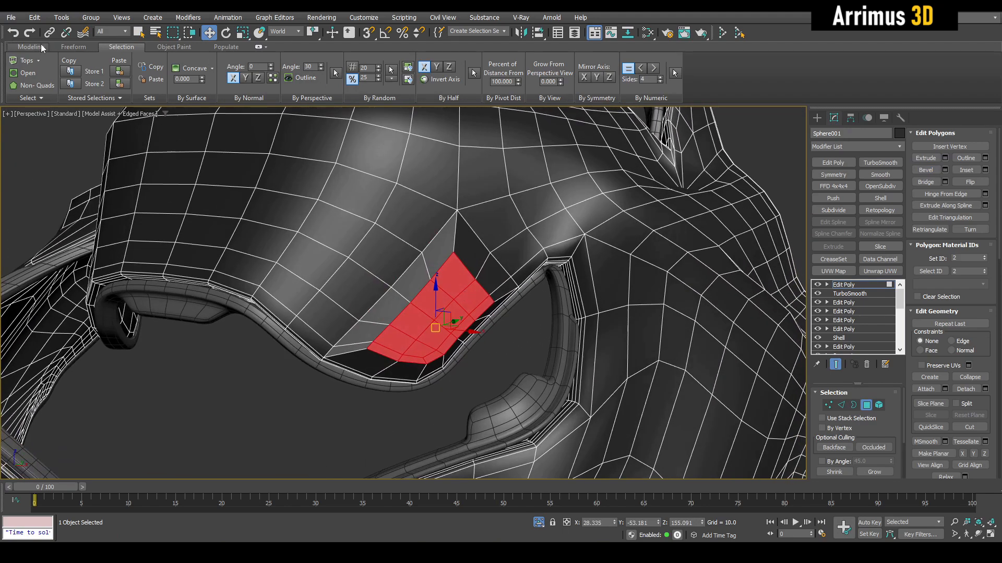
Apply GeoPoly repeatedly to the selected lobe polygons to even out their outline
scroll(538, 108, up, 2)
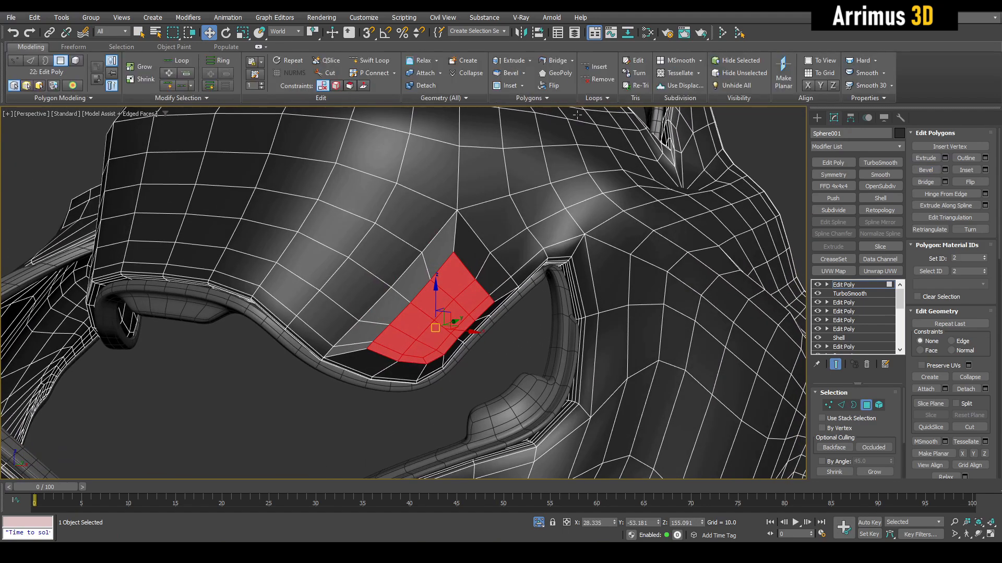
click(559, 76)
click(559, 75)
click(560, 76)
click(559, 75)
Move the selected lobe polygons slightly to refine the bevelled face's position
alt+middle_drag(509, 218, 459, 249)
drag(404, 353, 412, 339)
alt+middle_drag(412, 339, 467, 343)
drag(432, 340, 438, 338)
alt+middle_drag(441, 336, 489, 322)
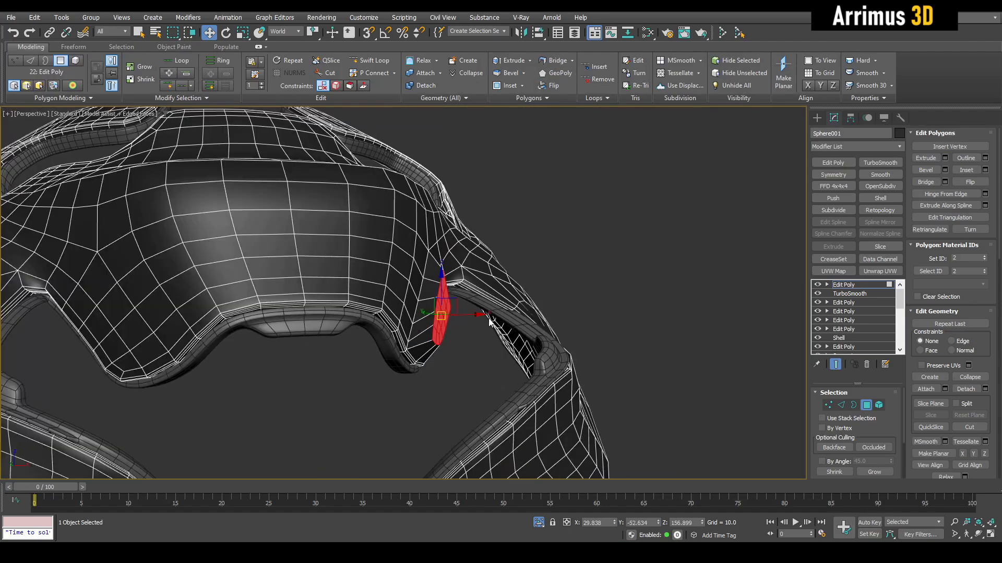
Finish the lobe polygon editing and add a Symmetry modifier mirrored across the X axis
key(4)
key(z)
click(850, 174)
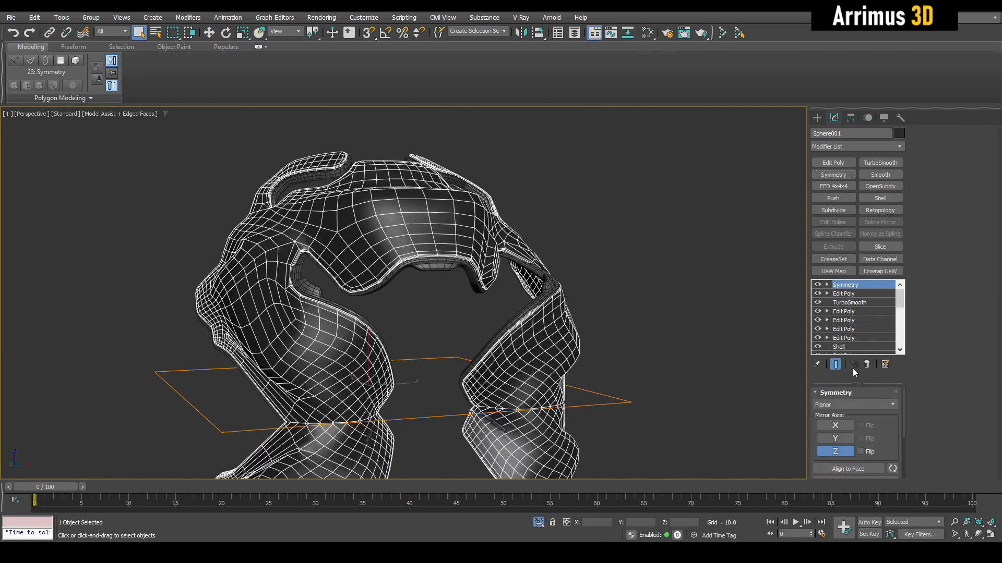
click(836, 425)
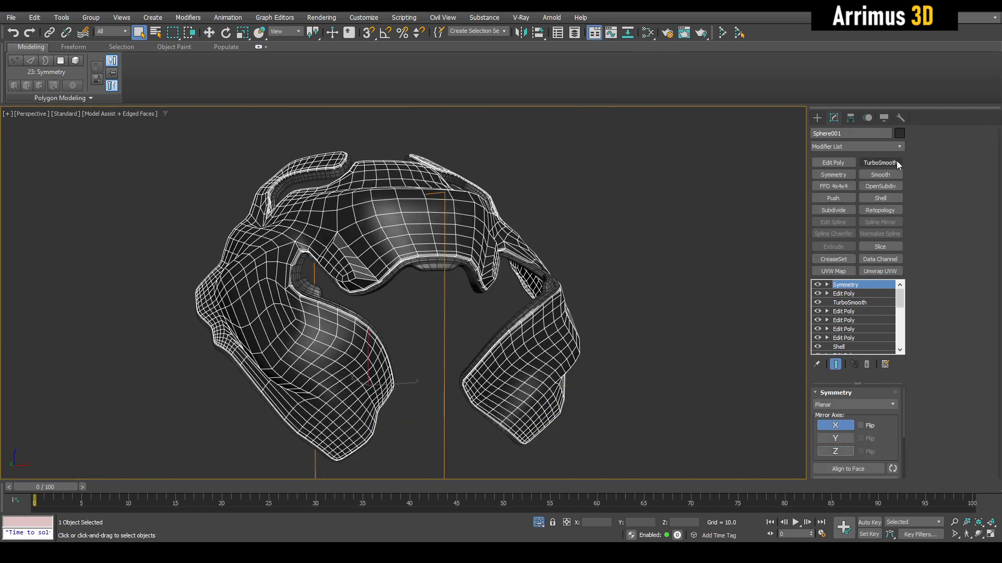
Add a TurboSmooth with Isoline Display above the Symmetry and check the shaded mirrored helmet
click(897, 163)
click(856, 437)
key(F4)
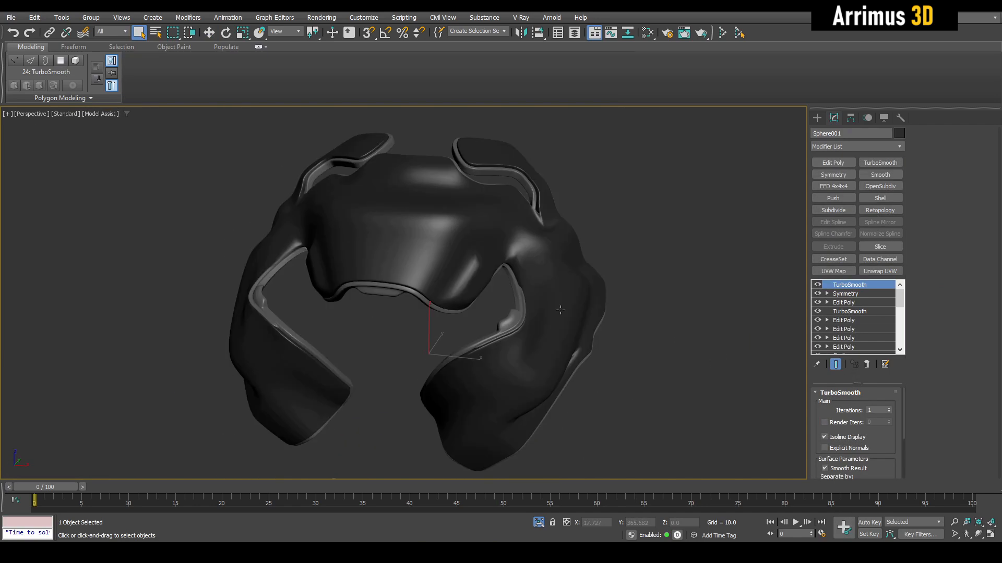
alt+middle_drag(561, 310, 582, 311)
key(F4)
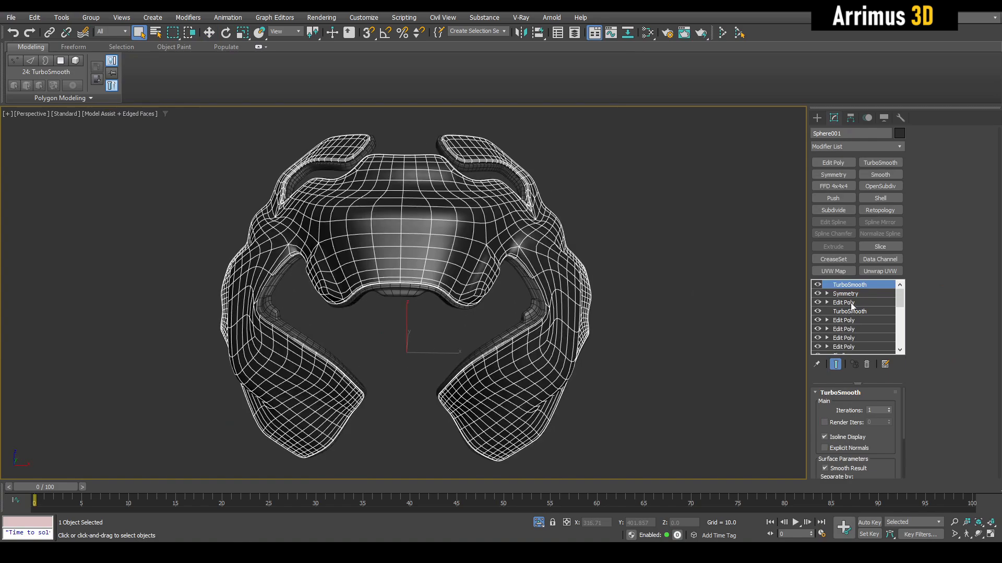
Add an Edit Poly below the Symmetry and select four polygons forming a slanted strip on the cheek beside the side opening
click(852, 304)
key(4)
scroll(595, 289, up, 4)
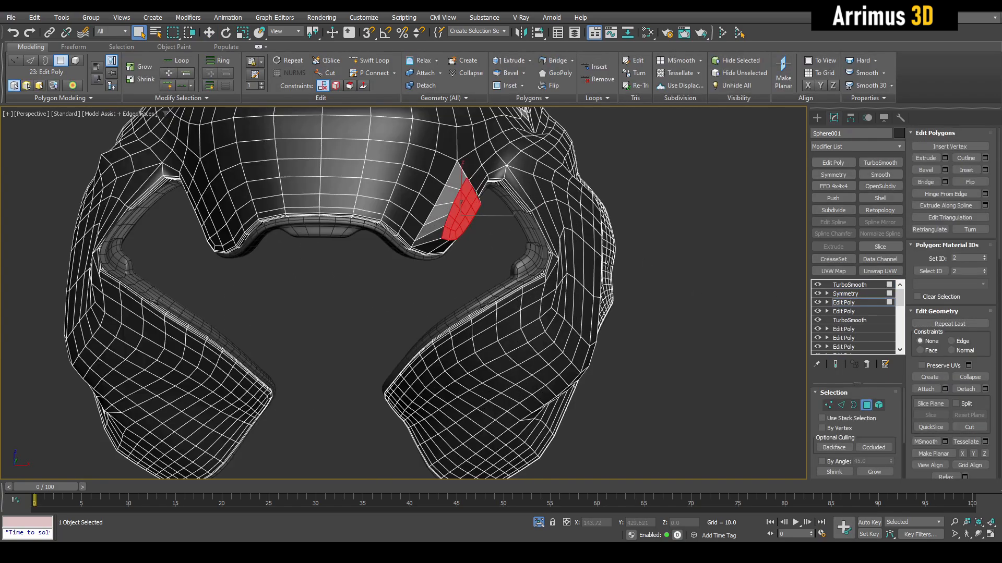
drag(684, 326, 685, 325)
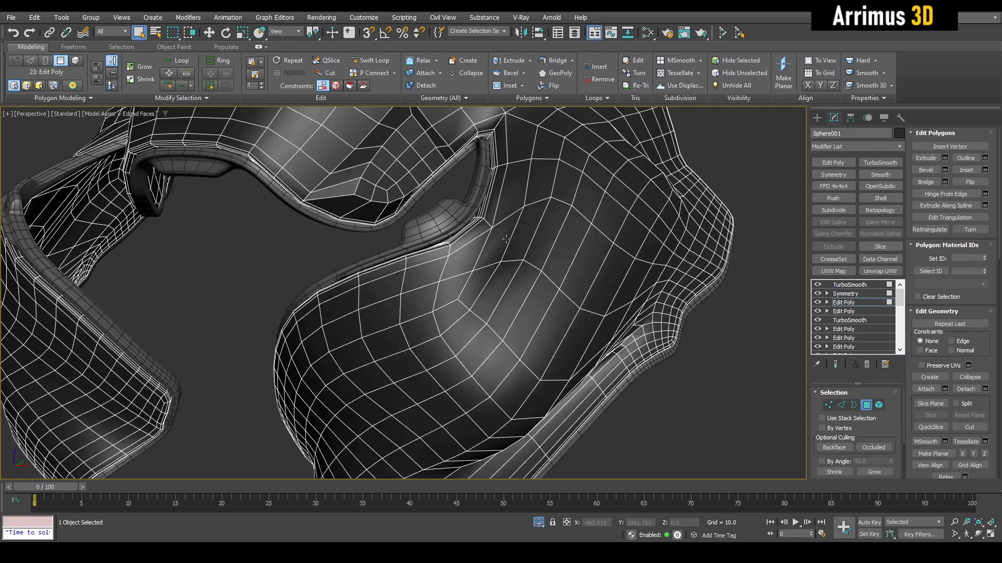
scroll(506, 239, up, 2)
click(476, 334)
ctrl+click(449, 329)
ctrl+click(474, 276)
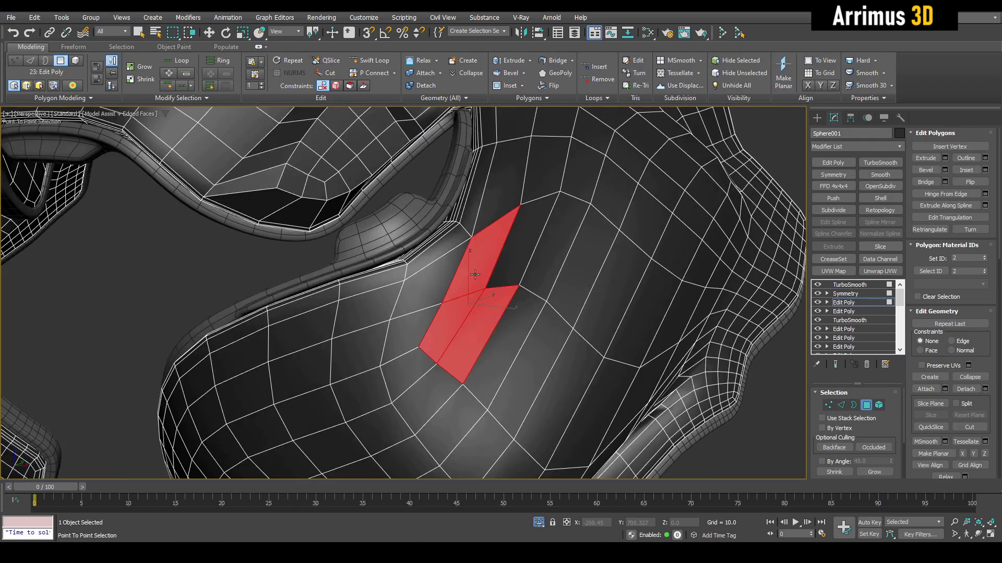
ctrl+click(512, 254)
Inset the slanted strip of polygons slightly and sink it into the cheek as a recessed slot
key(z)
key(i)
drag(427, 263, 427, 266)
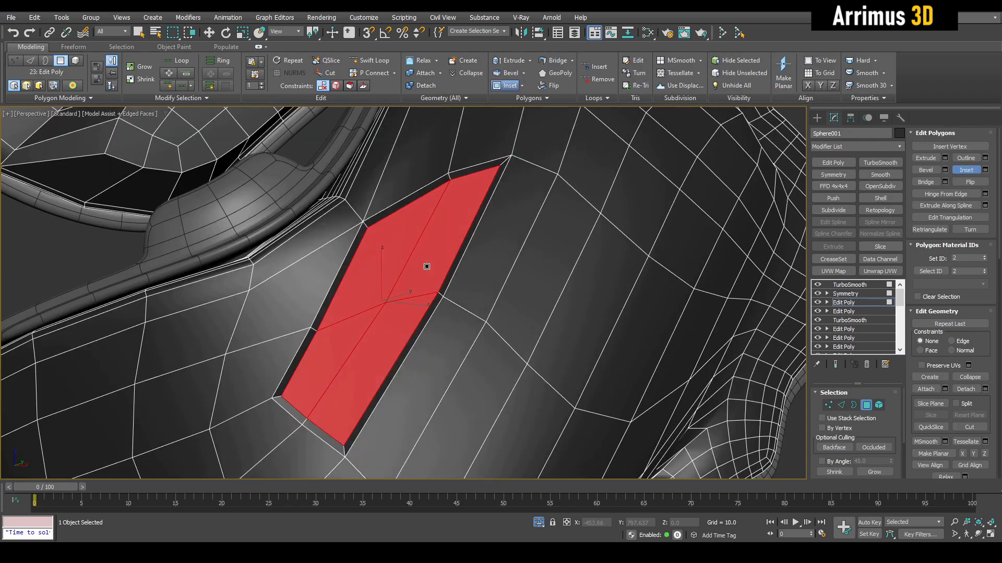
right_click(426, 267)
alt+middle_drag(421, 271, 441, 273)
key(ctrl+shift+b)
drag(417, 271, 401, 318)
click(418, 286)
key(r)
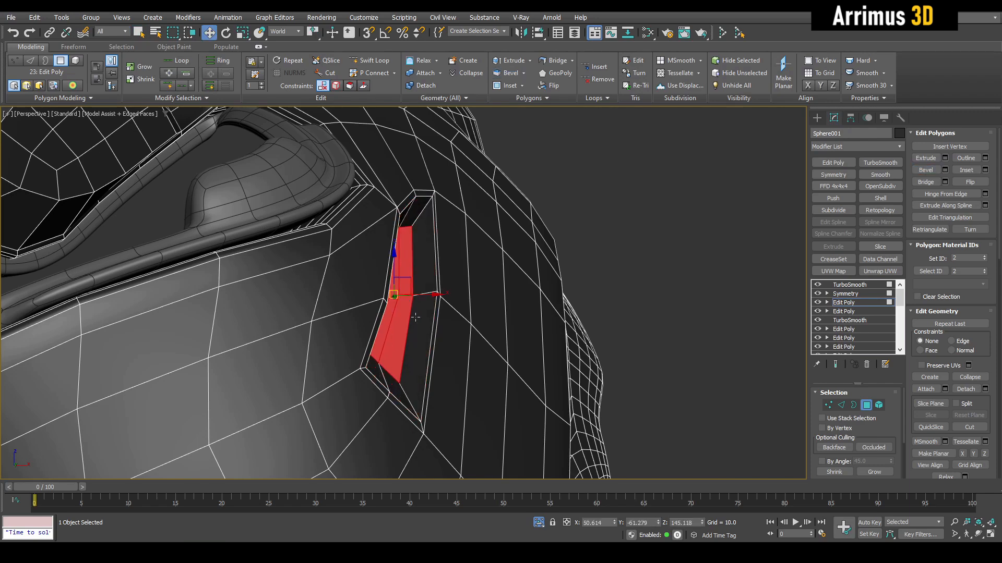
Adjust the size and position of the slot's floor polygons within the recess and finish polygon editing
mouse_move(402, 317)
alt+middle_down()
mouse_move(355, 315)
mouse_move(377, 289)
alt+middle_up()
key(w)
key(shift+i)
drag(377, 288, 353, 288)
key(w)
scroll(361, 286, down, 3)
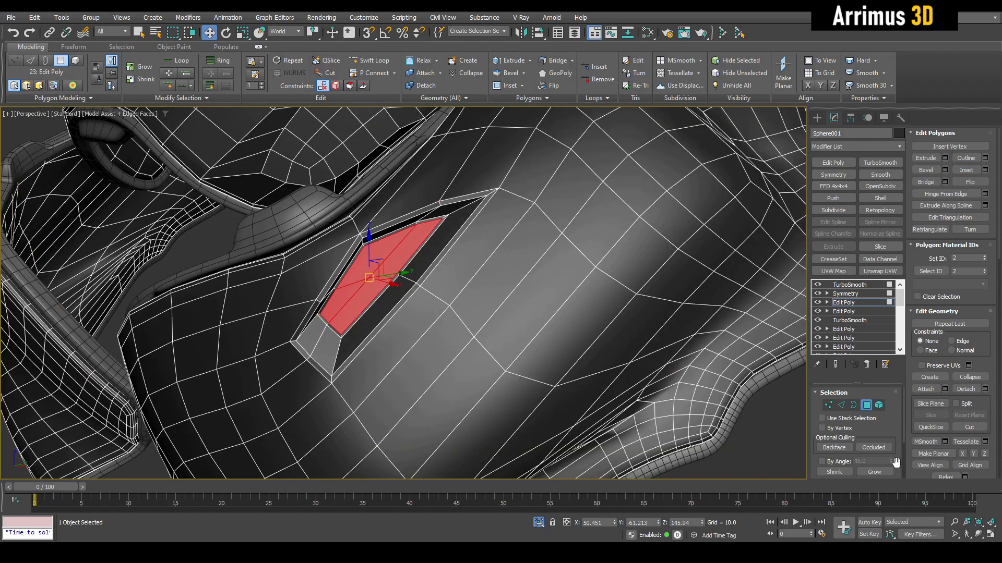
scroll(626, 323, down, 2)
alt+middle_drag(620, 299, 641, 271)
scroll(476, 267, up, 5)
key(4)
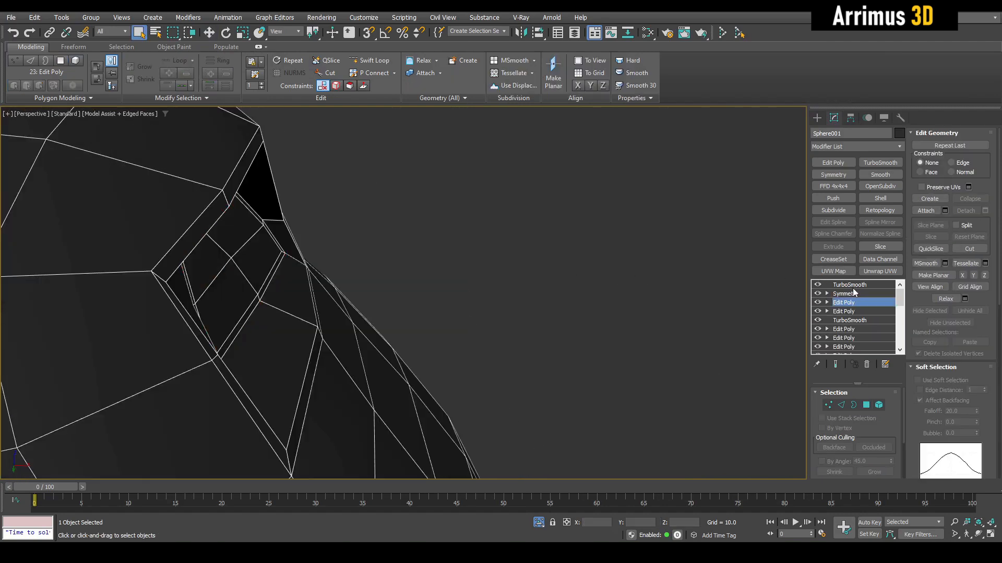
Set the top TurboSmooth to 2 iterations and check the smoothed slot in shaded view
key(F4)
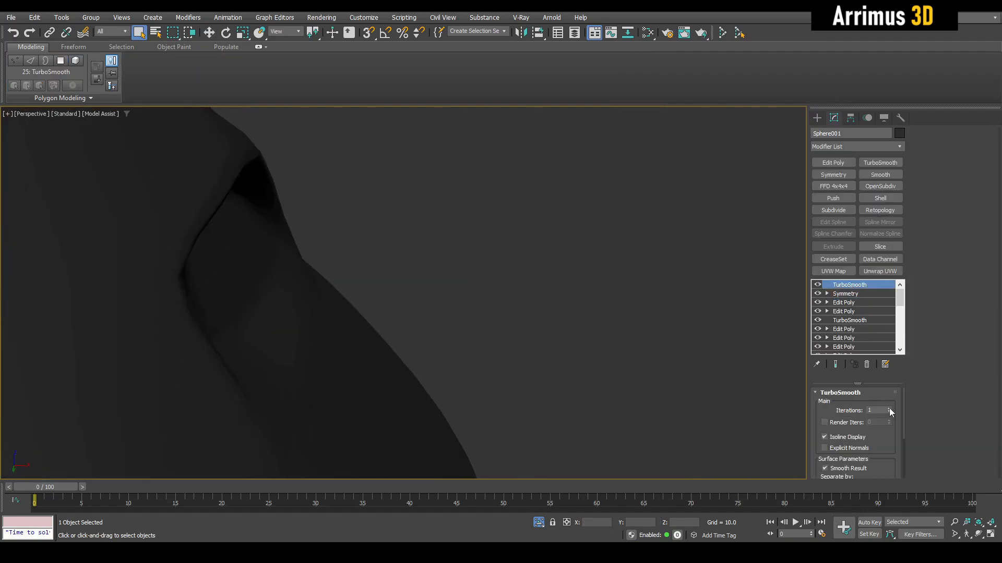
click(889, 408)
scroll(577, 302, down, 6)
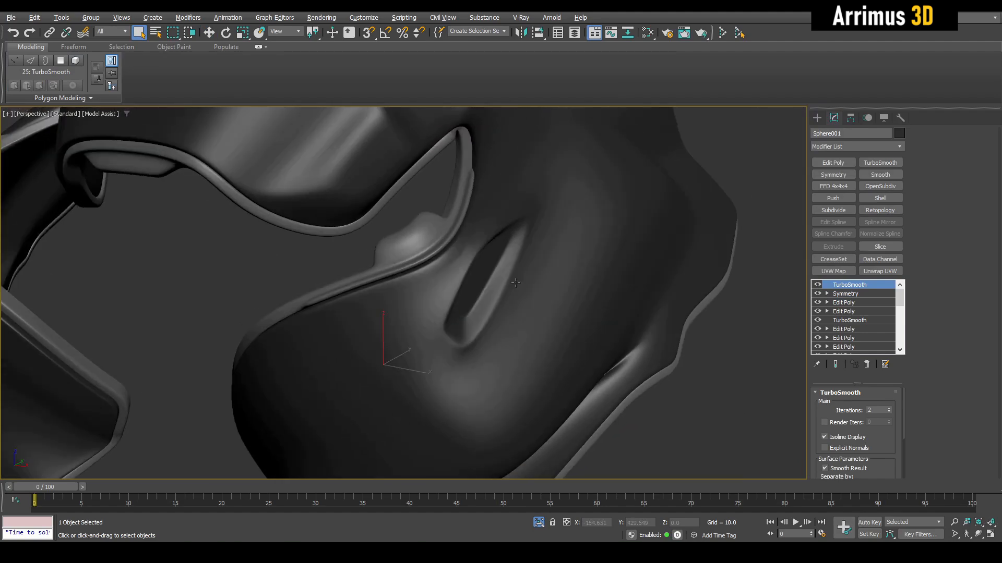
alt+middle_drag(515, 283, 760, 298)
key(F4)
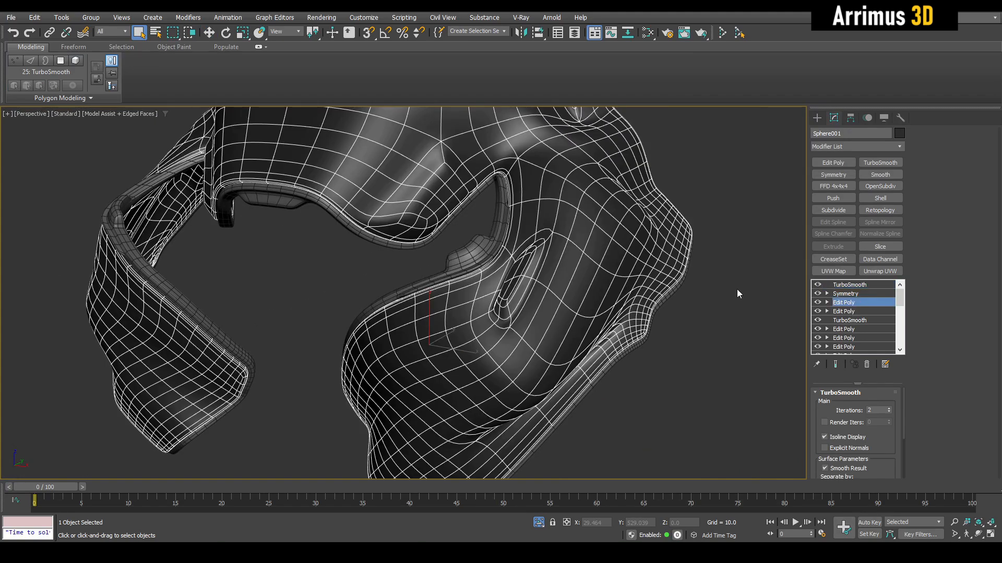
Add another Edit Poly below the Symmetry and select alternating polygons in a checkerboard pattern on the lower cheek panel
key(4)
alt+middle_drag(599, 302, 609, 240)
key(F4)
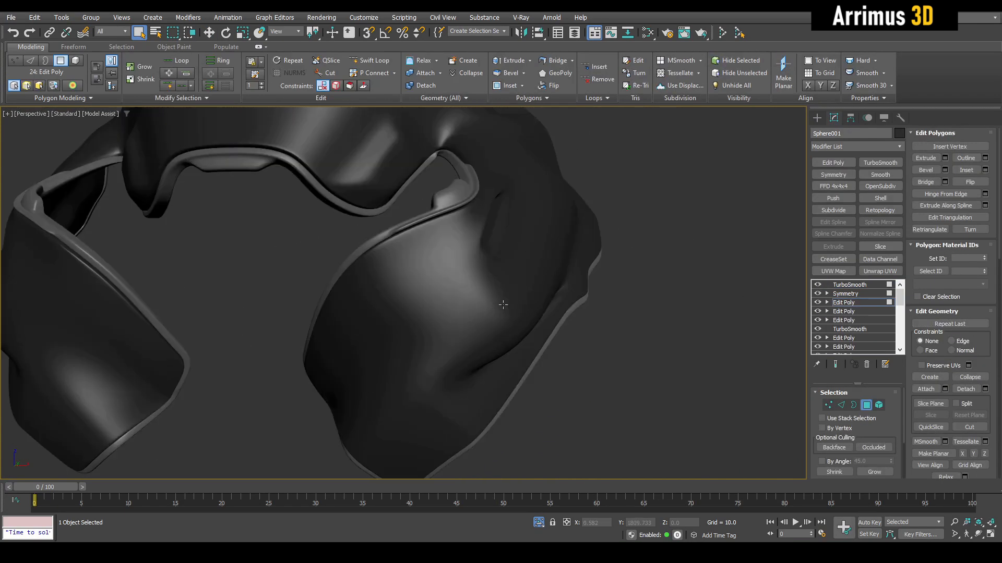
scroll(503, 305, down, 3)
scroll(456, 274, up, 10)
key(F4)
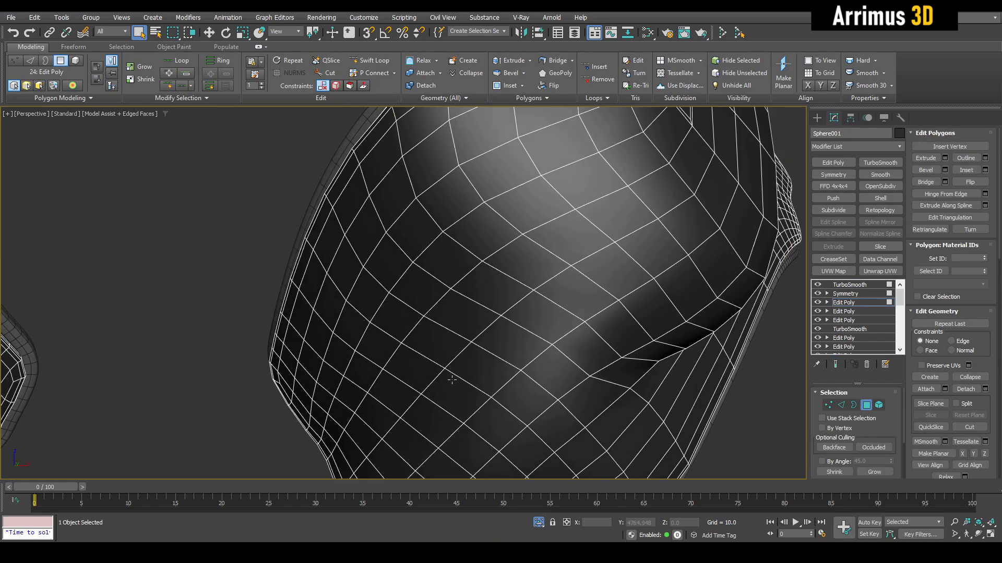
click(445, 398)
ctrl+click(443, 352)
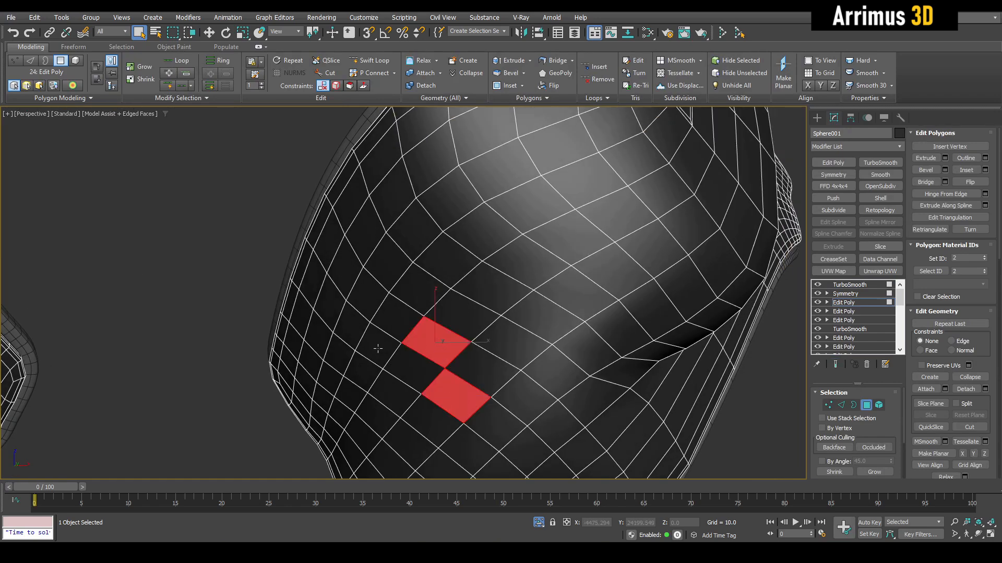
ctrl+click(383, 278)
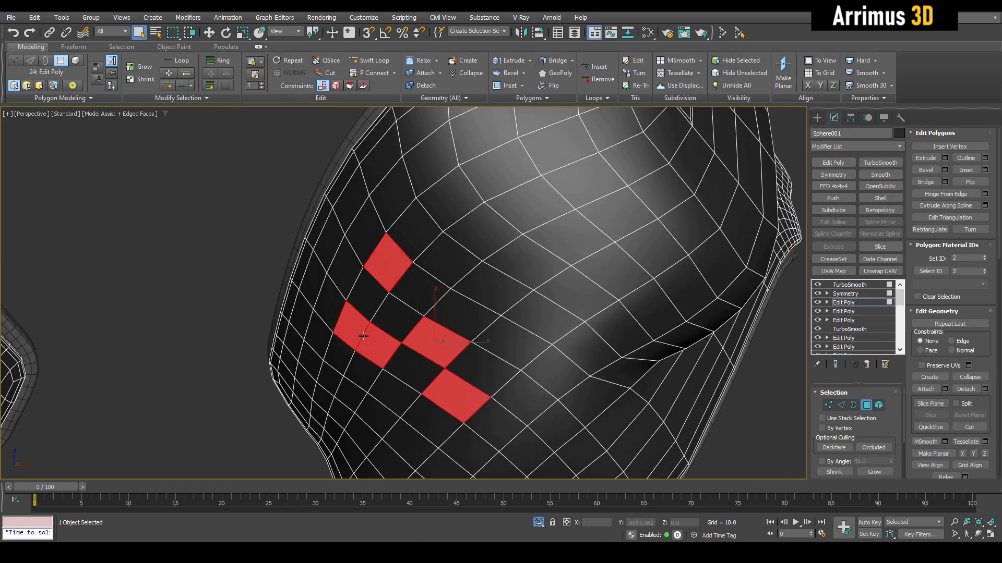
ctrl+click(390, 276)
ctrl+click(374, 296)
ctrl+click(420, 291)
ctrl+click(512, 346)
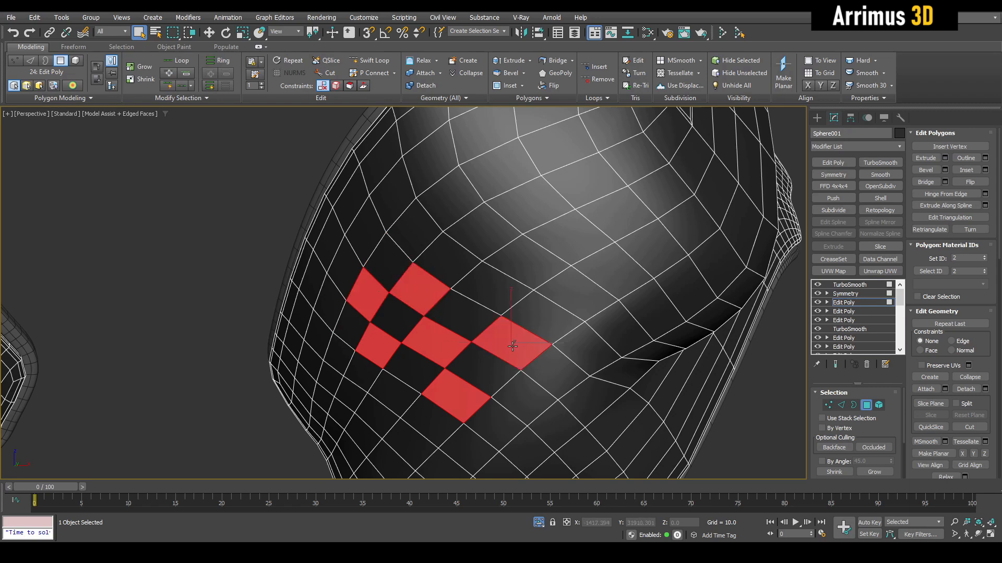
Extend the checkerboard selection with more alternating polygons towards the upper cheek and the panel's front edge
ctrl+click(420, 236)
ctrl+click(492, 288)
middle_drag(472, 312, 481, 283)
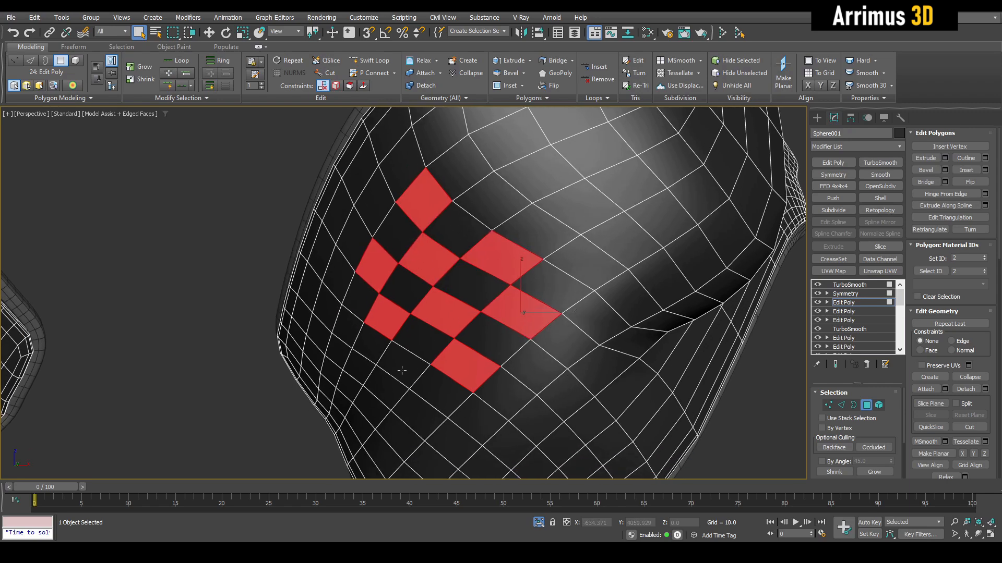
ctrl+click(403, 364)
ctrl+click(346, 334)
ctrl+click(497, 207)
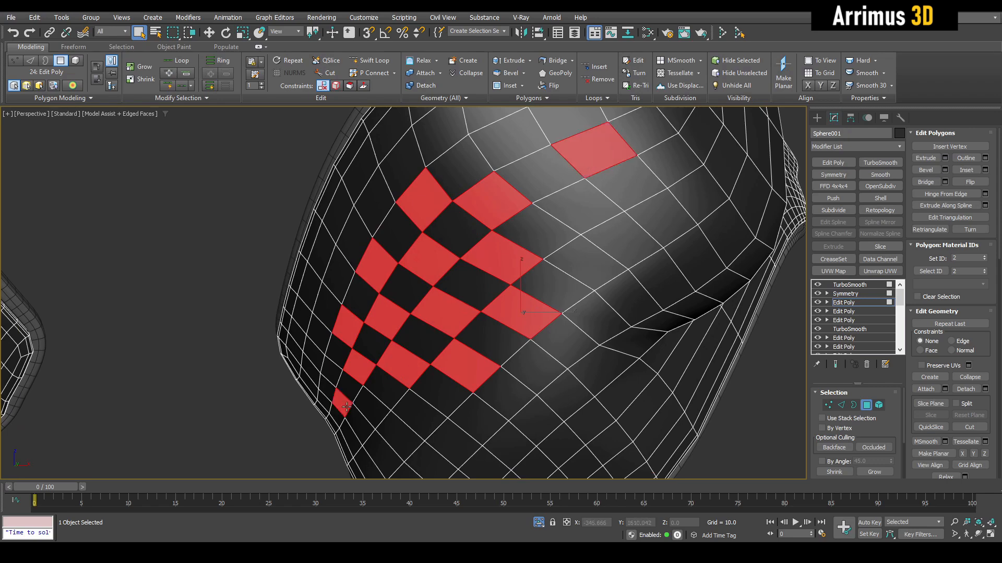
Add a fresh Edit Poly and bevel the checkerboard polygons with a reduced outline so each becomes a smaller inner face
scroll(346, 407, down, 5)
click(834, 163)
key(4)
scroll(422, 368, up, 5)
alt+middle_drag(421, 368, 471, 292)
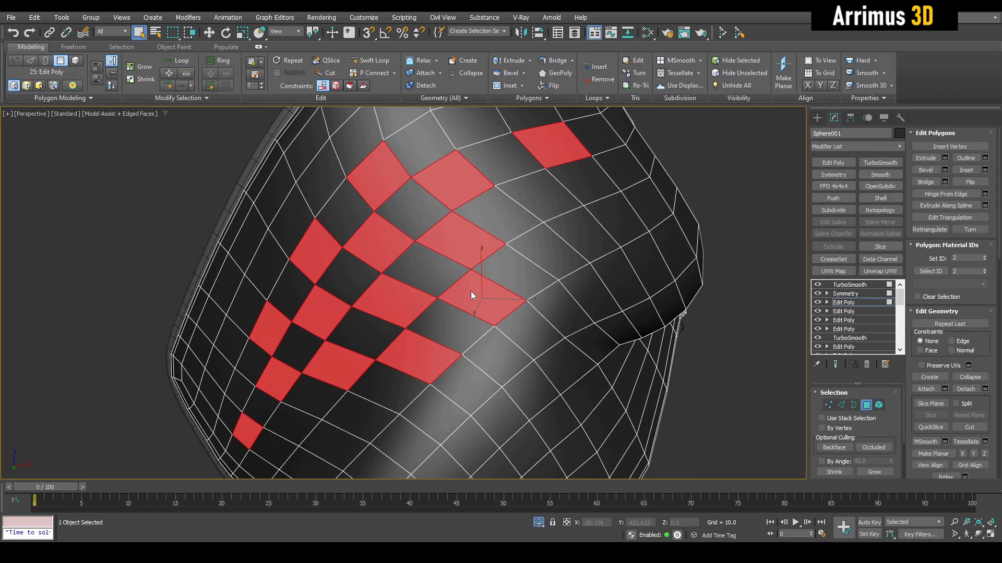
key(ctrl+shift+b)
drag(541, 249, 541, 273)
click(483, 289)
Scale and move the small inner faces on the cheek to adjust their shape and placement
key(shift+x)
key(shift+x)
key(1)
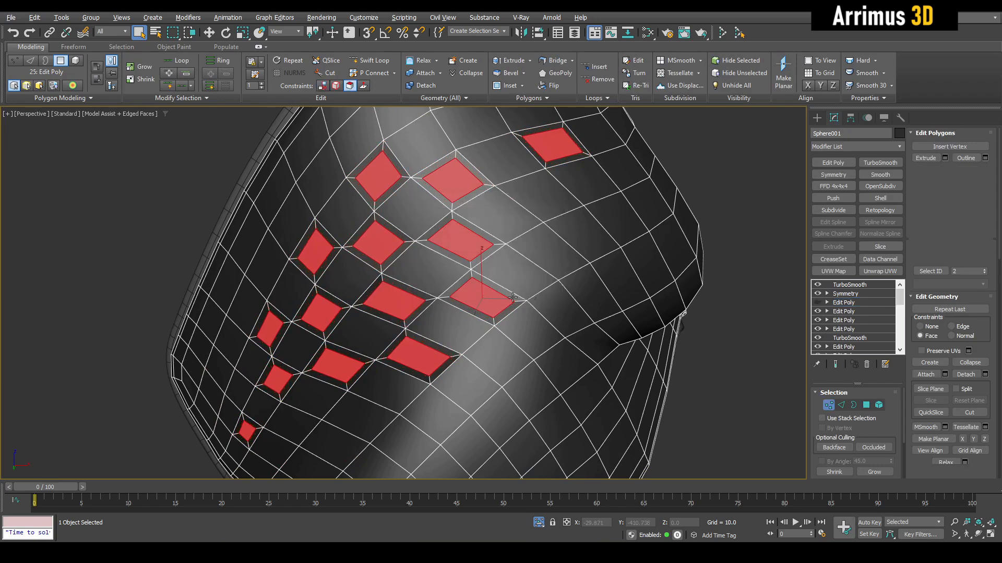
middle_drag(498, 284, 496, 279)
key(r)
mouse_move(379, 295)
mouse_down()
mouse_move(370, 309)
mouse_move(367, 298)
mouse_up()
key(w)
alt+middle_drag(383, 278, 402, 272)
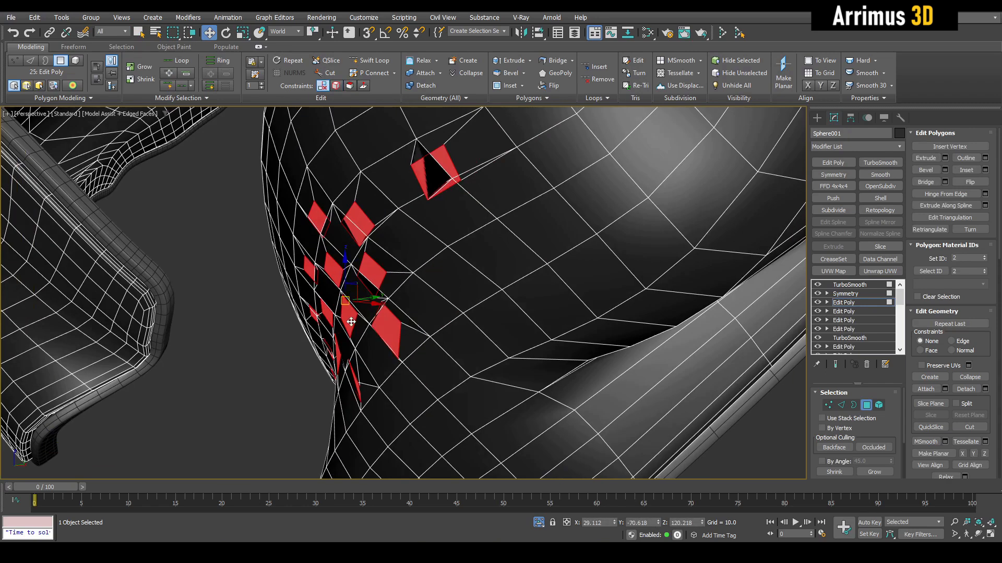
drag(351, 322, 364, 315)
Examine the adjusted cheek faces in shaded and edged-face views from several distances
key(F4)
key(4)
alt+middle_drag(367, 311, 455, 284)
scroll(457, 274, down, 4)
scroll(441, 281, down, 3)
scroll(437, 278, up, 3)
key(F4)
scroll(437, 282, up, 4)
key(4)
Change the transform centre and scale the selected square cheek faces down slightly
key(r)
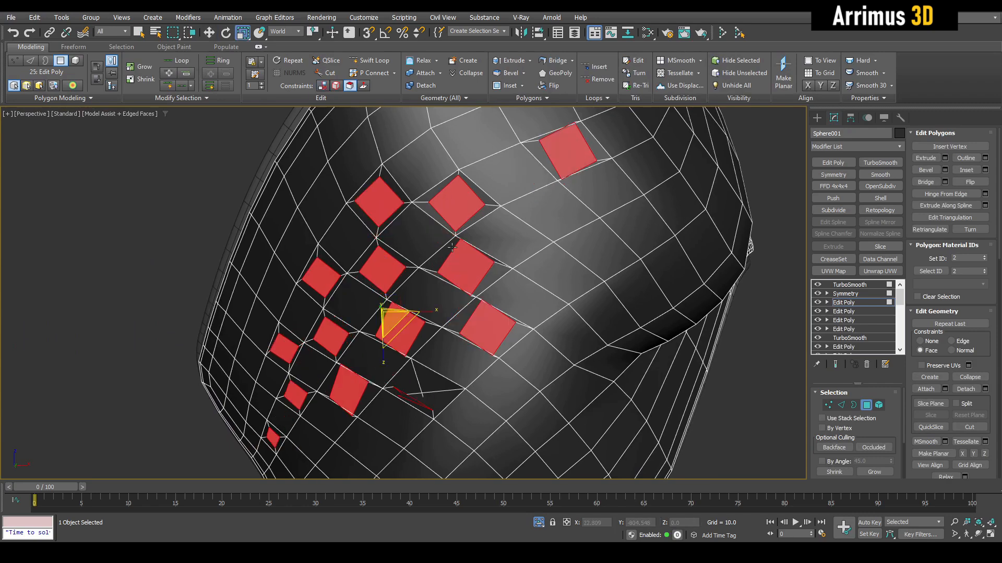
click(276, 33)
click(316, 33)
click(316, 50)
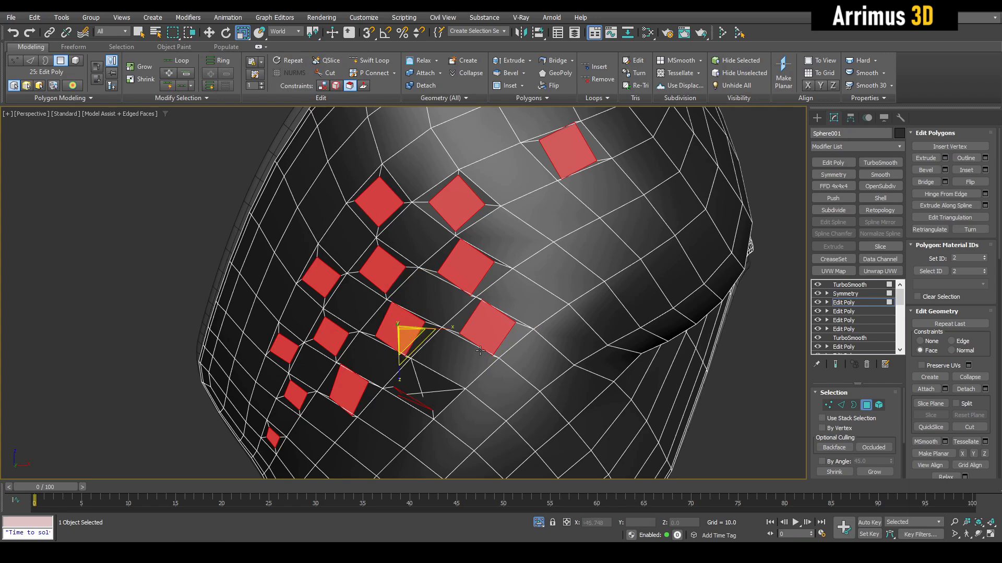
drag(411, 335, 408, 341)
middle_drag(409, 341, 428, 312)
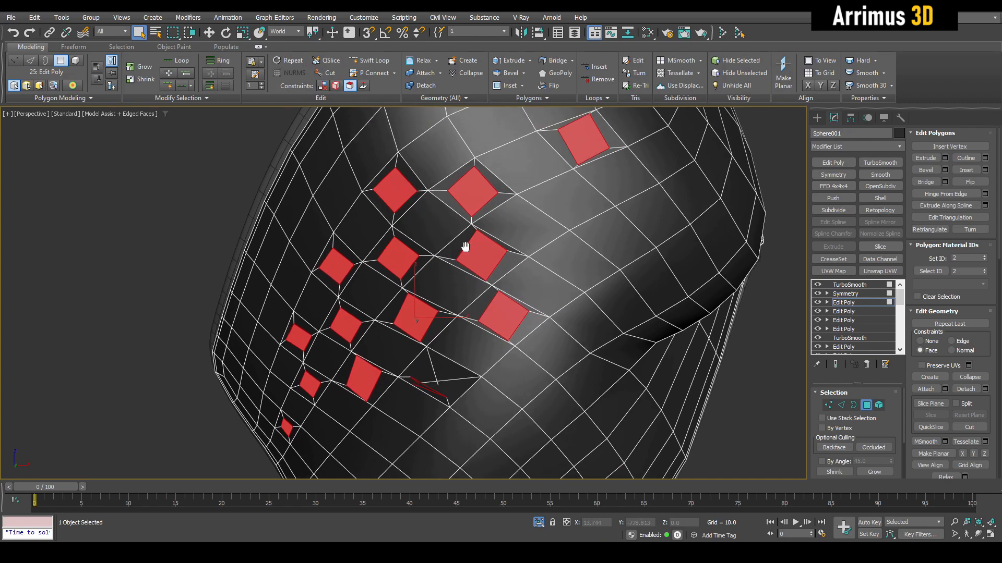
Rotate and move the twisted lower cheek face so it sits flat inside its surrounding polygon
scroll(506, 308, up, 10)
key(ctrl+z)
alt+middle_drag(506, 309, 500, 300)
key(e)
drag(499, 298, 512, 264)
key(w)
drag(466, 323, 455, 298)
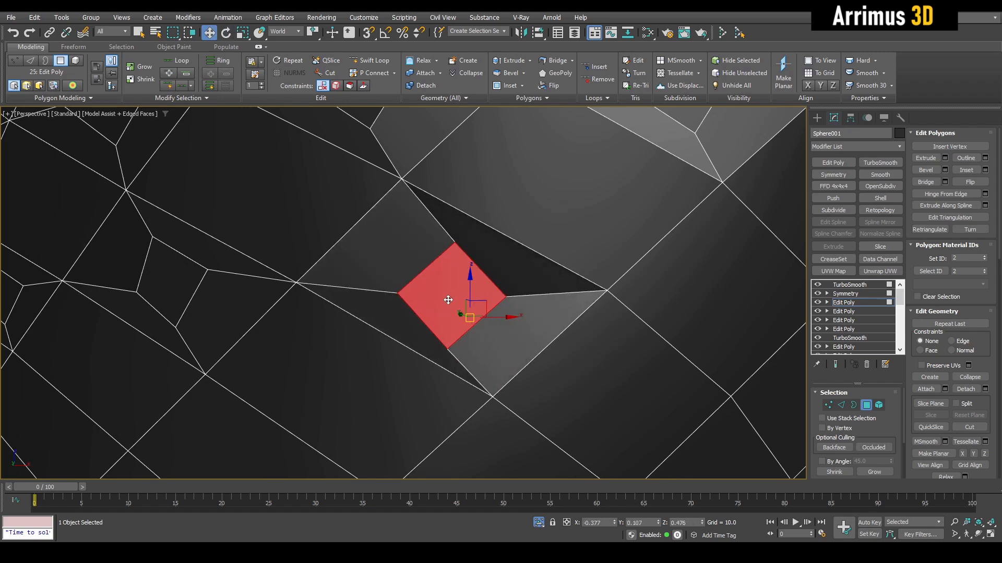
key(e)
drag(498, 268, 488, 252)
key(q)
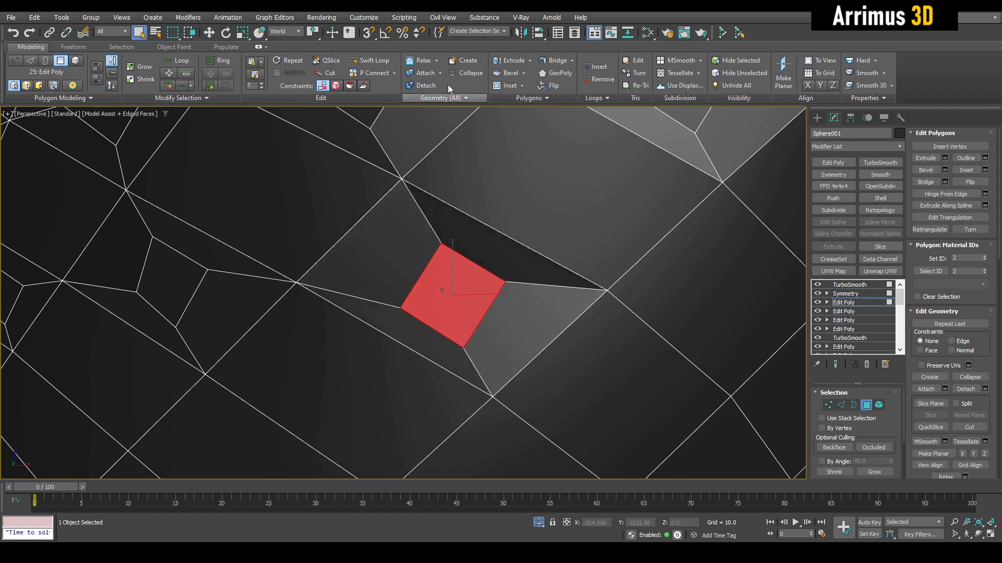
alt+middle_drag(480, 261, 465, 246)
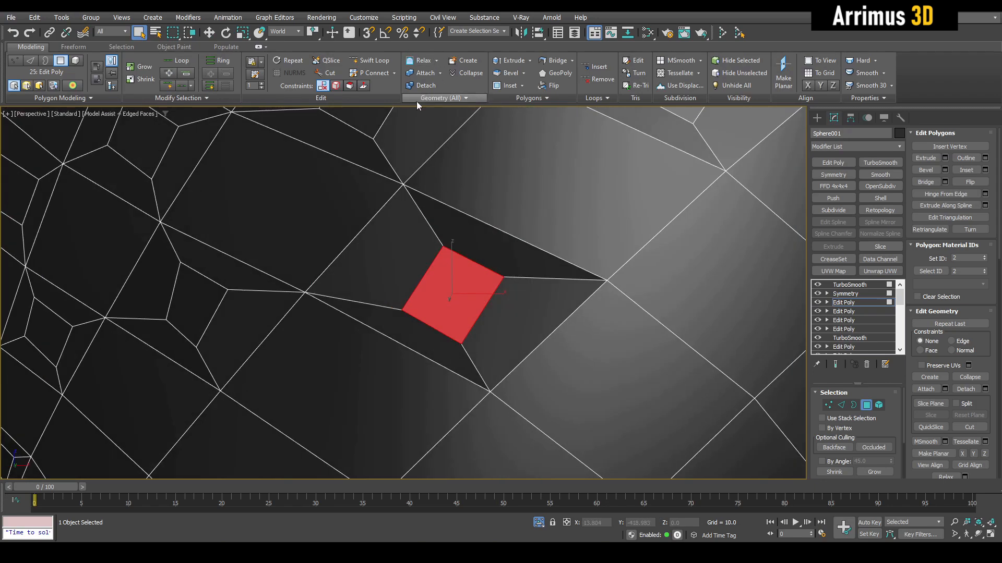
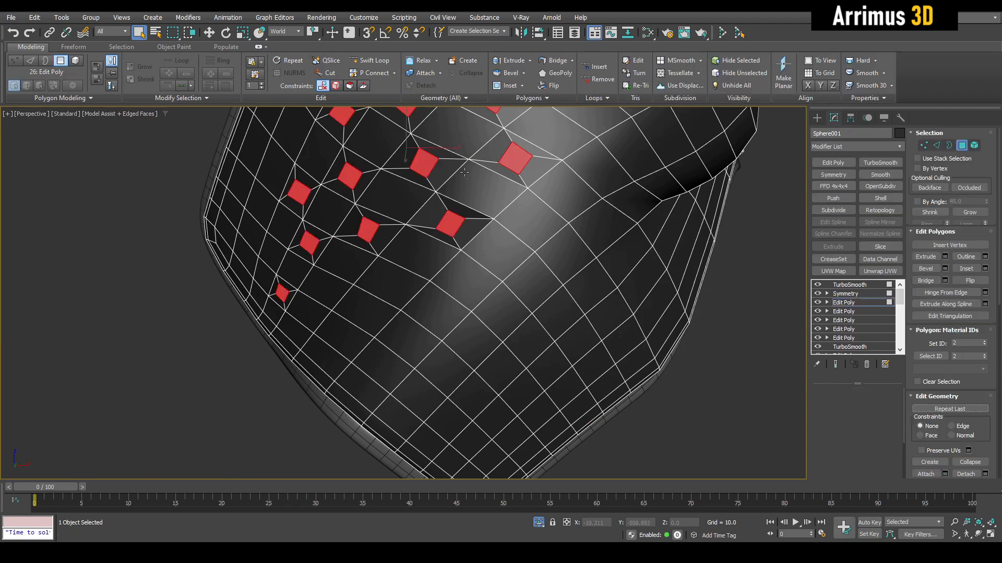
Bevel the square cheek faces by Local Normal with outline -0.16, then bevel them inward with height about -0.74 to form holes
middle_drag(464, 172, 460, 233)
key(ctrl+shift+b)
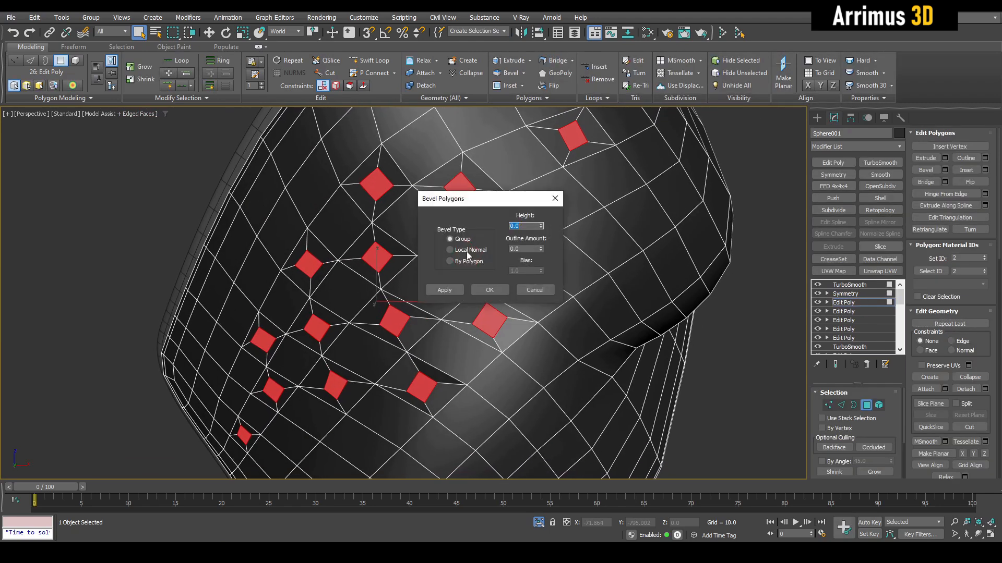
drag(541, 251, 541, 258)
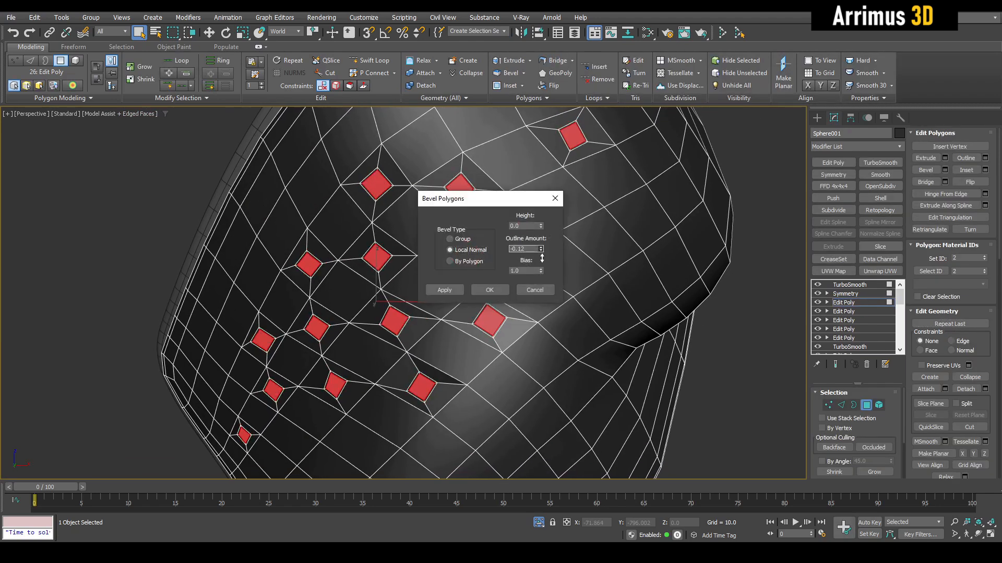
click(447, 291)
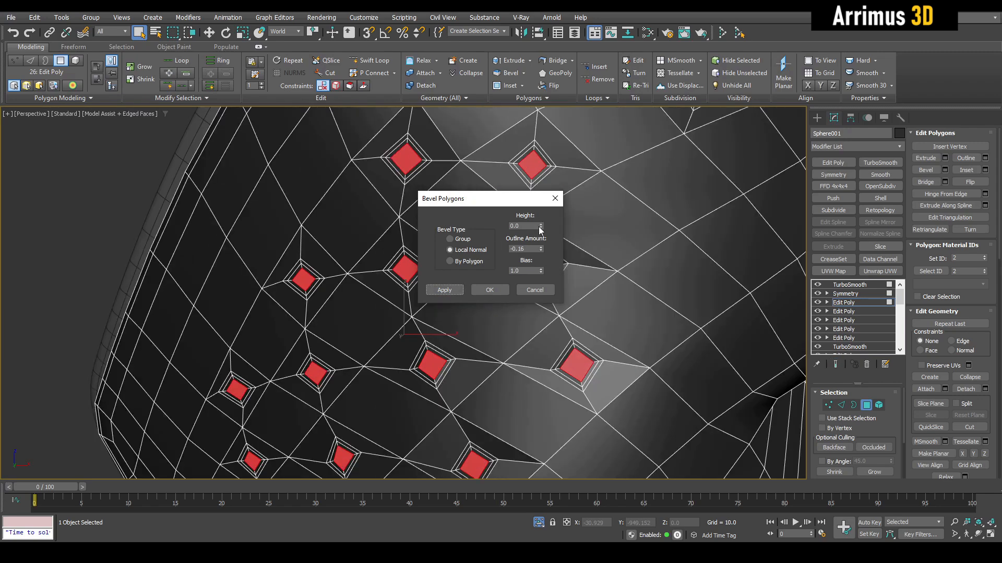
drag(541, 228, 515, 301)
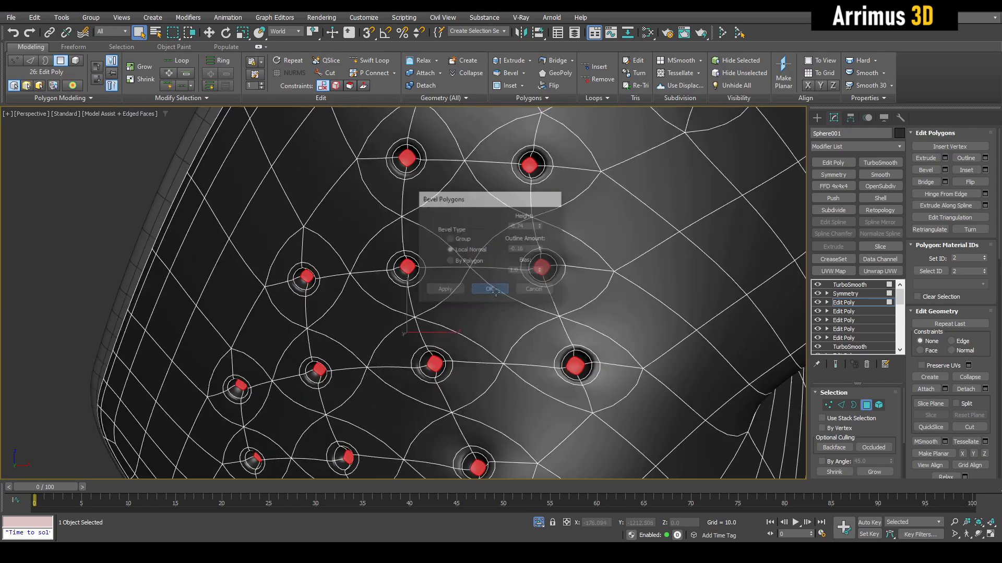
click(493, 292)
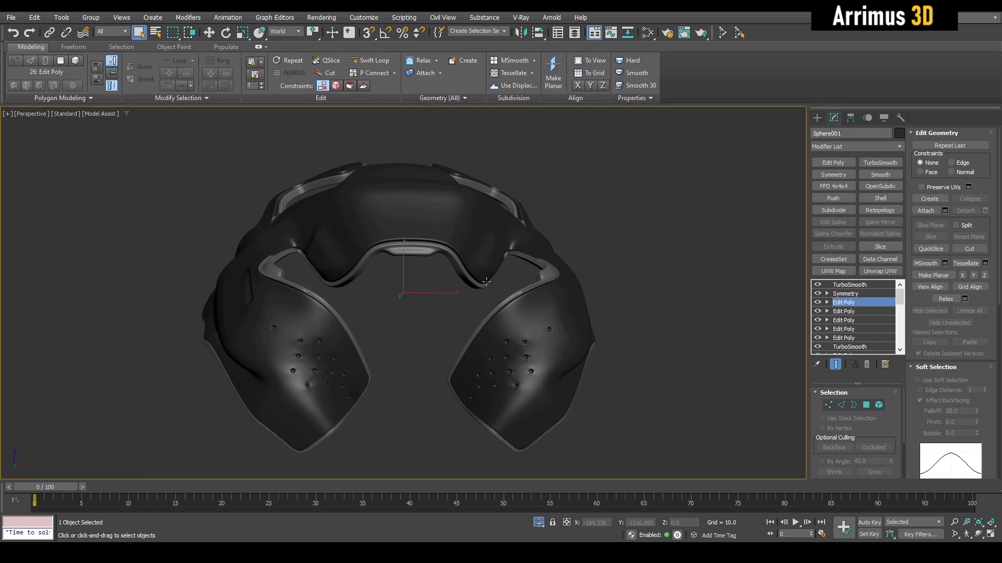
Try to rotate the floor polygons of the small cheek holes together, and undo the rotation
scroll(438, 287, up, 10)
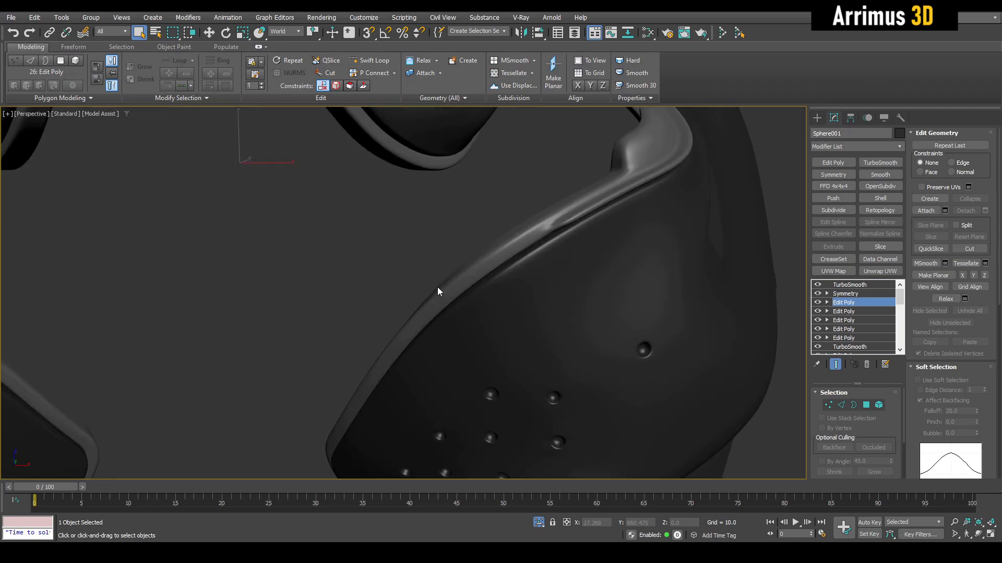
scroll(441, 241, down, 5)
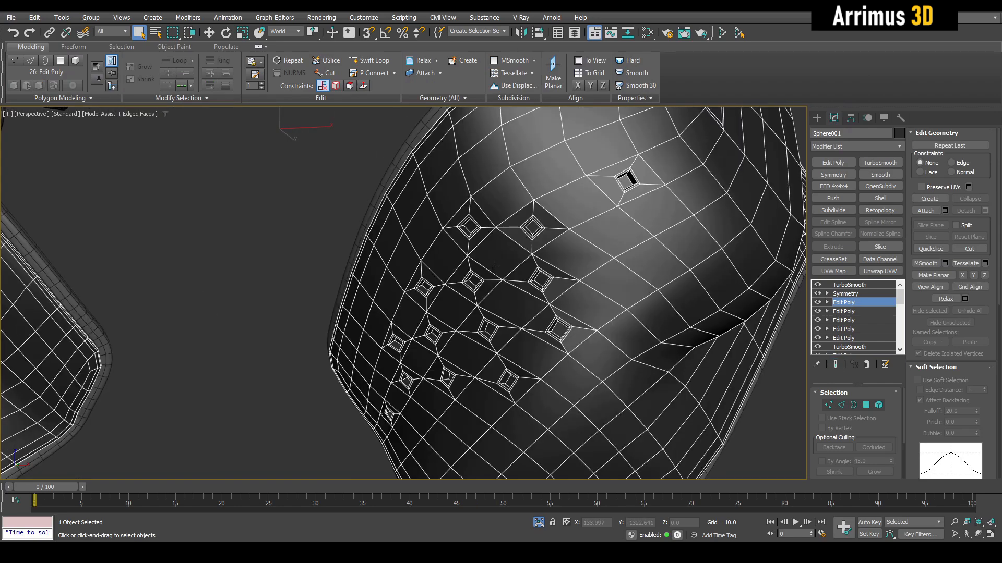
scroll(493, 265, up, 3)
key(4)
key(e)
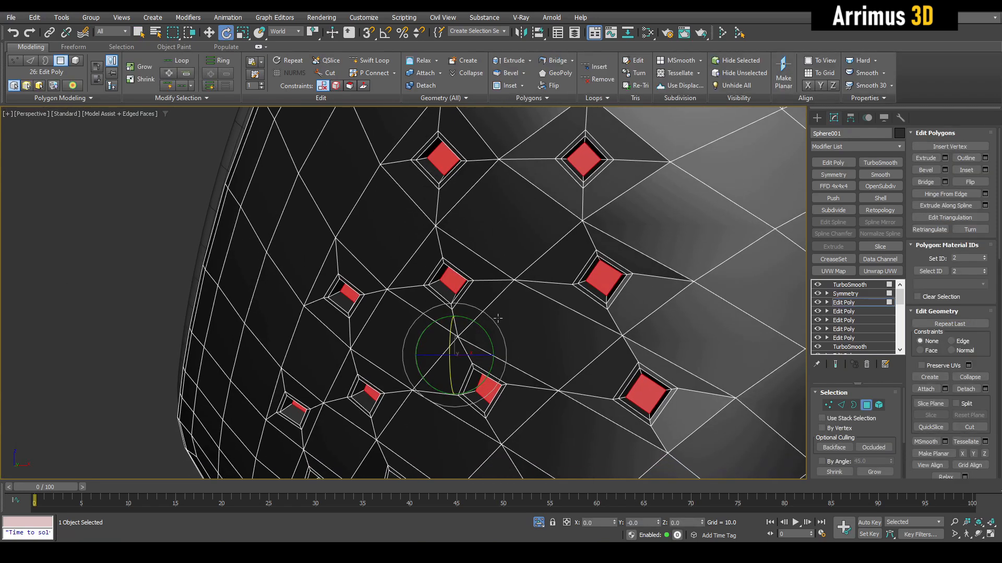
drag(476, 341, 440, 319)
key(ctrl+z)
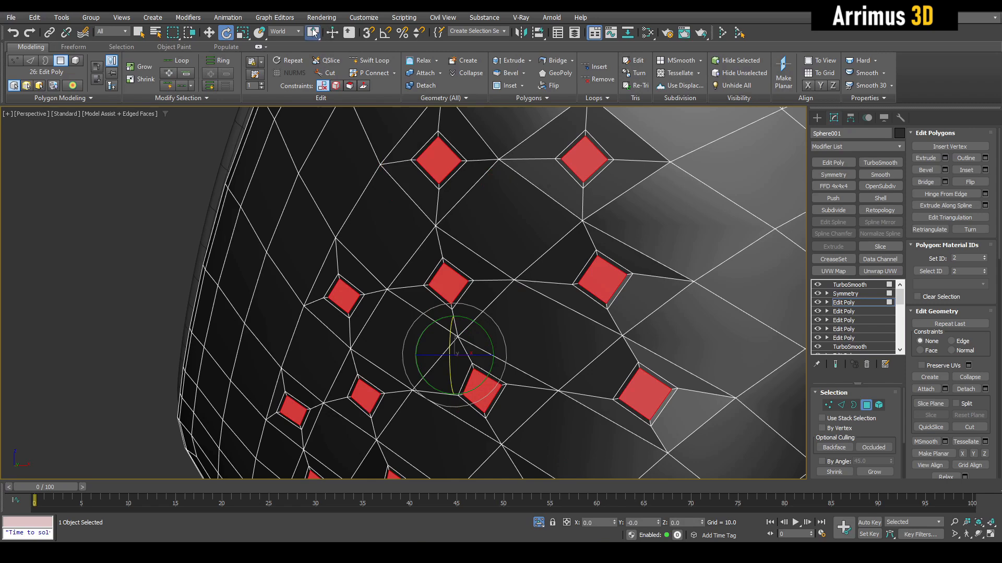
Try to rotate and scale each cheek hole's floor polygon about its own pivot, and check the smoothed result
click(313, 49)
drag(636, 386, 599, 368)
middle_drag(599, 369, 600, 346)
key(r)
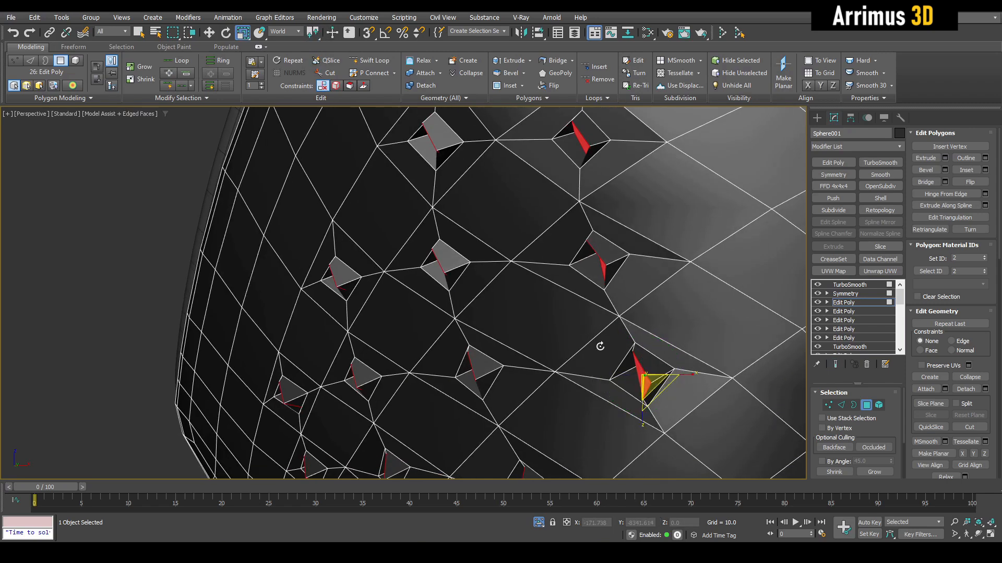
drag(652, 382, 650, 399)
key(F4)
middle_drag(625, 372, 531, 337)
scroll(564, 362, down, 4)
Undo the last scaling and rotation of the hole polygons and leave polygon editing
key(ctrl+z)
key(ctrl+z)
key(4)
key(q)
scroll(558, 334, down, 3)
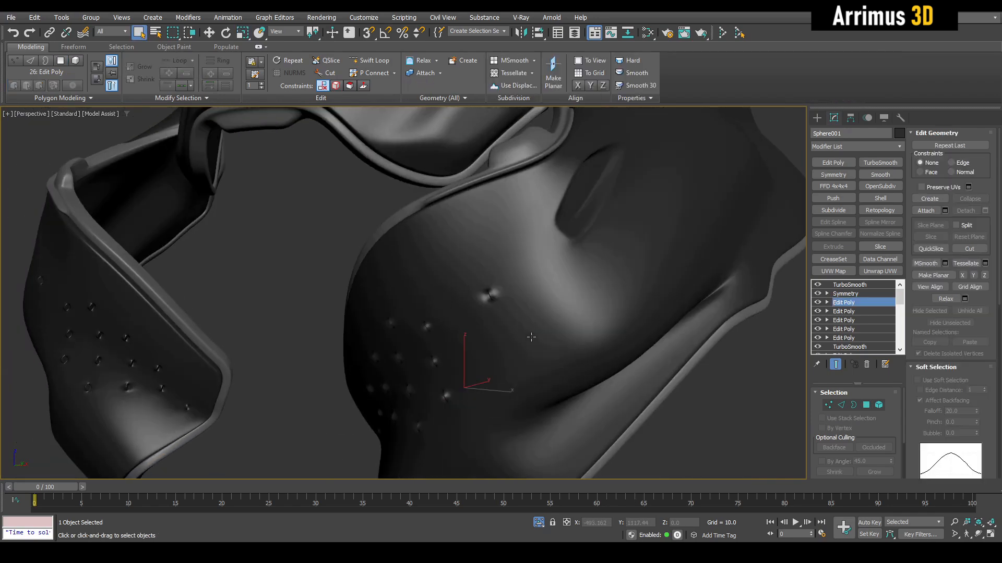
Rotate the floor polygons of the cheek holes individually, scale them, and check the smoothed holes
key(F4)
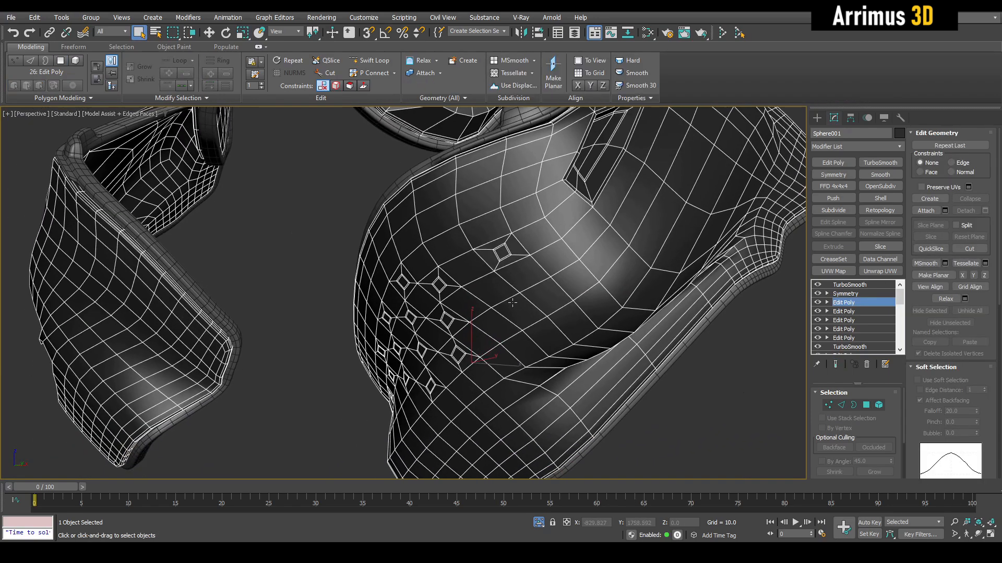
scroll(522, 319, up, 5)
key(e)
alt+middle_drag(486, 308, 533, 325)
key(4)
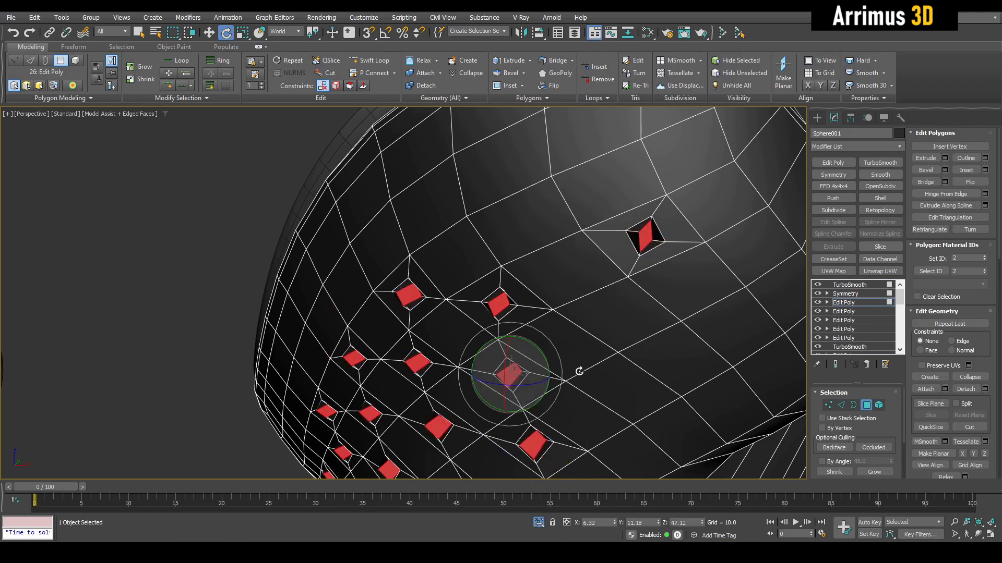
key(r)
drag(512, 371, 514, 378)
key(F4)
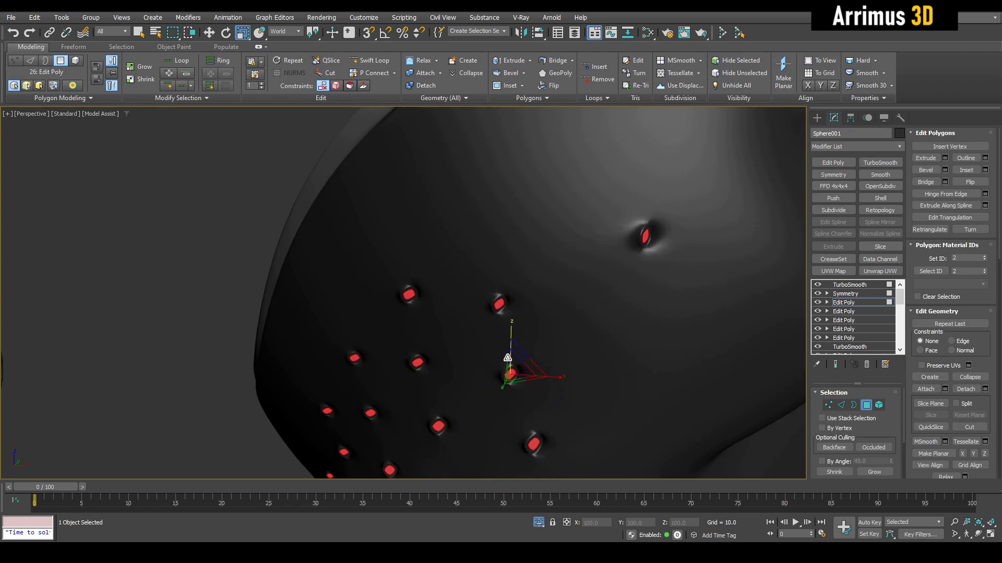
Deselect the hole polygons and select the strip of three polygons along the cheek guard's inner upper rim
scroll(461, 284, down, 5)
alt+middle_drag(462, 283, 399, 253)
key(q)
click(400, 252)
key(F4)
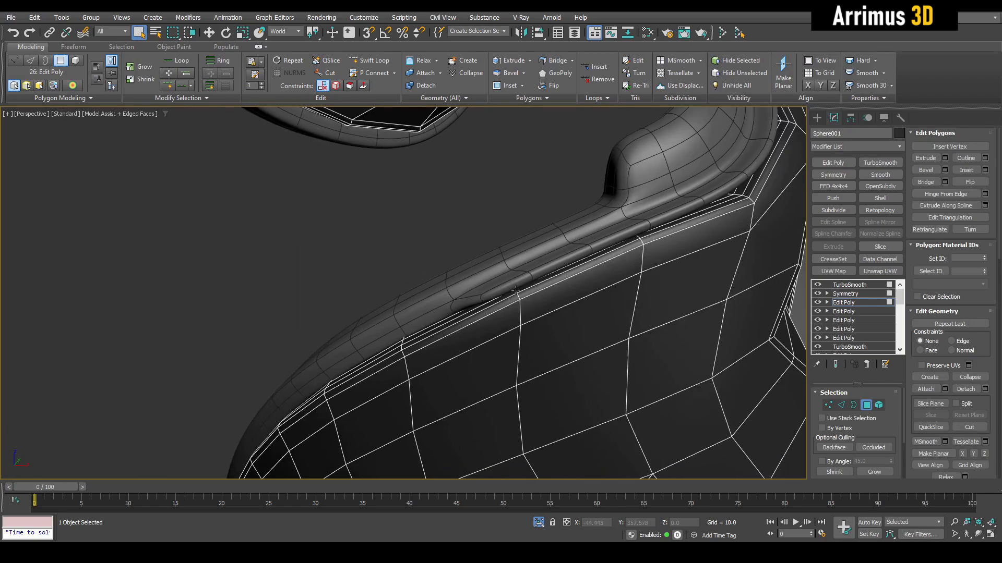
click(566, 298)
click(420, 379)
click(399, 373)
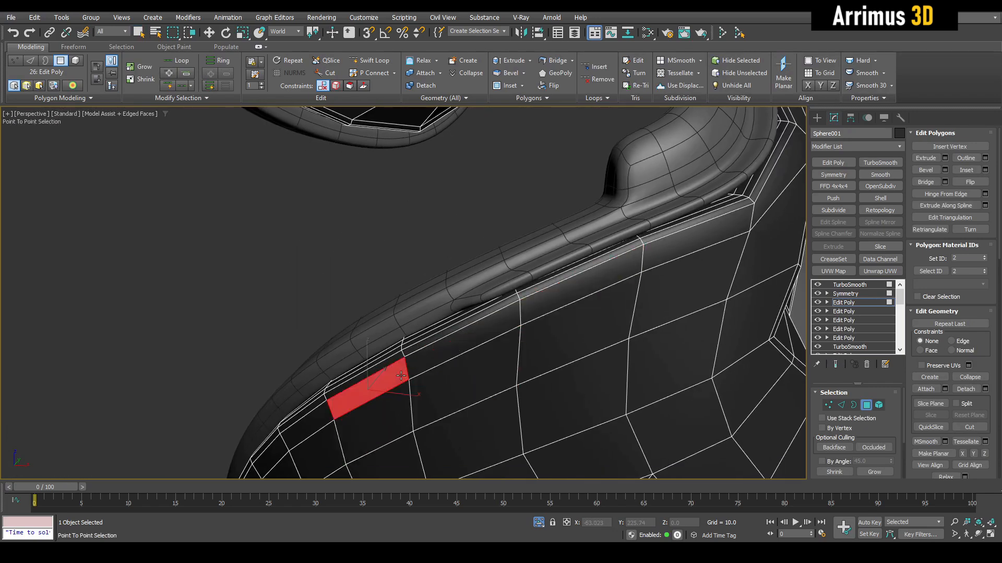
shift+click(566, 291)
Move the selected rim strip outward from the cheek guard and check its smoothed shape
alt+middle_drag(566, 290, 449, 272)
key(w)
scroll(449, 272, down, 3)
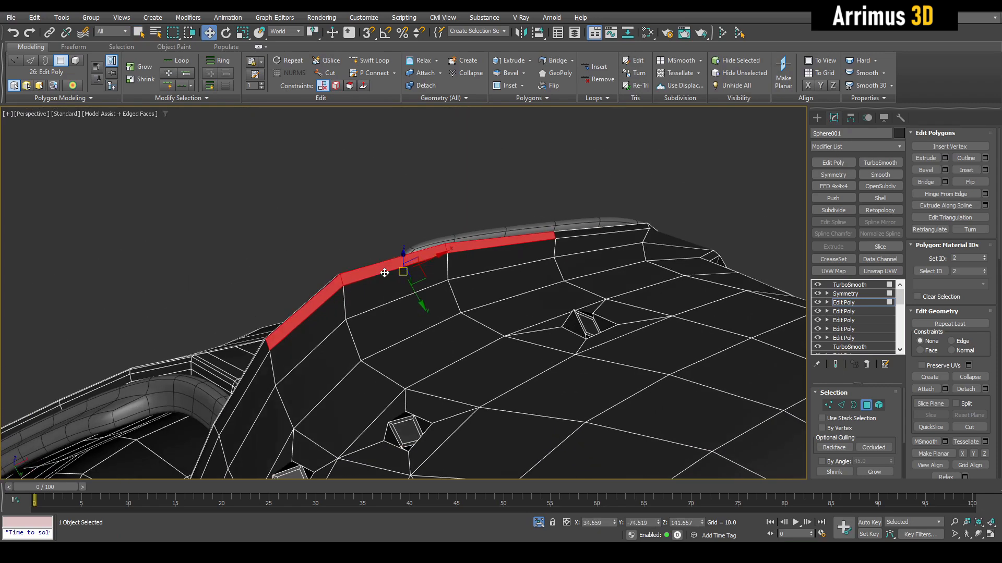
drag(384, 273, 374, 237)
key(F4)
alt+middle_drag(374, 237, 431, 306)
key(4)
scroll(414, 305, down, 5)
key(F4)
key(4)
scroll(420, 309, up, 4)
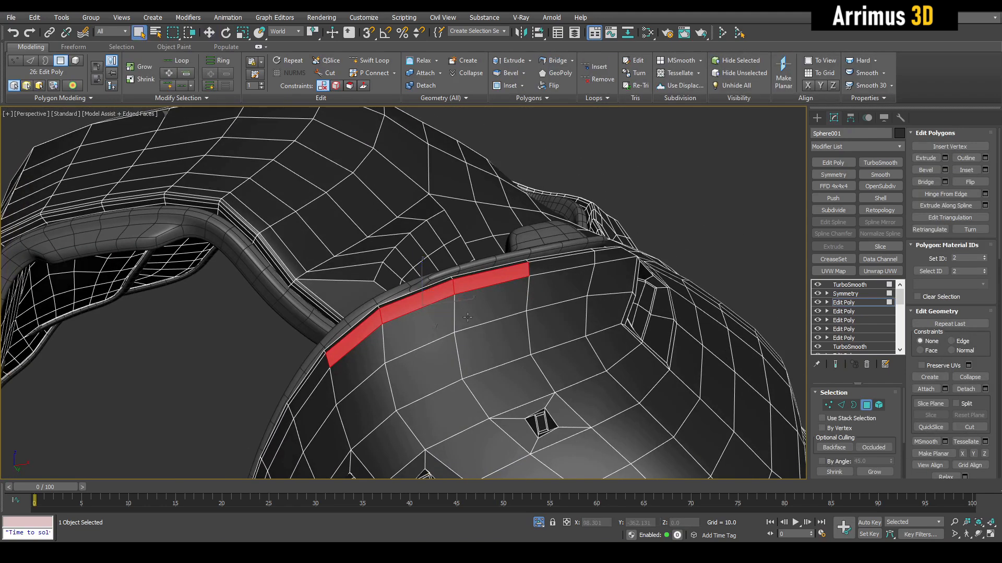
Extrude a two-row patch of polygons at the cheek rim outward and shrink it with uniform scales of 79% and 62%
alt+middle_drag(395, 337, 414, 299)
key(w)
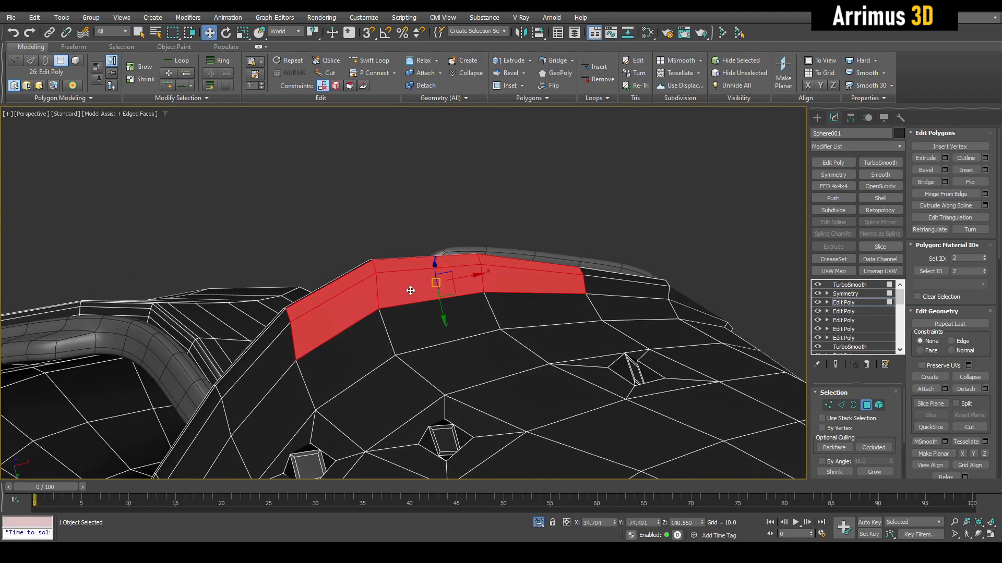
shift+drag(409, 288, 408, 259)
alt+middle_drag(408, 259, 416, 317)
drag(439, 303, 447, 338)
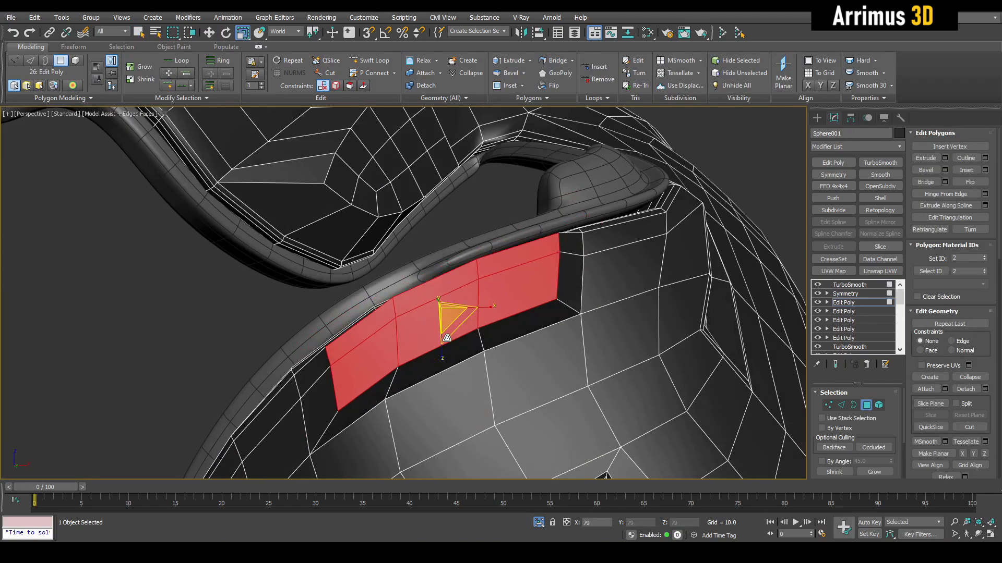
key(w)
alt+middle_drag(448, 348, 454, 331)
drag(445, 339, 447, 358)
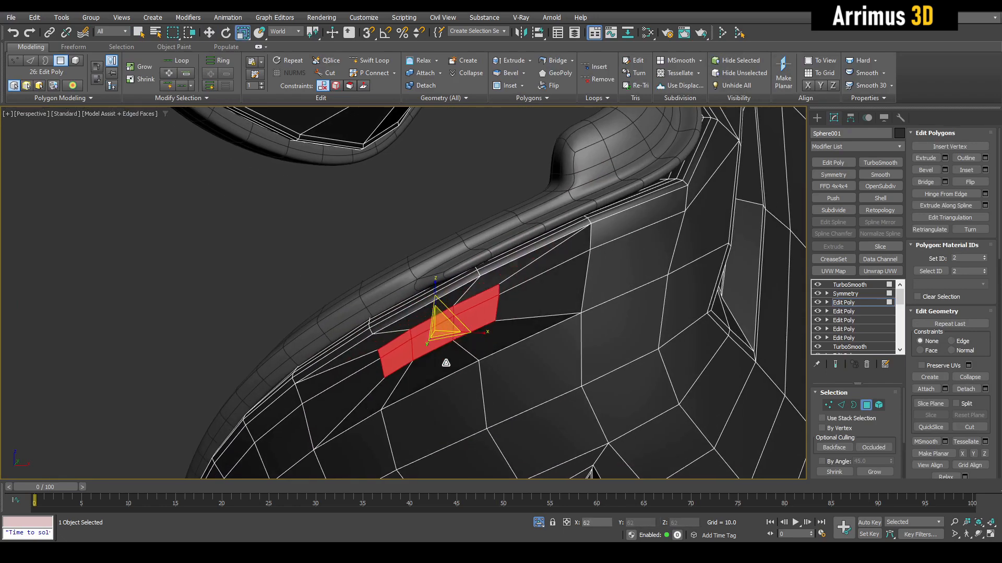
Check the smoothed rim bump and reposition its raised polygons
alt+middle_drag(448, 358, 421, 262)
key(ctrl+q)
key(F4)
key(4)
key(ctrl+q)
key(F4)
key(4)
key(w)
drag(422, 262, 387, 247)
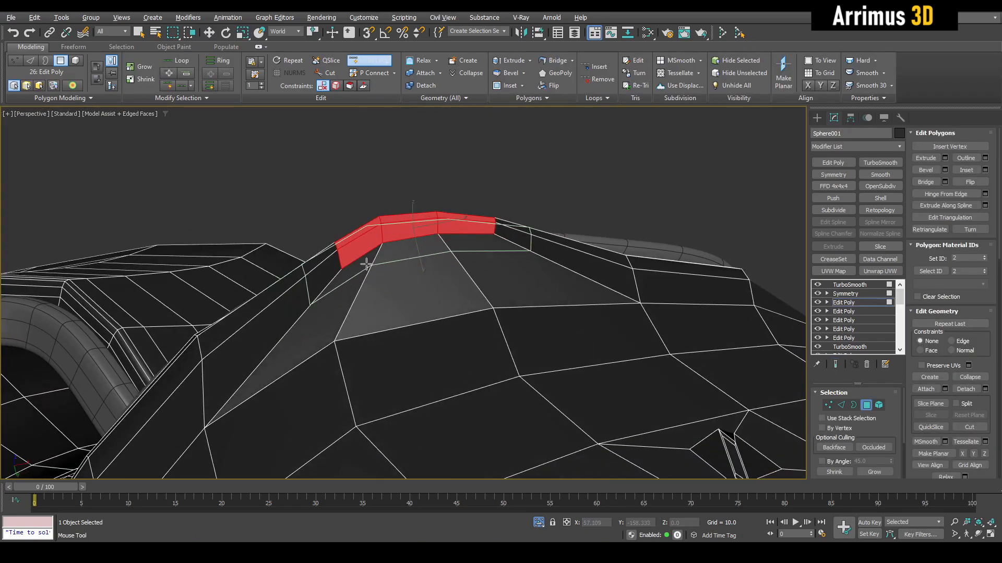
Insert an edge loop around the sides of the raised rim bump with Swift Loop and check the smoothed shape
key(2)
key(ctrl+q)
key(F4)
alt+middle_drag(387, 272, 493, 276)
key(4)
key(ctrl+q)
key(F4)
click(863, 471)
key(ctrl+q)
key(F4)
key(4)
Examine the whole helmet from the front in smoothed shading and with edged faces
scroll(581, 366, down, 10)
key(q)
scroll(533, 327, down, 3)
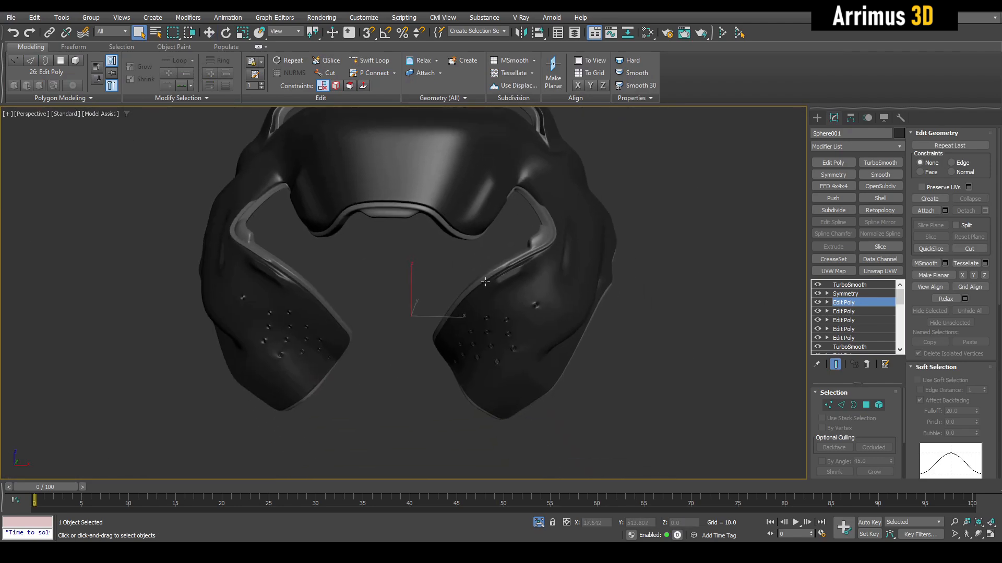
middle_drag(492, 208, 474, 235)
key(ctrl+q)
key(F4)
key(F4)
key(F4)
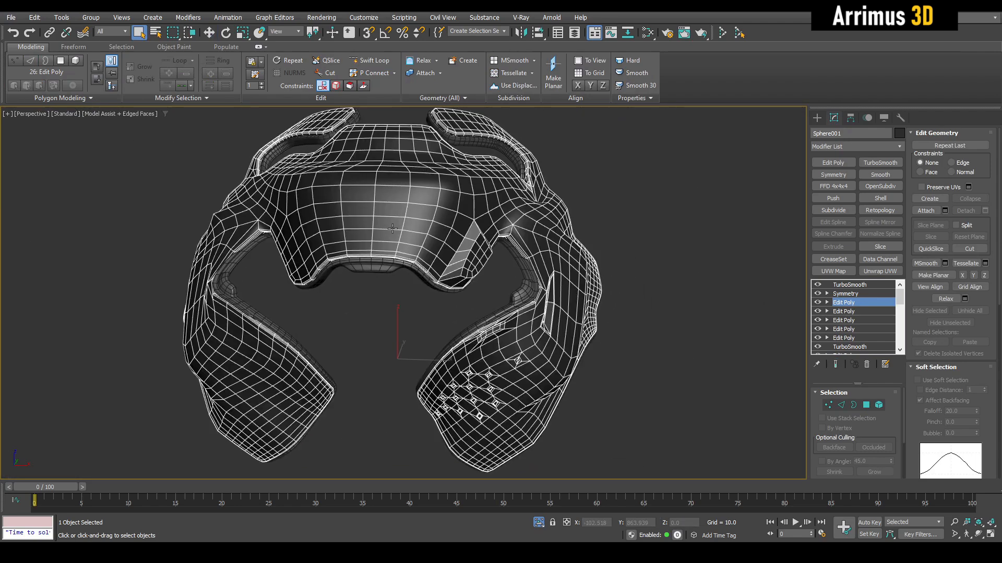
key(F4)
middle_drag(387, 226, 367, 293)
middle_drag(368, 292, 481, 246)
scroll(428, 251, up, 5)
key(F4)
Add a new Edit Poly modifier to the helmet and enter its polygon level
key(4)
scroll(472, 236, up, 4)
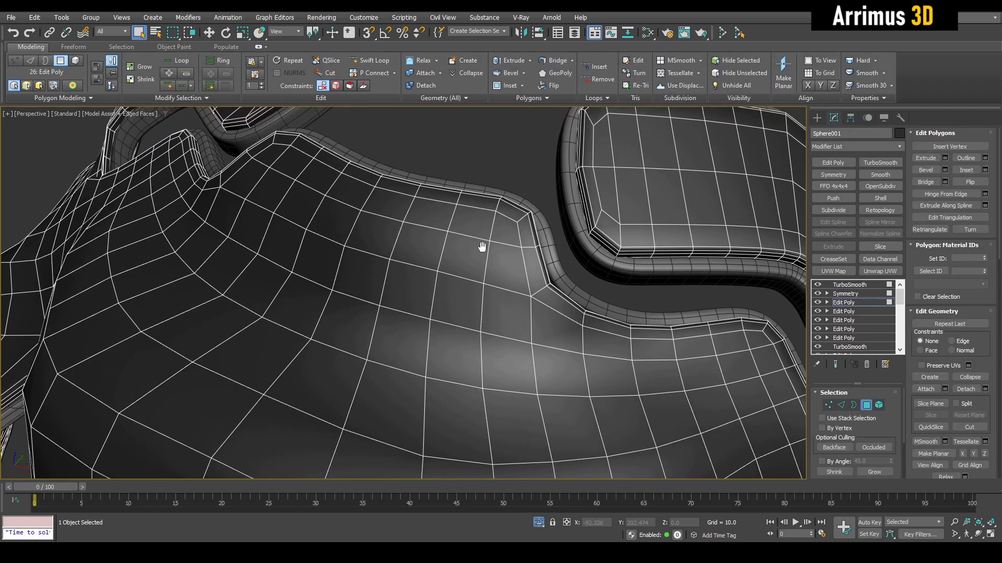
key(ctrl+q)
key(4)
key(ctrl+e)
key(4)
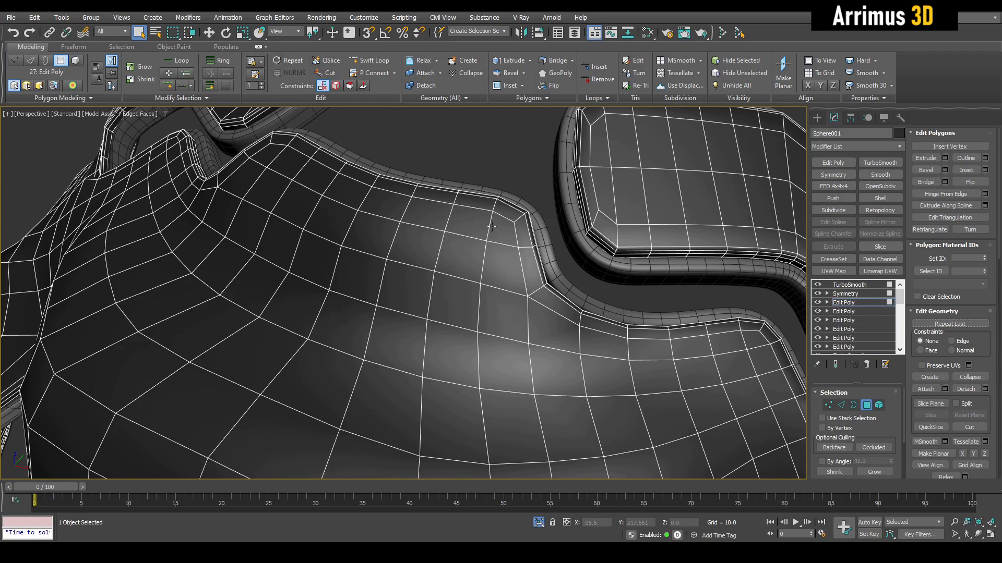
Raise the row of polygons along the shell edge facing the rounded upper panel and scale it to 79%
key(shift+p)
click(470, 223)
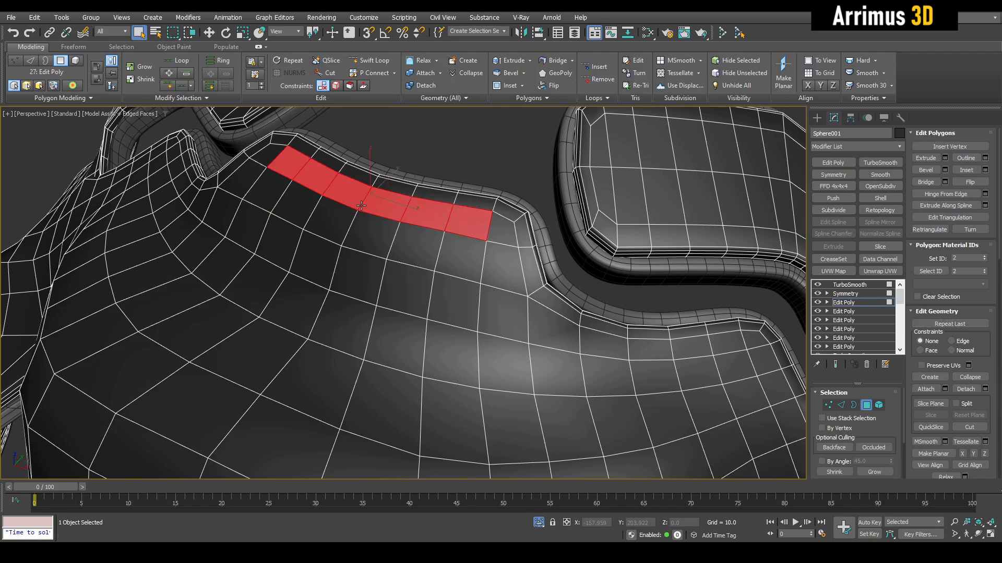
alt+middle_drag(361, 205, 349, 201)
drag(344, 244, 383, 279)
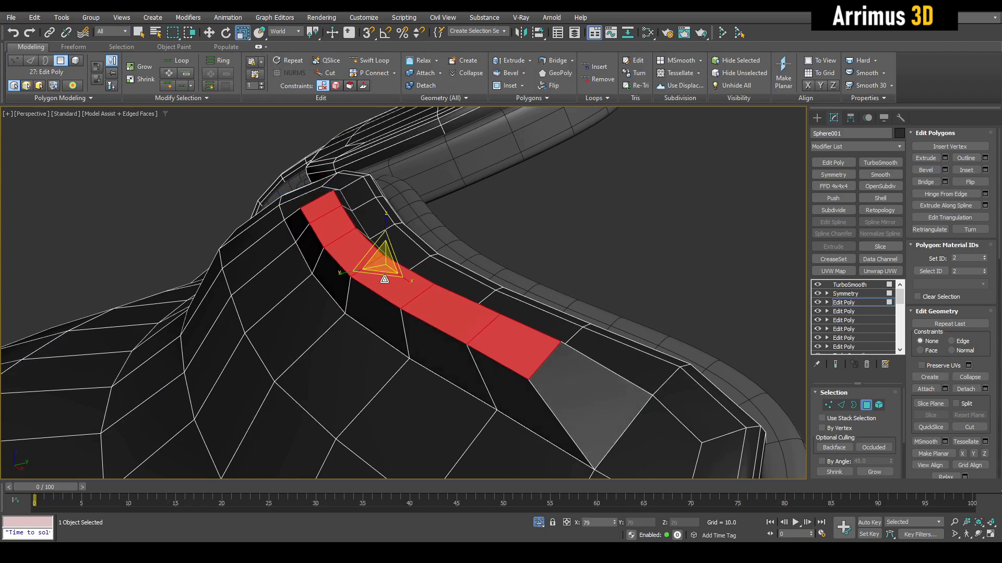
key(shift+e)
key(F4)
key(4)
key(q)
alt+middle_drag(383, 280, 408, 248)
Add another Edit Poly modifier and select the two rows of polygons filling the rounded upper panel
key(shift+e)
key(F4)
key(4)
key(alt+e)
key(4)
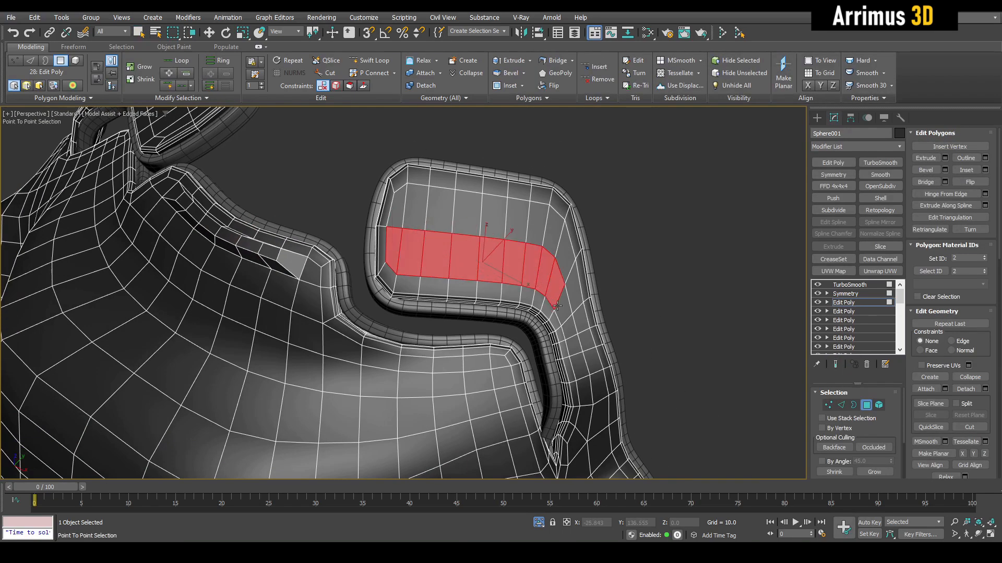
alt+middle_drag(398, 204, 475, 264)
Raise the selected panel polygons with Hinge From Edge, using the edge at the panel's narrow end
key(ctrl+shift+b)
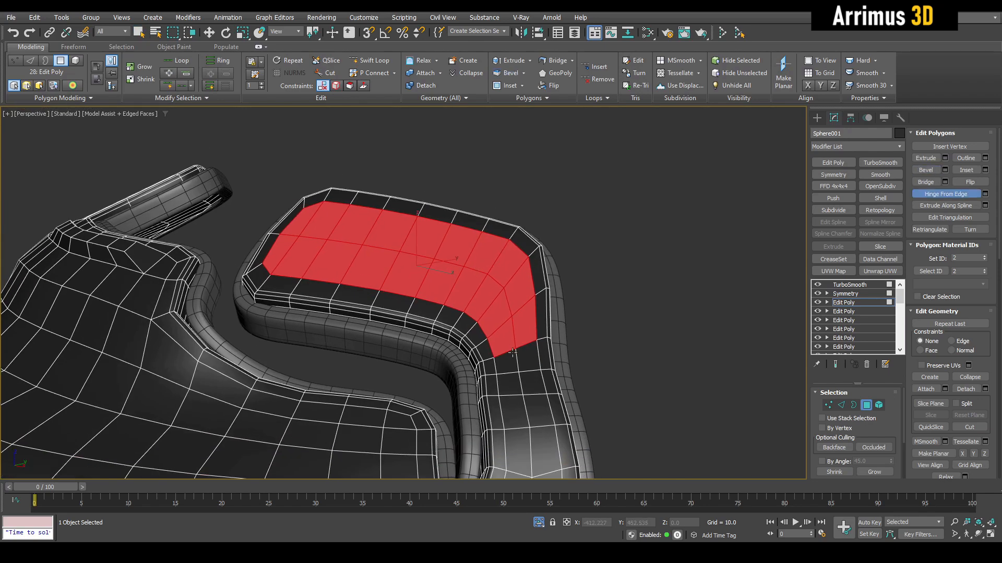
drag(502, 349, 520, 356)
right_click(521, 355)
alt+middle_drag(522, 356, 474, 248)
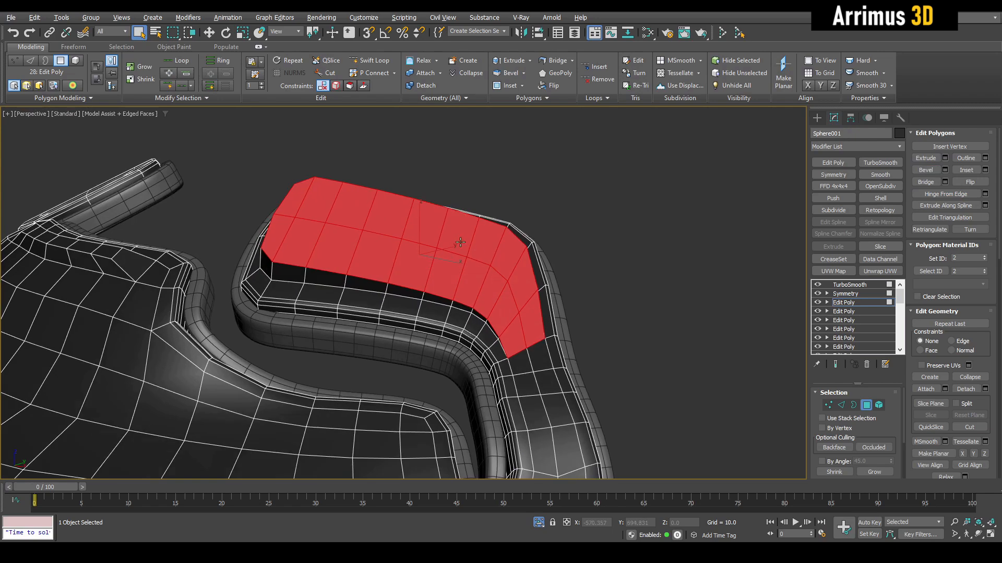
Examine the raised upper panel from several angles in smoothed shading and in wireframe
alt+drag(457, 244, 574, 353)
key(ctrl+shift+p)
alt+middle_drag(573, 353, 507, 290)
key(ctrl+e)
key(F4)
key(4)
scroll(507, 289, up, 6)
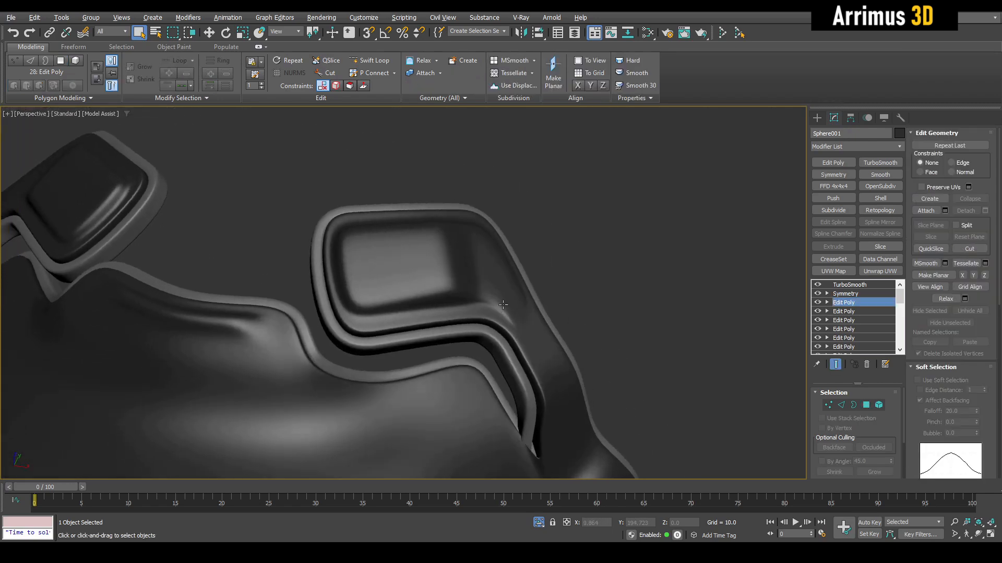
key(ctrl+e)
key(F4)
key(ctrl+e)
key(F4)
scroll(486, 280, down, 4)
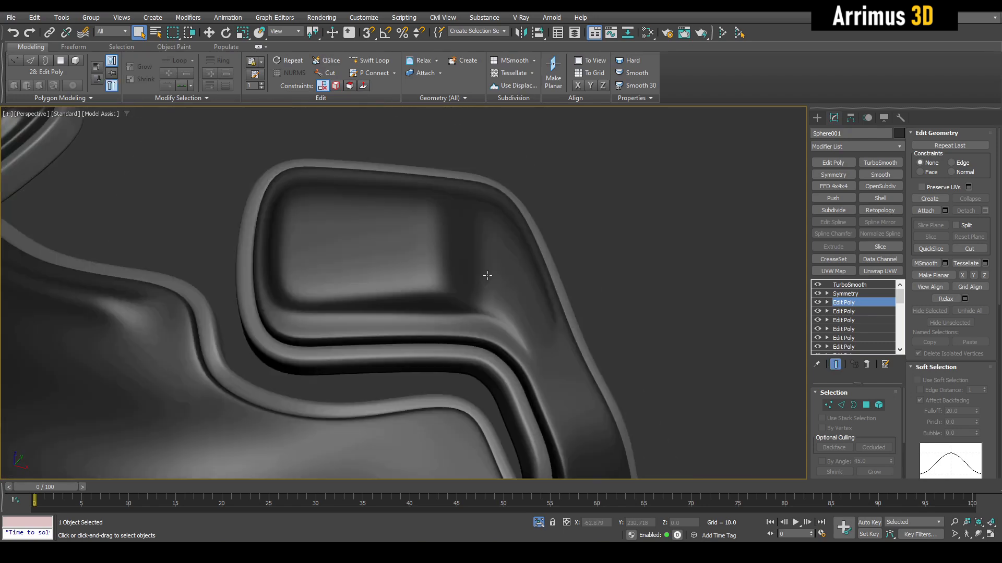
scroll(484, 278, up, 4)
Rework the crosswise edges at the raised panel's bend to soften the transition in the smoothed surface
key(ctrl+e)
key(F4)
key(2)
ctrl+click(465, 228)
alt+middle_drag(471, 261, 521, 311)
key(ctrl+BackSpace)
key(ctrl+e)
key(F4)
scroll(541, 329, down, 3)
key(ctrl+e)
key(F4)
scroll(527, 350, up, 3)
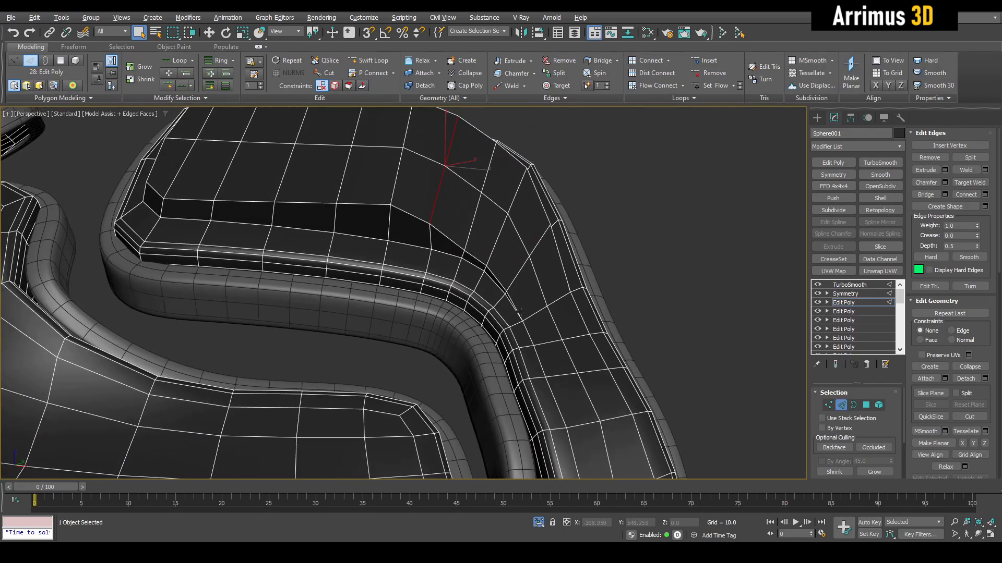
Compare the raised panel's bend in smoothed shading and with edged faces
scroll(521, 312, up, 3)
key(F4)
key(ctrl+e)
scroll(476, 280, down, 3)
alt+middle_drag(476, 280, 433, 235)
scroll(459, 251, down, 3)
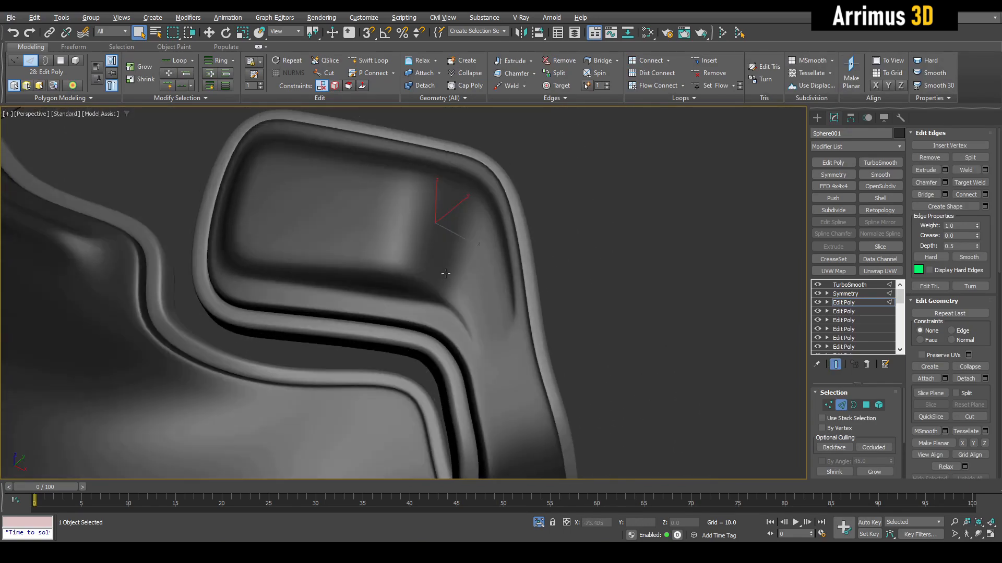
scroll(465, 261, up, 3)
key(ctrl+e)
key(F4)
key(F4)
key(F4)
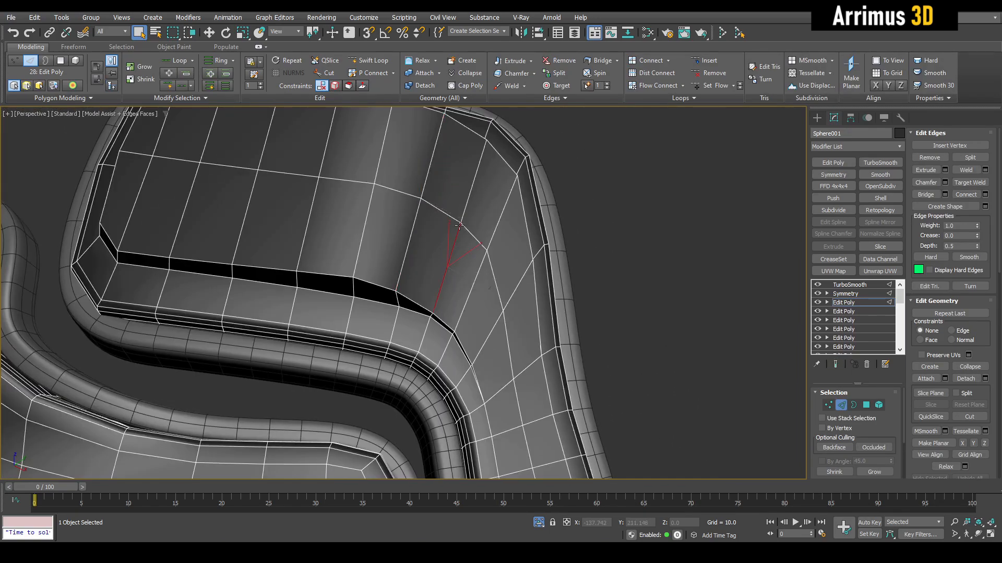
Clear the edge selection on the panel, leave edge editing, and check the smoothed panel
alt+middle_drag(462, 215, 477, 249)
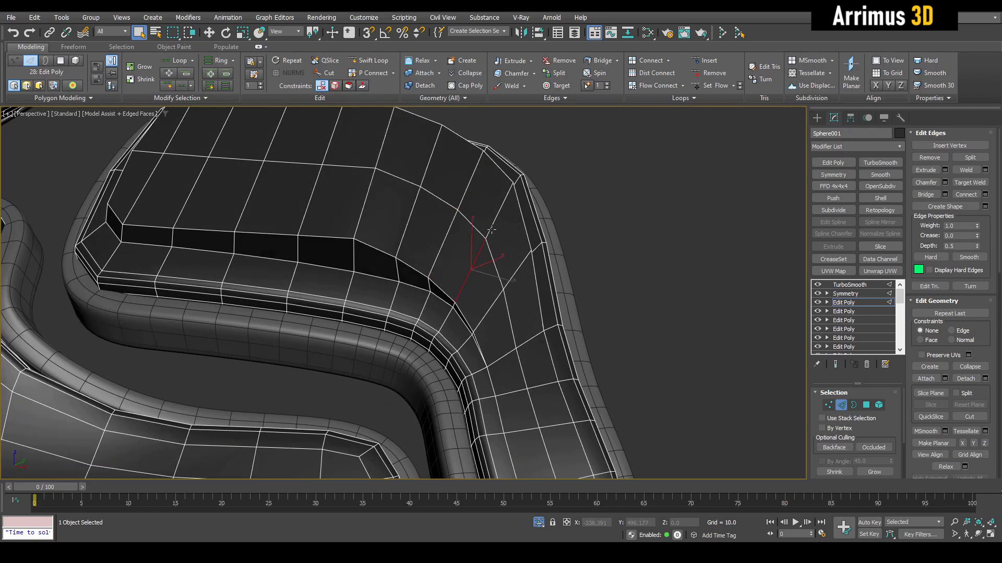
click(600, 221)
key(ctrl+e)
key(F4)
scroll(459, 232, down, 3)
key(2)
alt+middle_drag(459, 232, 430, 262)
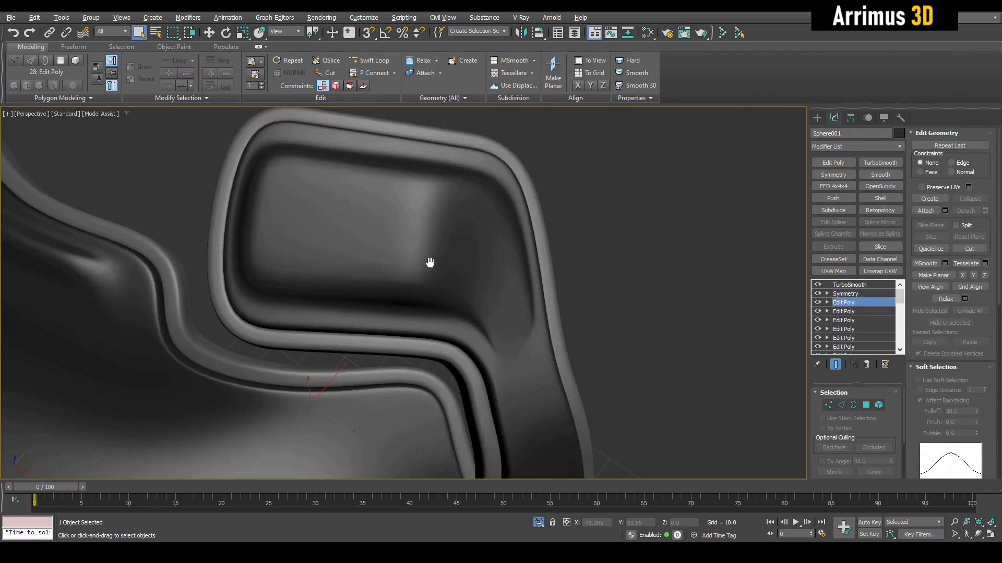
Inset the polygons on the flat face of the raised upper panel and preview the result smoothed
key(4)
key(ctrl+e)
key(F4)
mouse_move(367, 240)
middle_down()
mouse_move(427, 262)
mouse_move(376, 233)
middle_up()
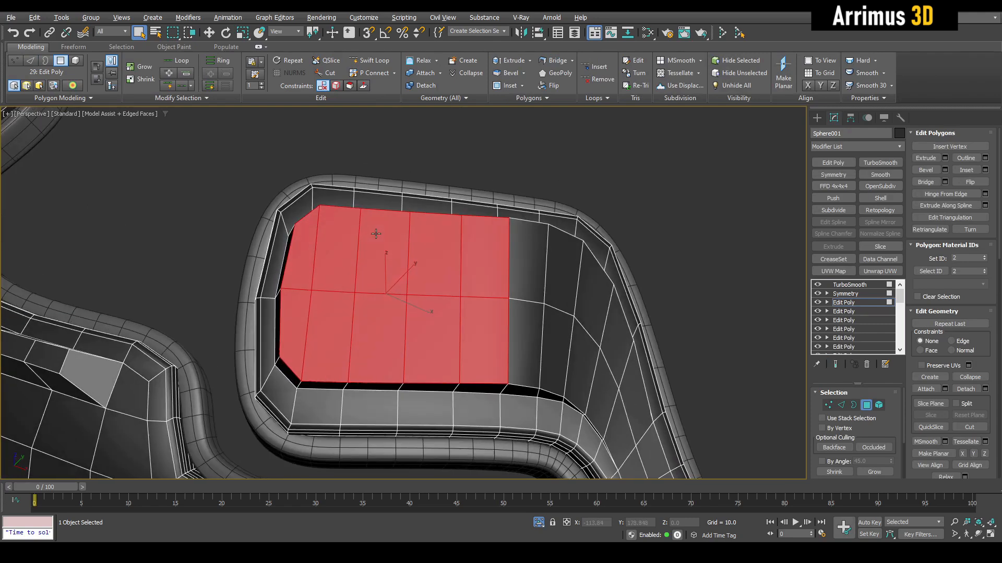
drag(403, 281, 395, 319)
key(r)
key(ctrl+e)
key(F4)
middle_drag(396, 307, 405, 292)
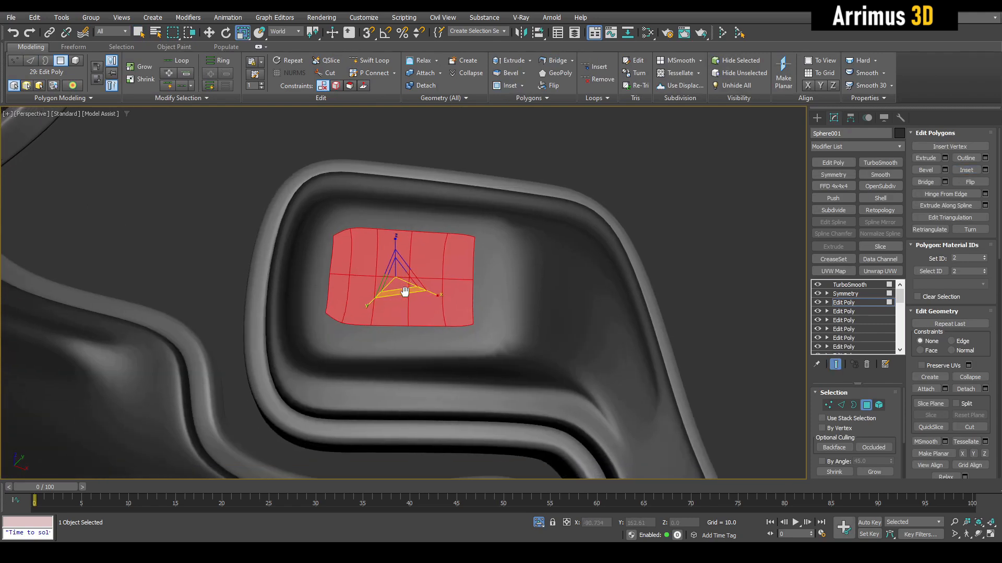
Bevel the inset polygons down into the raised panel to form a shallow recess
key(ctrl+e)
key(F4)
drag(394, 283, 393, 270)
alt+middle_drag(393, 270, 389, 263)
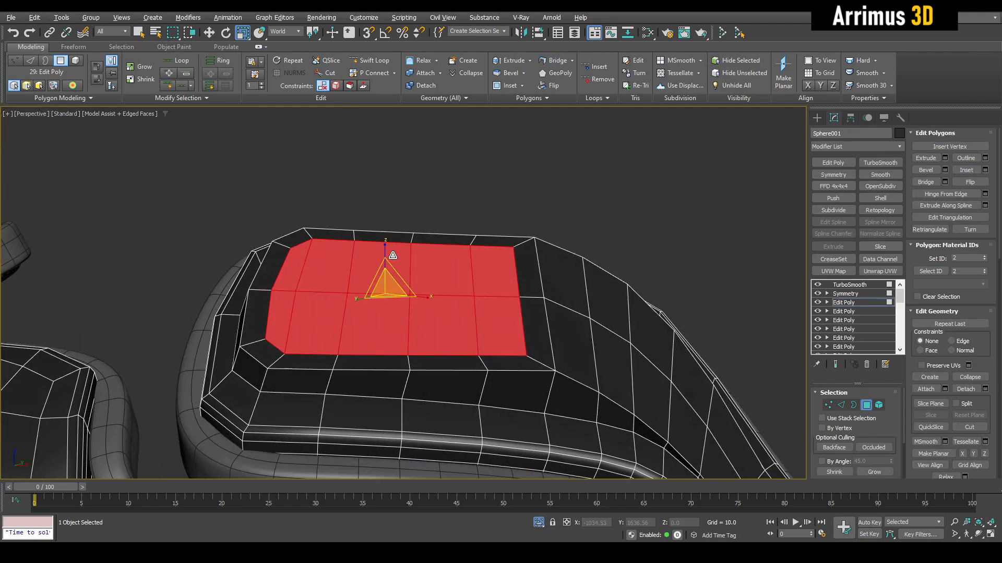
key(ctrl+shift+b)
drag(400, 278, 399, 295)
Shrink and reposition the recess floor polygons, comparing the shape smoothed and with edged faces
key(r)
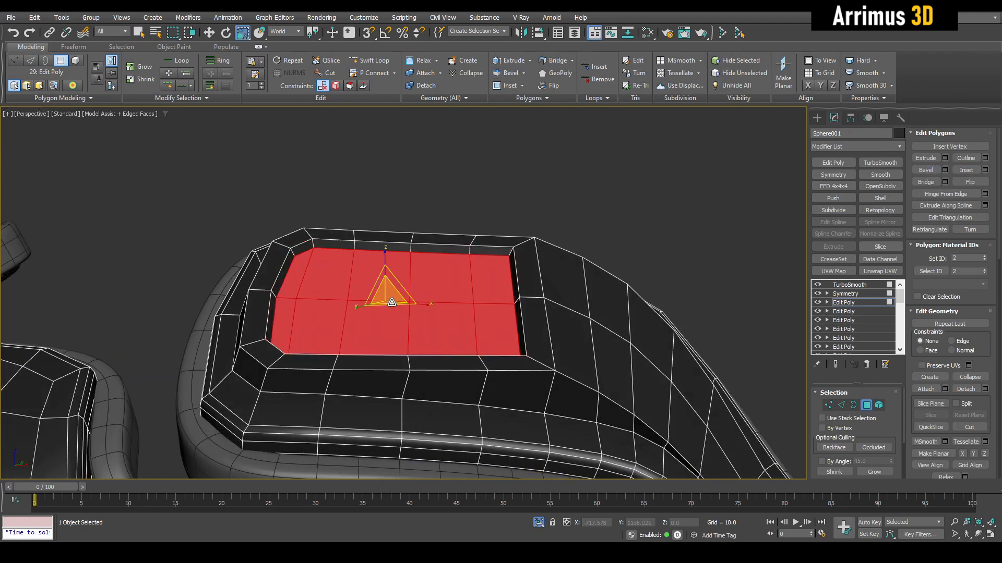
key(w)
alt+middle_drag(392, 303, 392, 327)
key(ctrl+e)
key(F4)
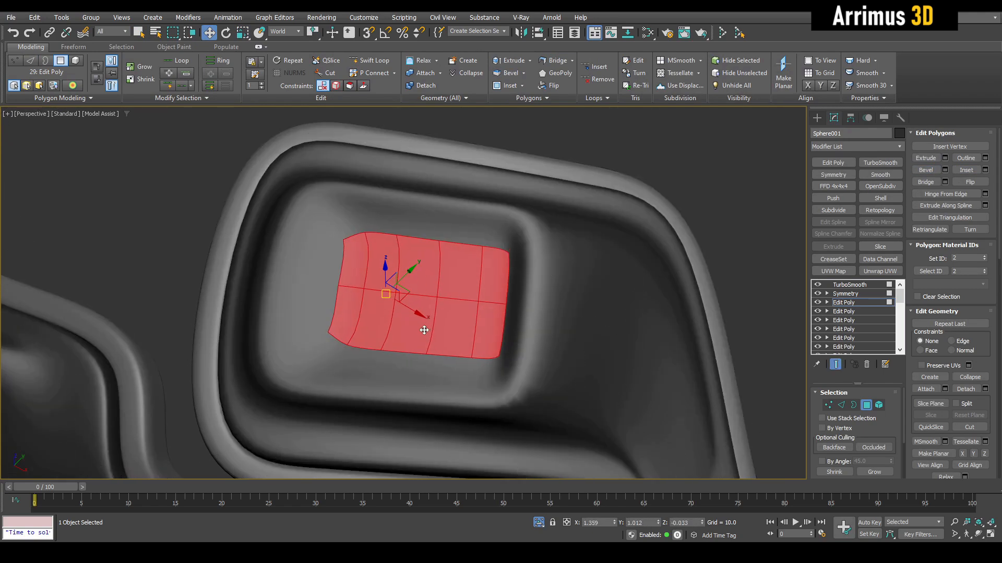
key(ctrl+e)
key(F4)
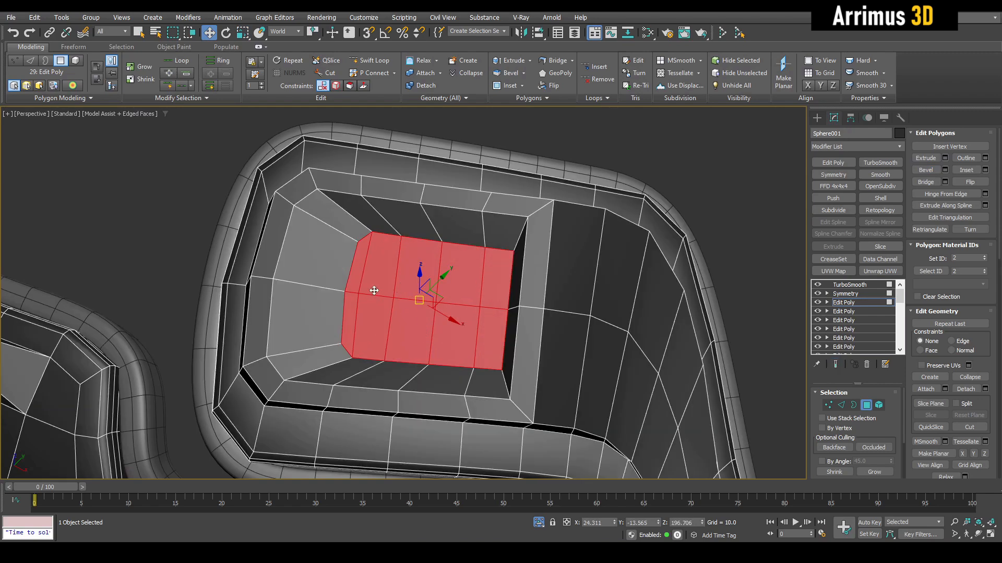
Select the four polygons at the rounded end of the recess floor and make them circular with GeoPoly
middle_drag(374, 290, 389, 287)
click(376, 274)
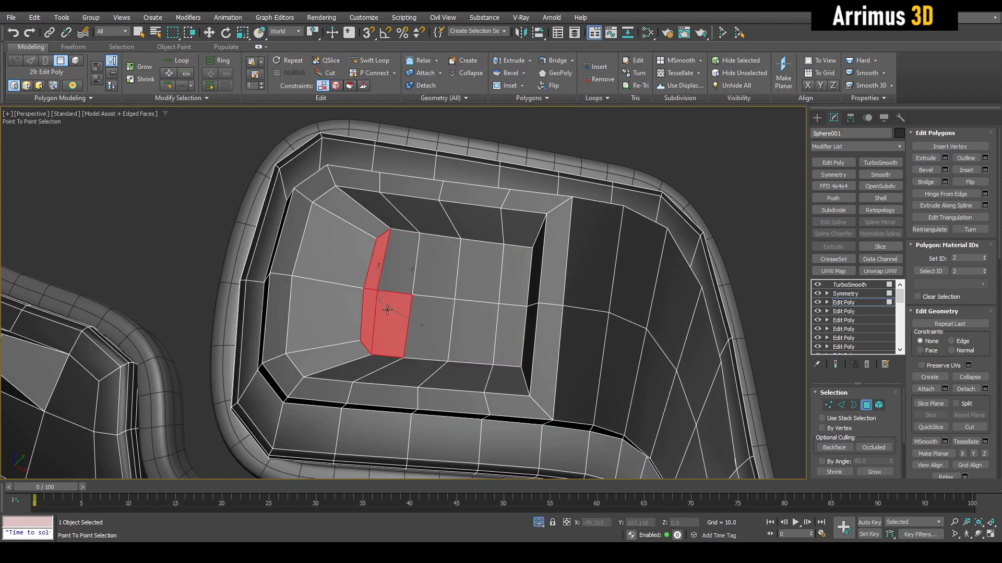
right_click(391, 282)
key(alt+g)
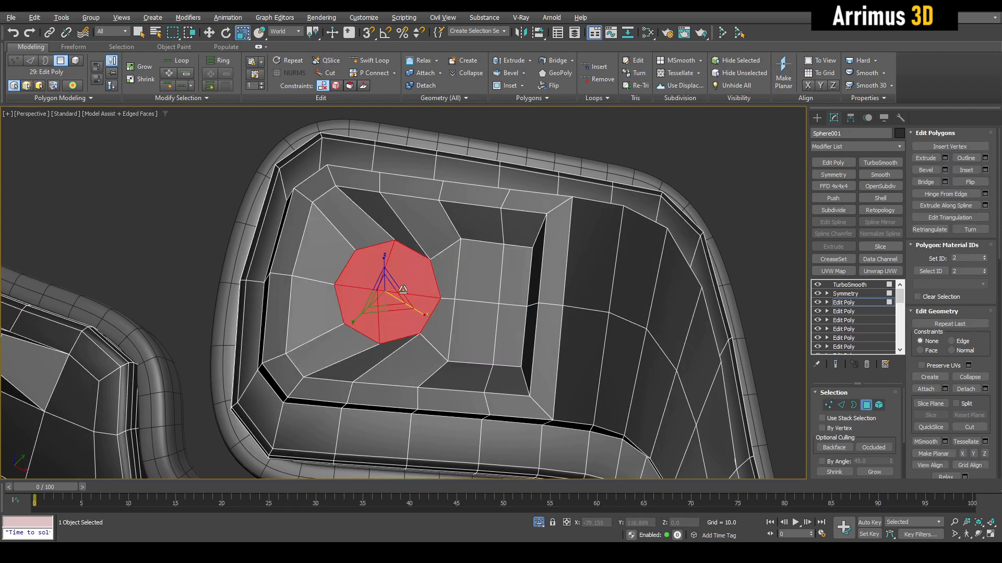
Resize and reposition the circular polygon patch so it fits inside the end of the recess, checking it smoothed
drag(386, 295, 384, 273)
key(w)
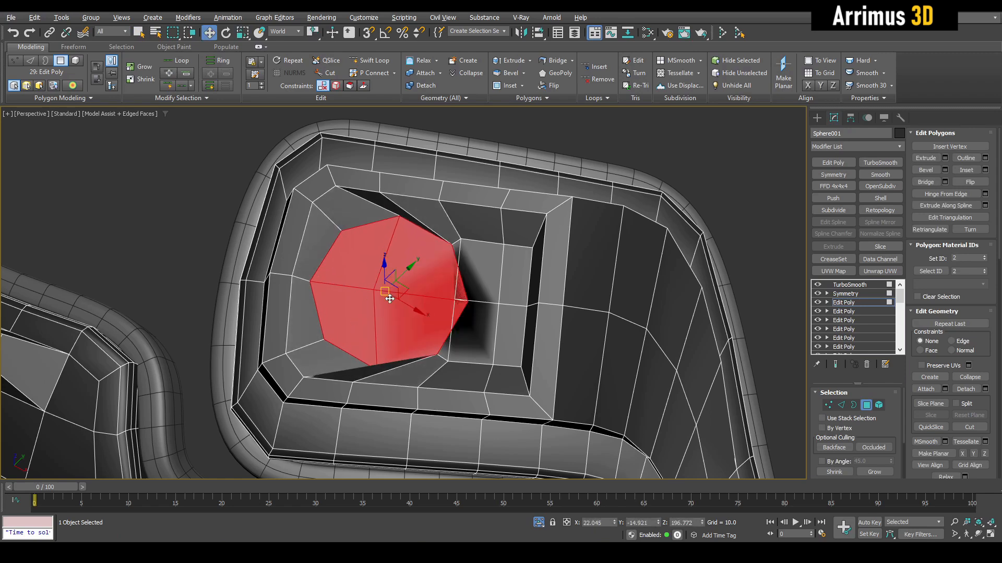
key(F4)
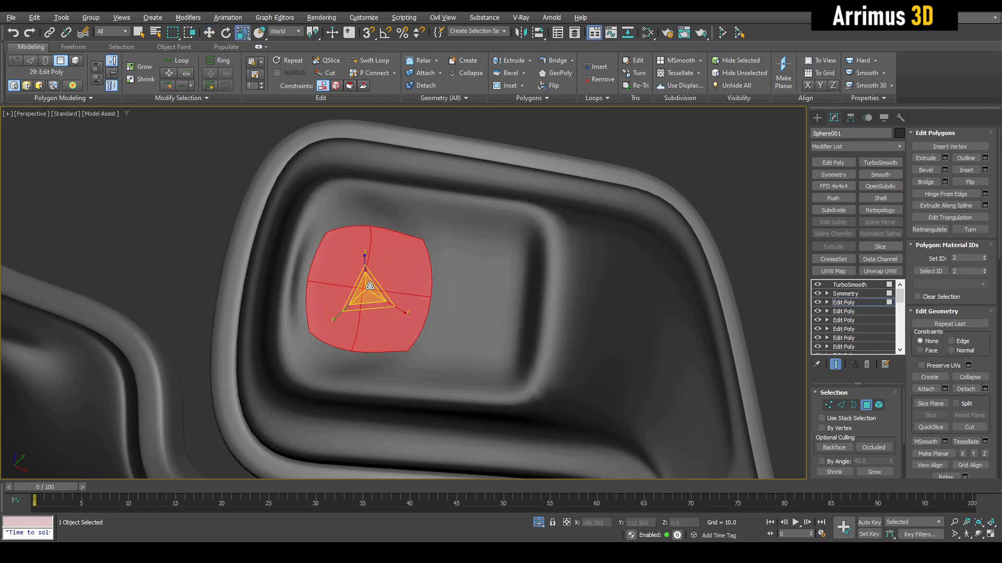
key(F4)
drag(381, 317, 383, 324)
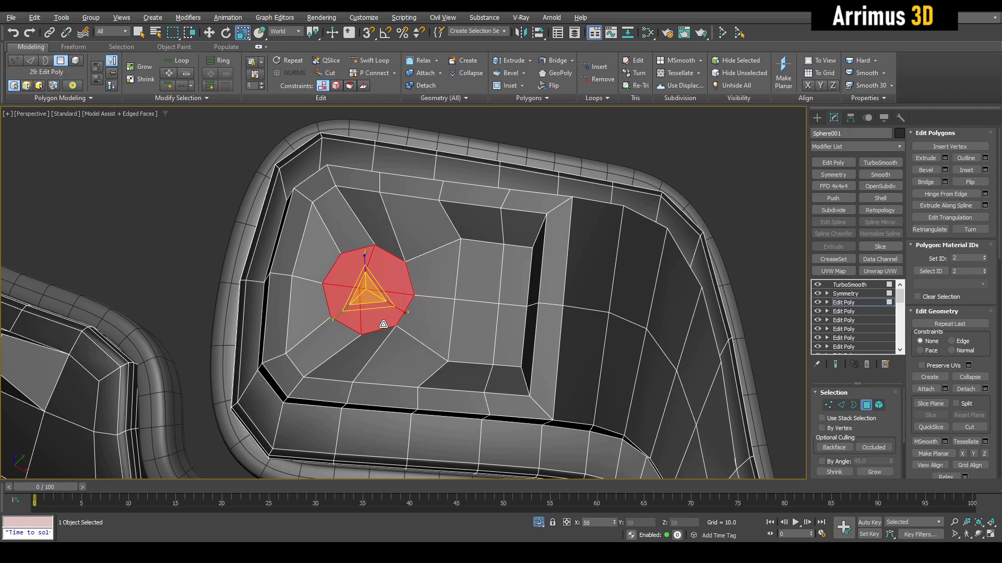
Straighten the two long edge runs bordering the recess floor beside the circular patch and check the smoothed surface
key(q)
key(2)
click(424, 255)
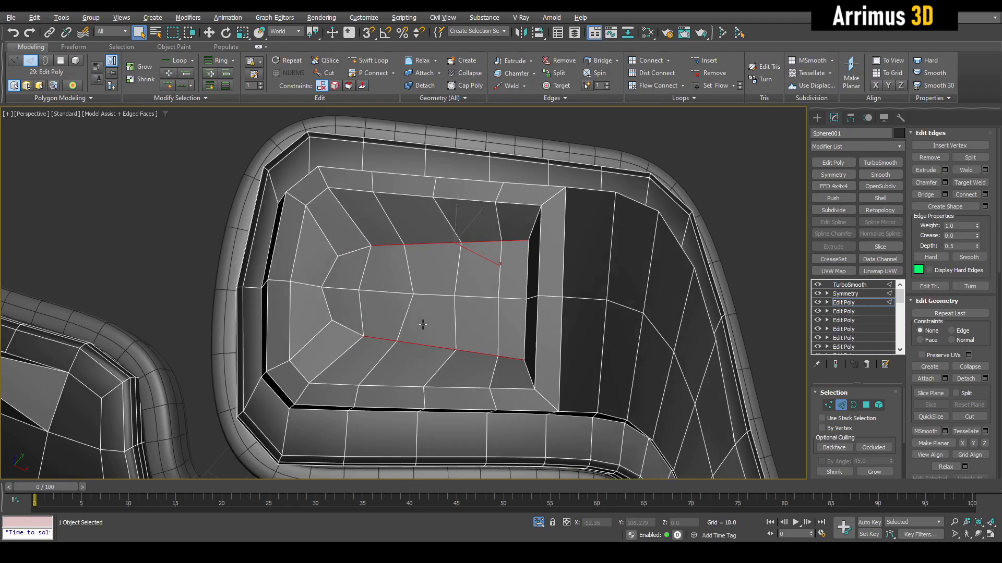
key(F4)
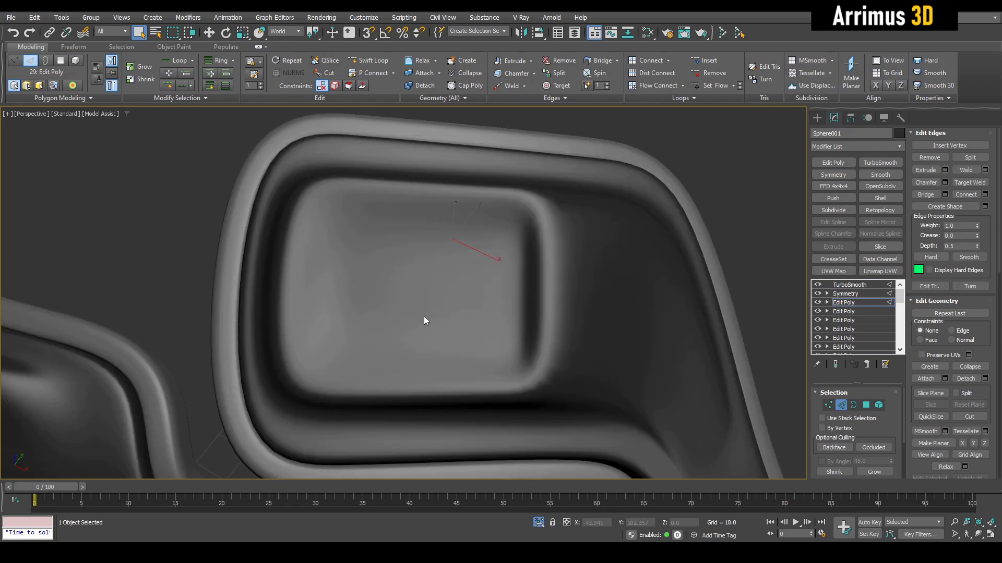
key(F4)
Select all polygons of the recess floor, inset them, and preview the result smoothed
key(4)
key(z)
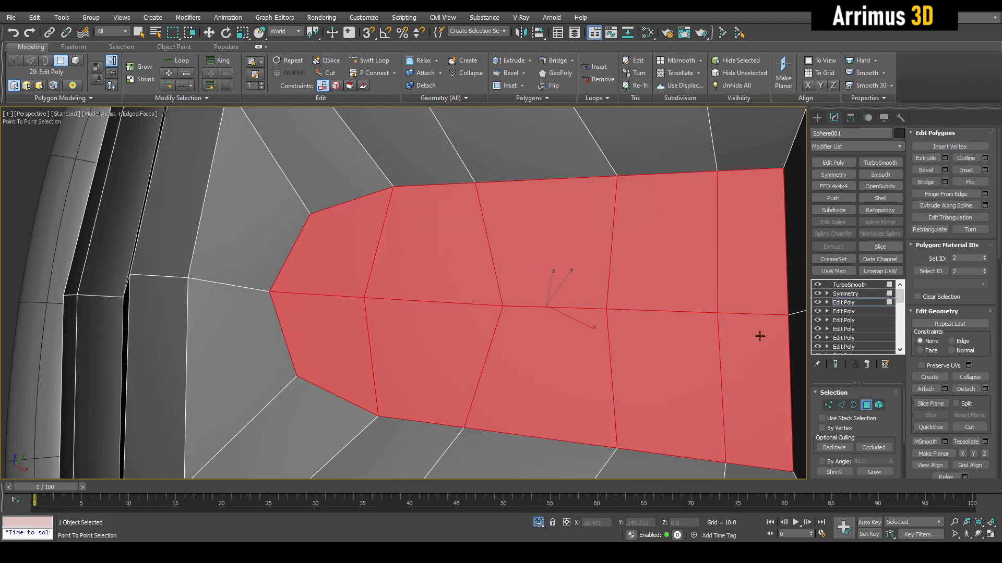
drag(730, 312, 731, 315)
scroll(633, 315, down, 8)
key(F4)
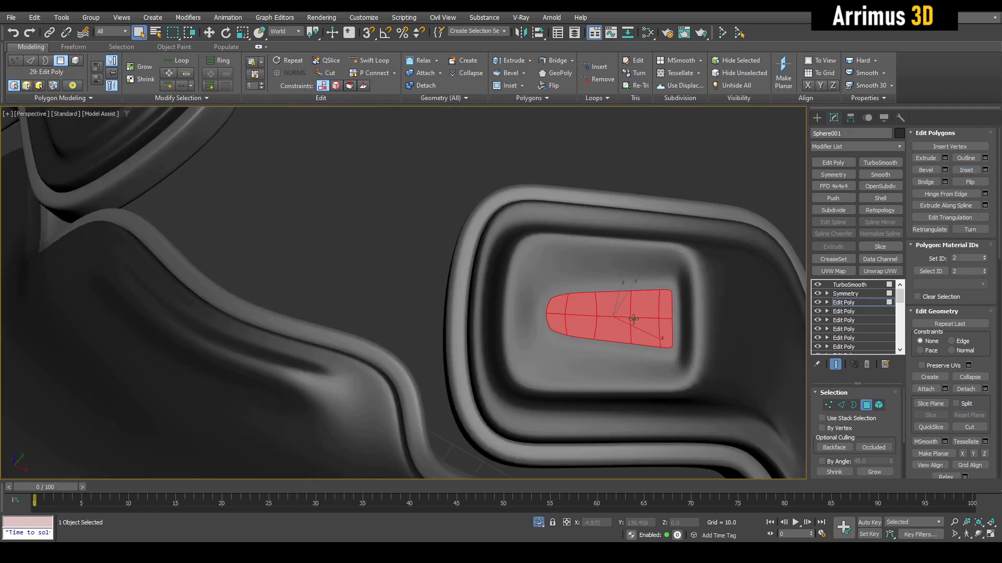
Examine the recessed panels on the whole helmet in smoothed shading, and return to the panel with edged faces
key(4)
alt+middle_drag(615, 309, 646, 299)
scroll(646, 299, down, 5)
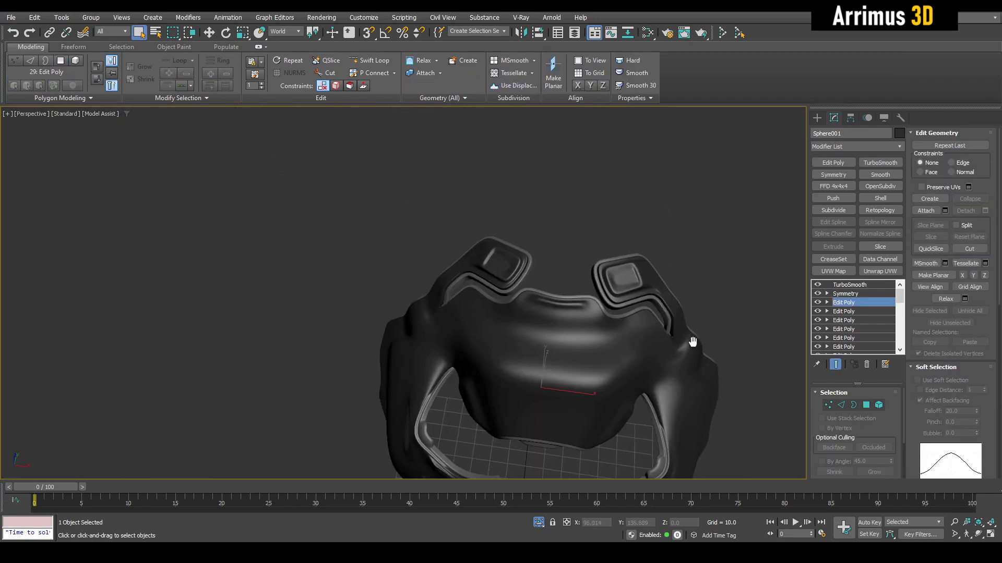
middle_drag(694, 342, 613, 275)
scroll(532, 256, up, 5)
key(F4)
key(grave)
scroll(503, 272, up, 5)
Select the four polygons at the end of the inset recess floor and reshape them into a circle with GeoPoly
key(4)
scroll(530, 237, up, 3)
middle_drag(529, 238, 519, 322)
key(ctrl+d)
ctrl+click(531, 233)
ctrl+click(530, 208)
ctrl+click(496, 213)
scroll(500, 212, up, 1)
middle_drag(500, 213, 412, 309)
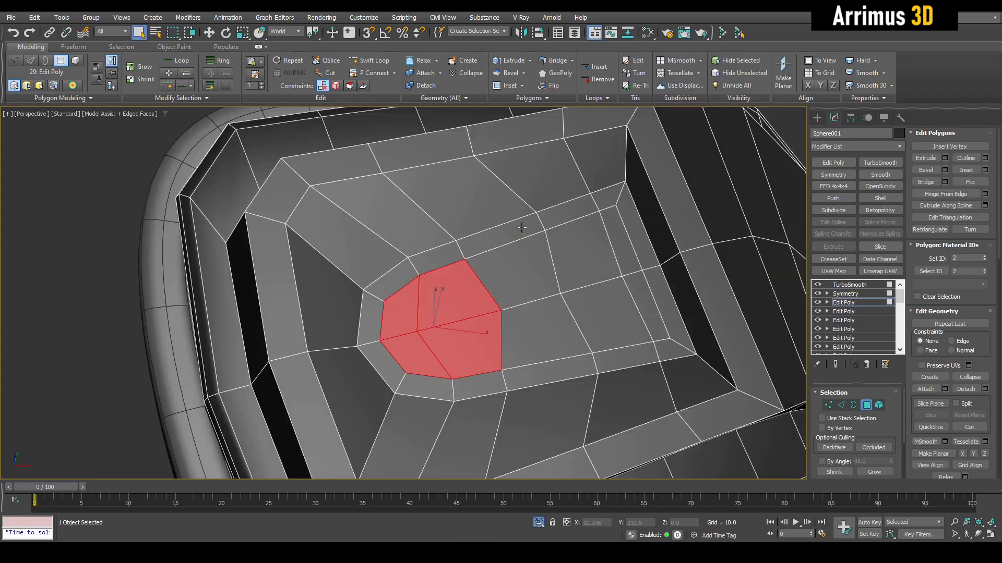
key(alt+g)
Sink the circular polygons and bevel them inward in steps to form a round hole, checking it smoothed
alt+middle_drag(467, 287, 457, 281)
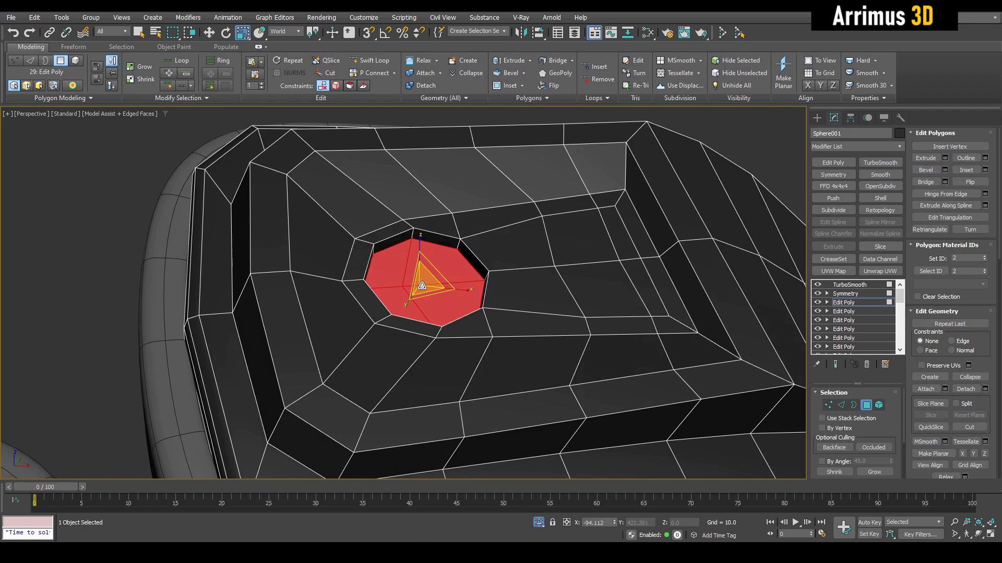
drag(421, 290, 421, 297)
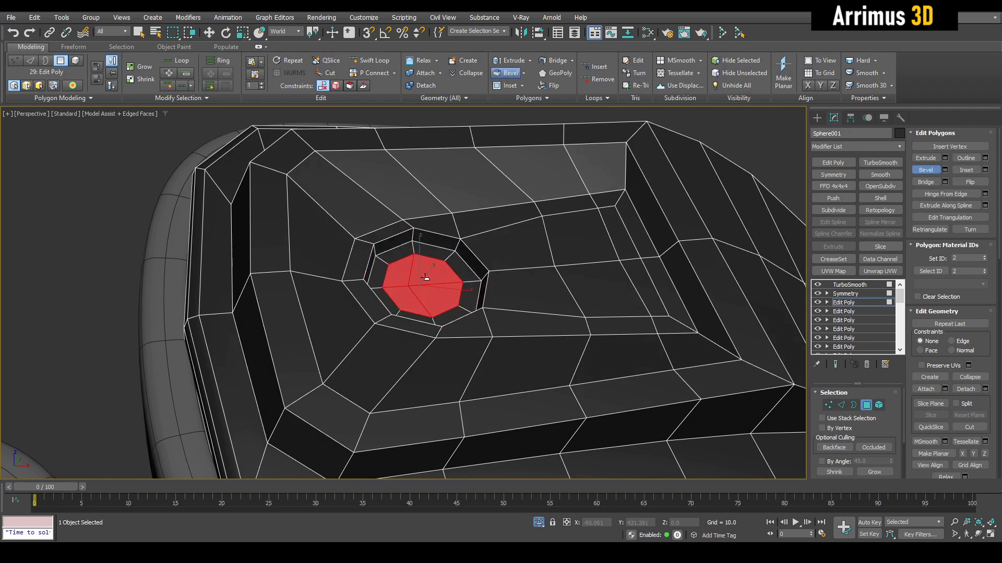
drag(424, 302, 423, 308)
key(F4)
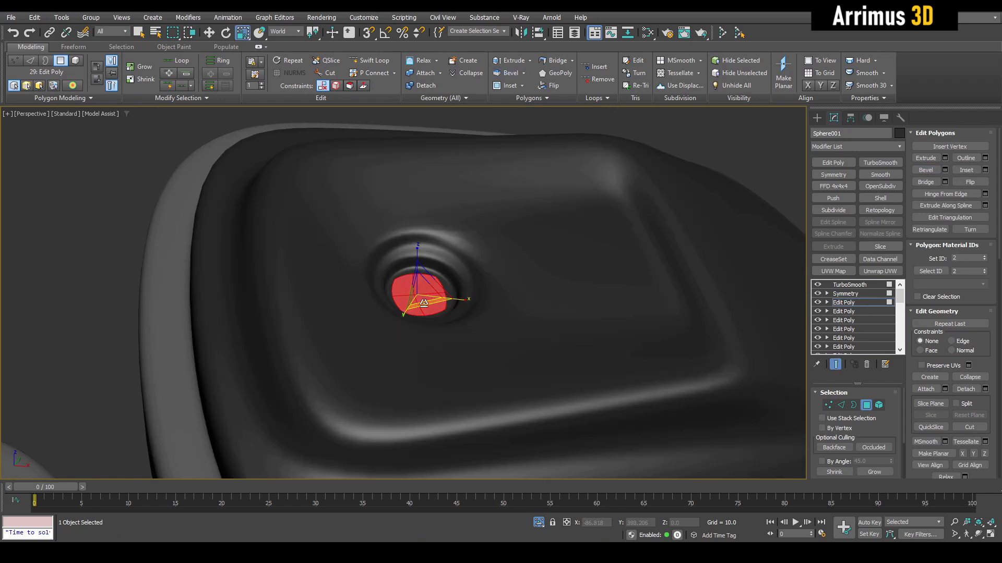
Leave polygon editing and compare the round hole and its panel in smoothed shading and with edged faces
key(4)
key(q)
alt+middle_drag(423, 307, 492, 271)
scroll(460, 318, down, 2)
key(F4)
key(F4)
key(F4)
key(grave)
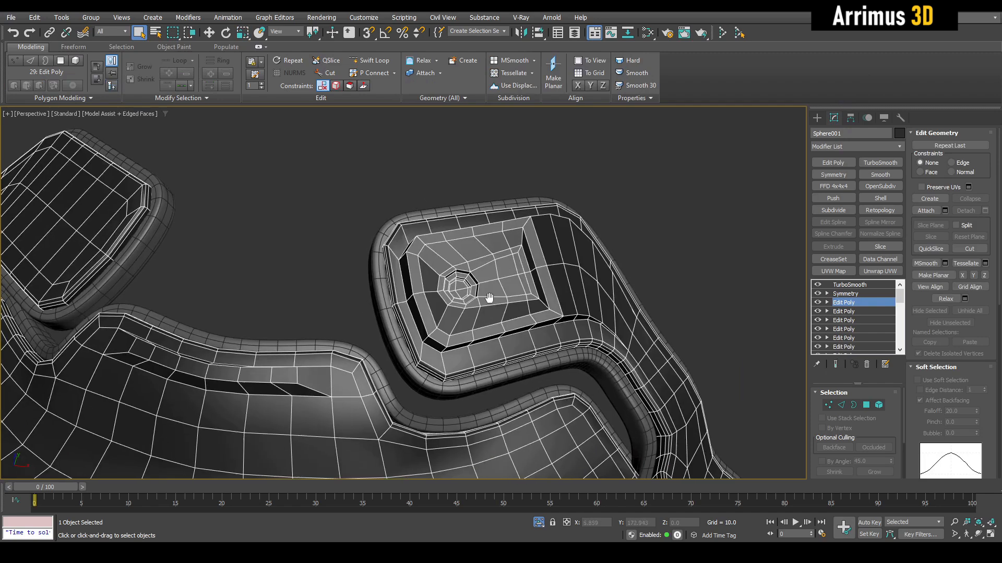
Select the U-shaped band of rim polygons around the hole end of the recess and bevel it outward
scroll(490, 298, up, 4)
key(4)
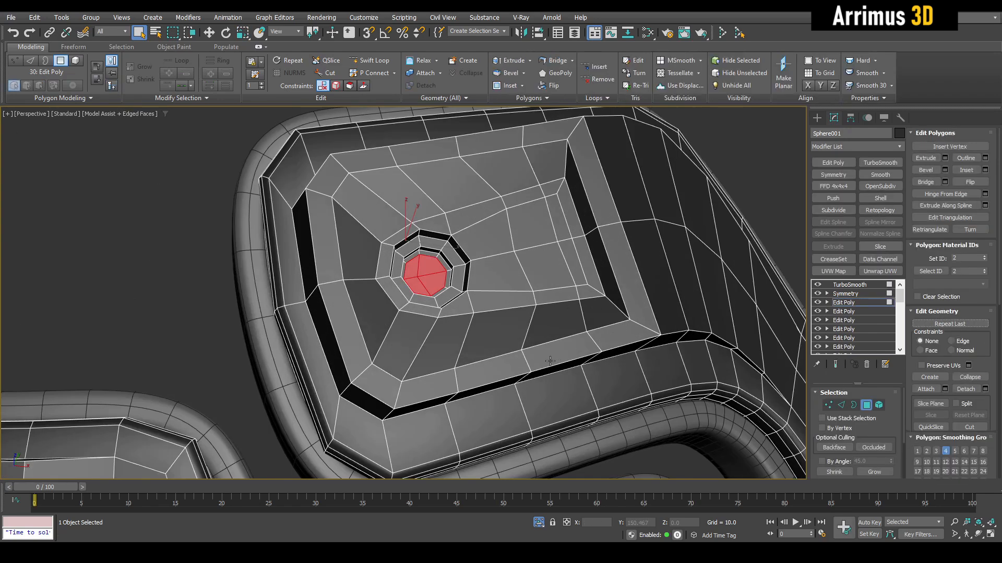
click(473, 385)
click(454, 148)
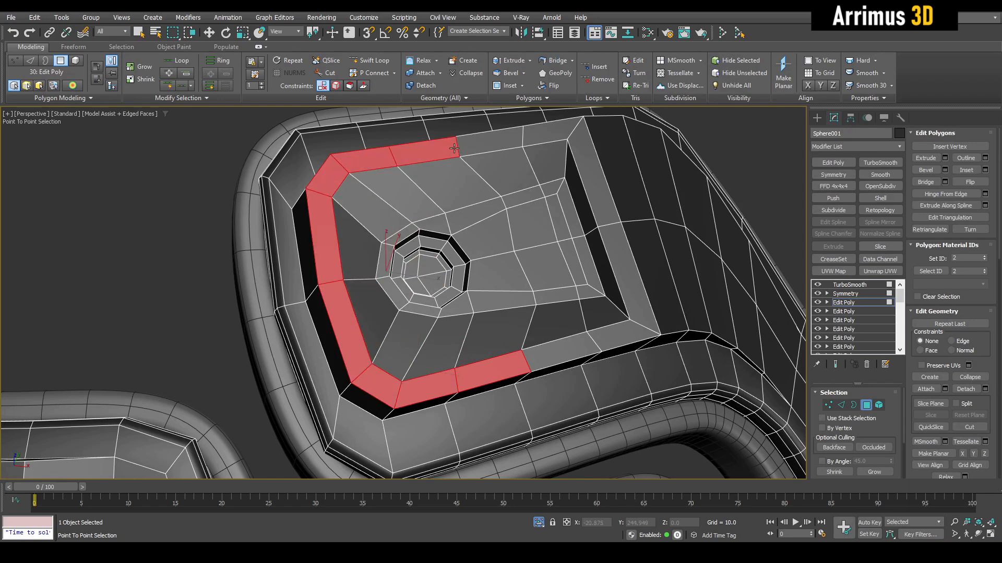
right_click(444, 182)
alt+middle_drag(443, 182, 444, 146)
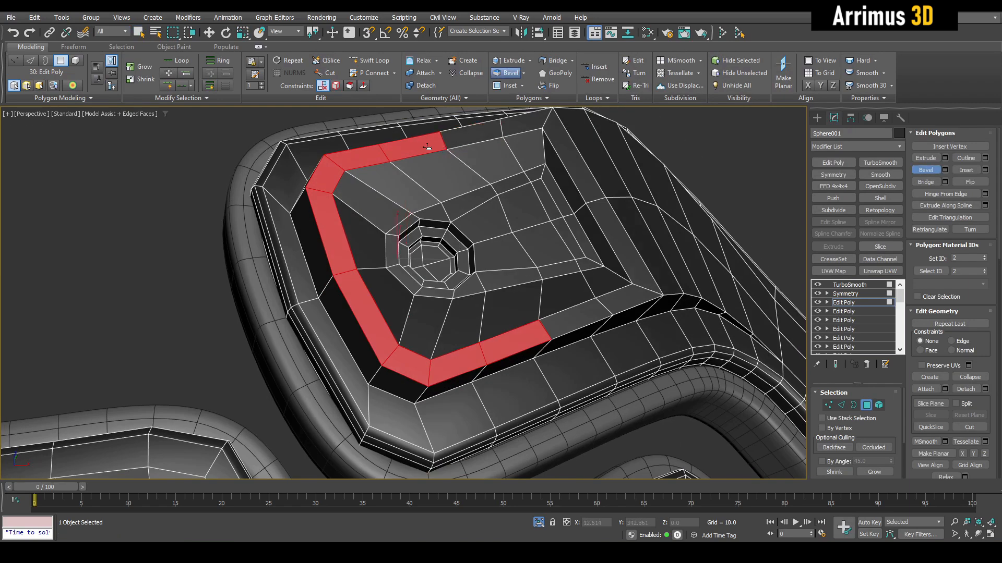
drag(427, 148, 421, 143)
Slide the end edges of the raised U-shaped band using the Edge constraint and check the smoothed shape
key(2)
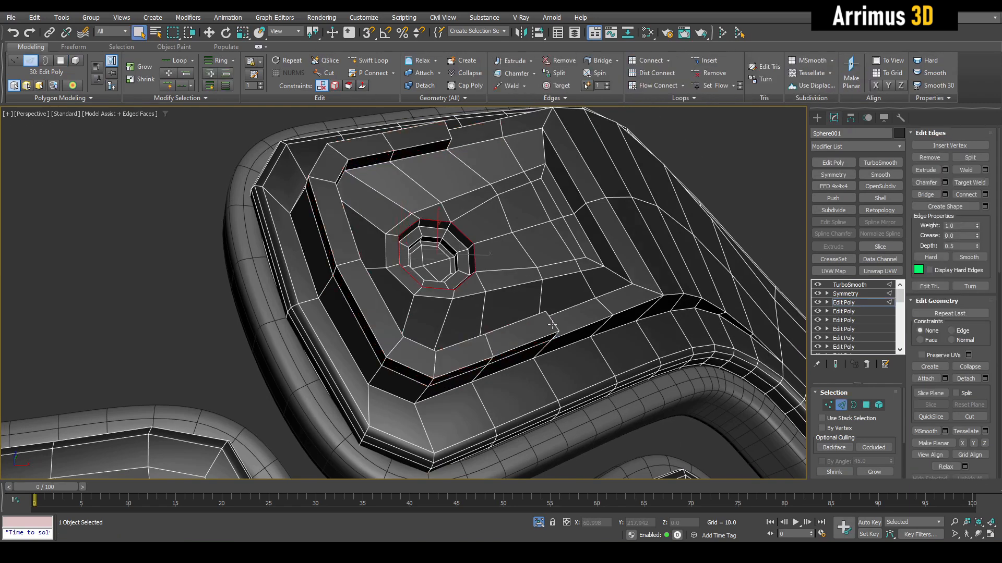
alt+middle_drag(520, 228, 480, 162)
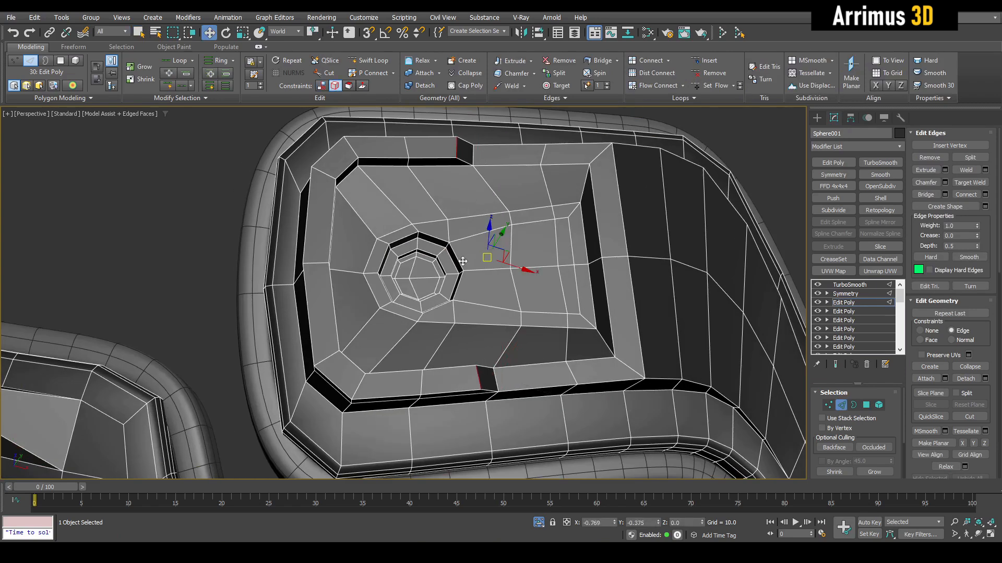
key(F4)
scroll(472, 259, down, 5)
key(2)
key(q)
mouse_move(499, 241)
alt+middle_down()
mouse_move(514, 226)
mouse_move(494, 254)
mouse_move(494, 329)
alt+middle_up()
Insert an edge loop around the recess's sloped inner wall with SwiftLoop and adjust its position near the rim
key(F4)
scroll(495, 254, up, 6)
key(1)
key(alt+1)
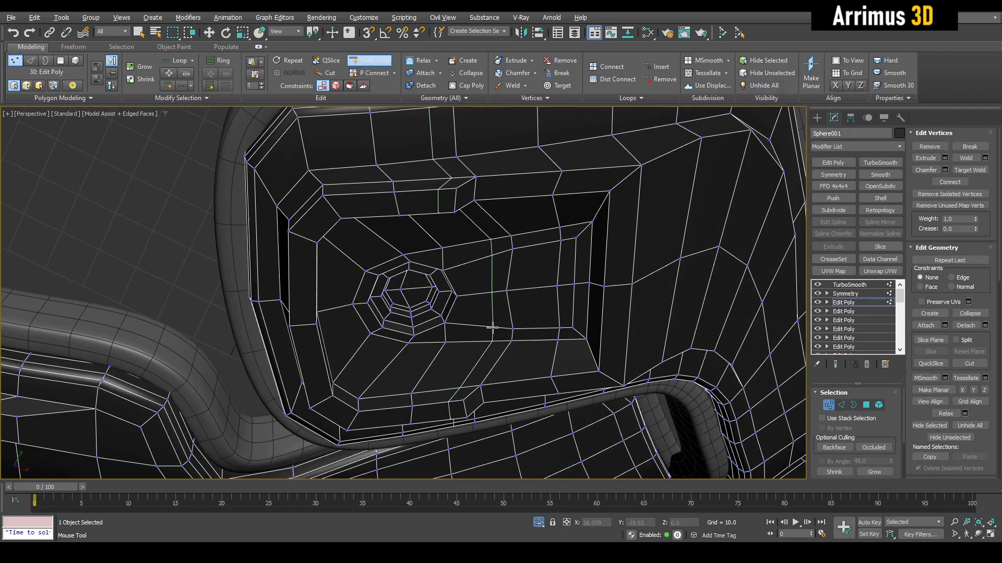
click(496, 357)
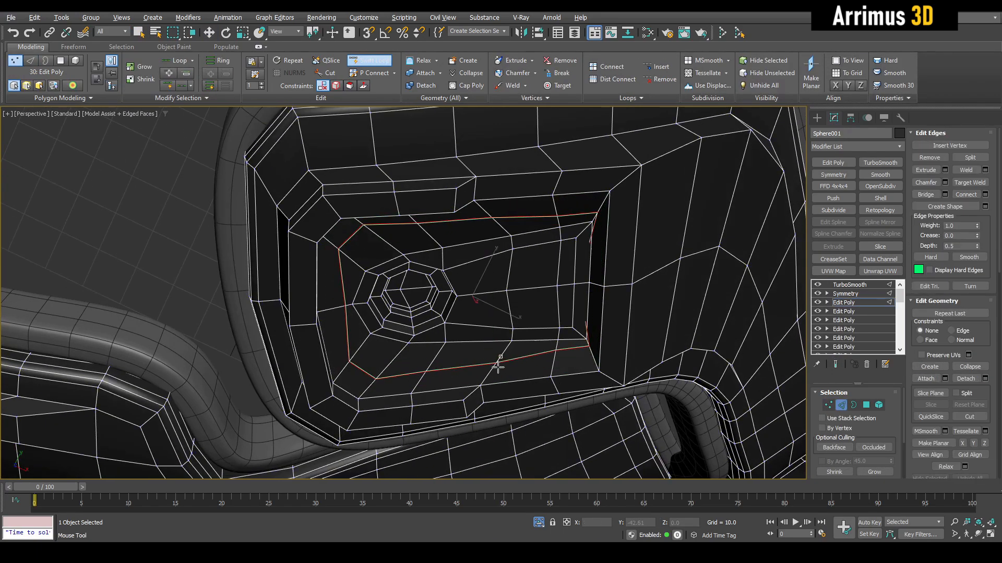
drag(493, 372, 489, 376)
key(w)
alt+middle_drag(523, 362, 523, 326)
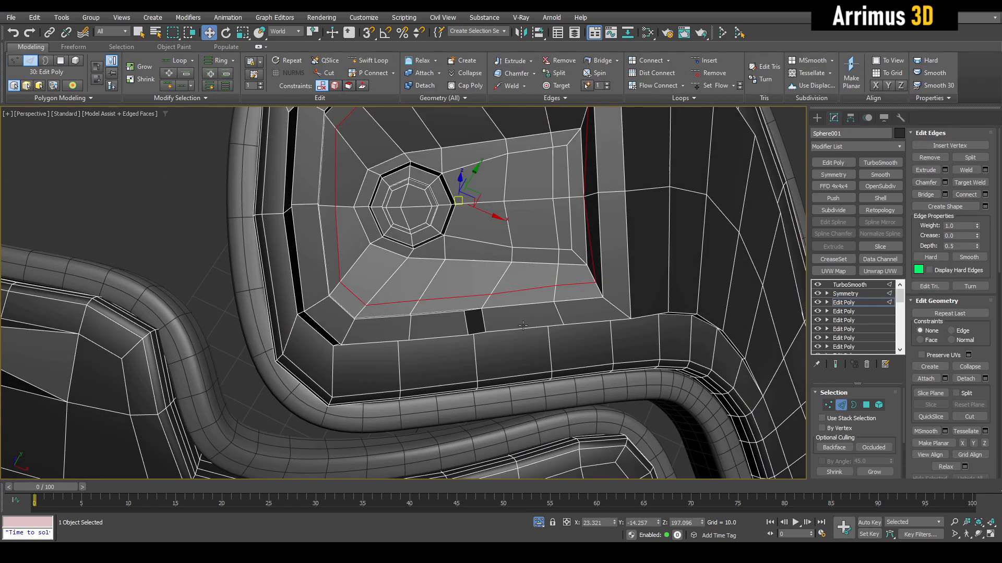
Select the full ring of polygons at the top of the recess wall, bevel it inward into a groove, and preview it smoothed
key(2)
key(4)
key(q)
key(ctrl+d)
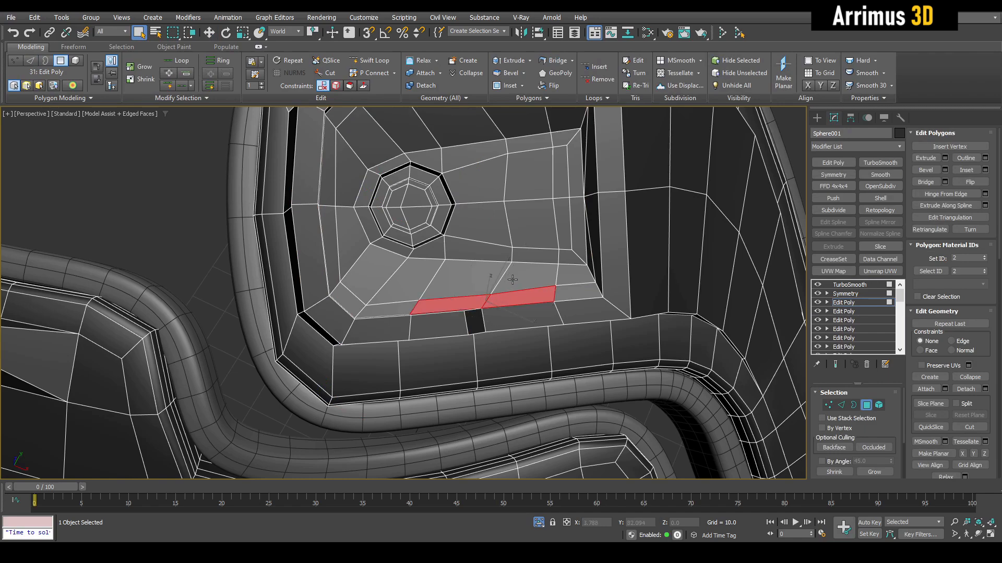
alt+middle_drag(513, 280, 542, 175)
click(496, 170)
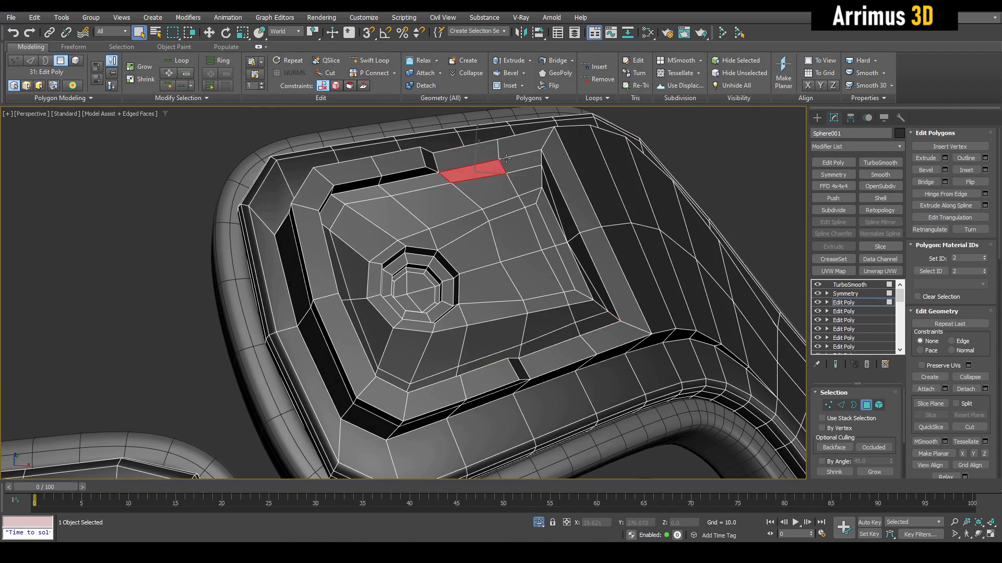
click(510, 166)
shift+click(493, 168)
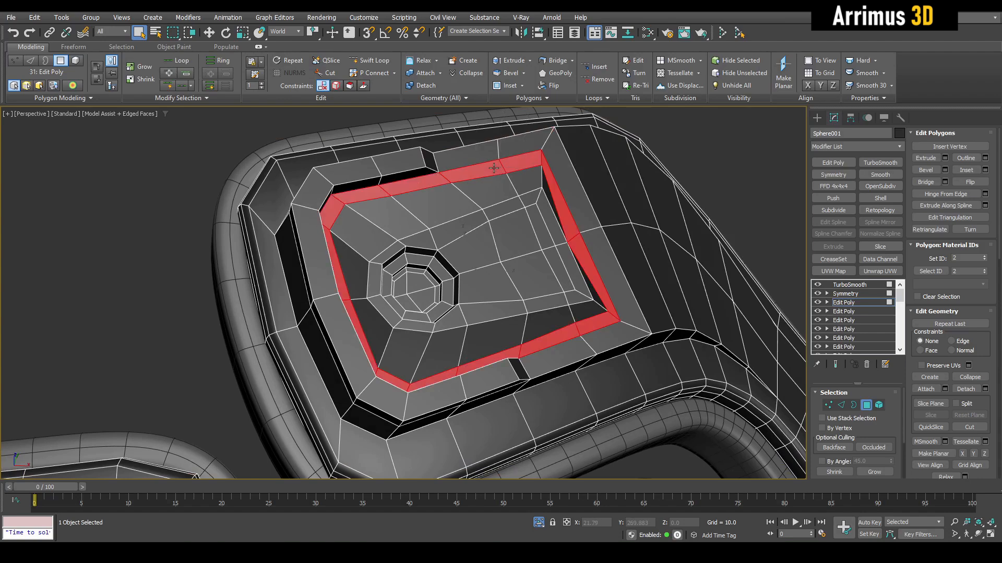
drag(500, 164, 502, 172)
key(q)
key(F4)
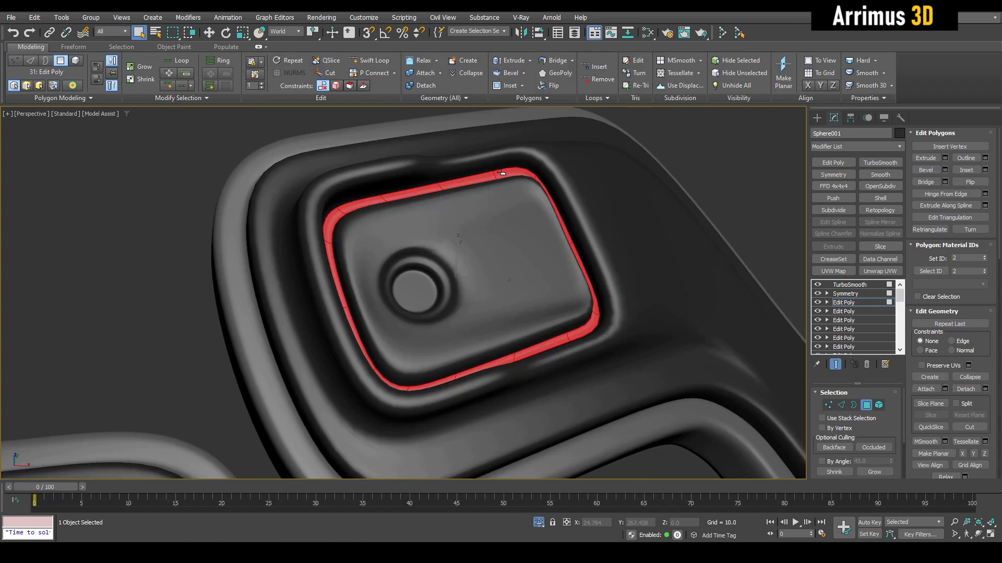
Insert an edge loop along the groove around the recess with SwiftLoop and preview it smoothed
key(F4)
key(1)
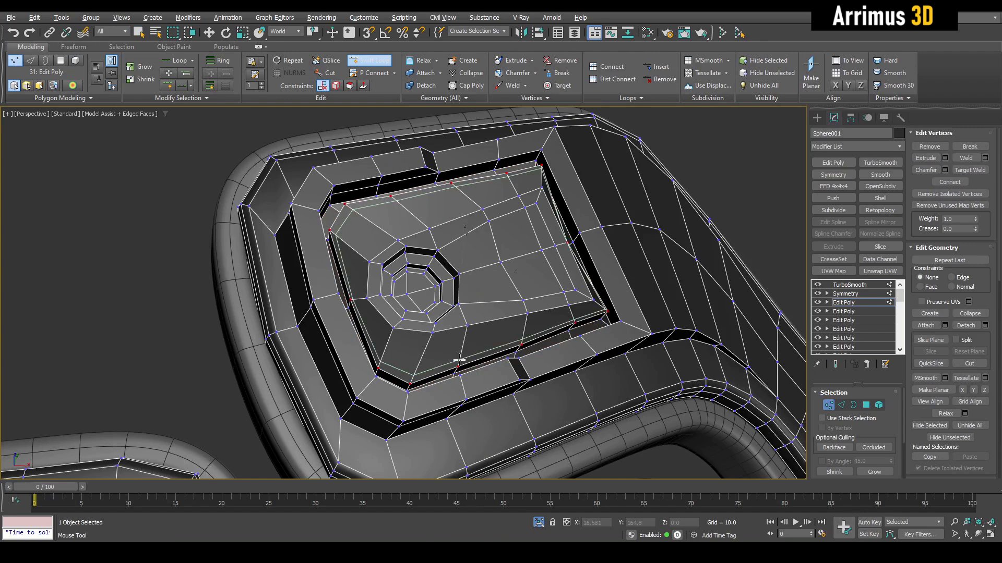
key(2)
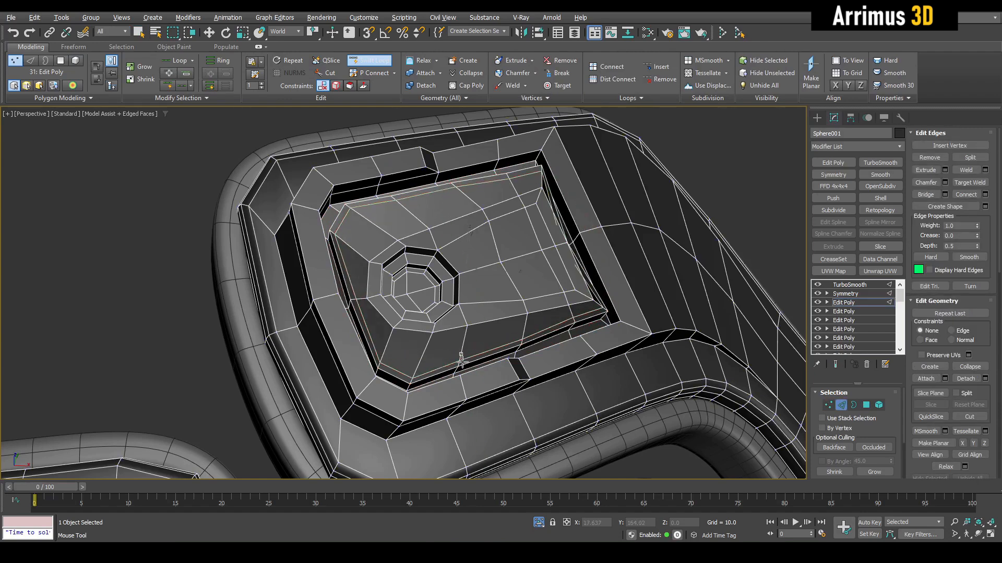
click(462, 361)
key(w)
key(F4)
Finish editing the recess edges and add a new Edit Poly modifier for detailing the side rim corner
alt+middle_drag(478, 345, 475, 198)
scroll(463, 345, down, 4)
key(2)
key(q)
scroll(474, 326, down, 3)
scroll(477, 315, down, 3)
alt+middle_drag(517, 246, 535, 278)
key(F4)
scroll(561, 304, up, 4)
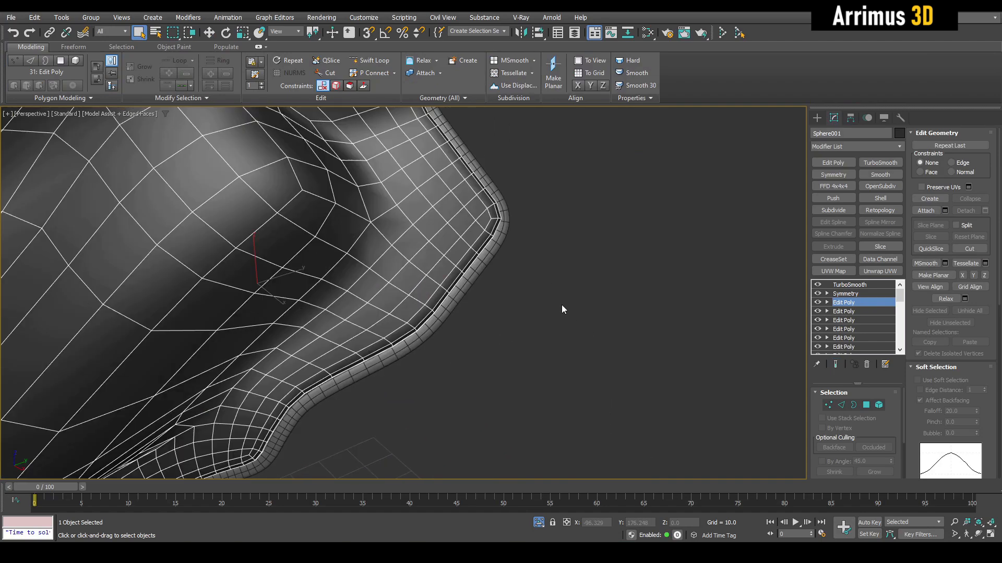
Select the V-shaped strip of polygons along the side rim corner, extrude it into a stepped band, and preview it smoothed
key(4)
scroll(481, 230, up, 2)
middle_drag(455, 292, 454, 324)
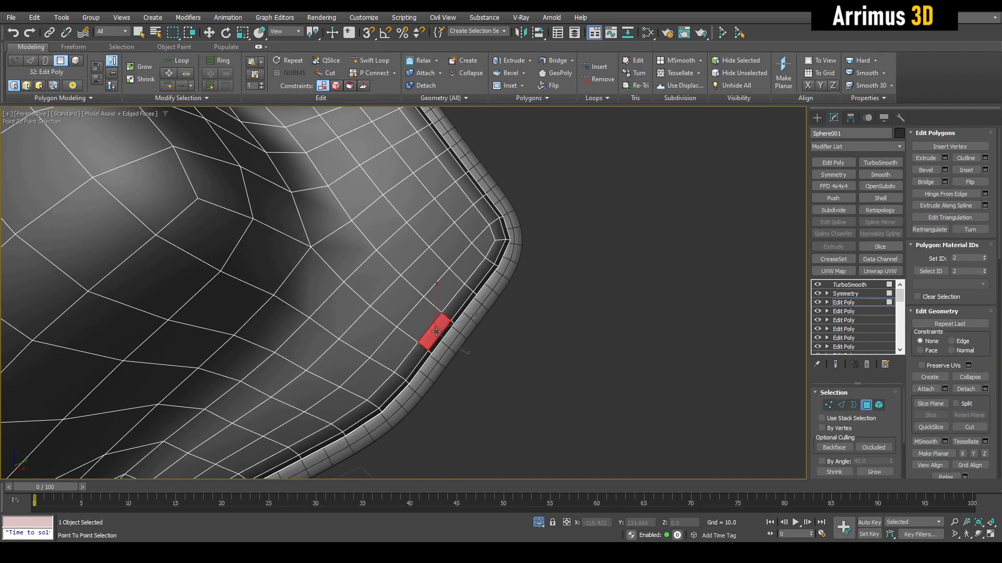
click(434, 148)
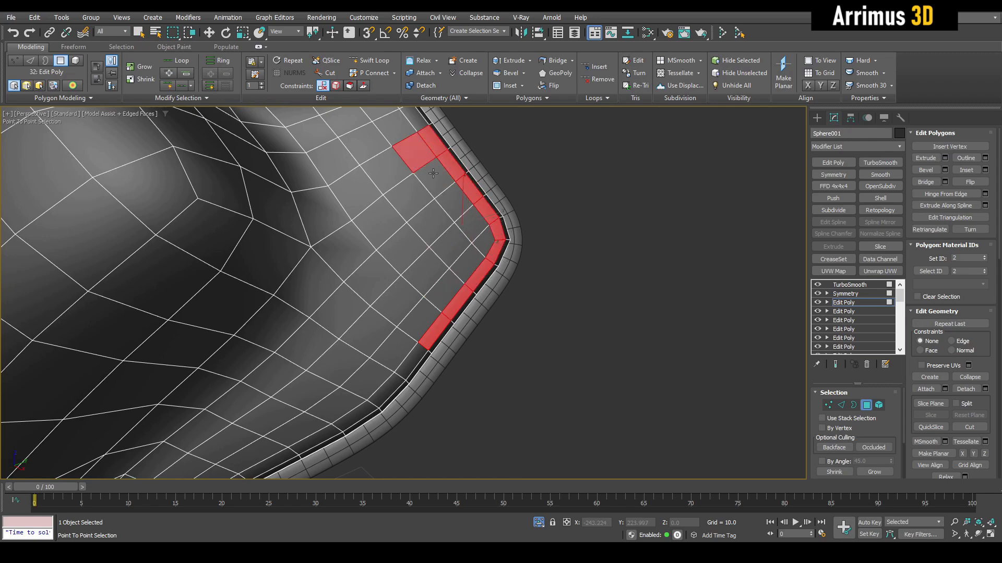
click(496, 243)
click(432, 319)
right_click(431, 319)
middle_drag(430, 319, 545, 191)
drag(552, 177, 553, 174)
alt+middle_drag(554, 175, 544, 266)
right_click(545, 267)
key(shift+e)
key(F4)
click(616, 262)
alt+middle_drag(617, 263, 527, 282)
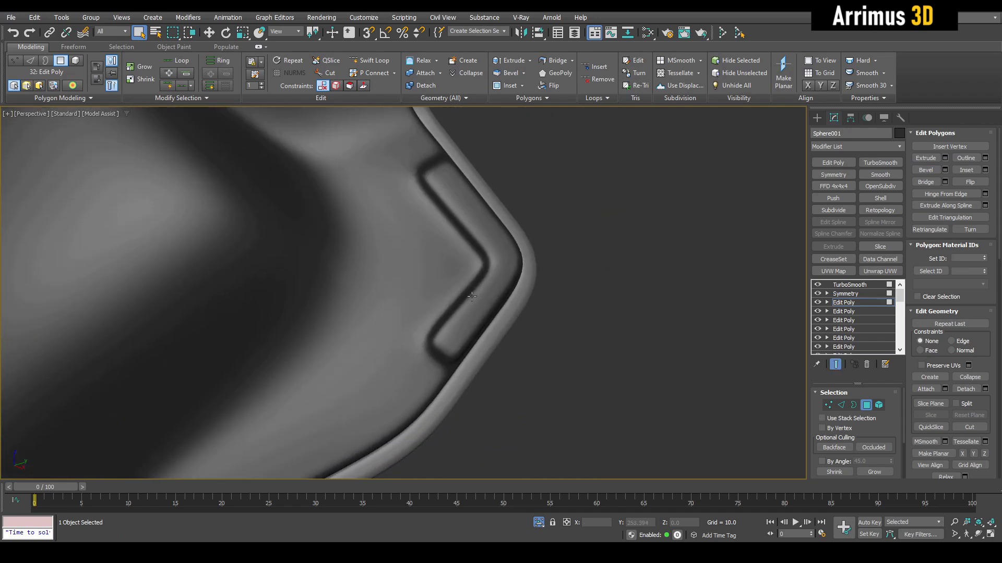
Select the polygon rows beside the V-shaped band and tidy the topology at their far end with Cut and Target Weld
key(F4)
key(shift+e)
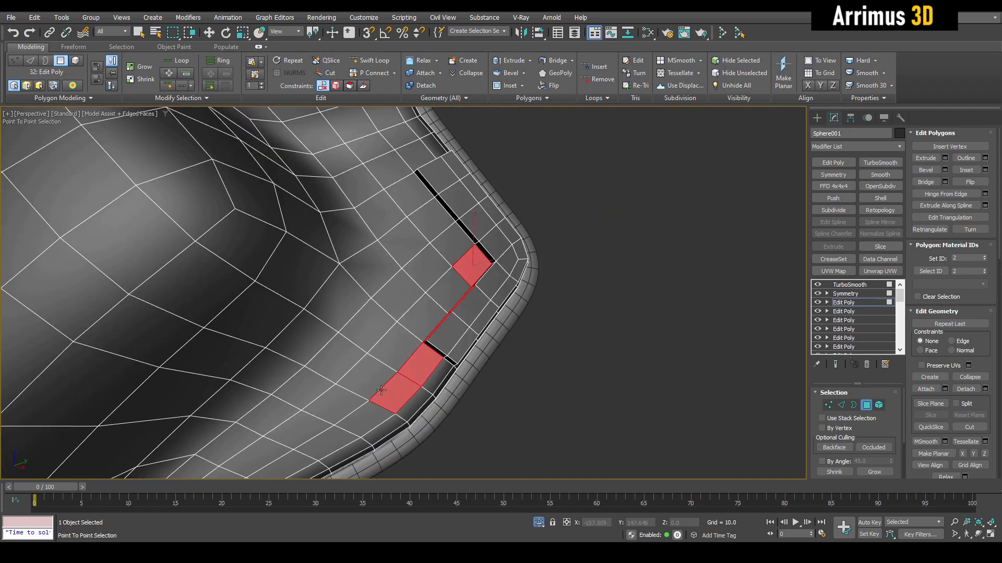
click(375, 374)
click(479, 261)
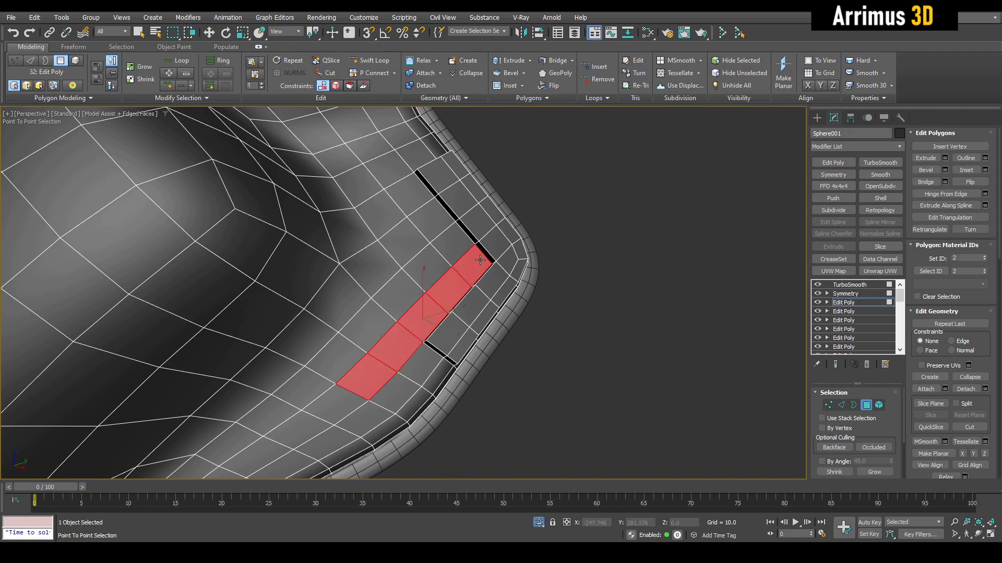
click(460, 245)
scroll(365, 353, up, 3)
key(1)
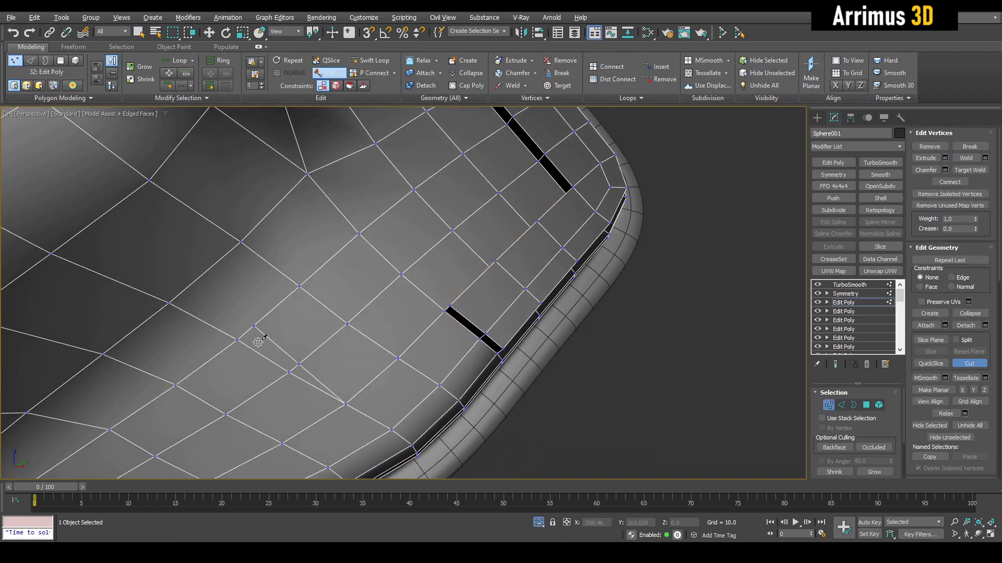
key(ctrl+shift+w)
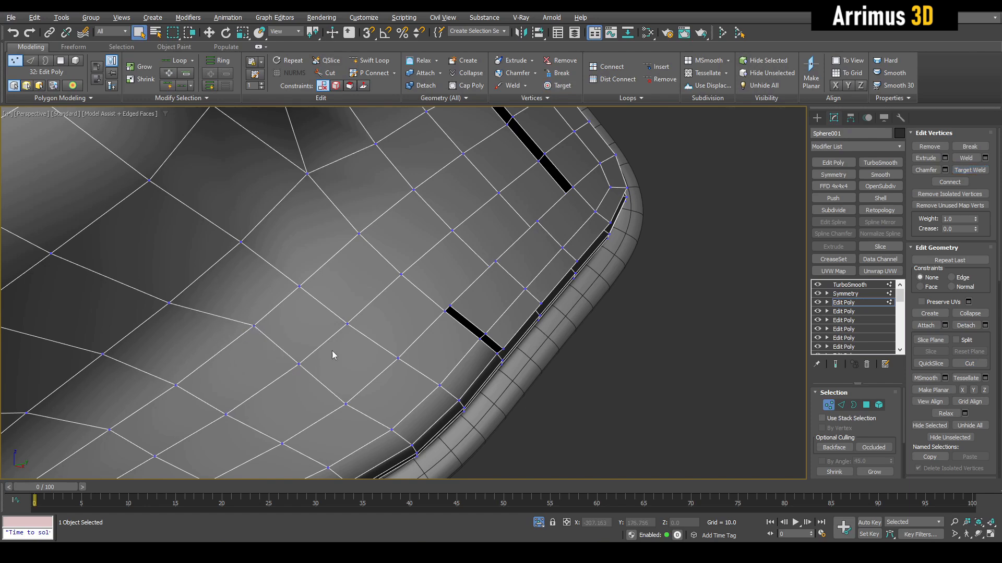
Bevel the panel of polygons beside the V-shaped band inward into a shallow recess
key(4)
mouse_move(443, 326)
alt+middle_down()
mouse_move(436, 268)
mouse_move(379, 312)
alt+middle_up()
key(ctrl+shift+b)
alt+drag(416, 405, 417, 406)
alt+middle_drag(434, 260, 462, 294)
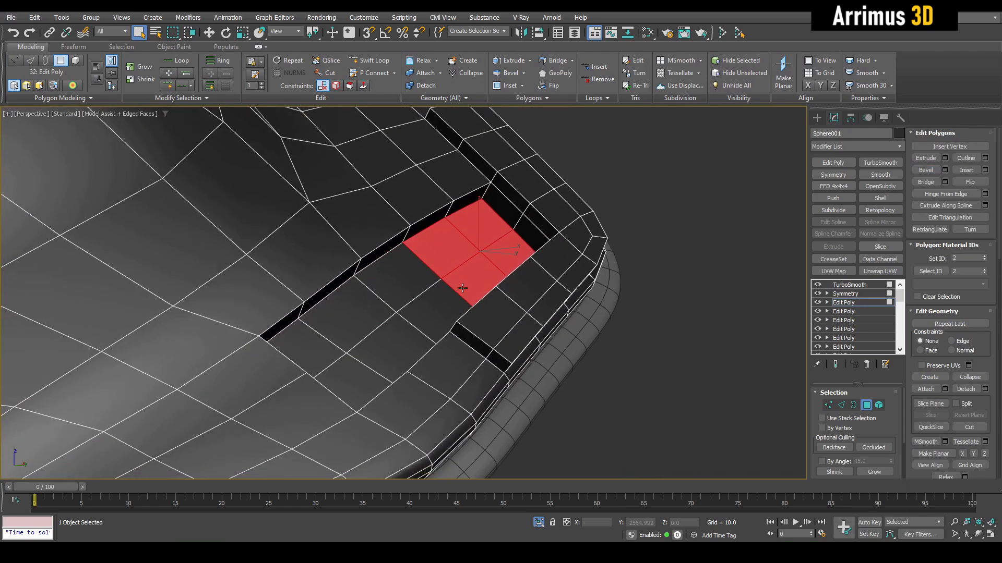
Bevel the block of recess floor polygons nearest the corner deeper, adding two neighbouring polygons to the selection
key(ctrl+shift+b)
drag(472, 243, 481, 249)
right_click(474, 248)
right_click(444, 298)
ctrl+click(444, 298)
ctrl+click(416, 281)
key(ctrl+shift+b)
right_click(480, 249)
Slide the edges dividing the recess floor using the Edge constraint
alt+middle_drag(480, 250, 417, 302)
key(2)
double_click(420, 280)
key(w)
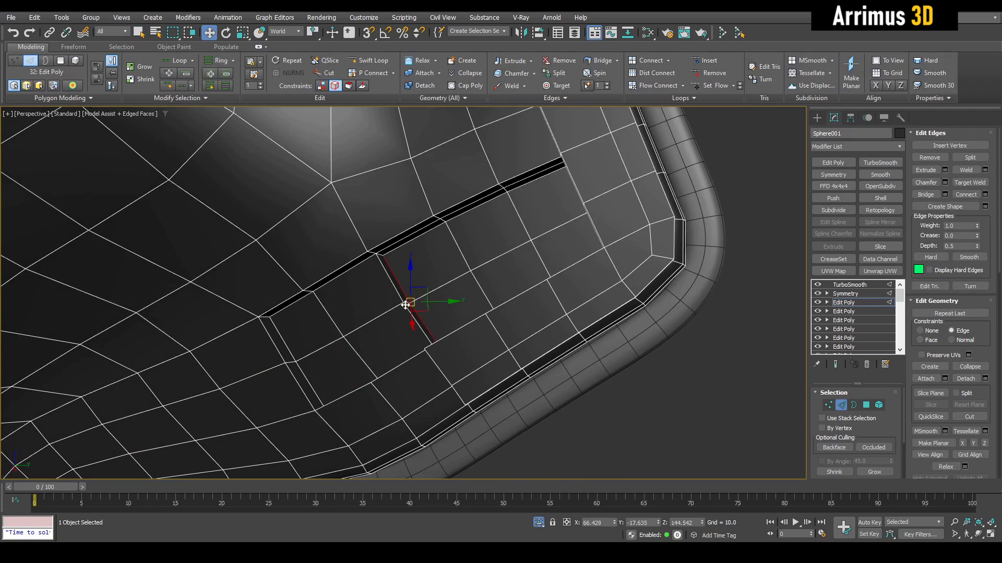
drag(430, 288, 448, 279)
click(661, 388)
key(shift+x)
key(q)
alt+middle_drag(662, 388, 668, 350)
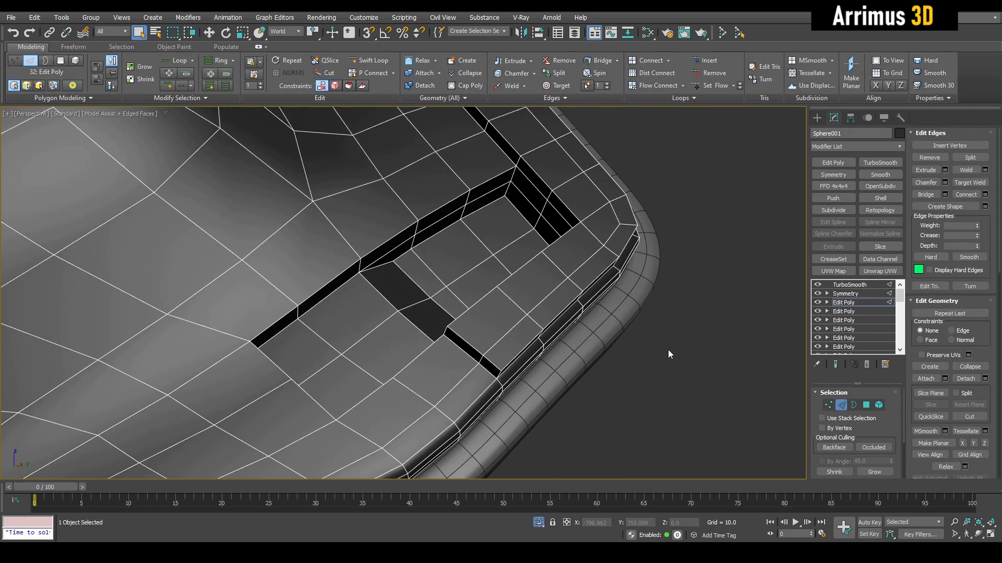
Check the smoothed rim corner recess and add a new Edit Poly modifier for the side panel
scroll(668, 350, down, 5)
key(F4)
scroll(584, 337, down, 3)
alt+middle_drag(583, 337, 548, 329)
key(2)
alt+middle_drag(485, 334, 521, 323)
scroll(541, 329, down, 3)
key(ctrl+e)
scroll(544, 331, up, 3)
key(F4)
scroll(544, 306, up, 3)
Select the edge loop running through the slanted slot across the side panel and chamfer it
key(4)
key(2)
double_click(520, 331)
scroll(522, 318, up, 3)
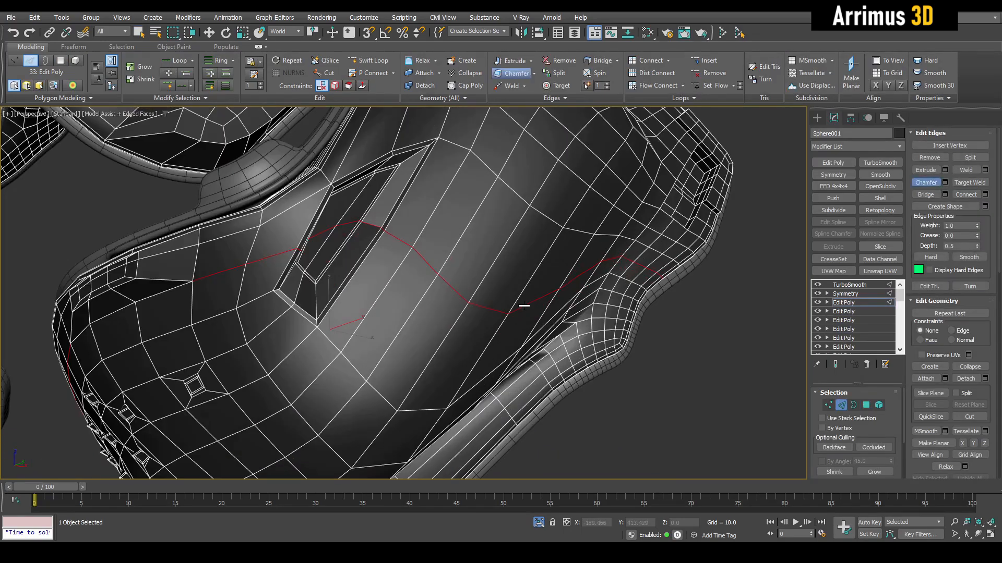
drag(524, 307, 525, 307)
right_click(525, 306)
key(F4)
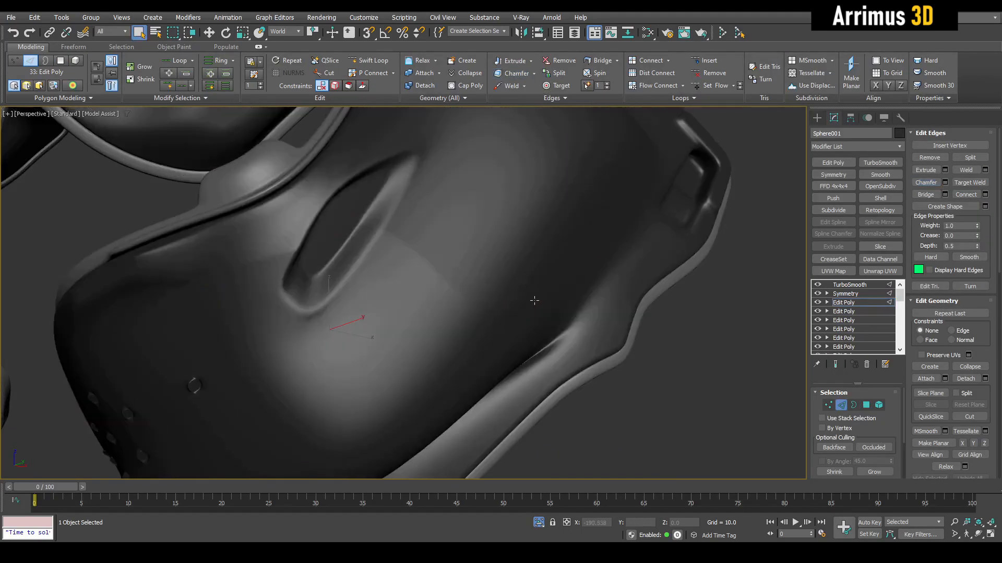
alt+middle_drag(534, 300, 486, 332)
key(F4)
scroll(531, 311, up, 3)
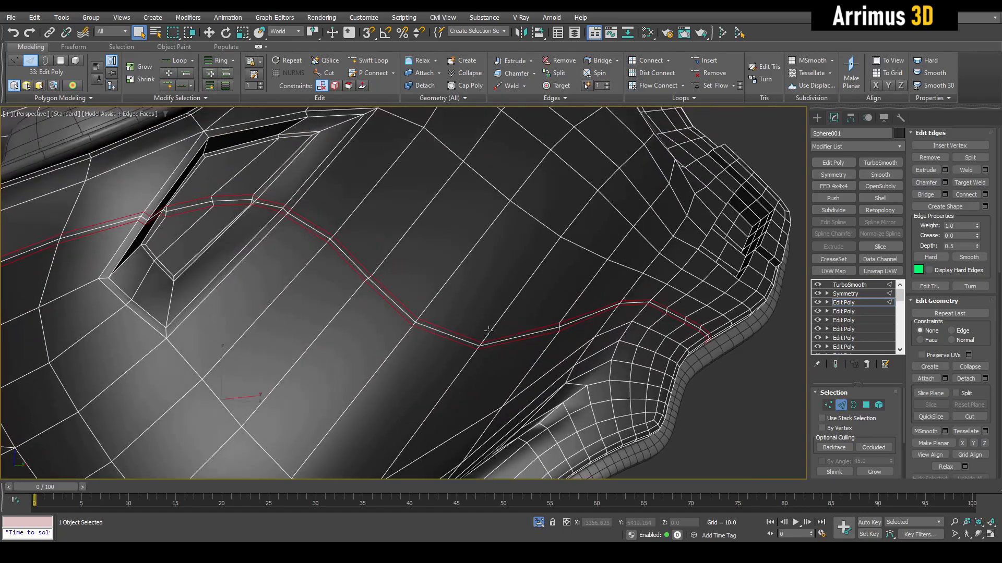
Select the row of polygons just above the chamfered loop and move it to form a stepped crease
key(4)
click(533, 305)
shift+click(391, 222)
right_click(392, 222)
alt+middle_drag(391, 223, 395, 301)
key(w)
key(F4)
middle_drag(394, 301, 395, 277)
click(677, 386)
scroll(621, 334, down, 5)
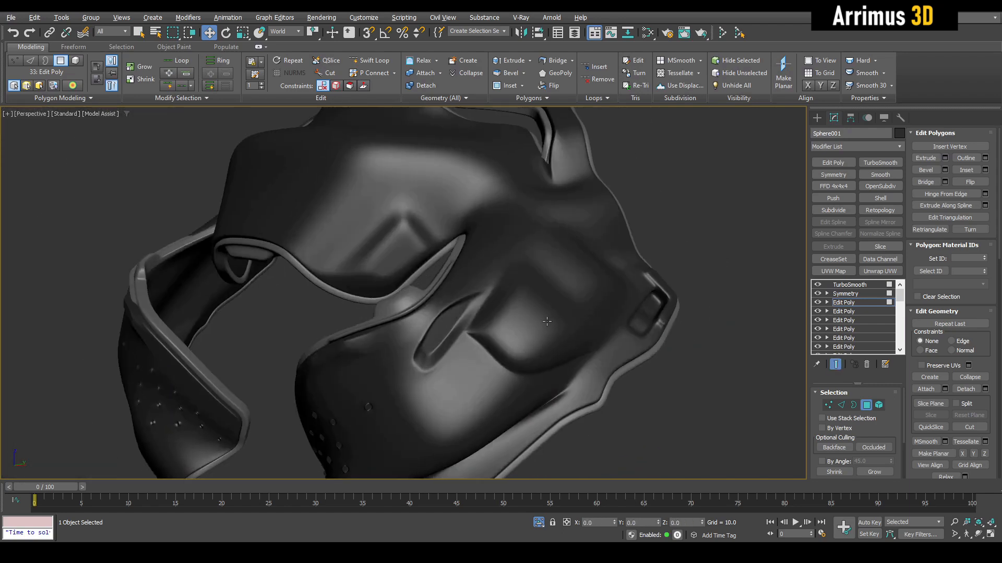
Try Set Flow on the edge loop running from the slot's tip to the rim
alt+middle_drag(621, 334, 535, 319)
scroll(535, 319, up, 4)
key(F4)
key(2)
key(q)
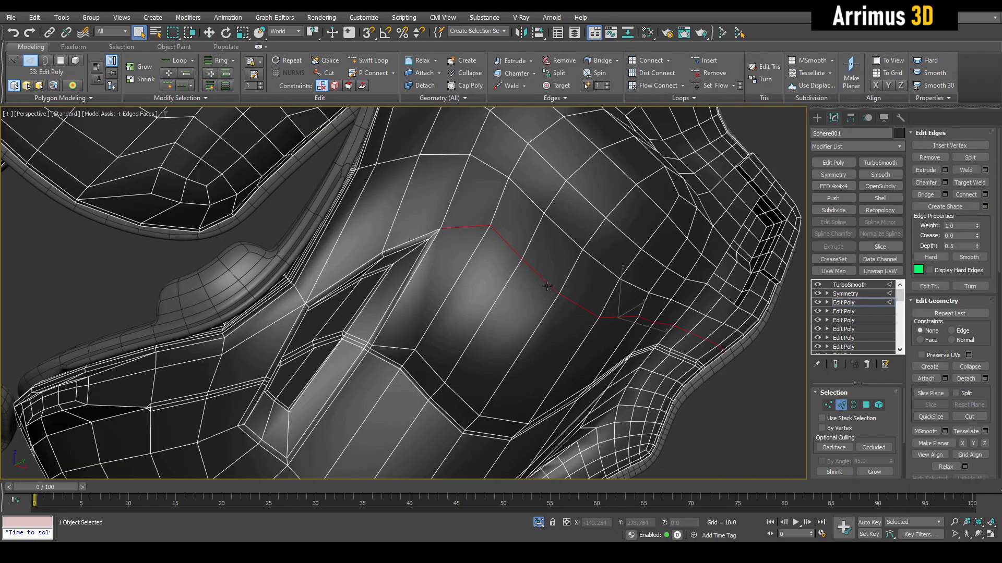
key(shift+f)
middle_drag(621, 306, 543, 287)
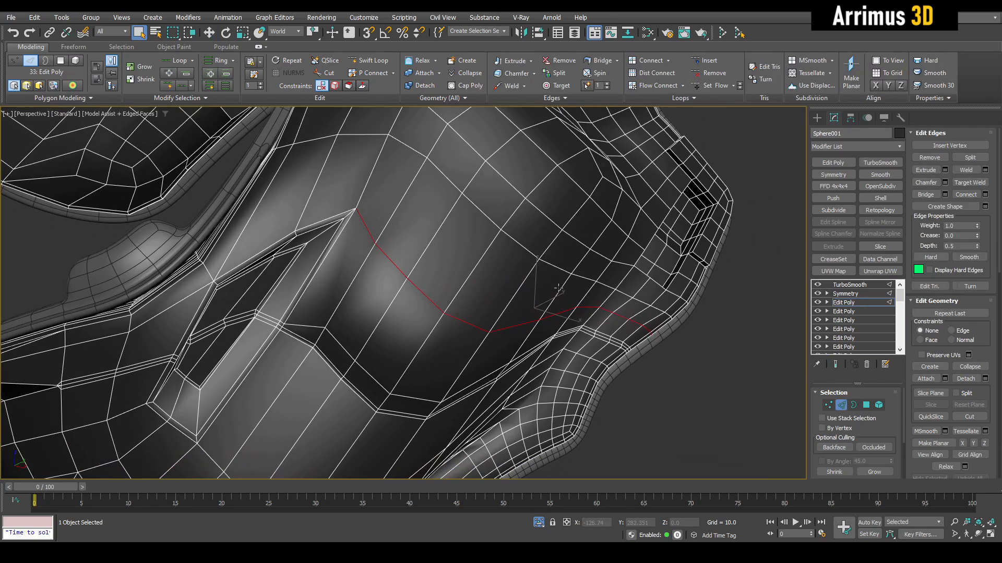
key(ctrl+z)
key(ctrl+z)
Select only the shorter run of edges from the slot's tip with point-to-point selection and apply Set Flow
click(398, 206)
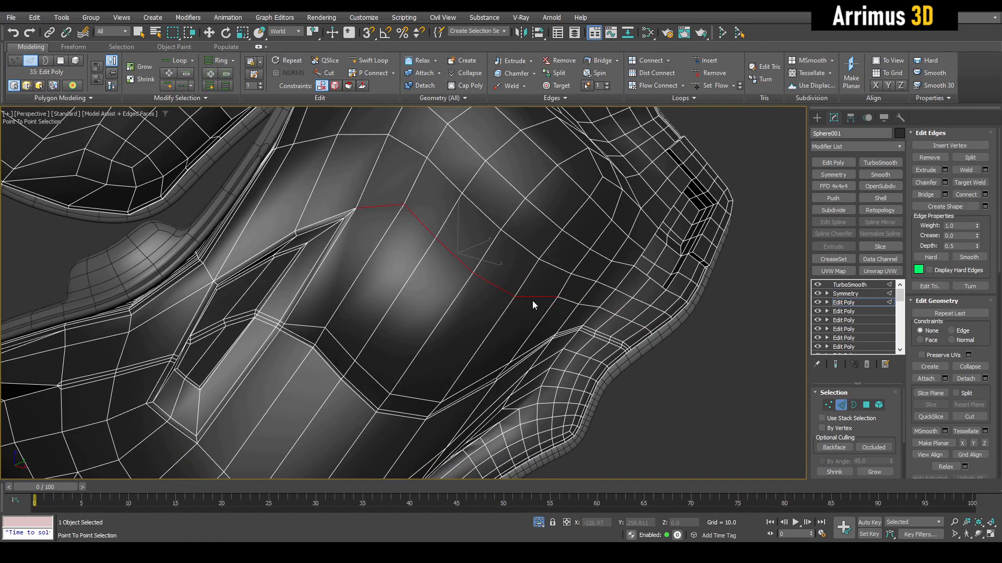
click(533, 301)
right_click(533, 300)
key(shift+f)
click(658, 372)
key(F4)
middle_drag(659, 373, 503, 314)
Add a new Edit Poly modifier, select the curved strip of polygons along the stepped crease, and inset it
scroll(626, 346, down, 5)
key(2)
key(4)
key(F4)
scroll(546, 314, up, 5)
click(585, 344)
click(461, 290)
right_click(461, 291)
scroll(494, 309, up, 4)
key(i)
drag(503, 314, 500, 296)
right_click(500, 295)
Bevel the inset curved strip inward into a narrow recess and preview it smoothed
alt+middle_drag(500, 296, 490, 339)
key(w)
key(ctrl+shift+b)
drag(491, 339, 491, 359)
key(w)
alt+middle_drag(491, 359, 568, 316)
key(alt+x)
key(alt+x)
key(ctrl+q)
key(F4)
key(1)
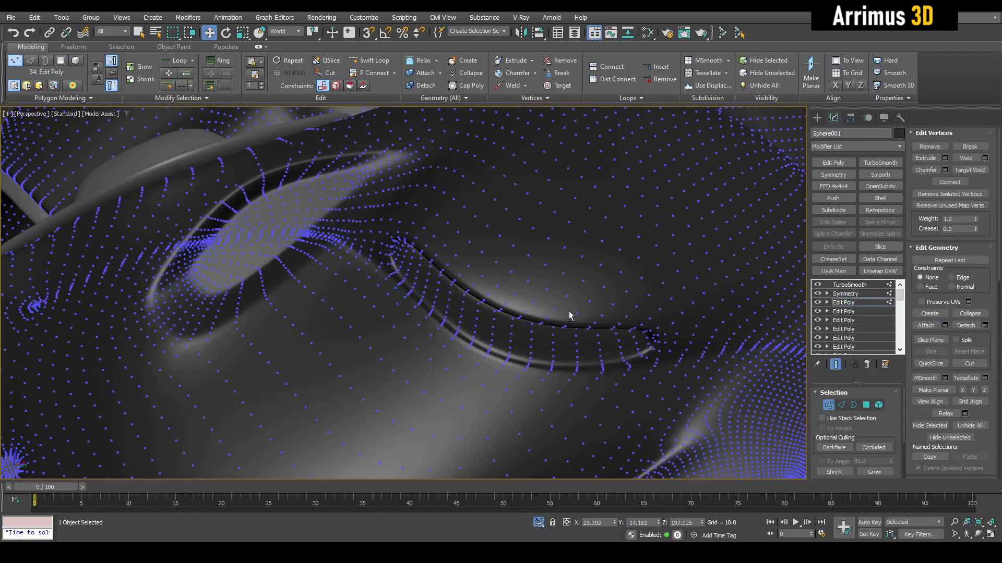
Insert a supporting edge near the far end of the curved recess with SwiftLoop and preview it smoothed
scroll(569, 313, up, 3)
key(ctrl+q)
key(F4)
key(alt+1)
click(673, 356)
key(w)
key(ctrl+q)
key(F4)
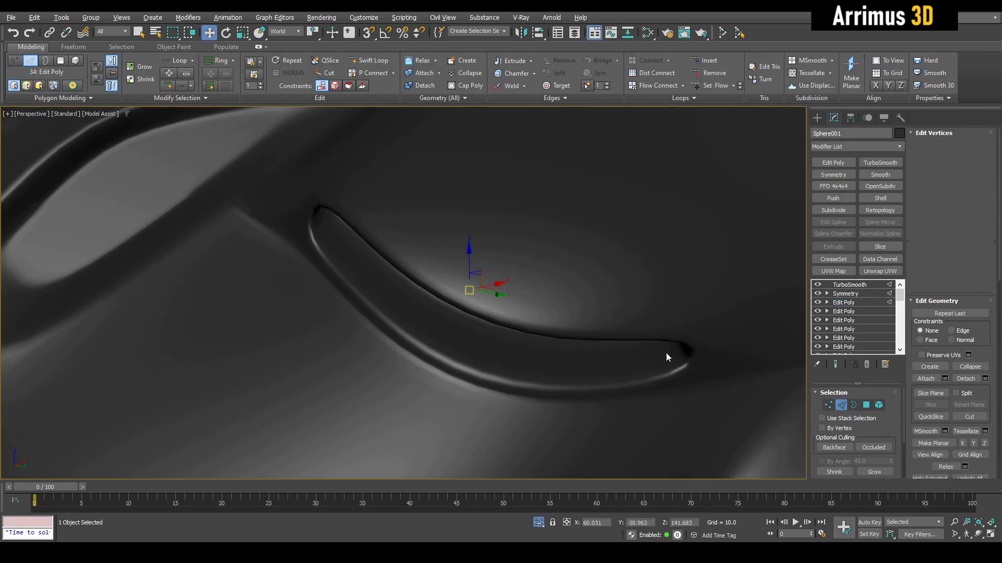
Compare the curved recess on the side panel in smoothed and wireframe display
scroll(629, 333, down, 3)
key(2)
key(q)
alt+middle_drag(628, 333, 559, 320)
key(ctrl+q)
key(F4)
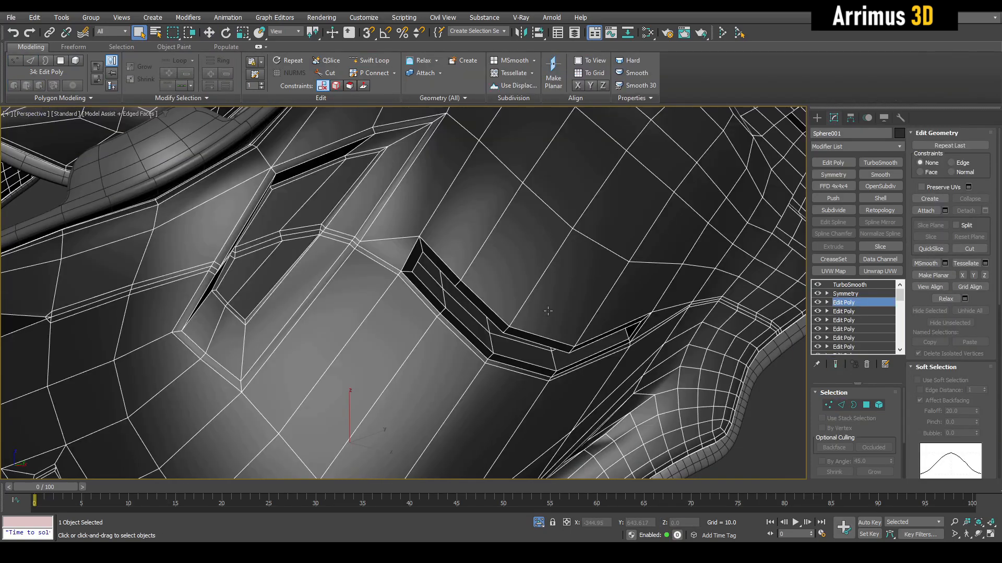
key(ctrl+q)
key(F4)
key(ctrl+q)
key(F4)
key(ctrl+q)
key(F4)
Add a new Edit Poly modifier and Cut a row of edges across the side panel, ending at the slot's lower corner vertex
scroll(523, 309, down, 4)
alt+middle_drag(523, 309, 485, 263)
key(ctrl+q)
key(F4)
scroll(452, 316, up, 4)
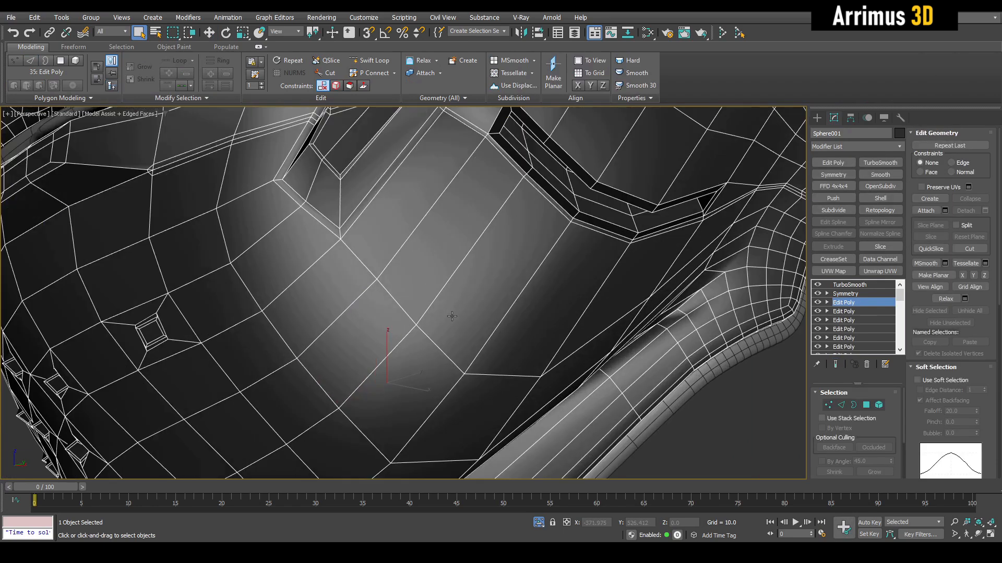
key(1)
scroll(438, 298, up, 3)
key(alt+c)
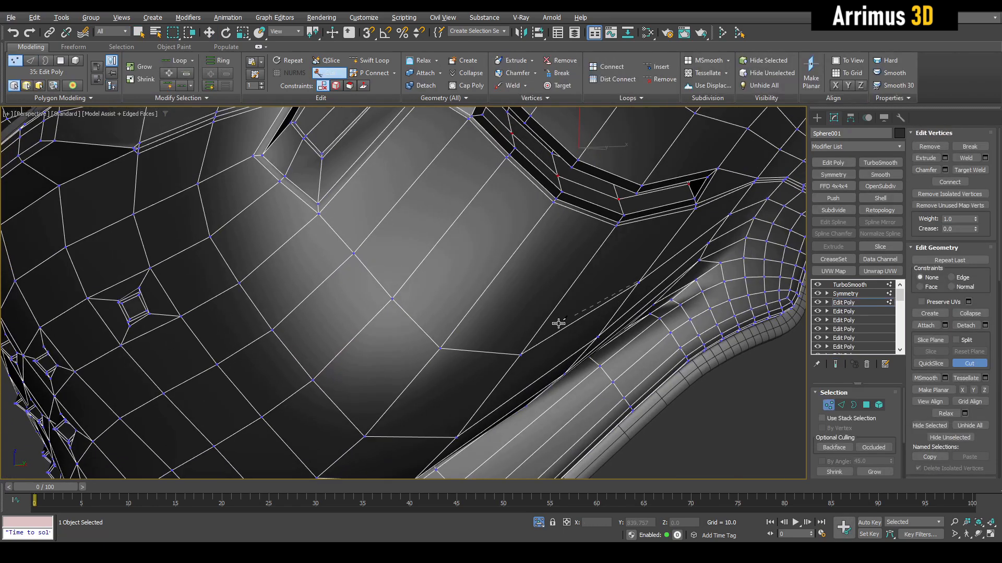
click(453, 332)
click(402, 286)
click(364, 242)
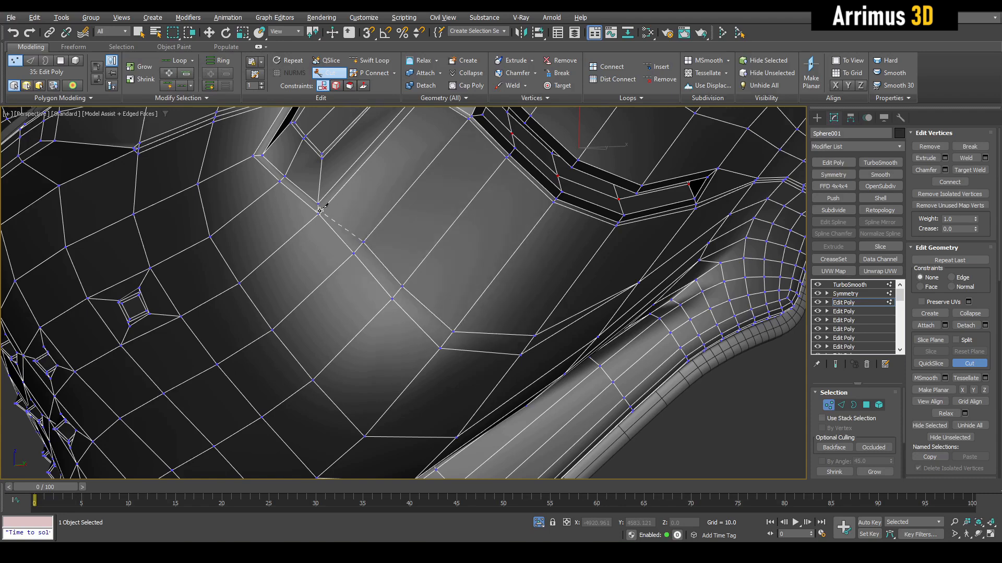
right_click(438, 315)
Select the newly cut edges on the side panel and move them outward to raise a crease
key(2)
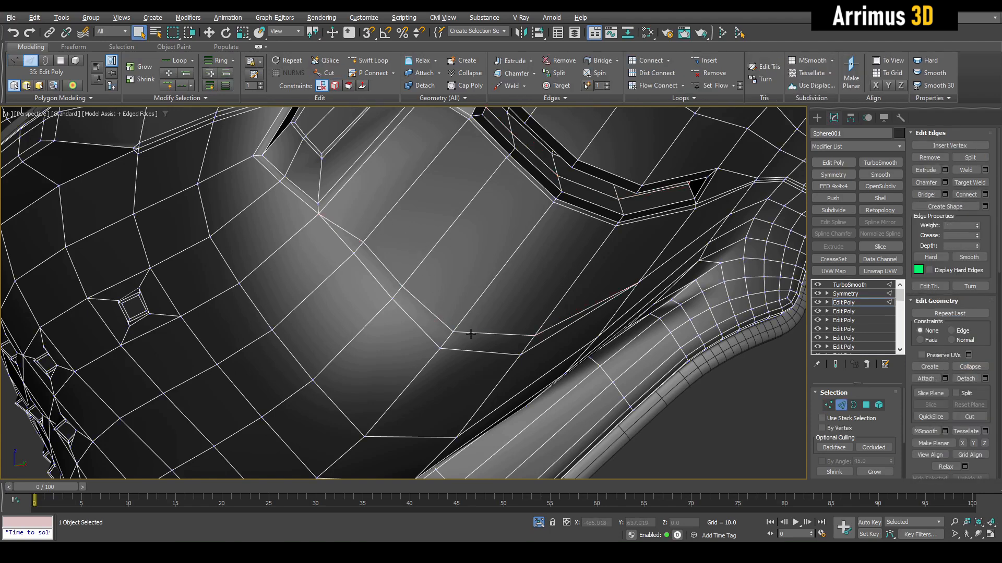
key(w)
key(z)
mouse_move(430, 329)
alt+middle_down()
mouse_move(443, 298)
mouse_move(447, 323)
alt+middle_up()
scroll(436, 308, down, 3)
drag(448, 330, 478, 301)
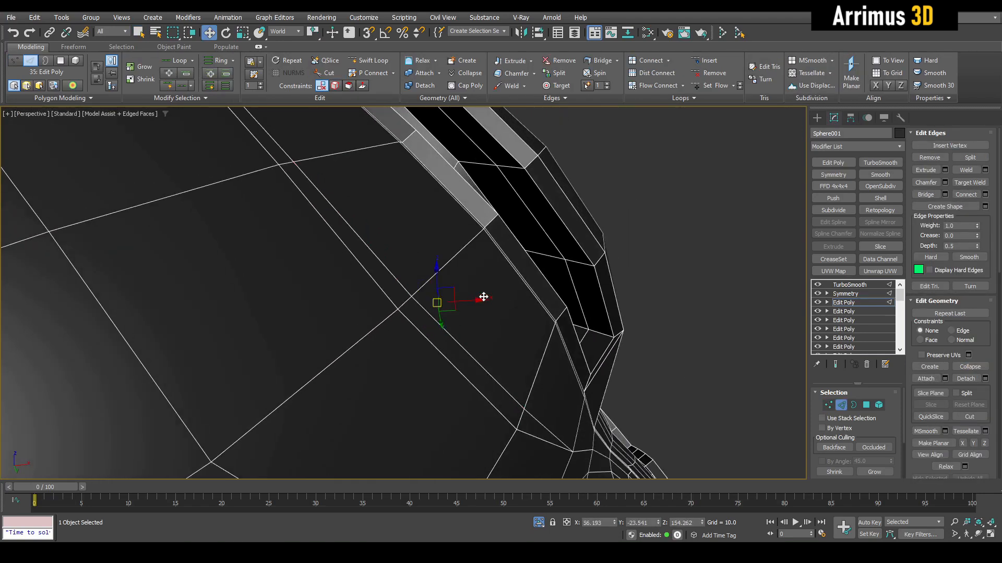
key(q)
key(w)
alt+middle_drag(401, 285, 433, 303)
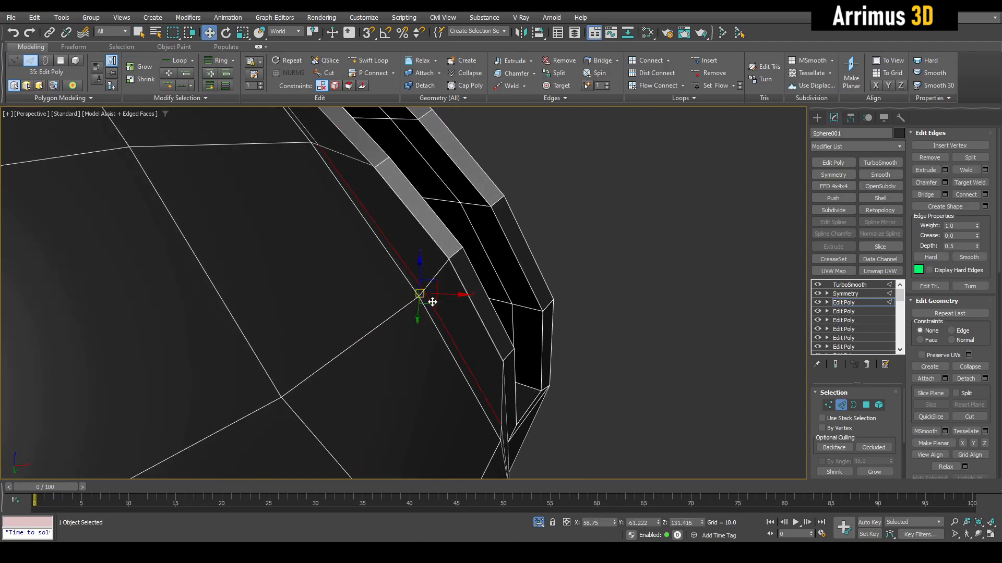
drag(441, 322, 488, 285)
key(F4)
scroll(488, 284, down, 5)
alt+middle_drag(487, 284, 448, 326)
Insert a supporting edge loop beside the raised side-panel crease with SwiftLoop and preview it smoothed
key(q)
key(F4)
scroll(379, 238, up, 4)
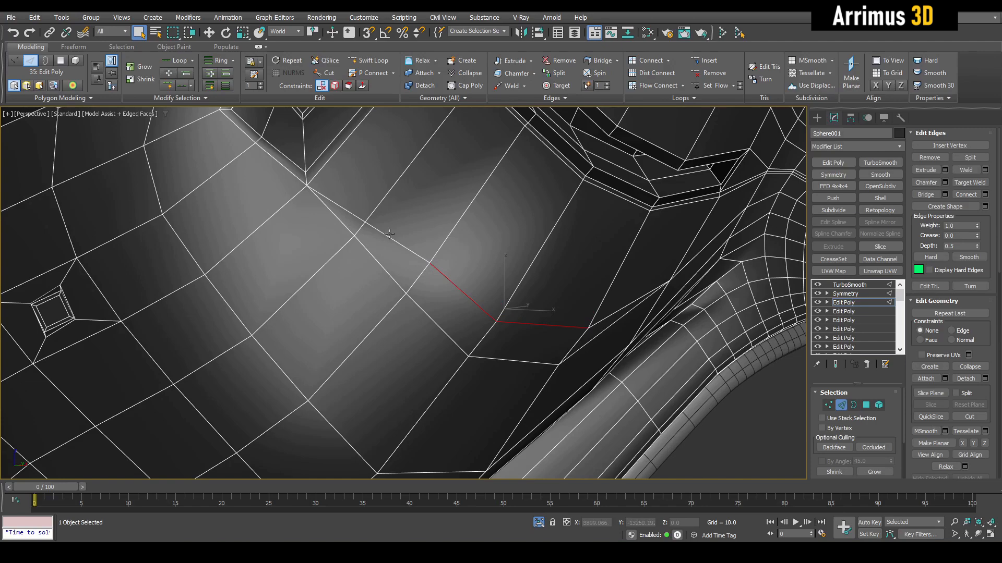
click(384, 234)
alt+middle_drag(631, 317, 582, 327)
key(ctrl+q)
key(ctrl+q)
key(1)
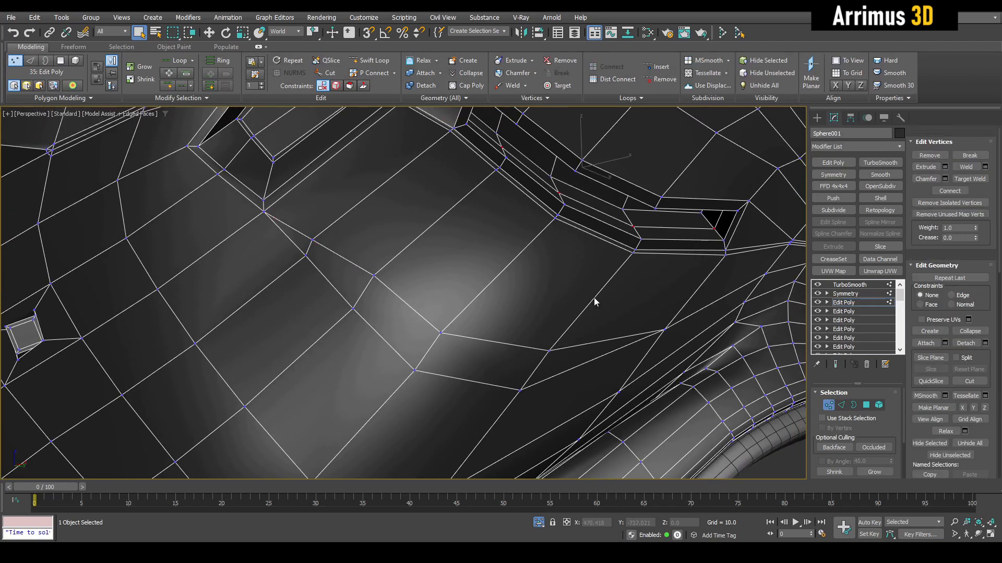
key(alt+1)
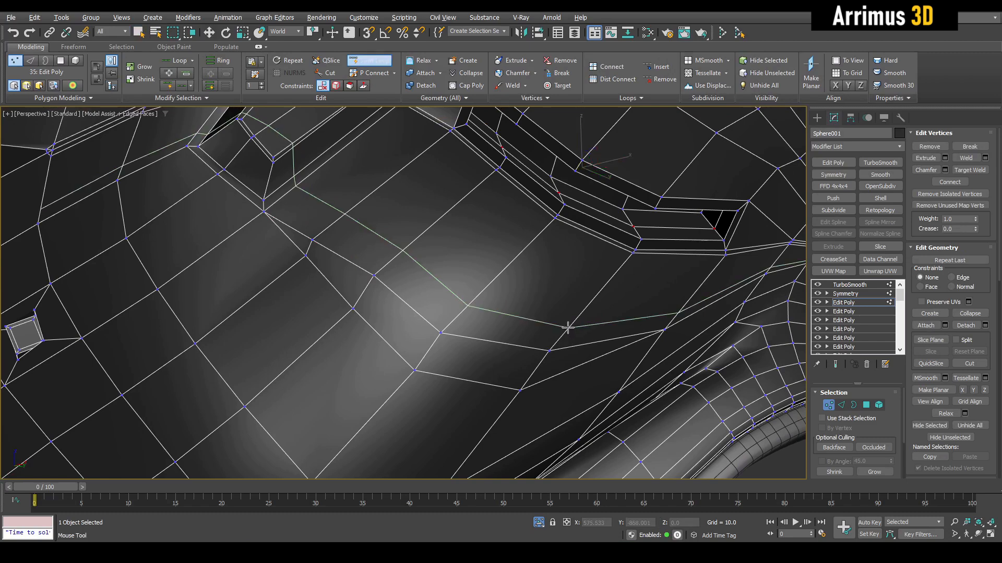
click(568, 328)
key(F4)
key(ctrl+q)
scroll(569, 326, down, 4)
right_click(572, 318)
Add a new Edit Poly modifier, select a two-by-two polygon block on the forehead, and reshape it into an octagon with GeoPoly
alt+middle_drag(573, 319, 454, 284)
scroll(575, 331, down, 5)
key(2)
key(4)
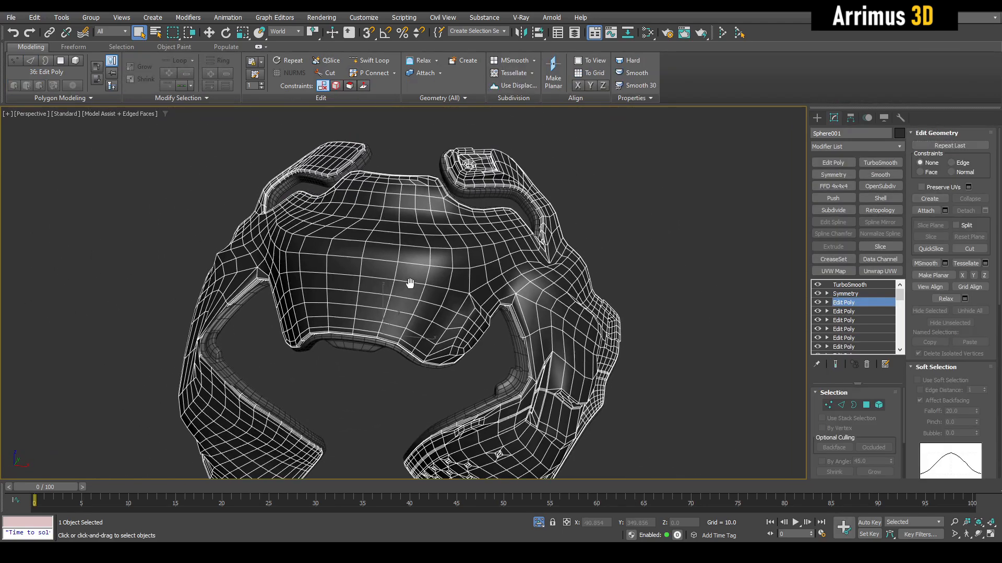
scroll(459, 287, up, 6)
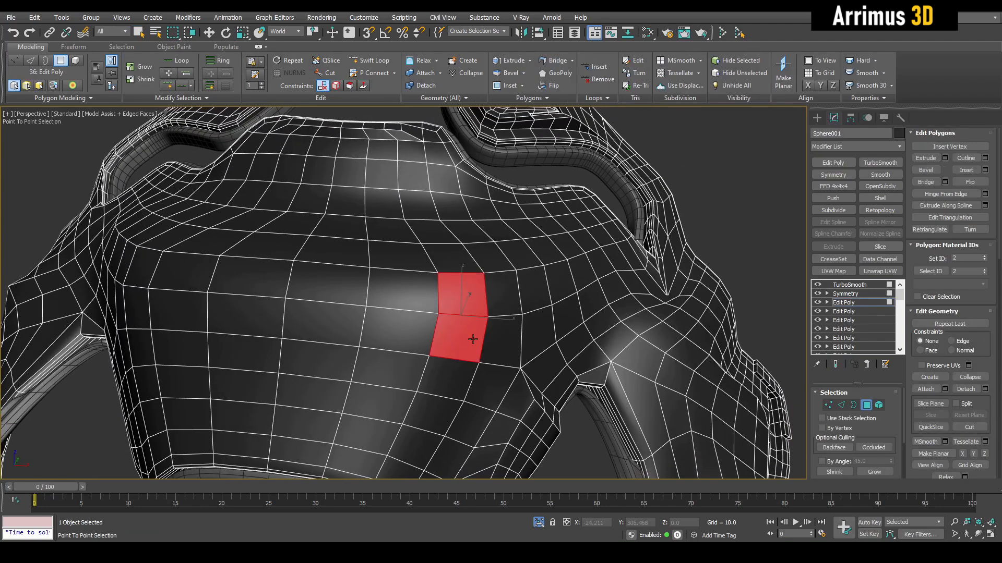
ctrl+click(501, 342)
ctrl+click(499, 309)
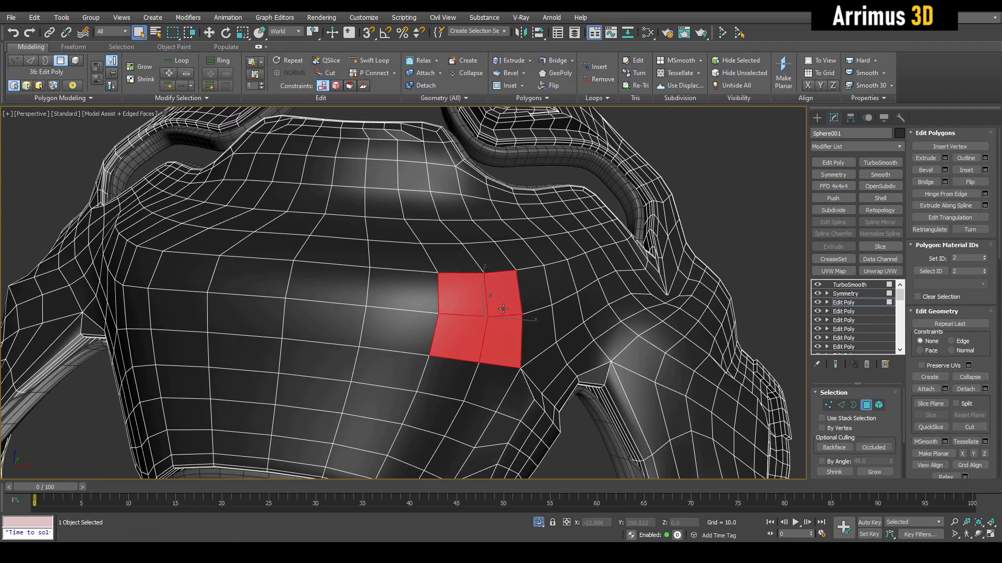
key(g)
scroll(498, 312, up, 5)
alt+middle_drag(492, 319, 469, 306)
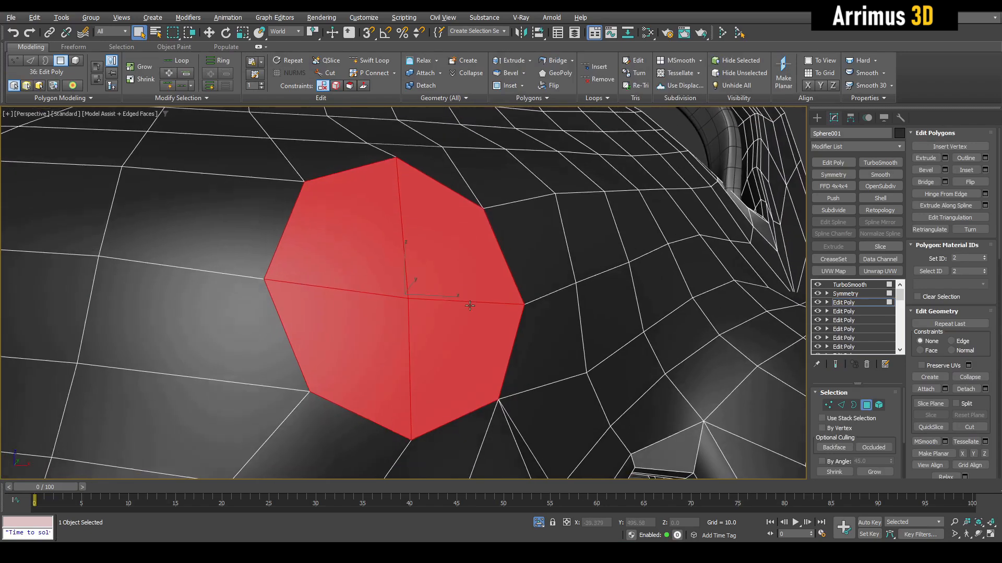
Rotate the octagonal polygon group on the forehead and move it outward from the surface
scroll(470, 306, down, 4)
key(e)
drag(441, 301, 402, 307)
key(w)
mouse_move(402, 307)
alt+middle_down()
mouse_move(410, 312)
mouse_move(400, 312)
alt+middle_up()
drag(408, 309, 345, 311)
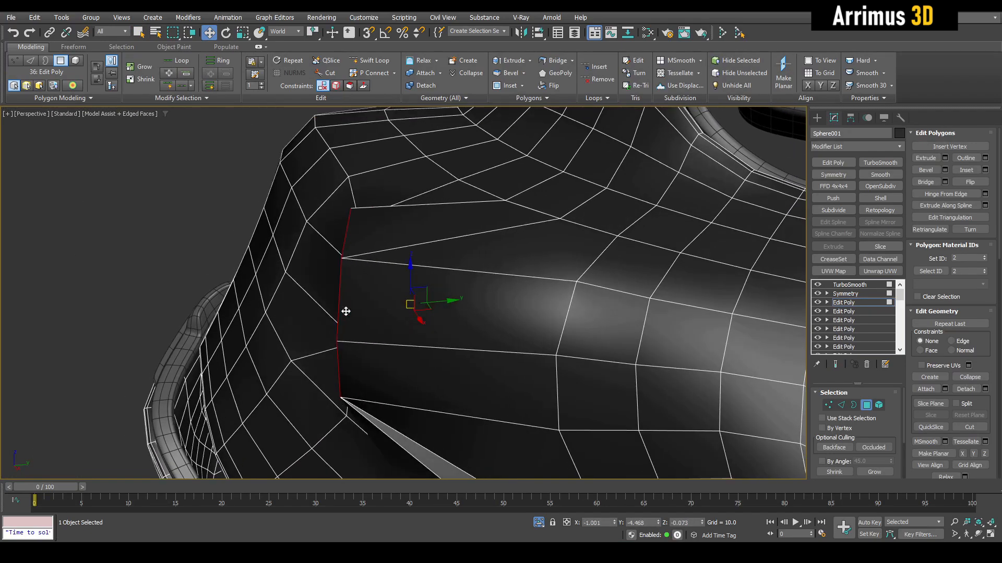
alt+middle_drag(344, 311, 440, 321)
scroll(398, 333, down, 4)
key(e)
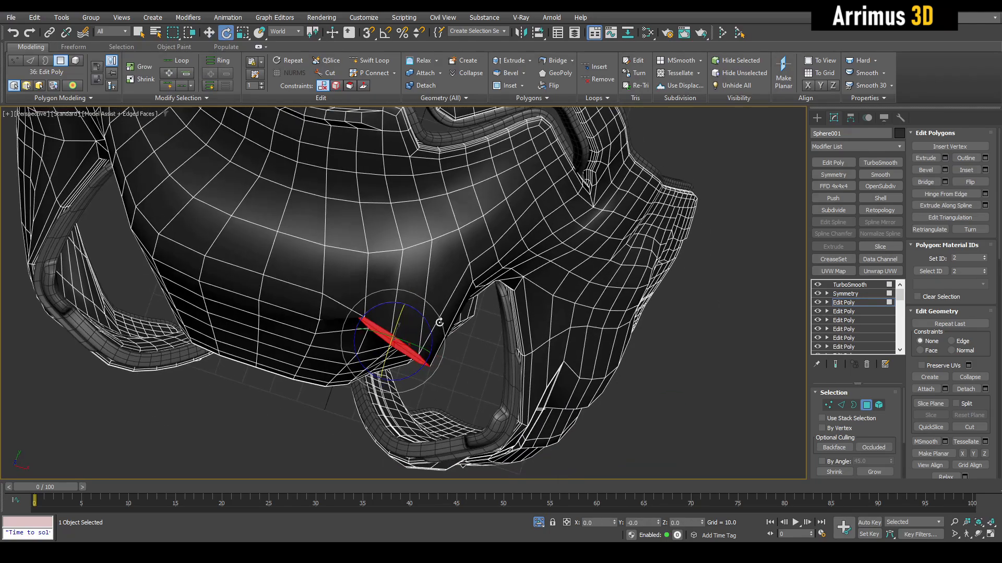
drag(441, 321, 440, 299)
Raise successive edges between the protruding octagon and the upper opening to form a continuous ridge
alt+middle_drag(444, 299, 435, 275)
scroll(443, 282, up, 4)
key(2)
key(q)
click(430, 257)
key(w)
key(q)
key(w)
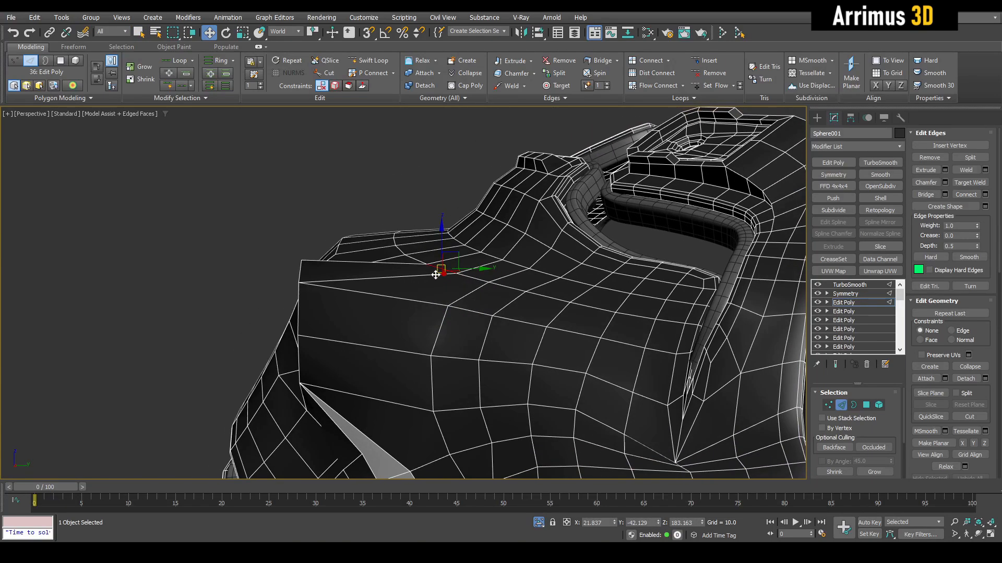
drag(437, 270, 431, 242)
alt+middle_drag(431, 241, 492, 269)
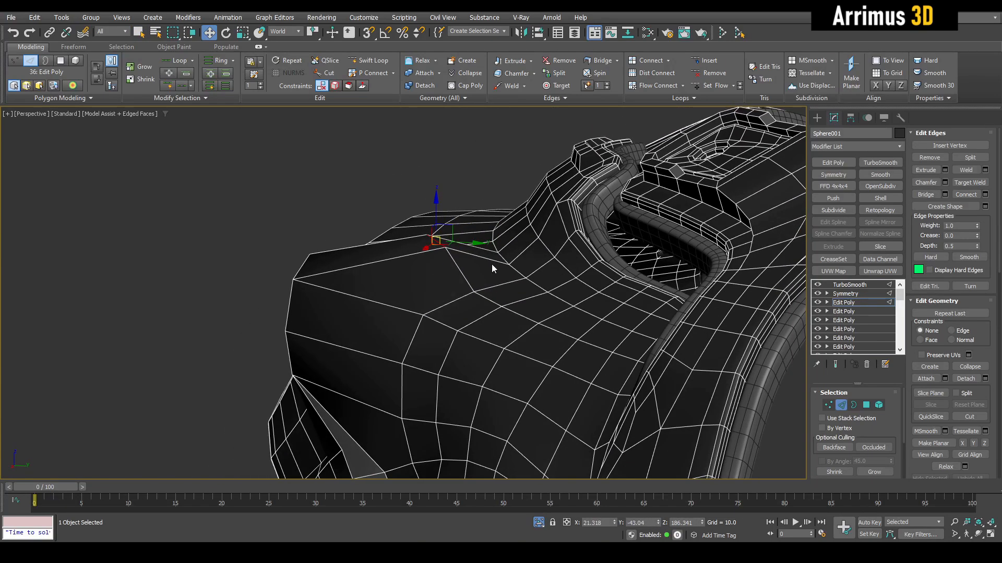
drag(502, 256, 498, 237)
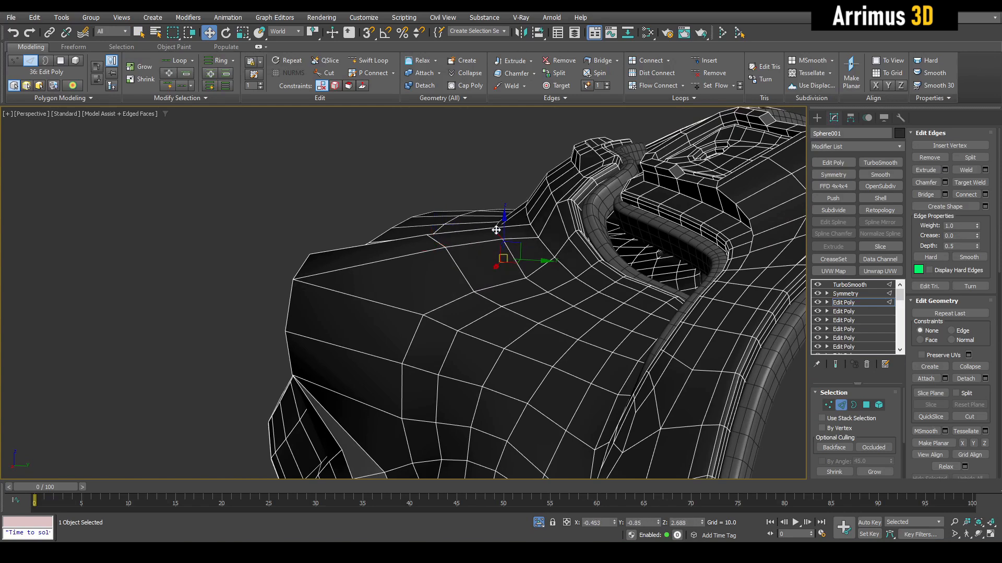
alt+middle_drag(496, 230, 524, 226)
drag(544, 228, 545, 199)
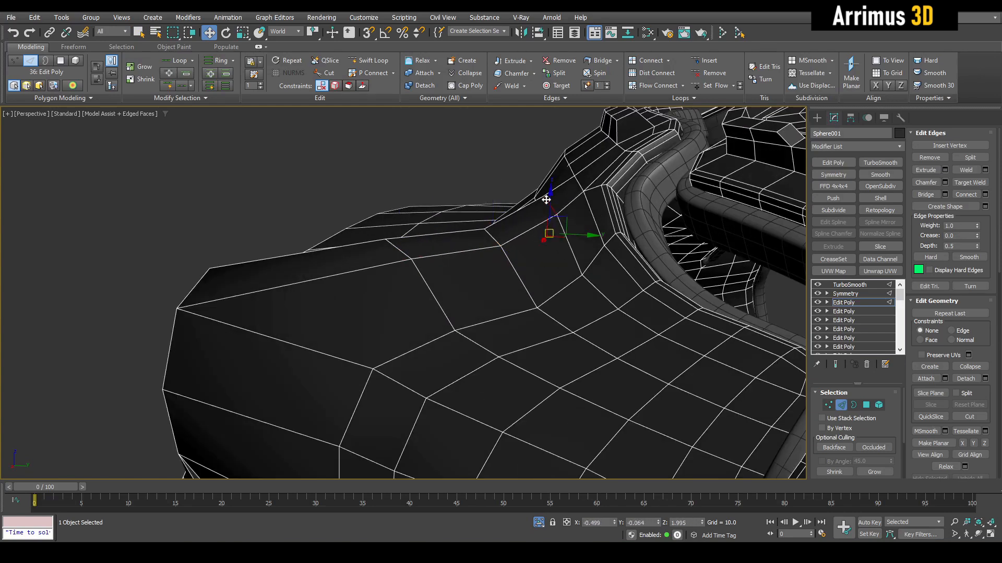
alt+middle_drag(539, 196, 559, 237)
key(q)
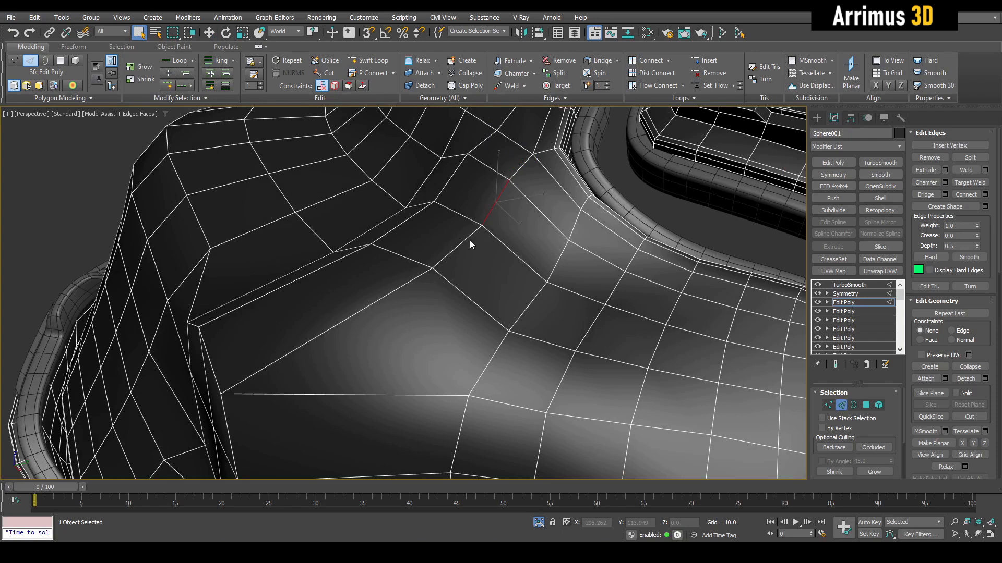
Select the two rows of edges running up from the octagon along the ridge and preview without wireframe
alt+middle_drag(451, 252, 386, 280)
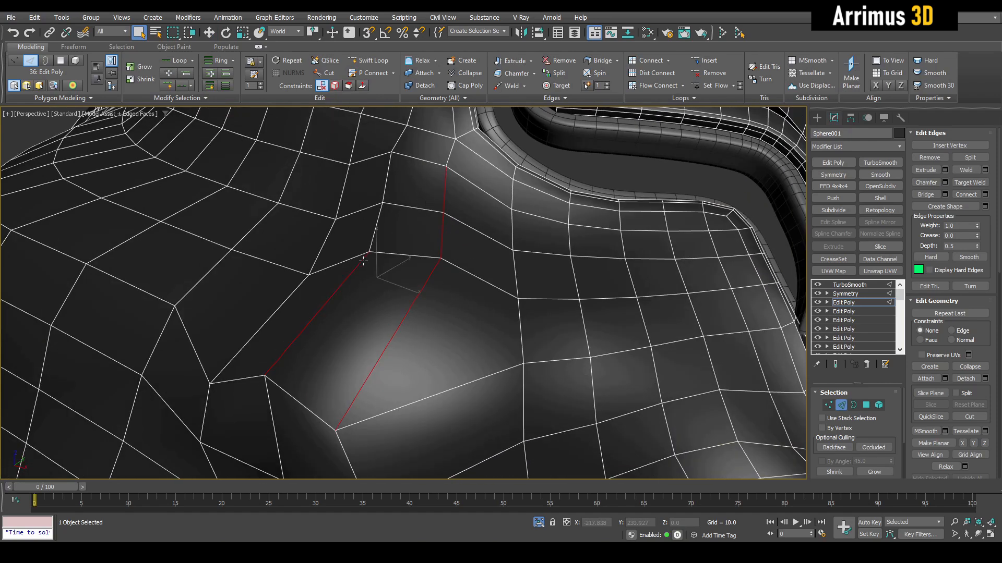
ctrl+click(384, 195)
scroll(400, 219, down, 4)
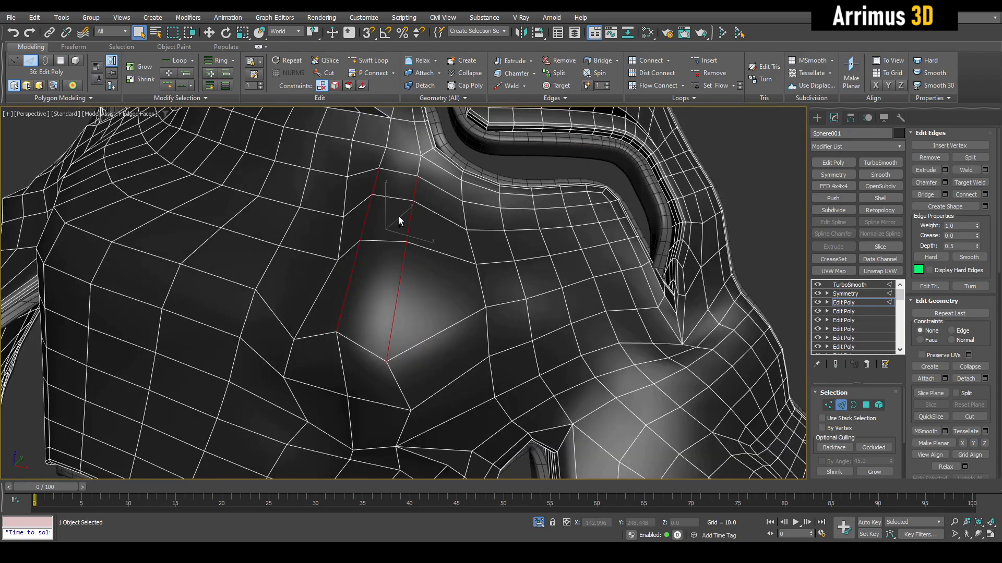
key(2)
key(F4)
alt+middle_drag(418, 239, 433, 277)
Cut new diagonal edges across the polygons on both sides below the forehead octagon
key(F4)
scroll(441, 298, up, 5)
key(4)
key(z)
scroll(431, 271, down, 4)
key(r)
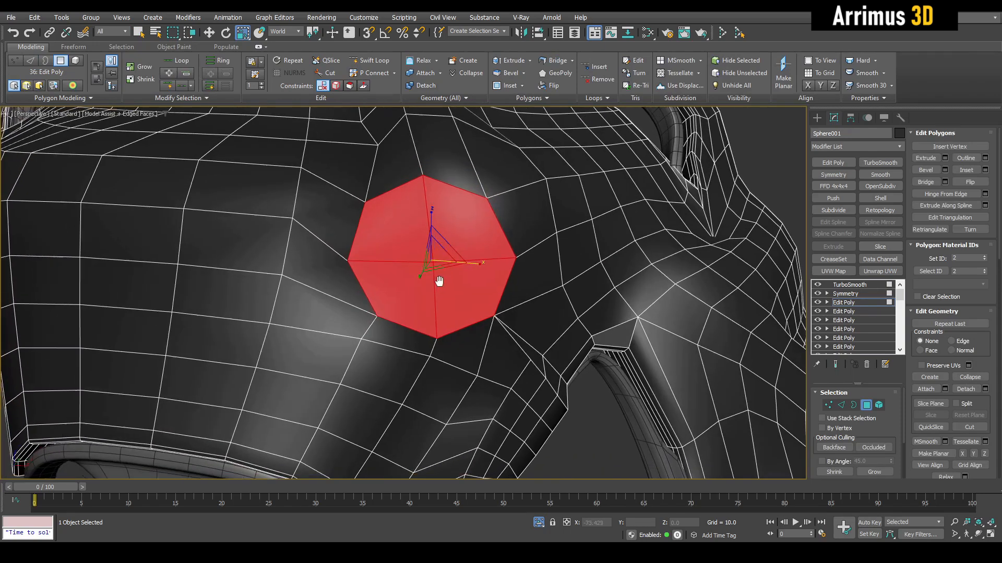
scroll(440, 279, up, 3)
key(1)
key(alt+c)
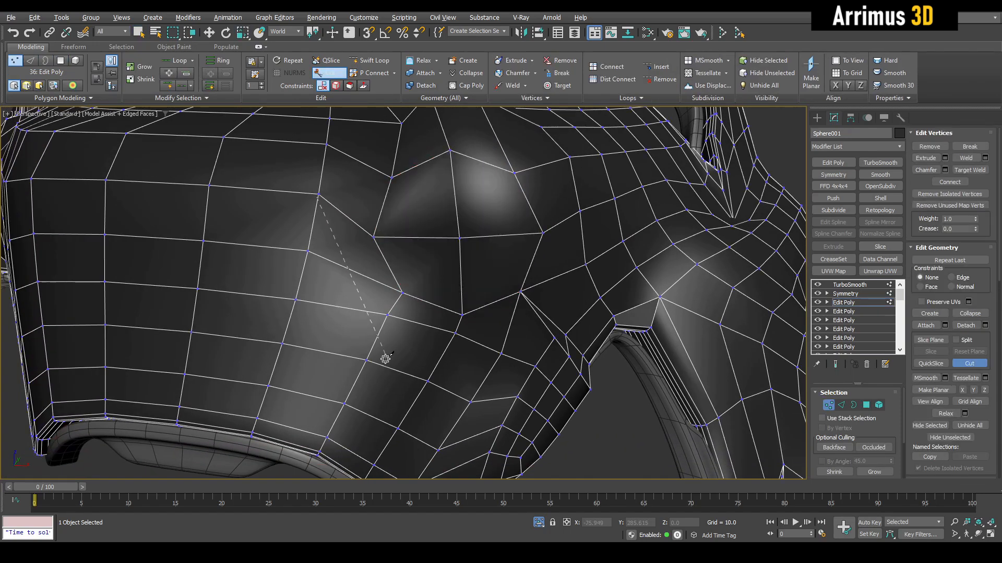
click(367, 358)
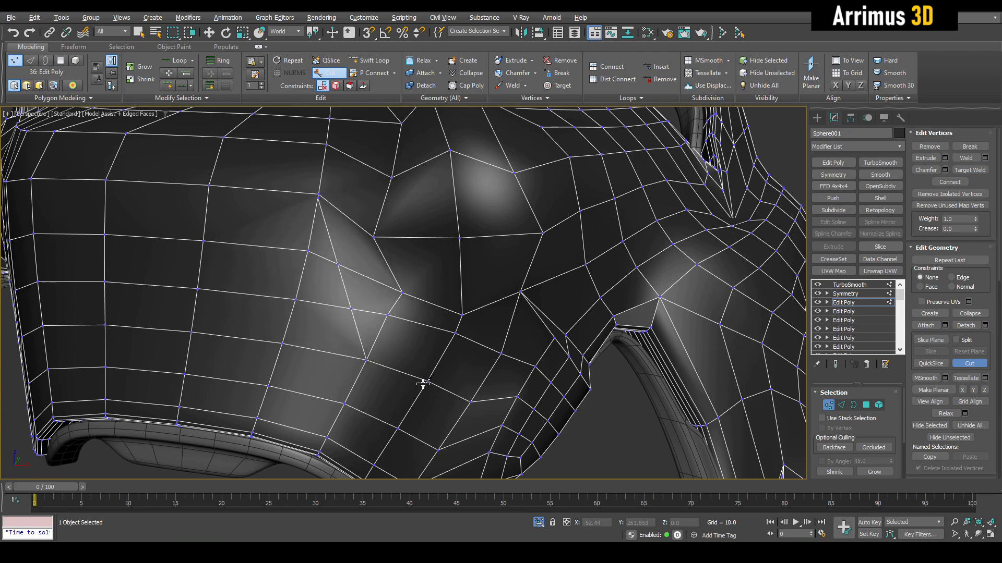
right_click(519, 305)
Remove the redundant edges between the octagon and the new cuts, and preview the cleaned-up surface
mouse_move(408, 312)
alt+middle_down()
mouse_move(376, 308)
mouse_move(418, 315)
mouse_move(392, 306)
alt+middle_up()
key(2)
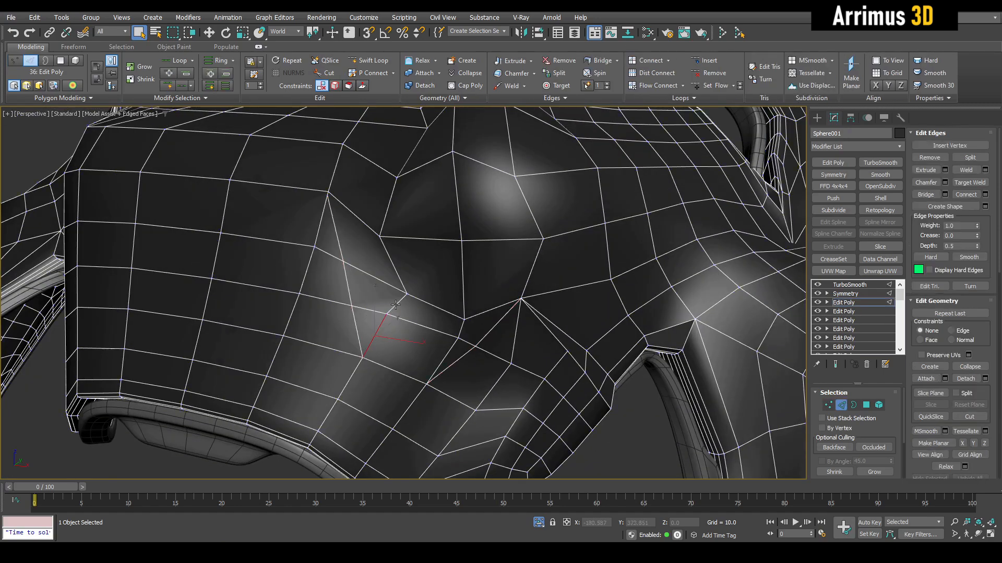
alt+middle_drag(394, 273, 456, 357)
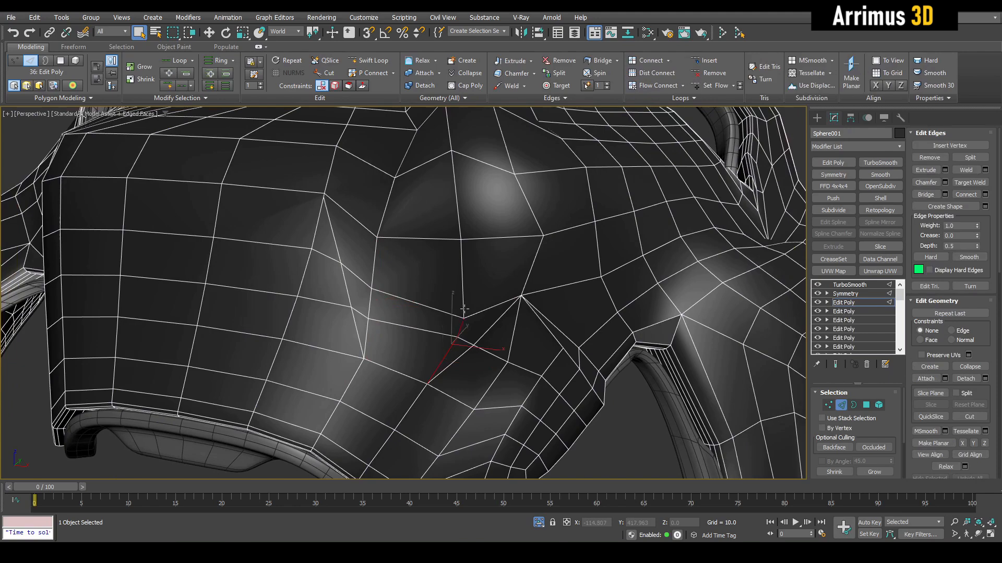
mouse_move(463, 304)
alt+middle_down()
mouse_move(416, 287)
mouse_move(606, 274)
mouse_move(464, 309)
alt+middle_up()
key(F4)
scroll(464, 310, down, 4)
key(F4)
scroll(491, 294, up, 4)
Select the polygons of the octagon and the area down to the cuts, and connect two vertices at its outer corner
key(4)
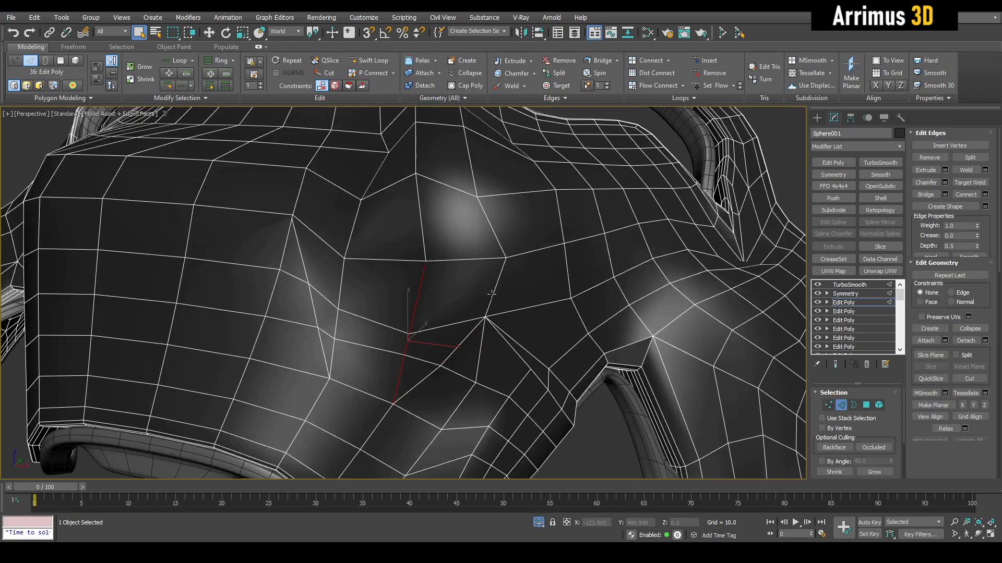
ctrl+shift+click(453, 314)
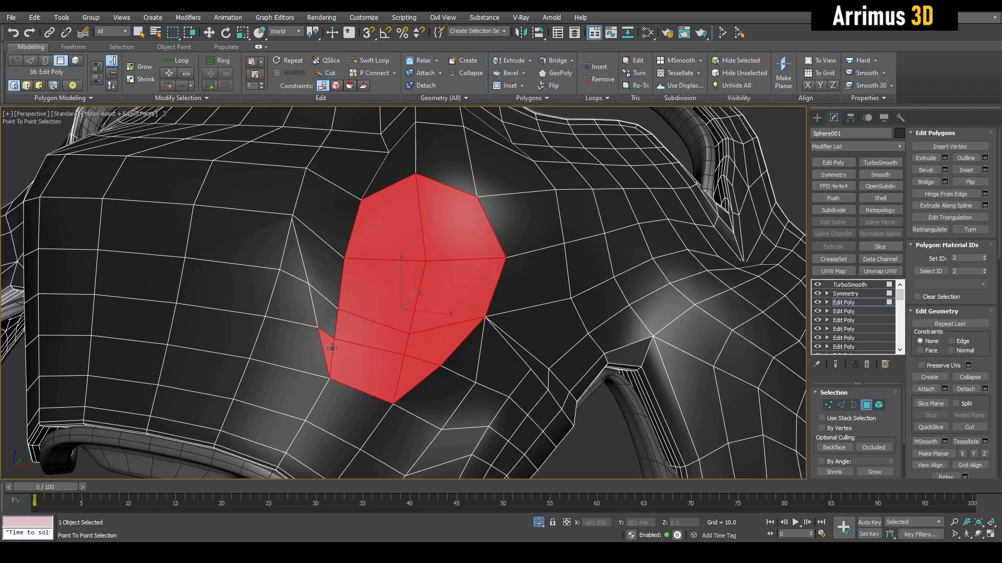
click(320, 202)
alt+middle_drag(320, 201, 354, 250)
key(1)
key(4)
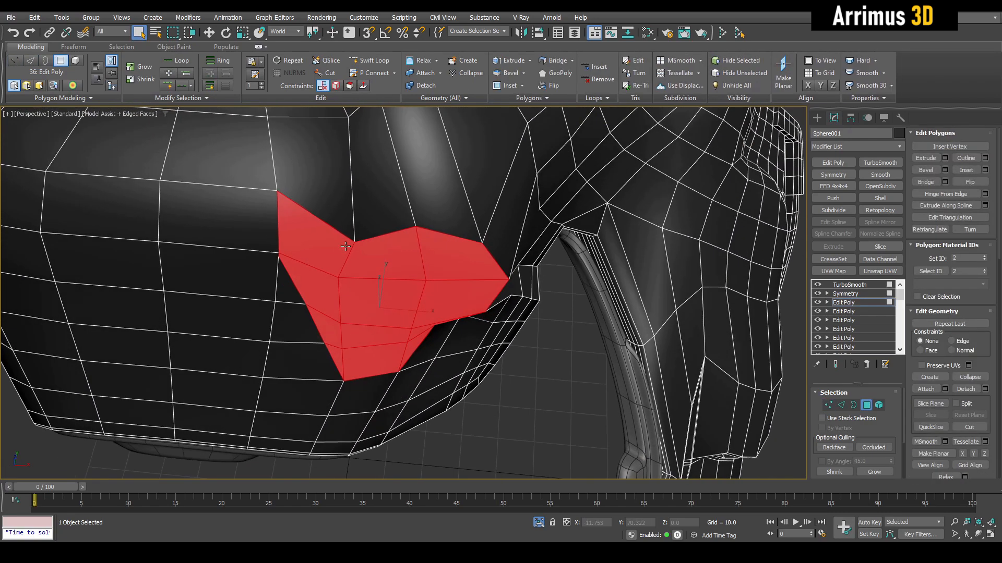
key(1)
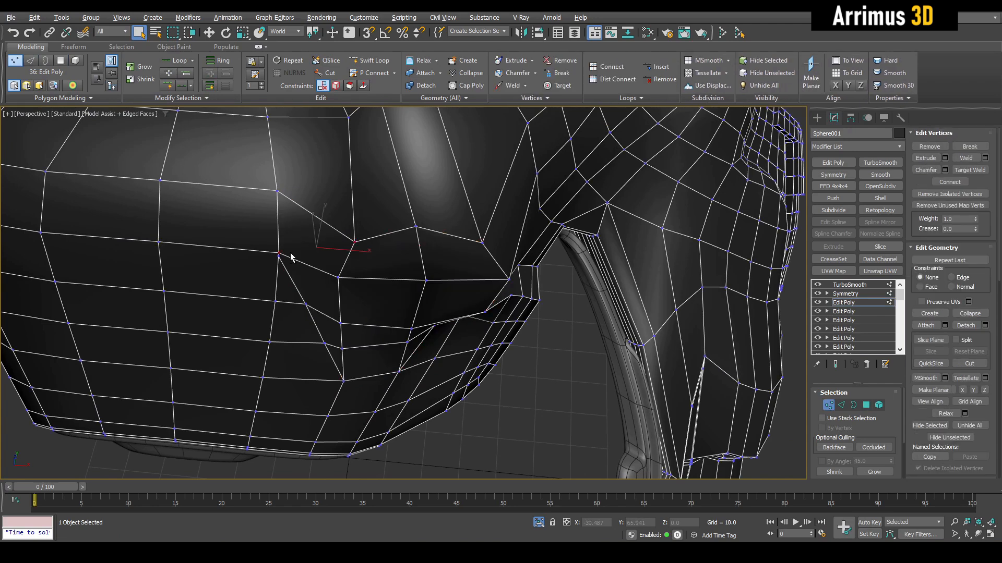
Bevel the selected forehead polygons into a stepped area with a narrow border and preview the result
key(4)
alt+middle_drag(290, 257, 409, 301)
right_click(399, 289)
key(F4)
scroll(405, 291, down, 4)
key(4)
scroll(405, 291, down, 2)
scroll(409, 301, up, 5)
key(F4)
key(4)
scroll(337, 276, up, 4)
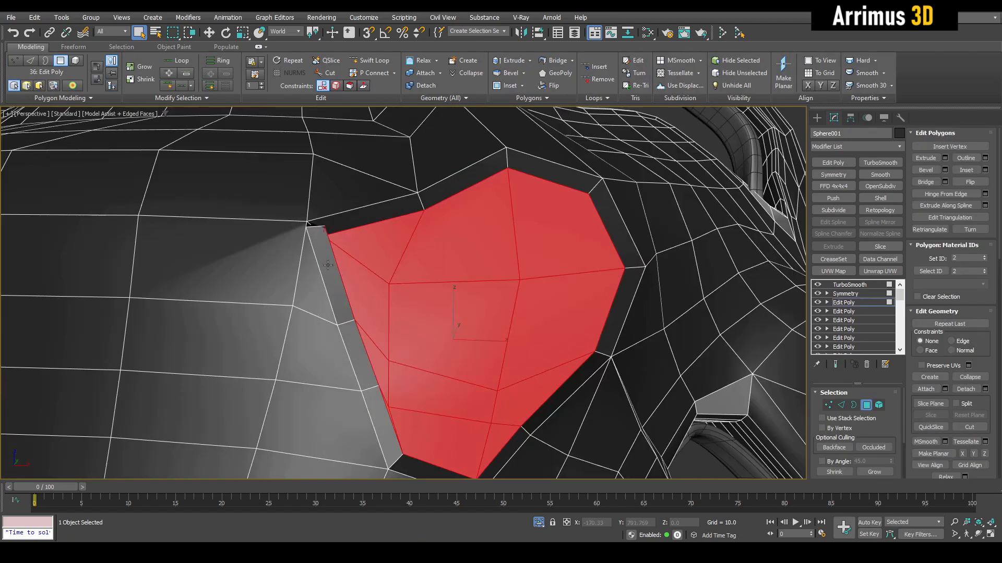
Slide the vertex near the stepped area's sharp corner along its border using the Edge constraint
key(1)
alt+middle_drag(337, 277, 326, 247)
click(323, 229)
key(ctrl+q)
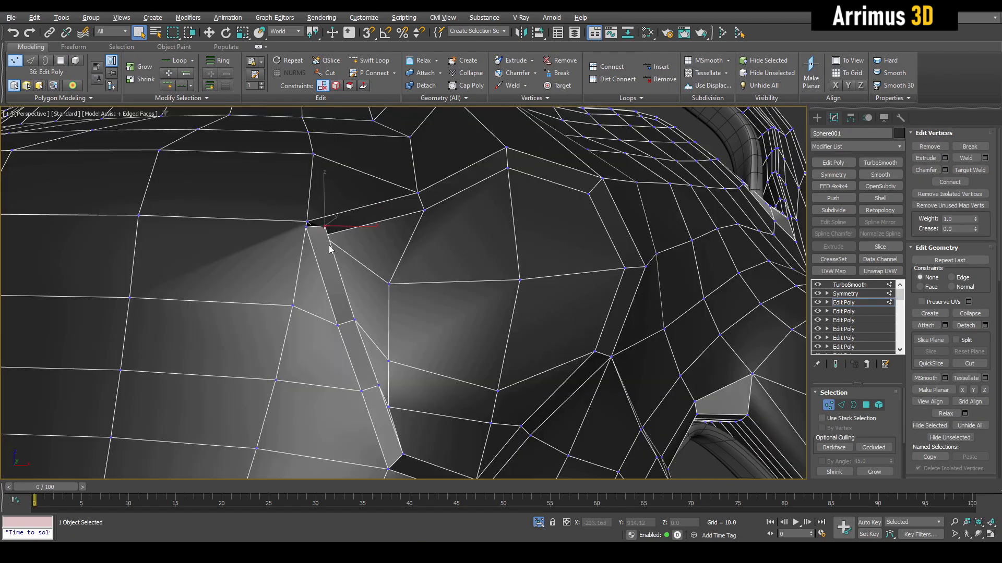
key(w)
key(shift+x)
drag(322, 229, 331, 264)
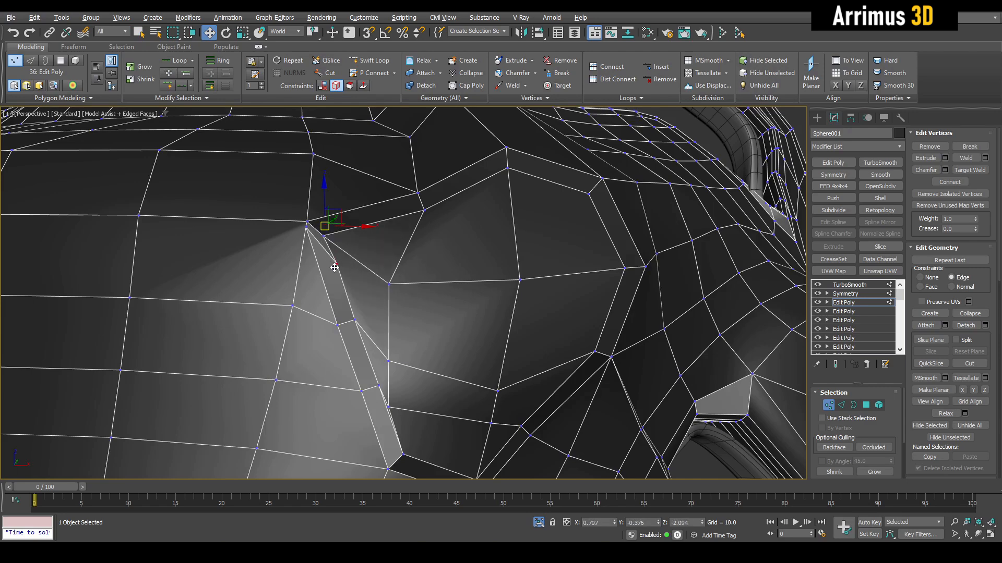
key(q)
click(367, 260)
alt+middle_drag(359, 265, 343, 276)
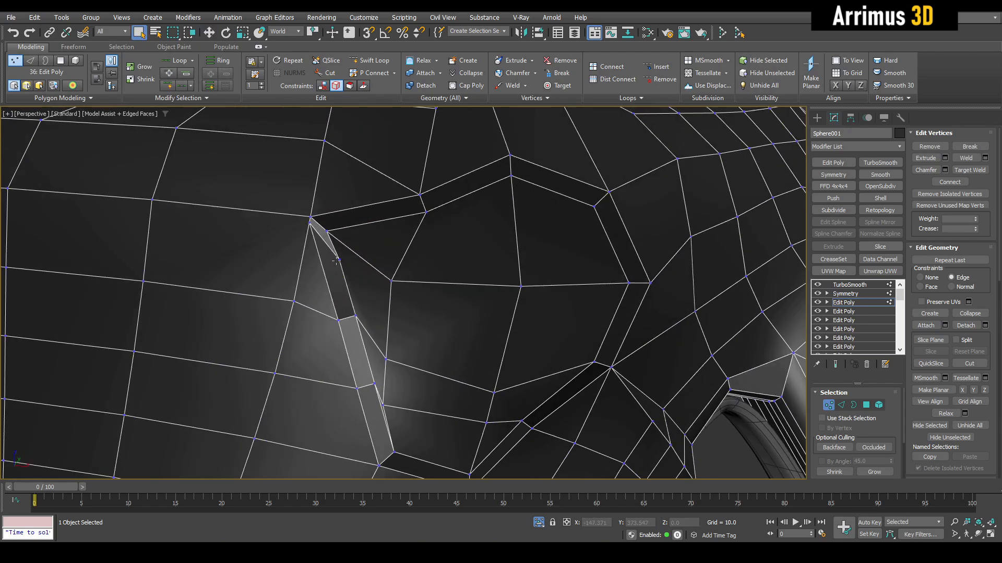
Target-weld the stray vertices at the stepped area's sharp corner into the neighbouring corner vertices
click(328, 232)
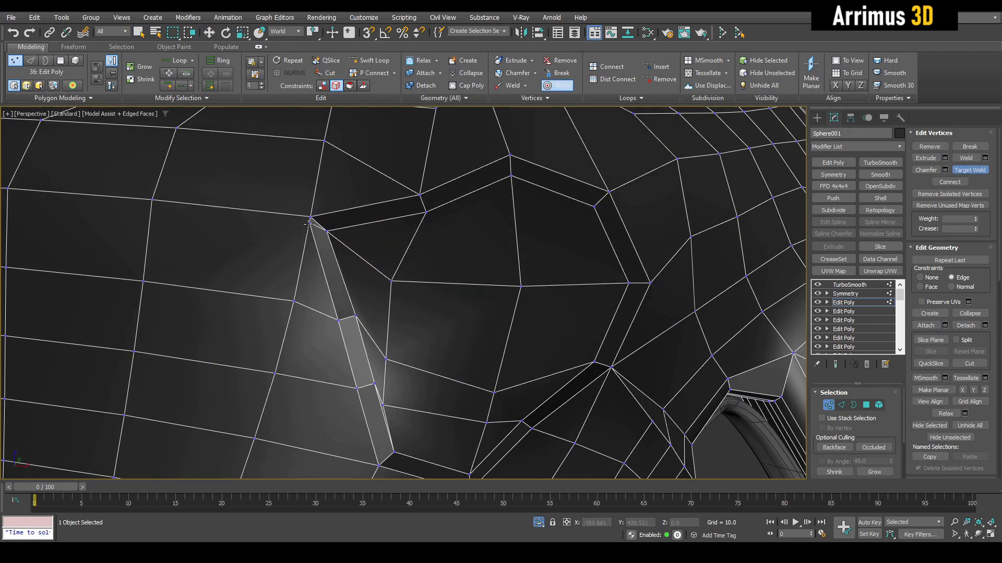
click(309, 224)
click(310, 217)
Select the four polygons that form the octagon inside the stepped forehead area
scroll(309, 217, down, 4)
key(4)
click(465, 290)
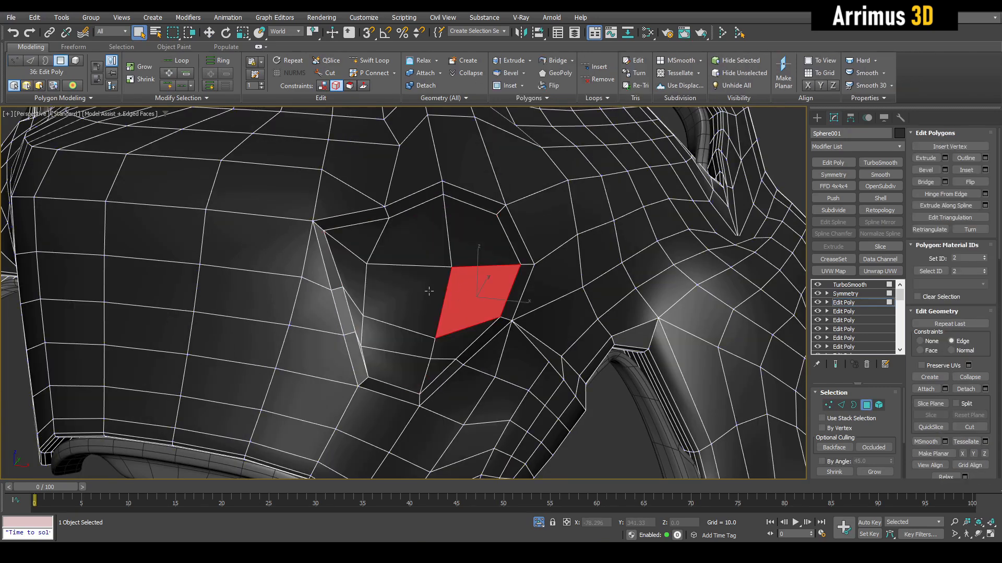
ctrl+click(421, 282)
ctrl+click(419, 243)
ctrl+click(452, 243)
scroll(449, 246, up, 4)
alt+middle_drag(444, 277, 440, 264)
key(1)
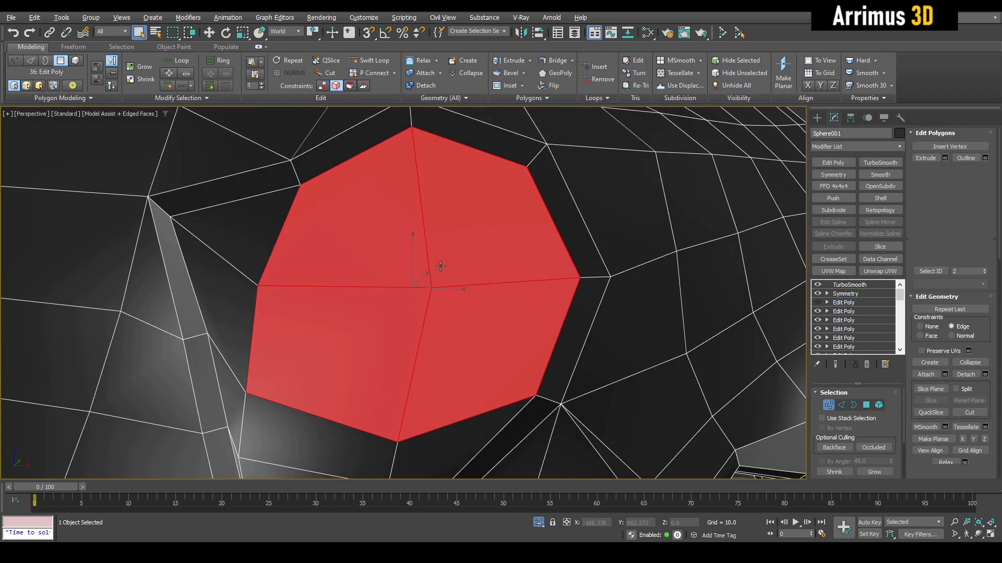
key(4)
scroll(414, 274, down, 2)
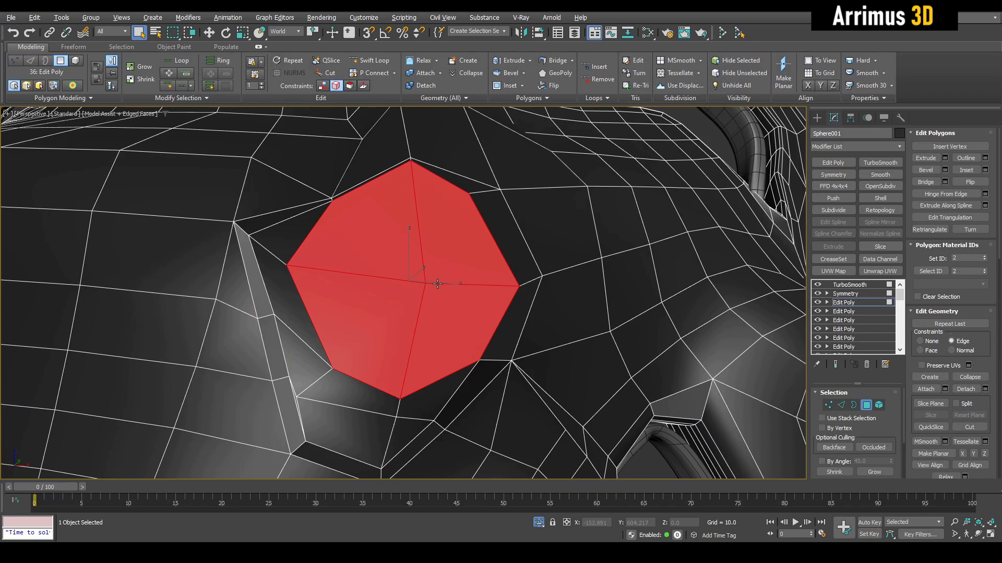
Even out the selected polygons into a regular octagon without constraints and scale it to 91%
key(semicolon)
key(Page_Up)
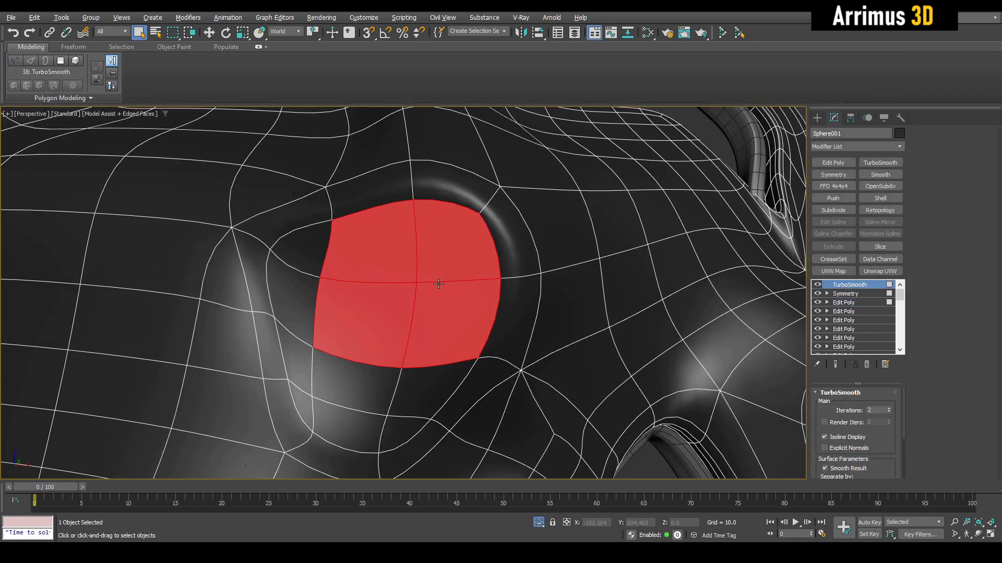
click(855, 305)
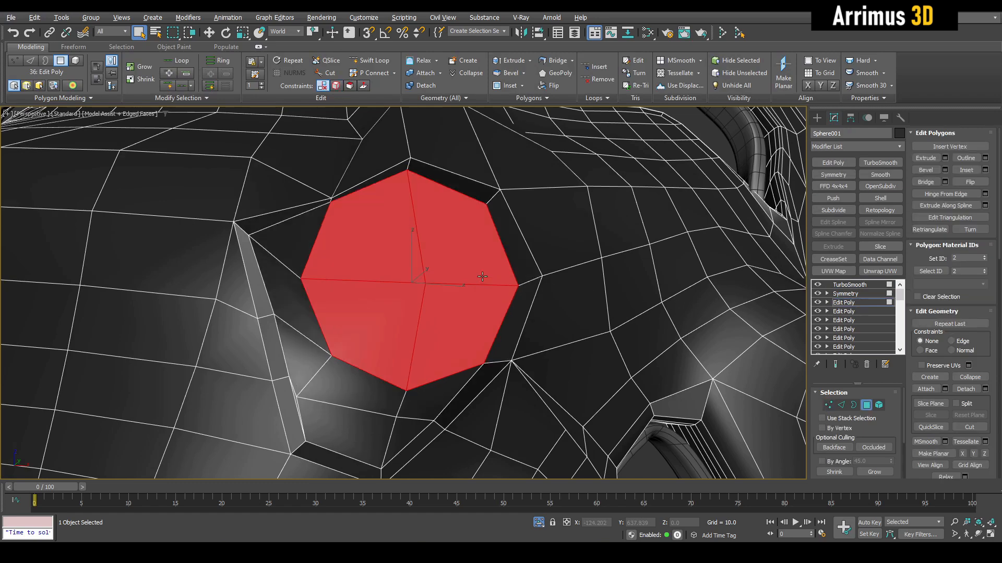
key(semicolon)
key(r)
drag(418, 277, 419, 283)
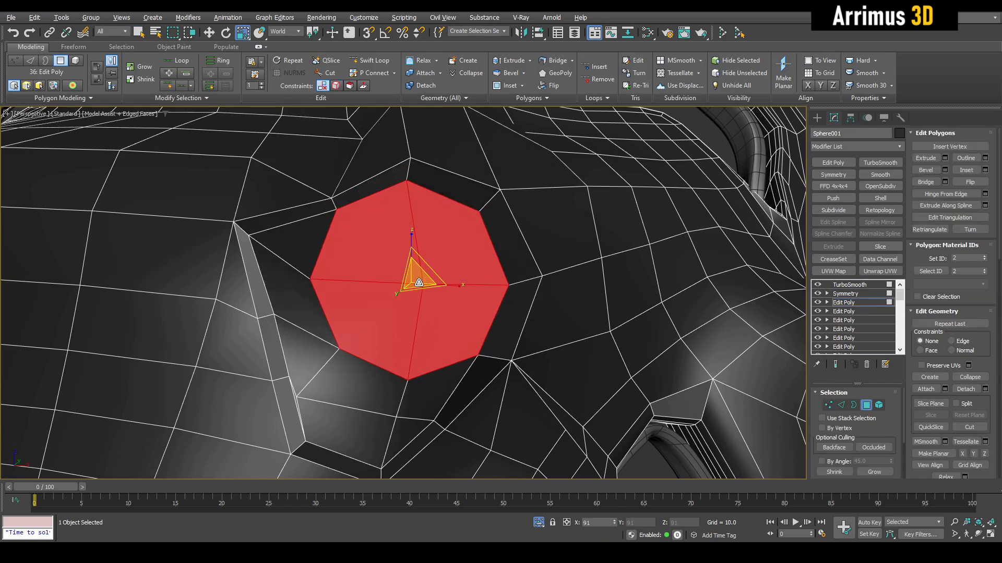
Push the octagon polygons inward into the forehead and scale them down to form a tapered recess
key(F4)
alt+middle_drag(445, 289, 405, 320)
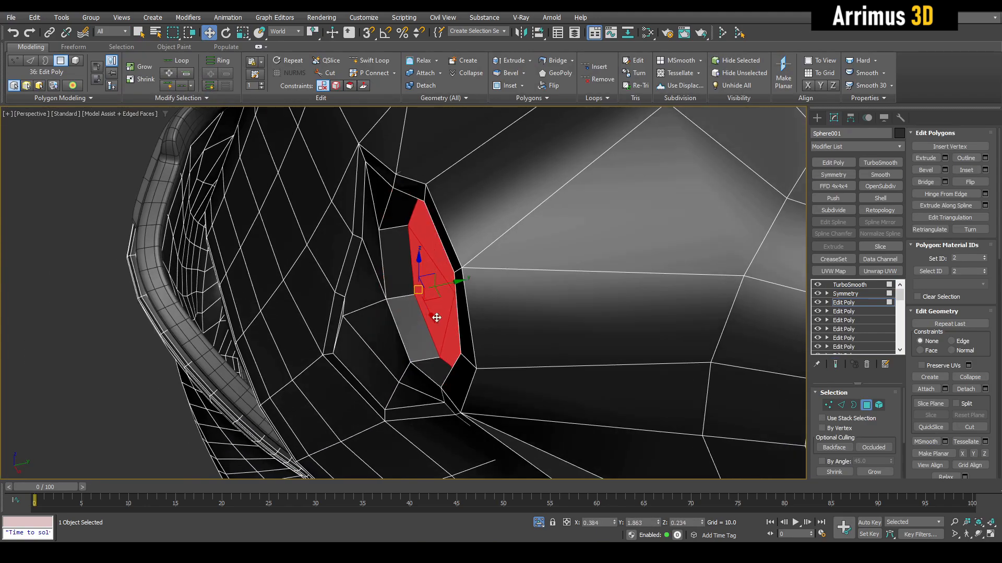
alt+middle_drag(455, 316, 509, 292)
key(r)
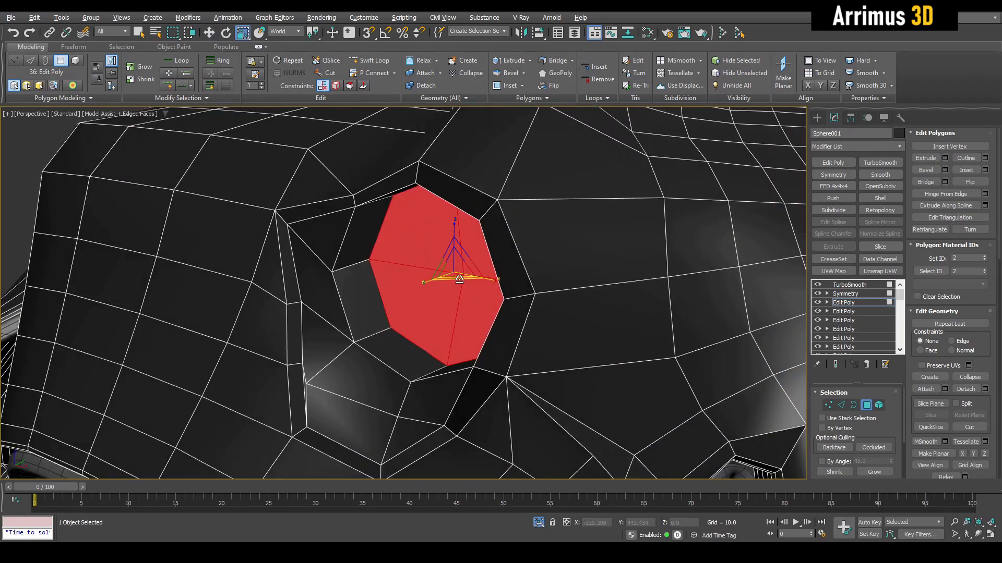
drag(454, 268, 454, 302)
Add a SwiftLoop edge ring around the recess wall and scale that loop to 112%
key(1)
key(alt+1)
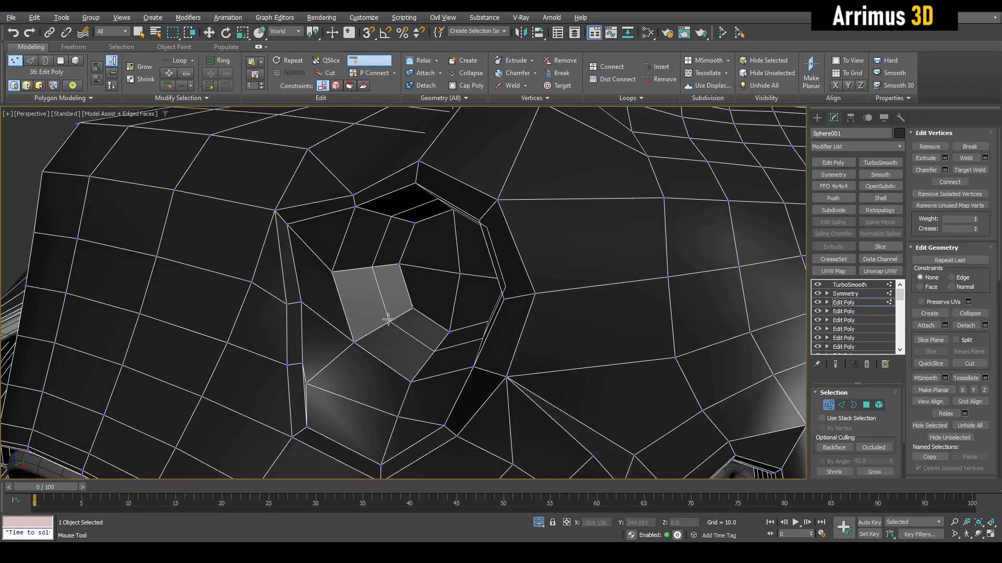
click(388, 319)
key(2)
key(w)
alt+middle_drag(387, 320, 423, 282)
key(r)
drag(417, 277, 416, 271)
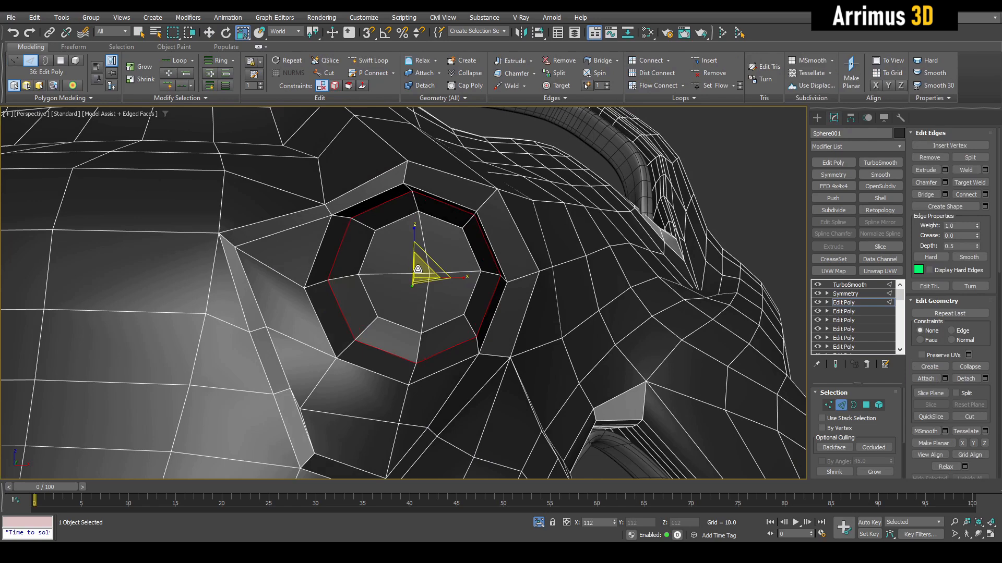
key(F3)
key(F4)
key(F3)
key(F4)
Inset and bevel the octagon on the recess floor into nested rings, scaling its innermost polygons to 82%
key(4)
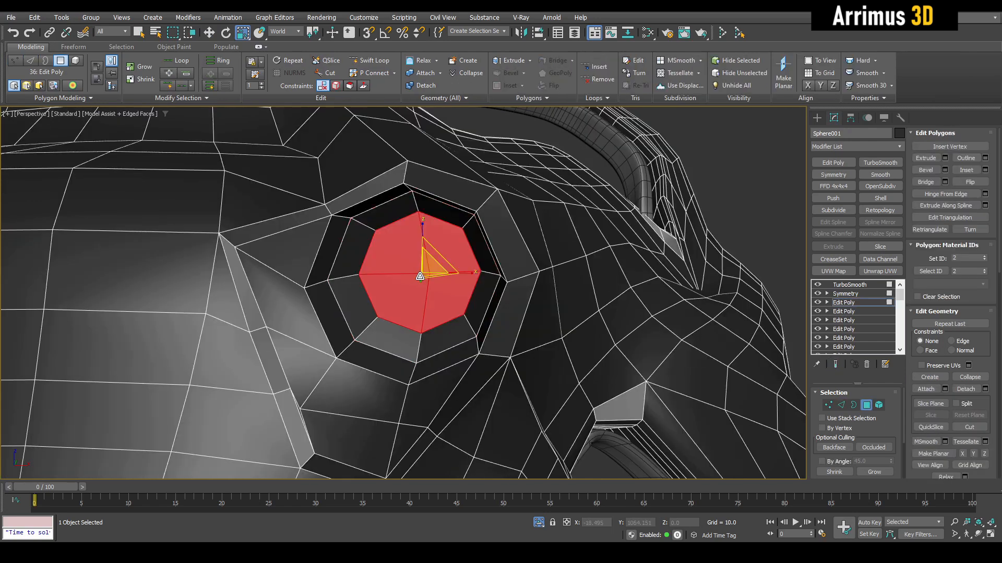
key(q)
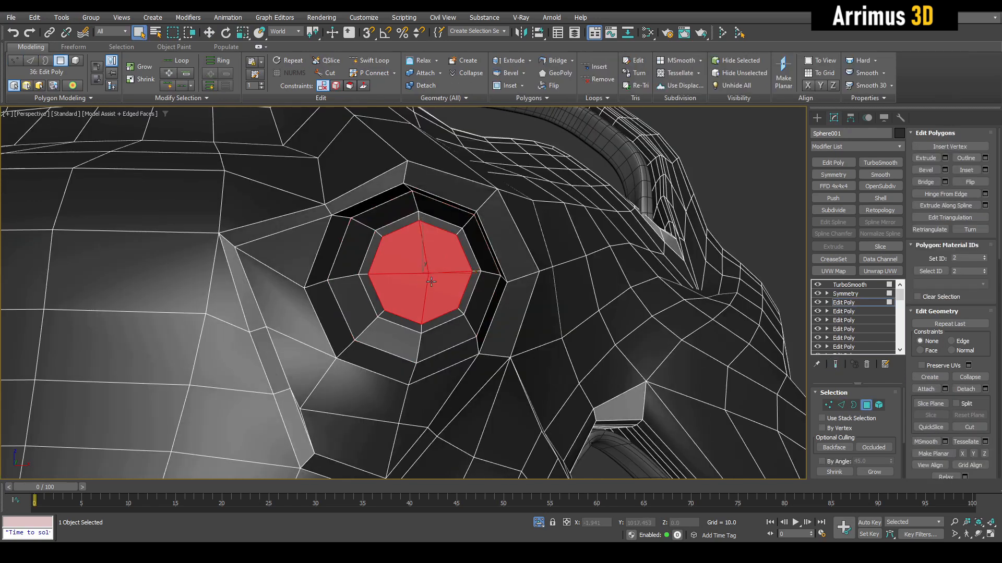
key(z)
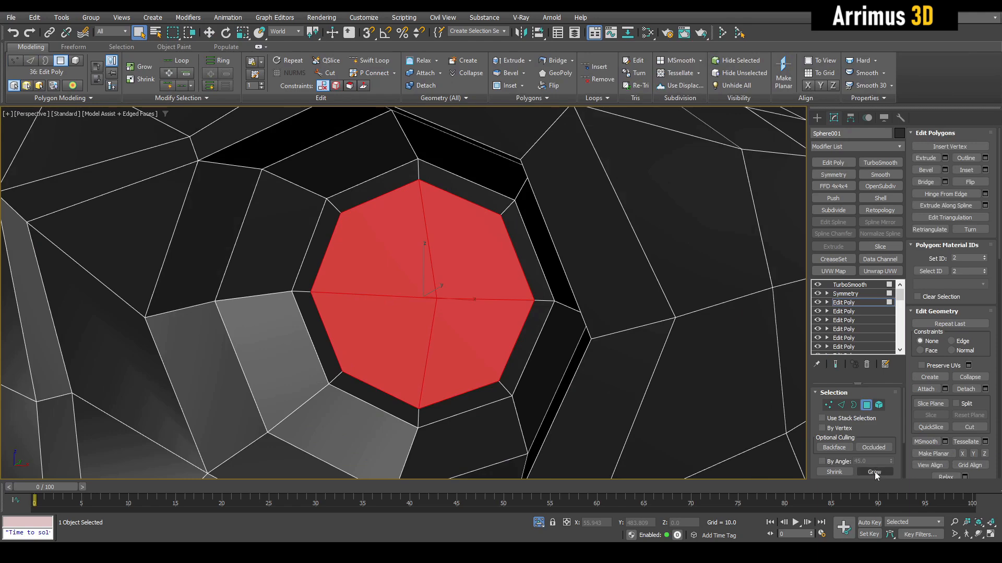
alt+middle_drag(642, 378, 644, 399)
key(ctrl+shift+b)
drag(413, 315, 437, 293)
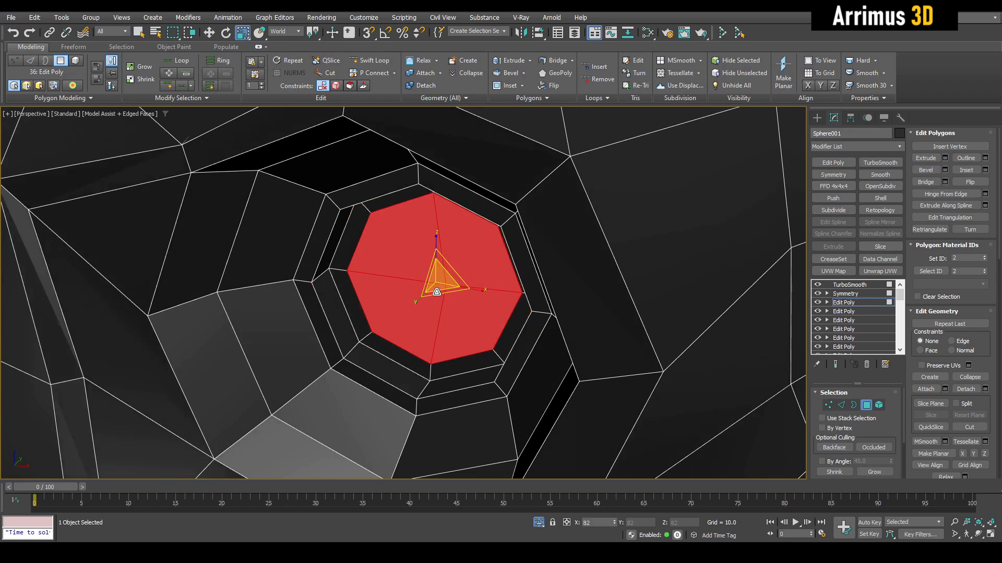
Grow the floor selection by one ring, detach it as a clone, and select the detached disc
key(q)
click(874, 472)
key(alt+d)
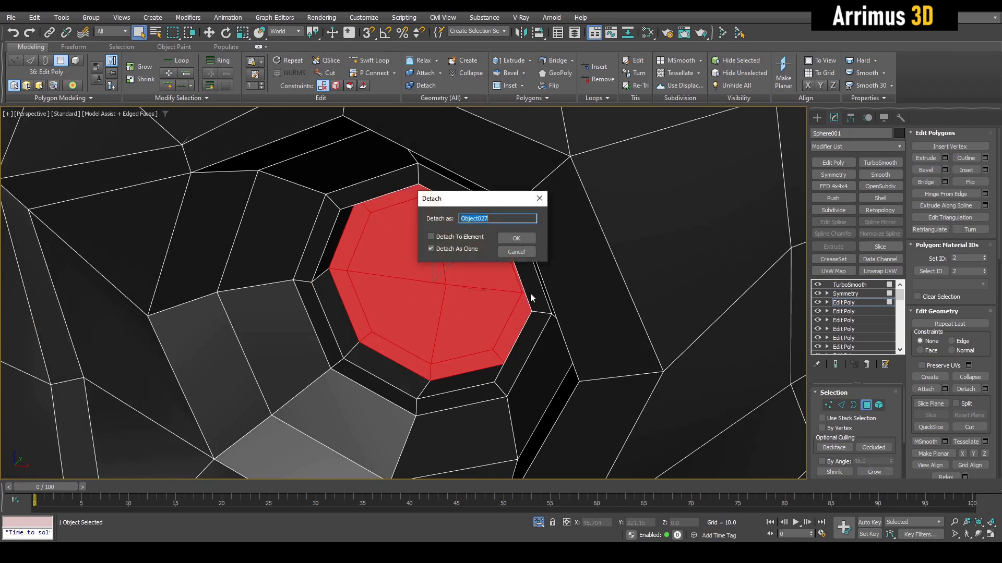
click(516, 240)
click(472, 217)
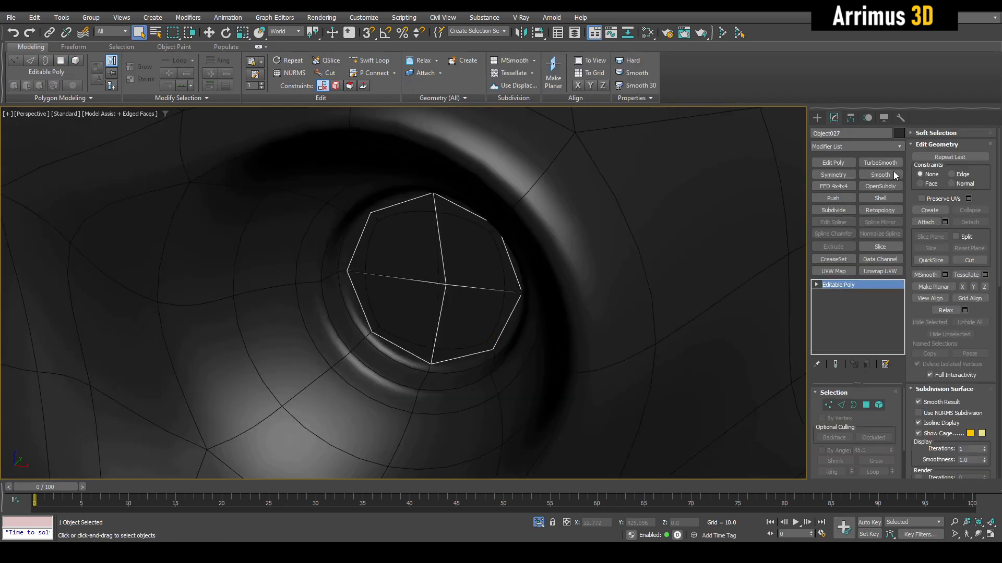
Give the disc a Shell with an outer amount of 1.56, plus Edit Poly and Symmetry mirrored on X
click(881, 198)
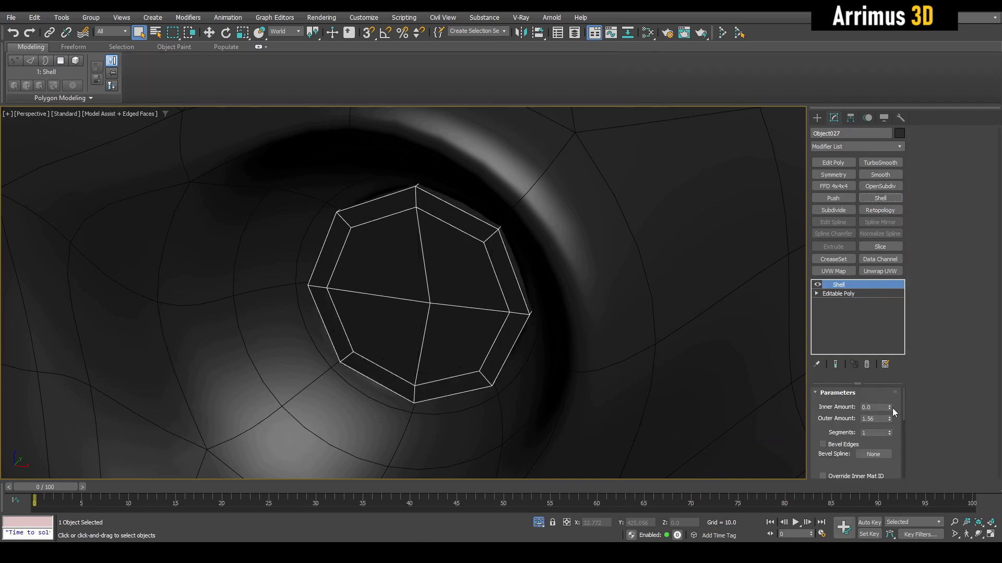
click(833, 162)
click(833, 175)
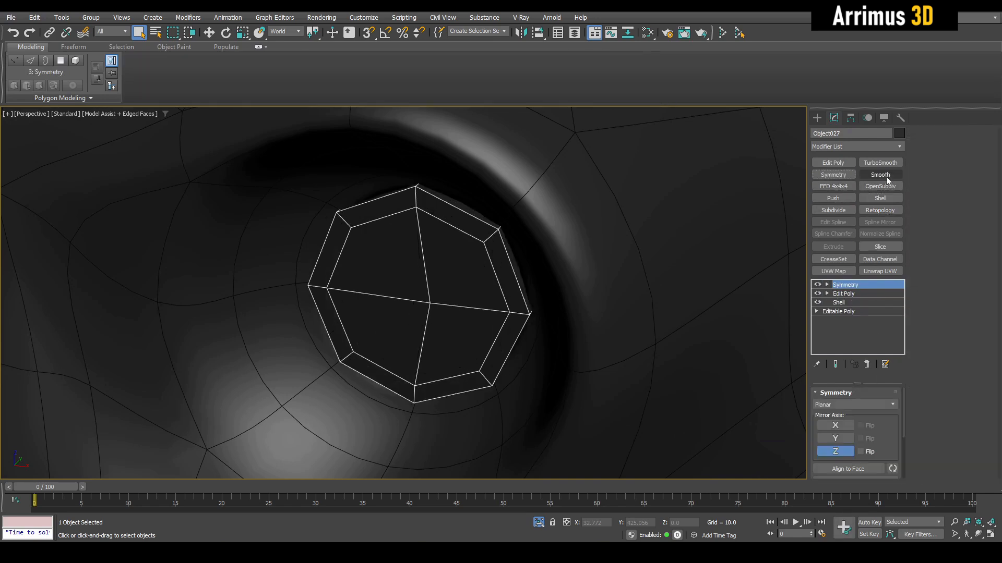
click(837, 426)
click(842, 453)
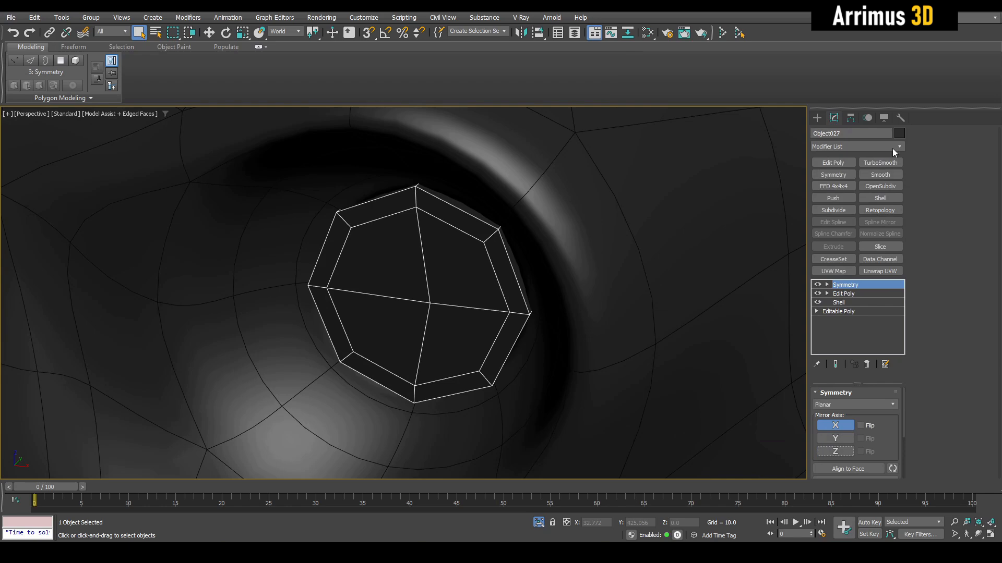
Smooth the disc with TurboSmooth, set its object color to red, and preview both discs on the helmet
click(899, 133)
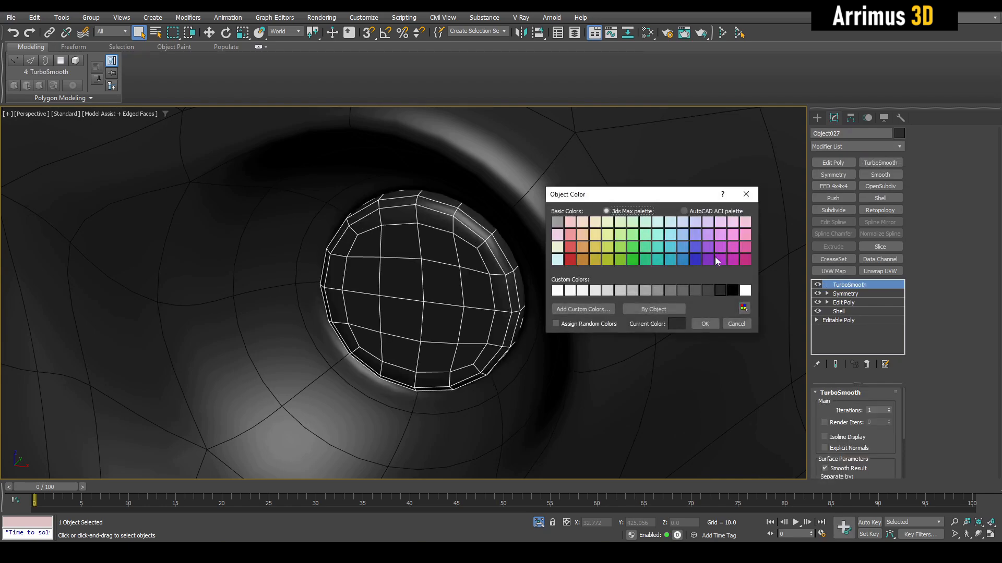
click(700, 325)
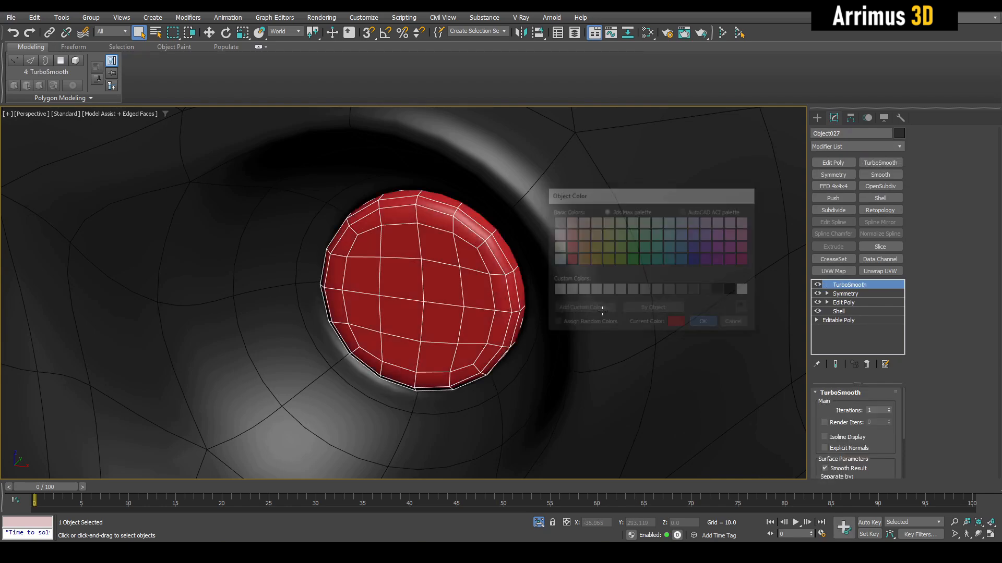
scroll(593, 285, down, 8)
key(F4)
middle_drag(613, 309, 566, 259)
scroll(611, 286, down, 5)
click(611, 239)
scroll(567, 259, up, 3)
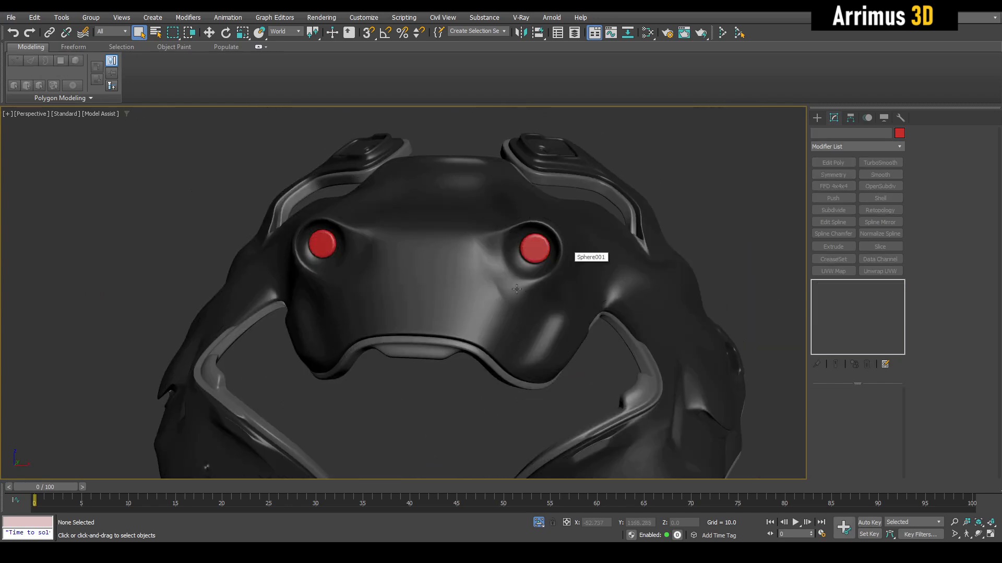
Add an Edit Poly to the helmet and select the polygons above the visor rim, below the red disc
scroll(567, 259, up, 3)
click(567, 259)
key(F4)
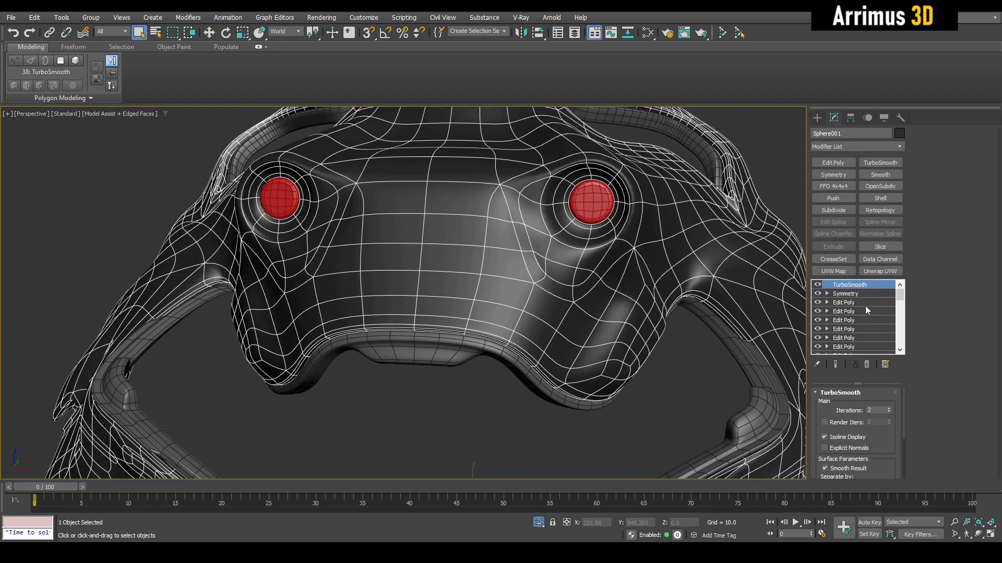
click(861, 303)
key(4)
scroll(488, 339, up, 3)
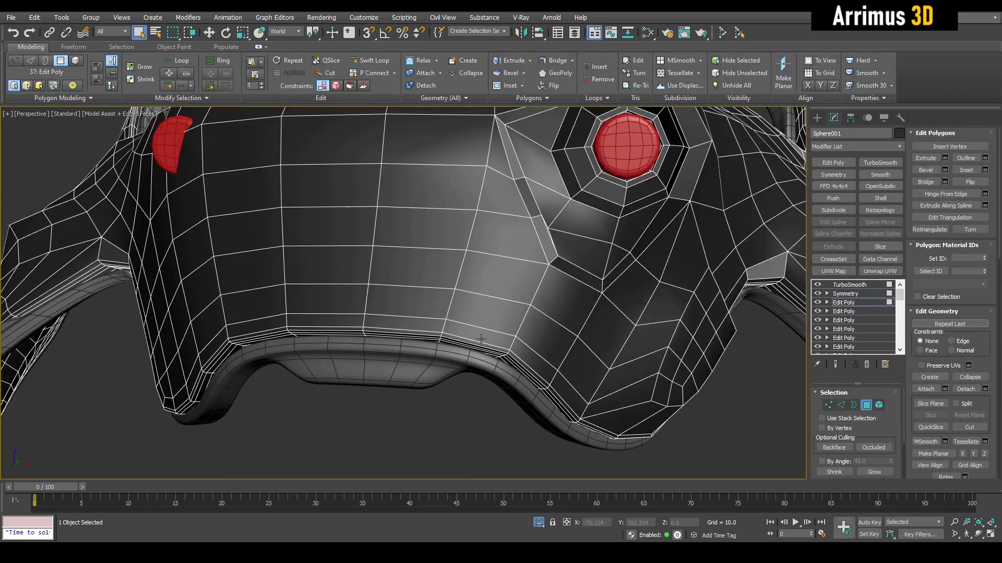
key(z)
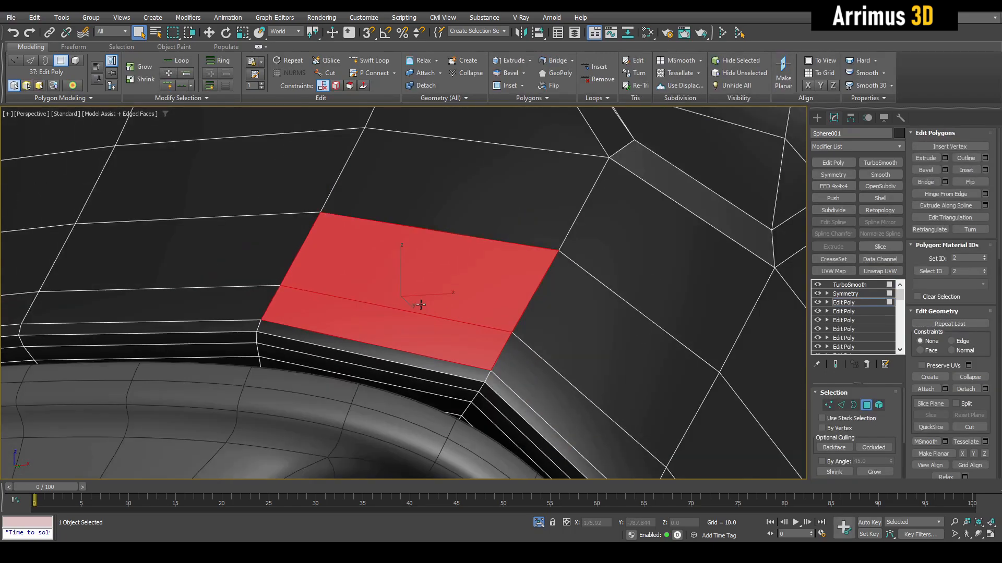
ctrl+click(410, 360)
Raise the selected rim polygons off the forehead surface and preview the smoothed bump
scroll(409, 351, down, 4)
key(w)
alt+middle_drag(409, 351, 394, 316)
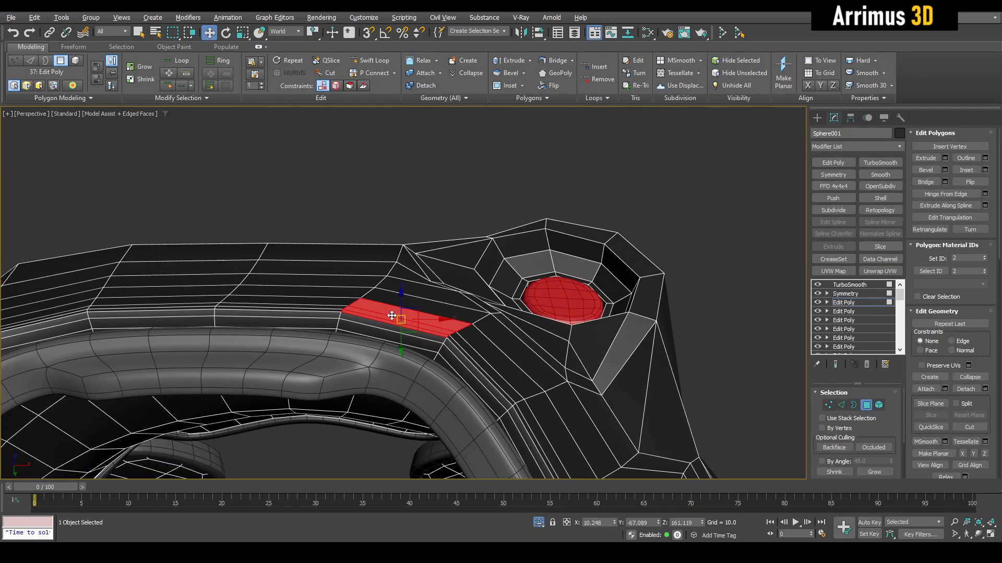
drag(381, 313, 387, 273)
key(F4)
alt+middle_drag(386, 273, 367, 305)
scroll(377, 334, down, 5)
key(4)
key(q)
key(F4)
scroll(412, 319, up, 5)
scroll(415, 327, up, 3)
Shift the narrow polygon beneath the raised bump along the surface using the Face constraint
key(4)
click(393, 335)
key(w)
key(shift+x)
drag(365, 304, 371, 281)
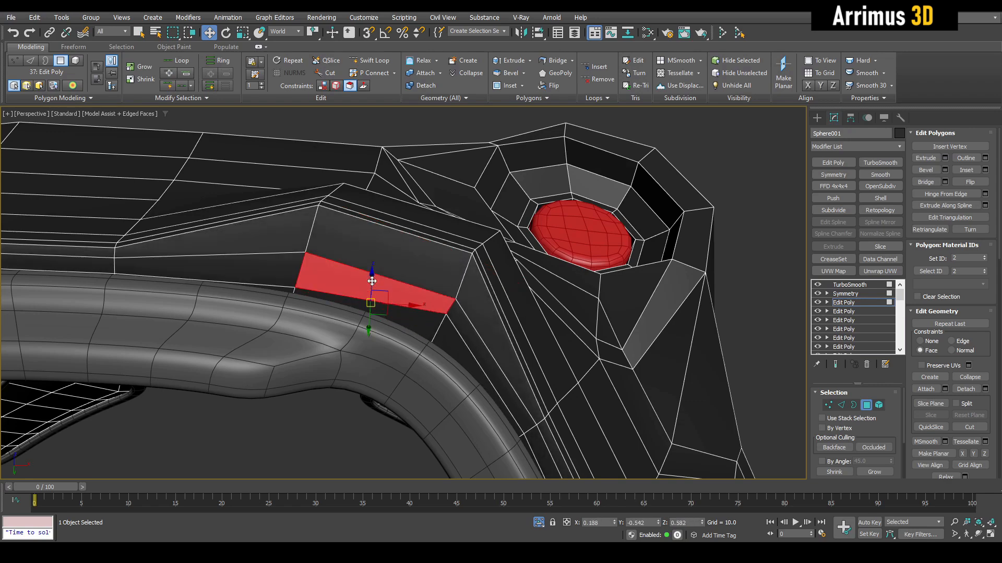
Move the vertex at the inner end of that narrow polygon up, away from the visor rim
key(1)
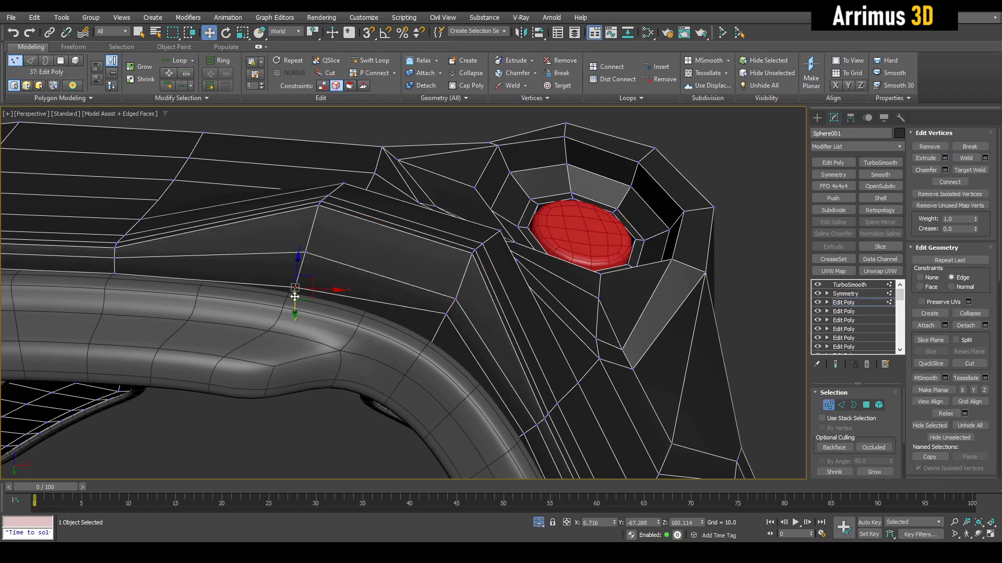
drag(291, 291, 296, 275)
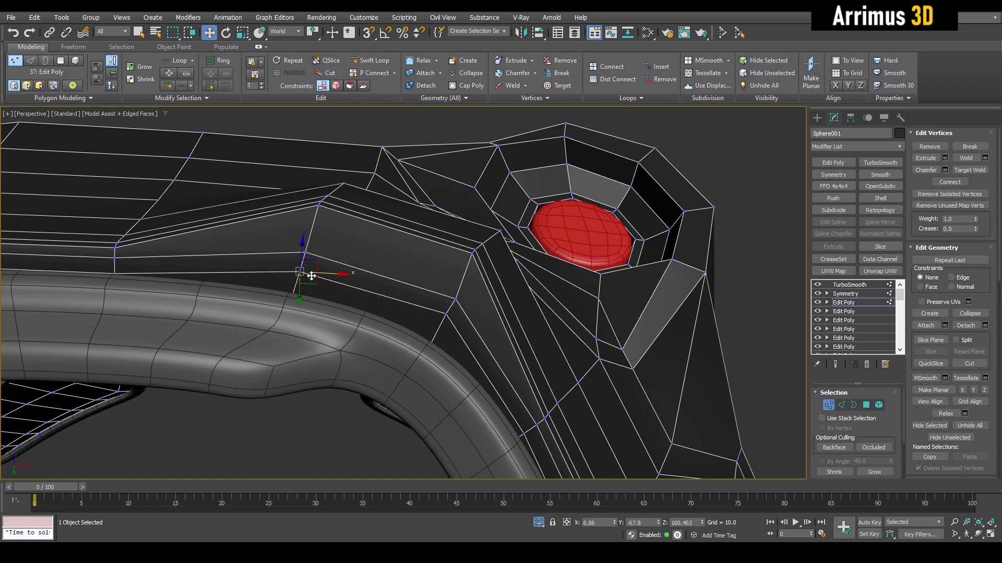
key(4)
key(q)
mouse_move(391, 285)
alt+middle_down()
mouse_move(376, 319)
mouse_move(388, 301)
alt+middle_up()
Add another Edit Poly and select the strip of polygons along the visor rim under the raised bump
key(4)
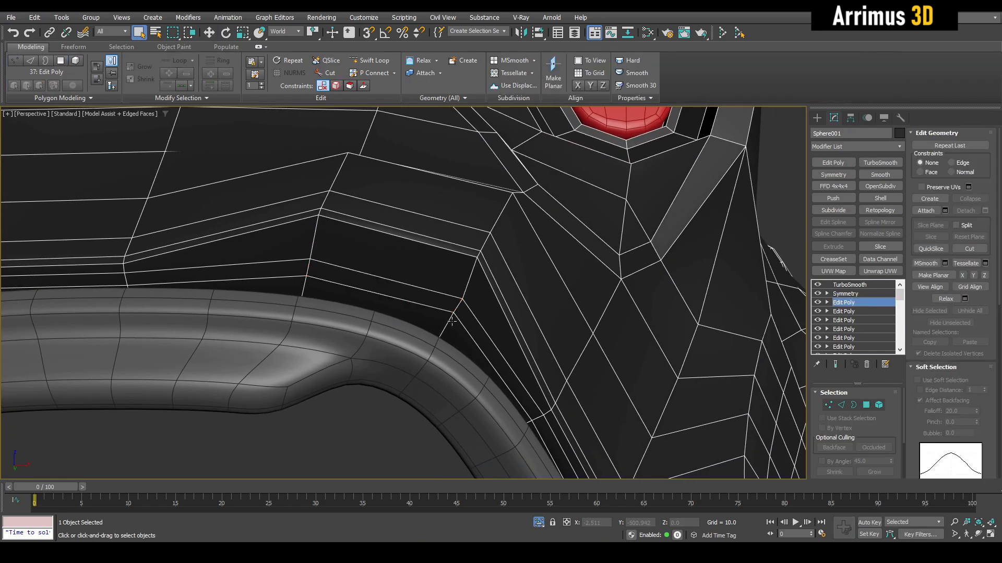
key(4)
key(4)
key(ctrl+e)
key(4)
click(463, 338)
ctrl+click(477, 334)
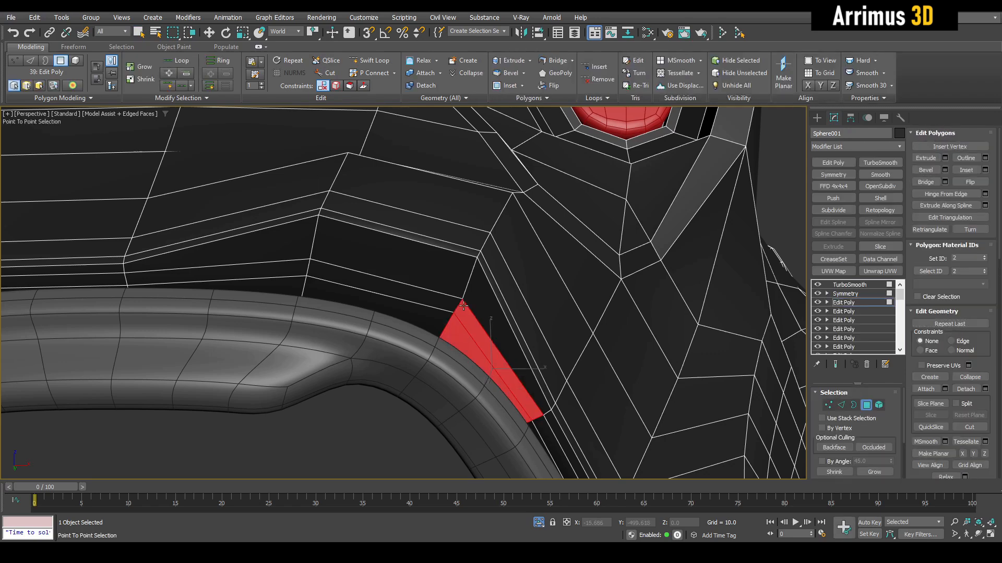
ctrl+click(430, 282)
ctrl+click(405, 308)
ctrl+click(278, 287)
ctrl+click(287, 255)
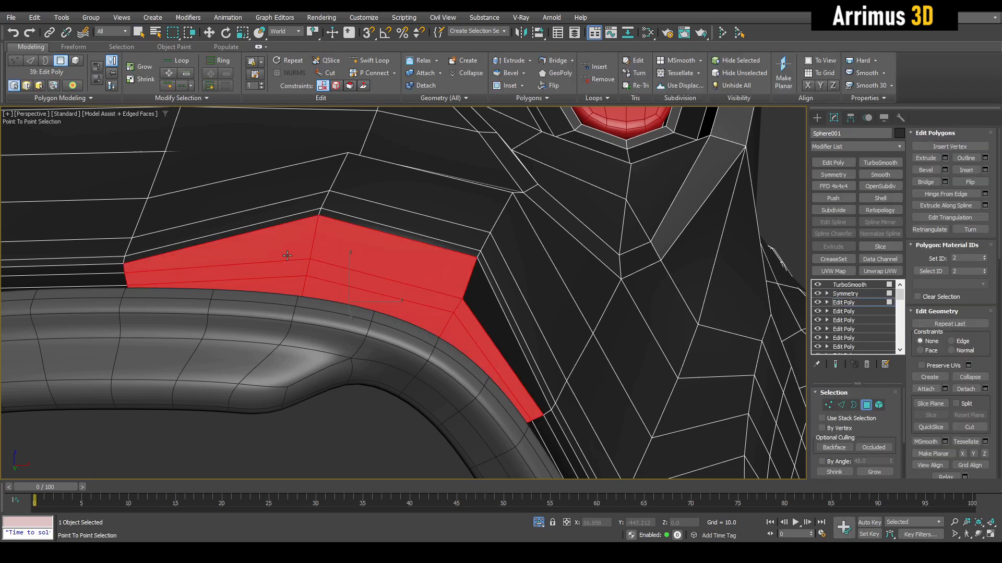
ctrl+click(490, 303)
Inset and bevel the selected strip along the visor rim, and preview the smoothed helmet
alt+middle_drag(490, 306, 439, 309)
key(i)
drag(438, 308, 440, 303)
right_click(439, 303)
alt+middle_drag(439, 303, 409, 308)
key(ctrl+shift+b)
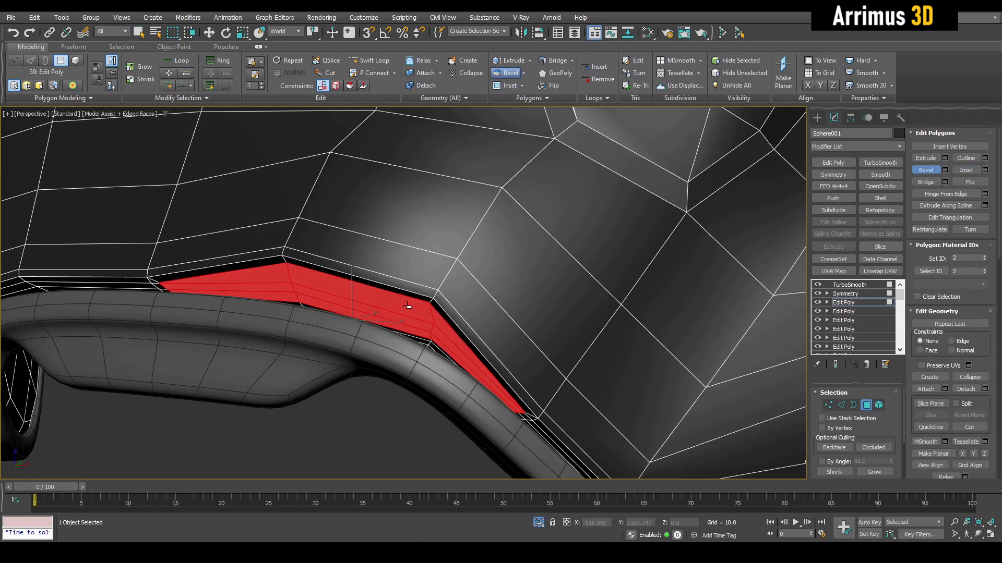
drag(409, 308, 370, 309)
key(F4)
scroll(371, 308, down, 4)
key(4)
key(q)
alt+middle_drag(368, 292, 386, 264)
scroll(409, 281, down, 3)
scroll(398, 320, down, 6)
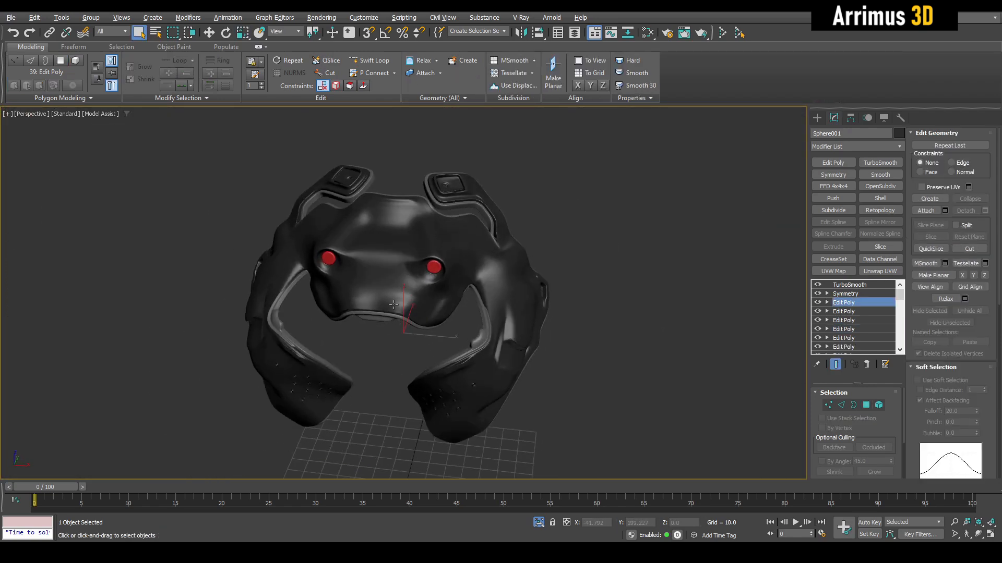
Add another Edit Poly and cut a vertical edge line through the forehead polygons between the two red discs
scroll(385, 260, up, 5)
key(ctrl+e)
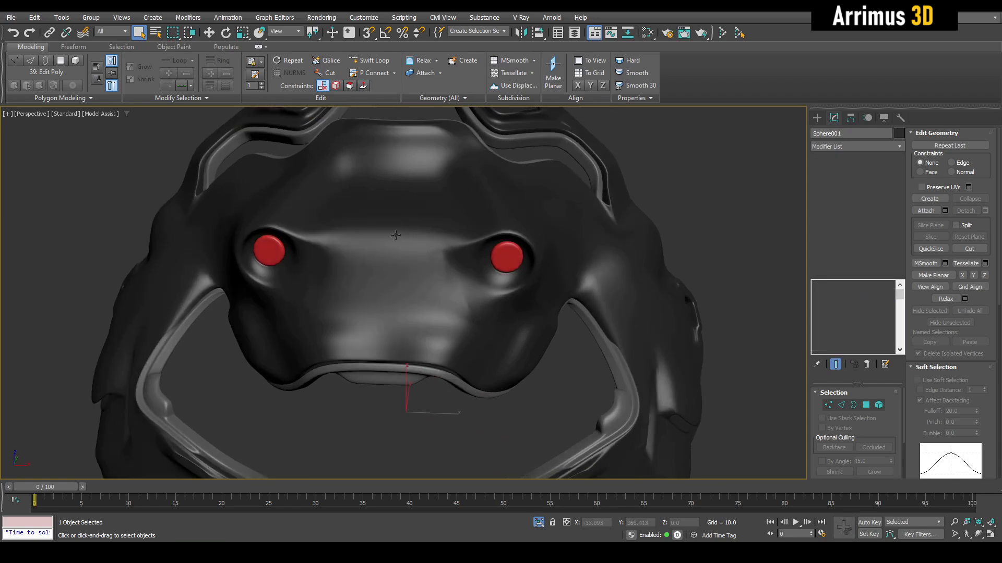
key(4)
key(F4)
scroll(395, 230, up, 3)
middle_drag(394, 239, 399, 264)
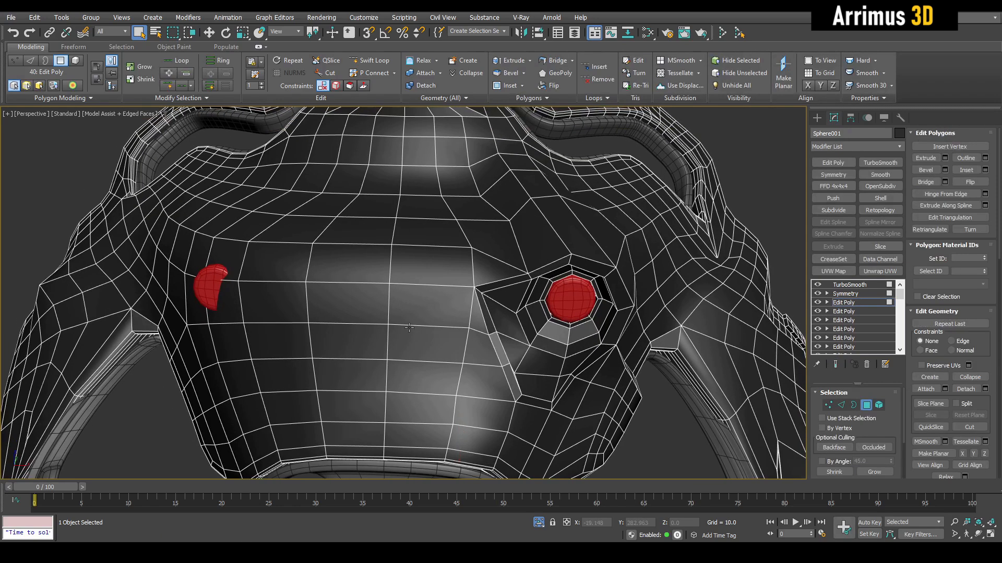
key(1)
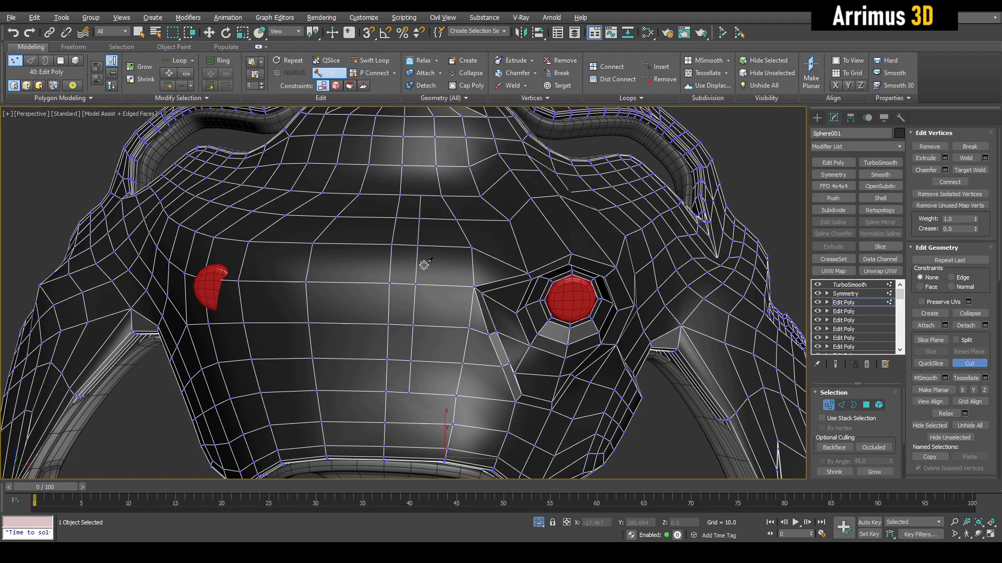
Select the narrow vertical strip of four polygons on the forehead and bevel it inward
key(4)
click(400, 339)
click(402, 230)
scroll(399, 280, up, 4)
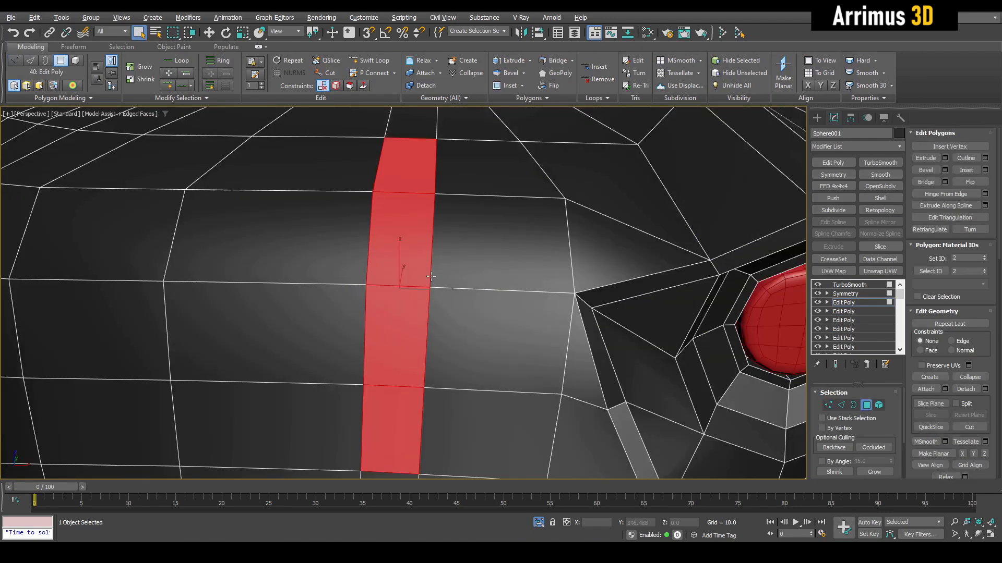
alt+middle_drag(431, 277, 528, 316)
key(ctrl+shift+b)
click(477, 293)
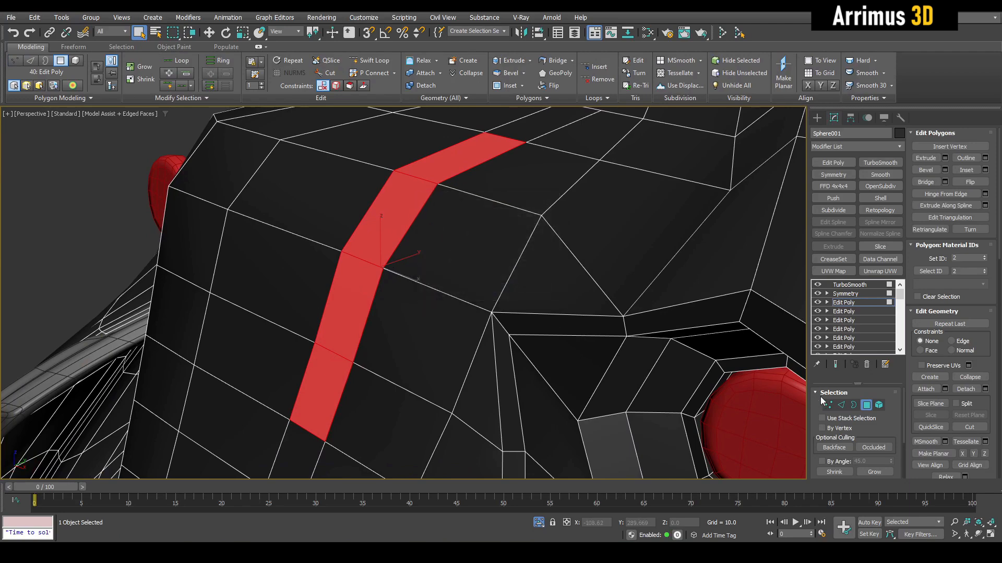
Deselect the end polygons of the recessed forehead strip and move the remaining middle polygons upward
shift+click(841, 405)
alt+middle_drag(561, 315, 424, 275)
scroll(444, 277, down, 3)
key(4)
alt+click(383, 373)
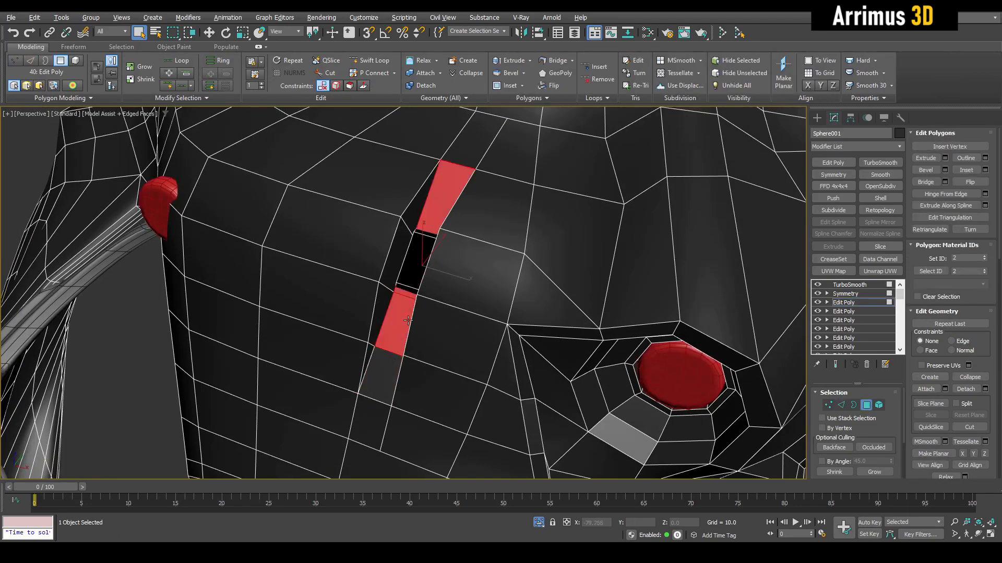
alt+click(448, 196)
key(w)
alt+middle_drag(449, 196, 428, 277)
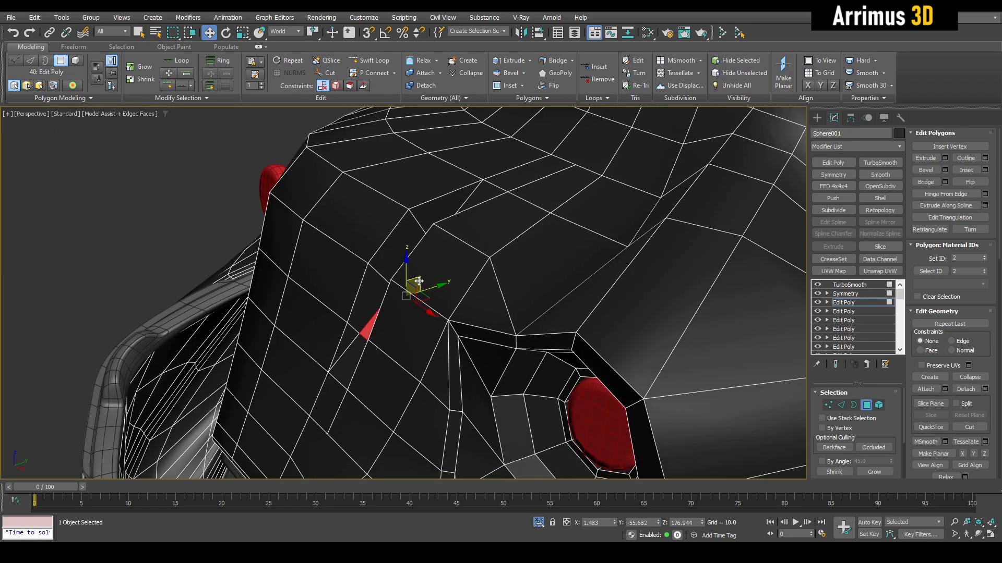
drag(419, 281, 416, 261)
key(F4)
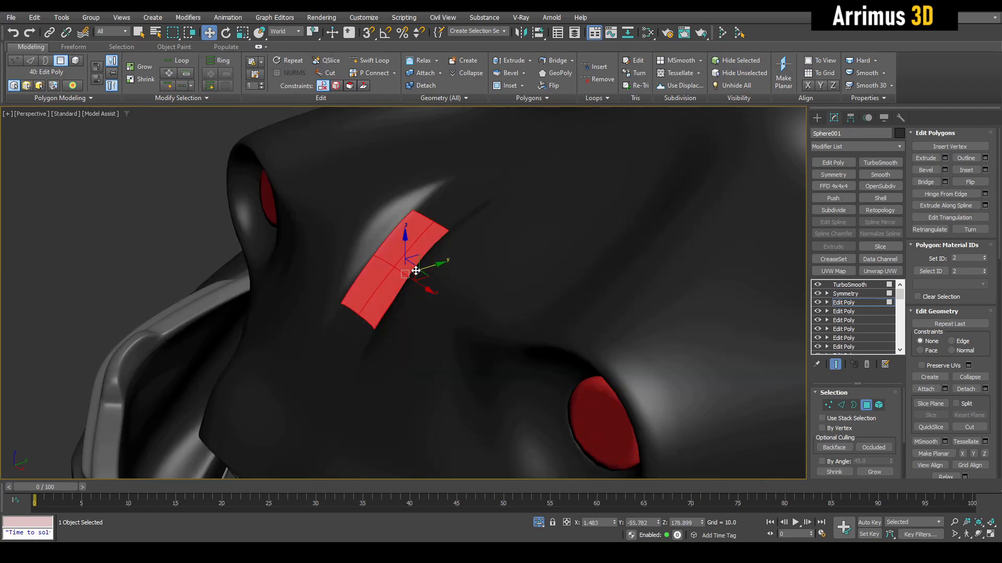
key(4)
key(q)
Add another Edit Poly and select the four-polygon strip beside the curved channel above the red disc
alt+middle_drag(391, 273, 503, 261)
scroll(478, 288, down, 5)
scroll(512, 242, up, 5)
key(4)
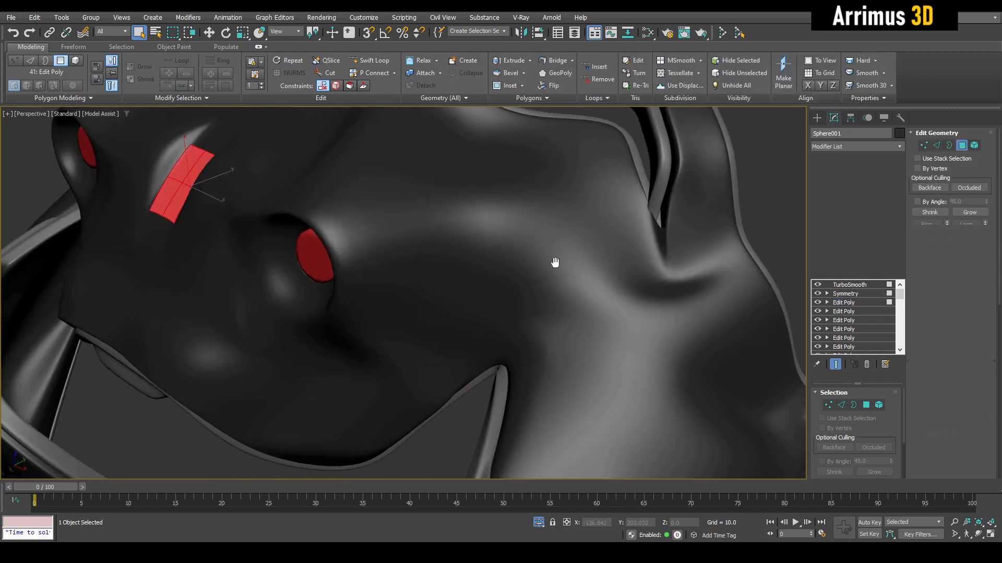
key(F4)
scroll(543, 289, up, 3)
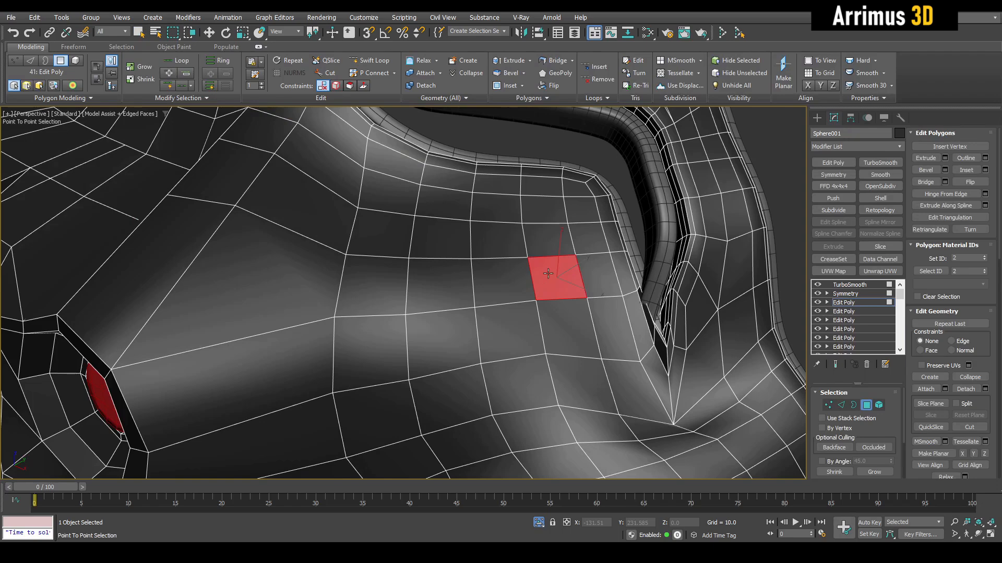
click(546, 211)
click(566, 320)
right_click(565, 320)
alt+middle_drag(565, 320, 586, 354)
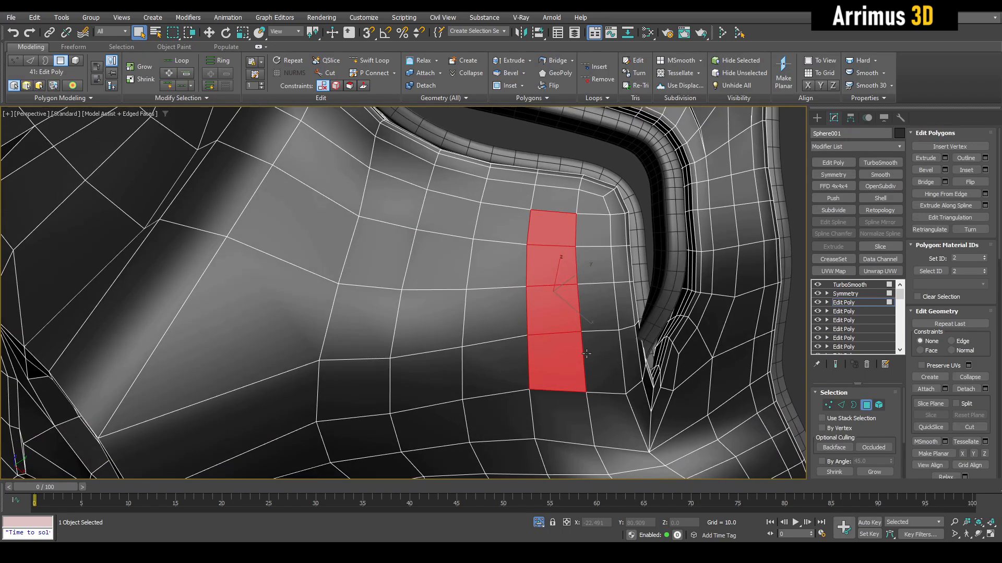
Bevel the strip beside the curved channel inward and scale its floor down into a narrow slot
alt+middle_drag(550, 314, 553, 265)
key(ctrl+shift+b)
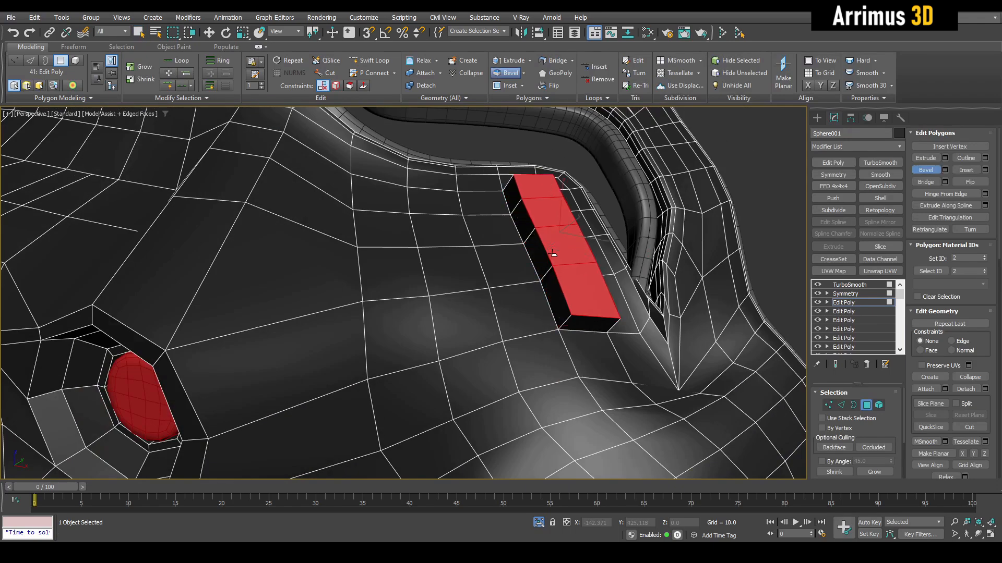
key(F4)
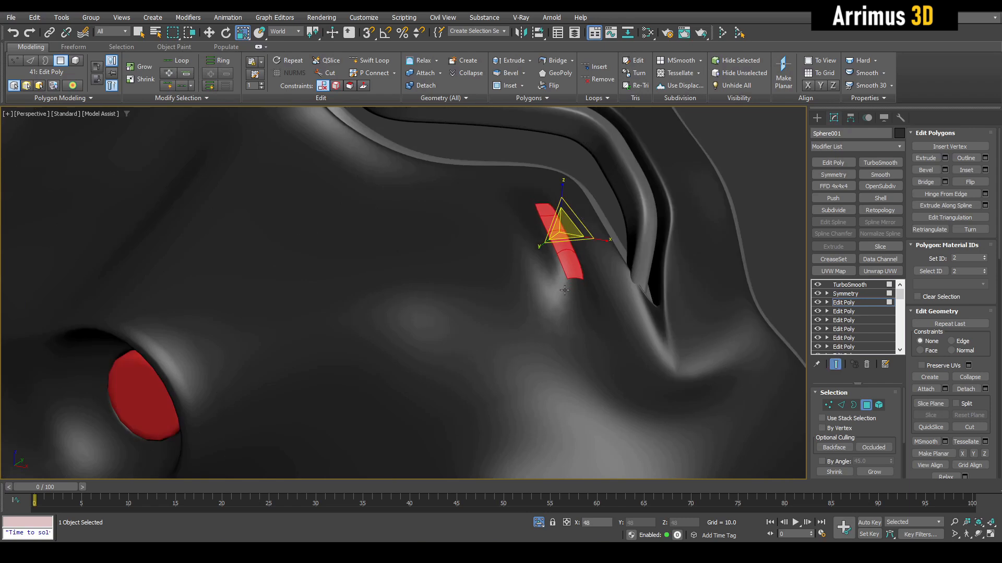
key(4)
scroll(565, 290, down, 3)
alt+middle_drag(565, 290, 549, 311)
key(F4)
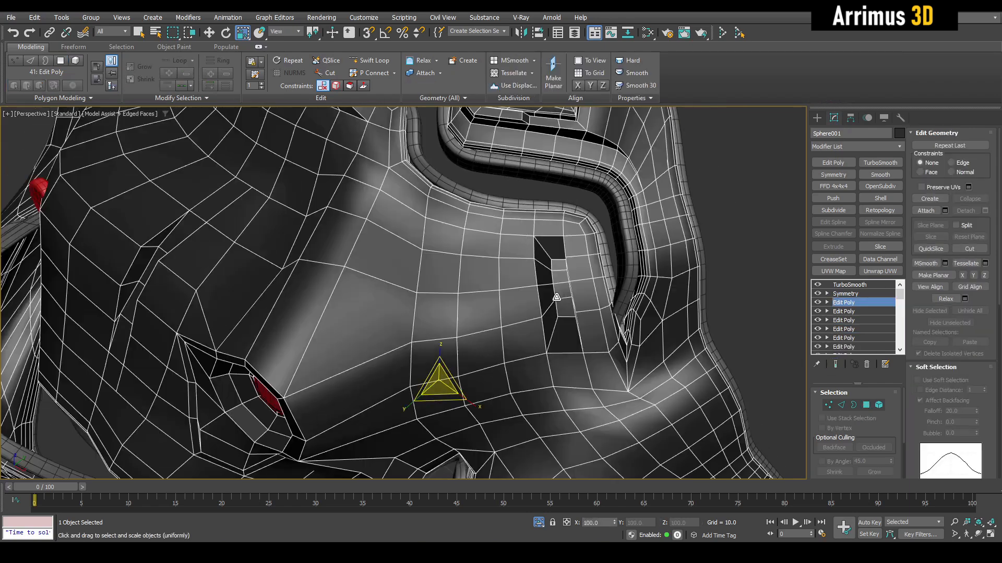
Insert a supporting edge loop around the inner walls of the narrow slot with Swift Loop
scroll(556, 296, up, 5)
key(1)
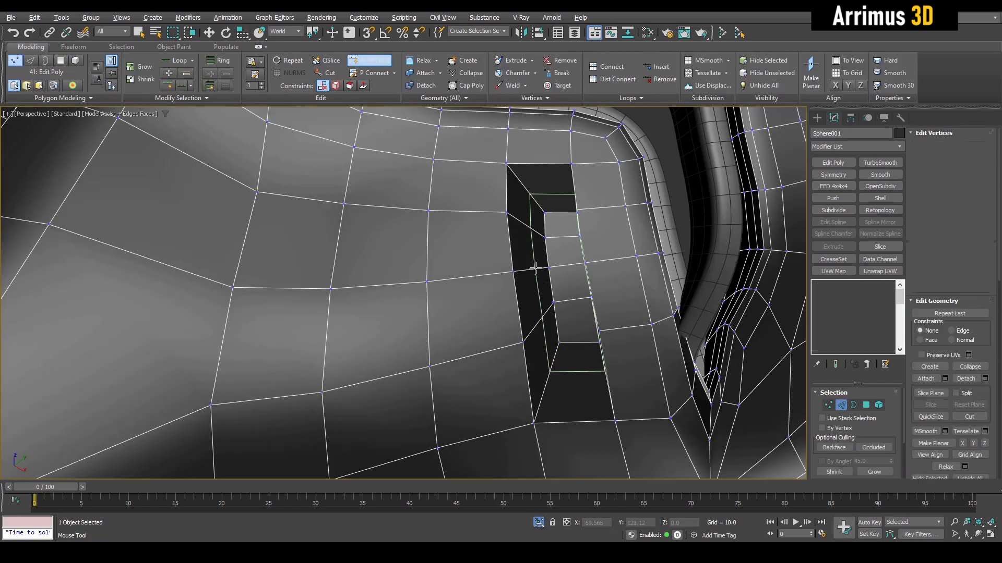
click(535, 268)
key(w)
key(F4)
scroll(532, 291, down, 5)
Examine the floor edges of the narrow slot and its smoothed shape on the helmet
key(2)
key(q)
alt+middle_drag(532, 290, 558, 238)
scroll(557, 235, up, 8)
key(F4)
key(2)
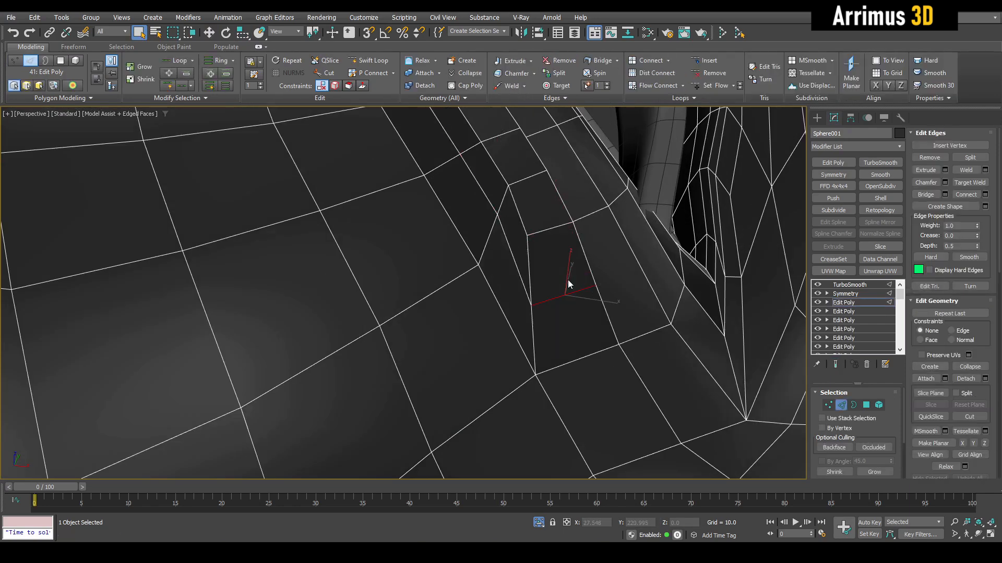
alt+middle_drag(567, 284, 555, 249)
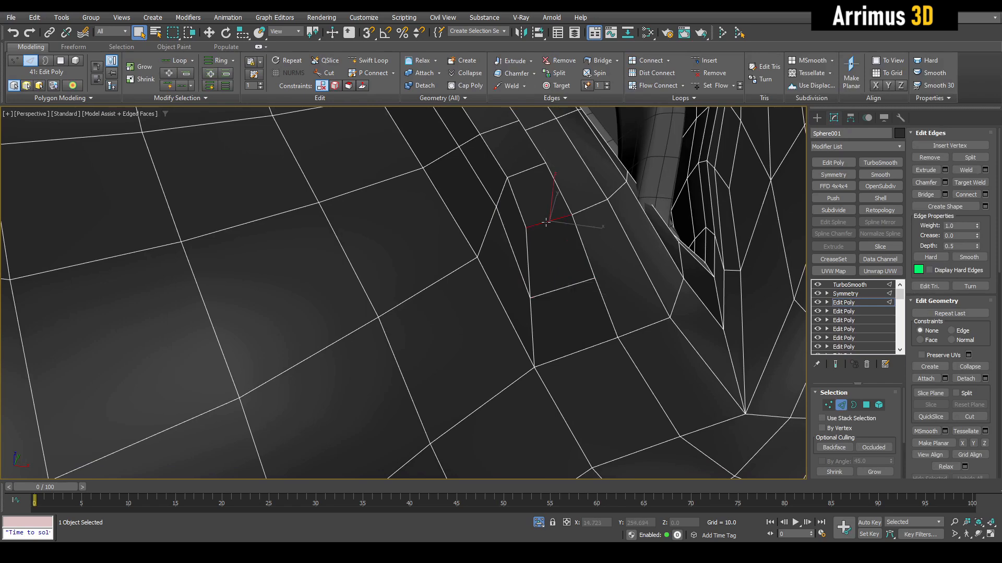
key(F4)
scroll(547, 226, down, 5)
click(585, 220)
scroll(586, 220, down, 5)
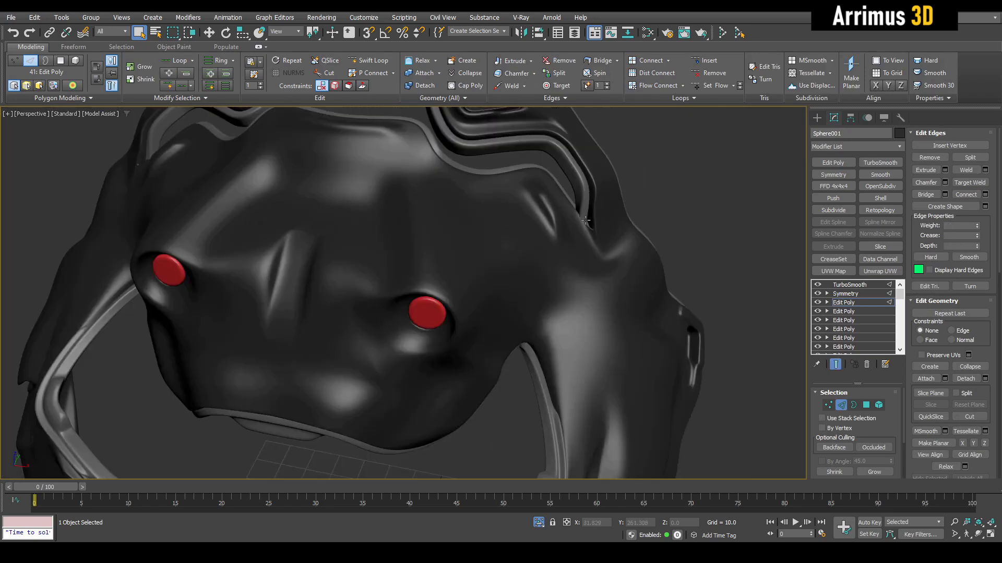
alt+middle_drag(548, 218, 539, 223)
Select the two polygons adjoining the narrow slot's inner side and bevel them inward as a second recess
key(F4)
scroll(531, 219, up, 5)
key(4)
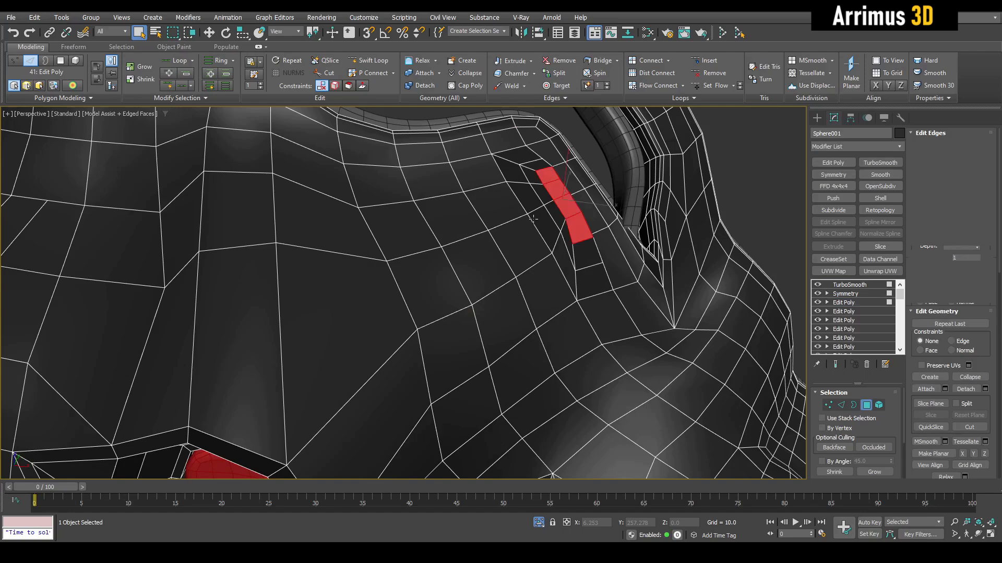
key(ctrl+d)
click(507, 208)
ctrl+click(465, 217)
alt+middle_drag(466, 218, 501, 244)
scroll(507, 246, up, 3)
key(ctrl+shift+b)
drag(511, 238, 512, 243)
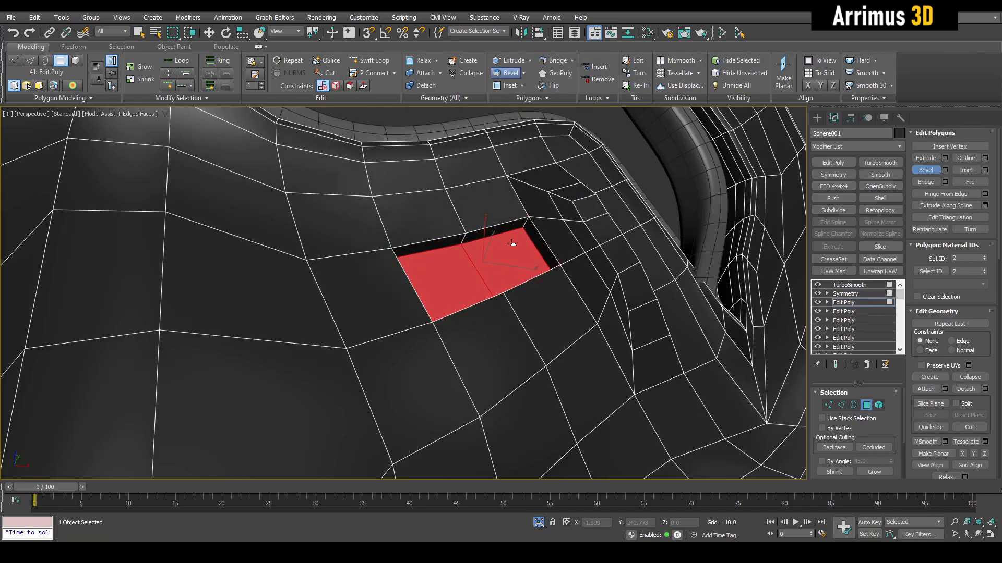
right_click(513, 244)
Scale down the floor of the second recess uniformly and move it toward the narrow slot
alt+middle_drag(513, 244, 503, 258)
drag(483, 290, 479, 313)
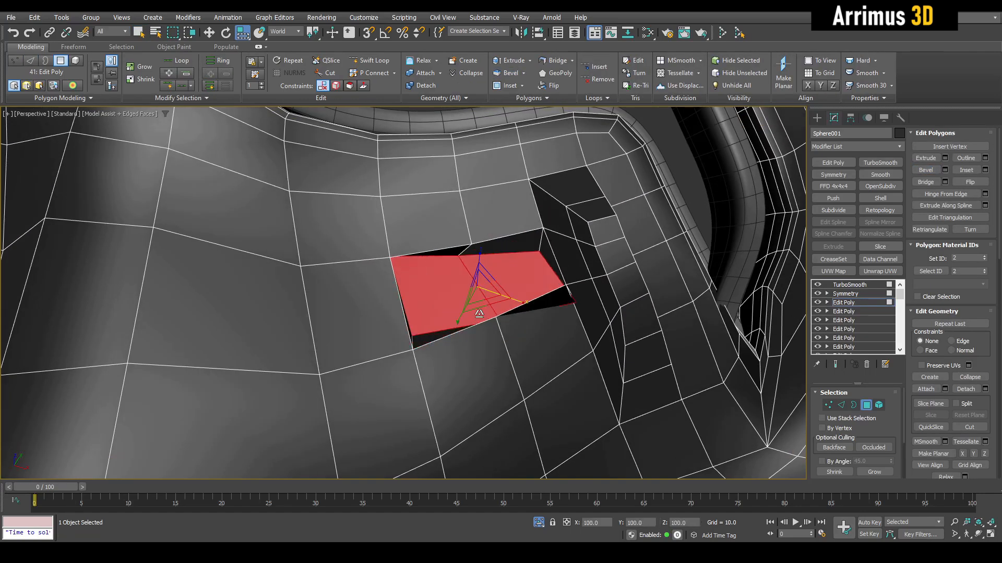
key(ctrl+z)
key(r)
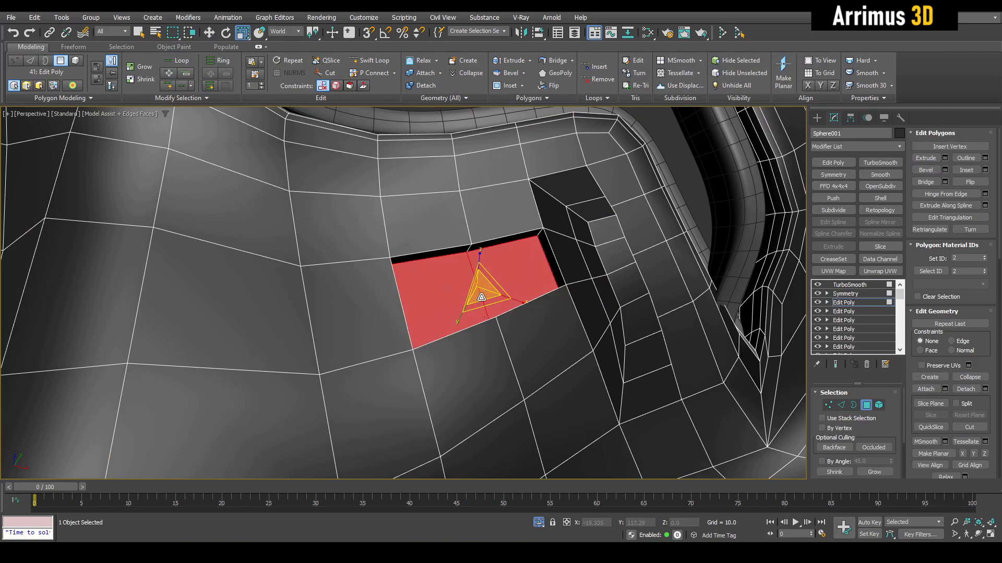
drag(482, 298, 493, 309)
key(w)
alt+middle_drag(501, 298, 469, 300)
drag(471, 304, 497, 301)
key(F4)
key(F4)
Select the edge at the far end of the second recess's floor and preview the smoothed helmet
key(2)
key(q)
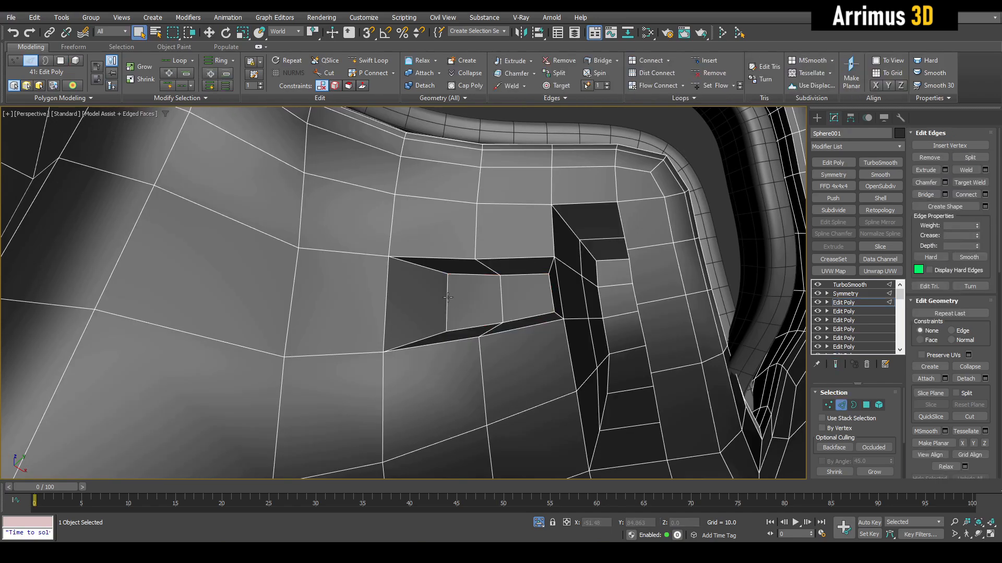
click(448, 293)
scroll(448, 293, down, 3)
alt+middle_drag(448, 293, 475, 298)
key(F4)
scroll(475, 298, down, 5)
key(2)
mouse_move(568, 261)
alt+middle_down()
mouse_move(592, 211)
mouse_move(571, 248)
mouse_move(555, 246)
mouse_move(550, 260)
alt+middle_up()
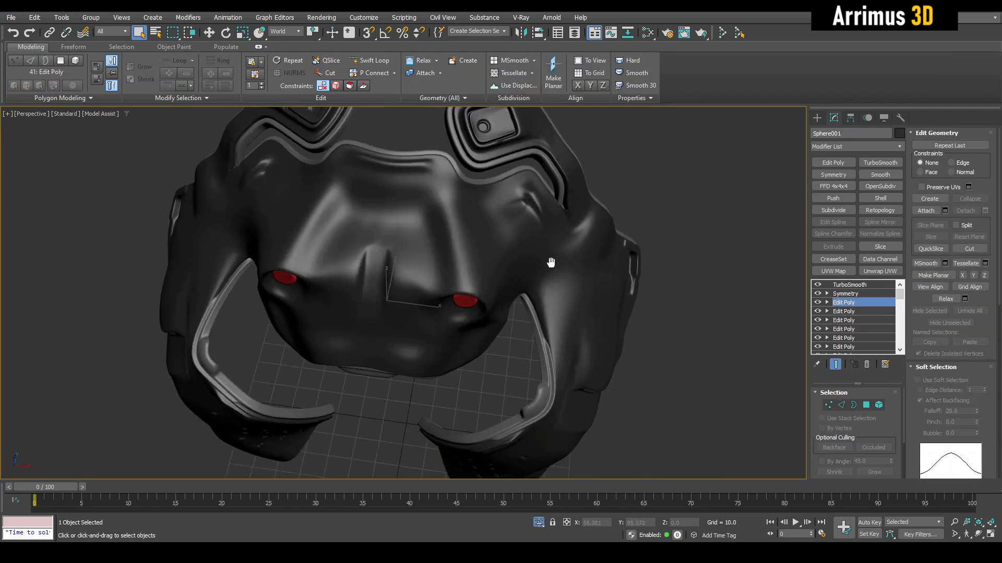
Add another Edit Poly, select the edge row crossing the ridge above the red disc, and smooth its flow
scroll(465, 217, up, 6)
key(F4)
middle_drag(478, 218, 493, 243)
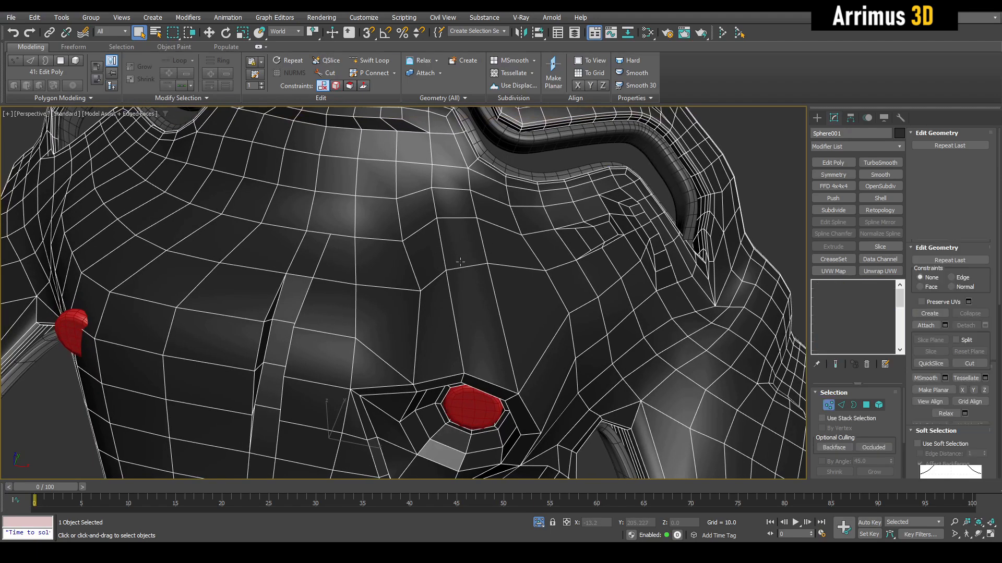
key(1)
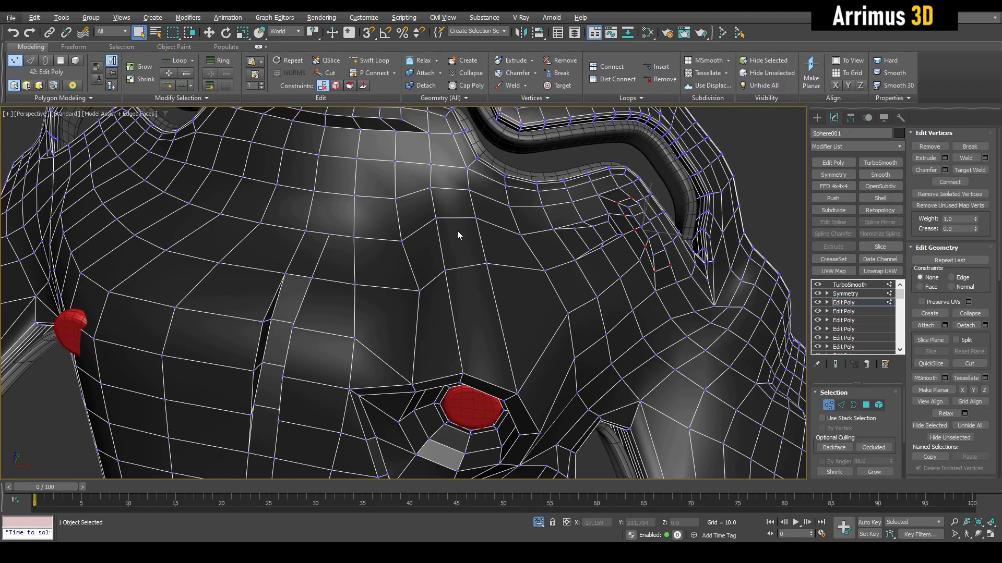
scroll(458, 219, up, 3)
key(2)
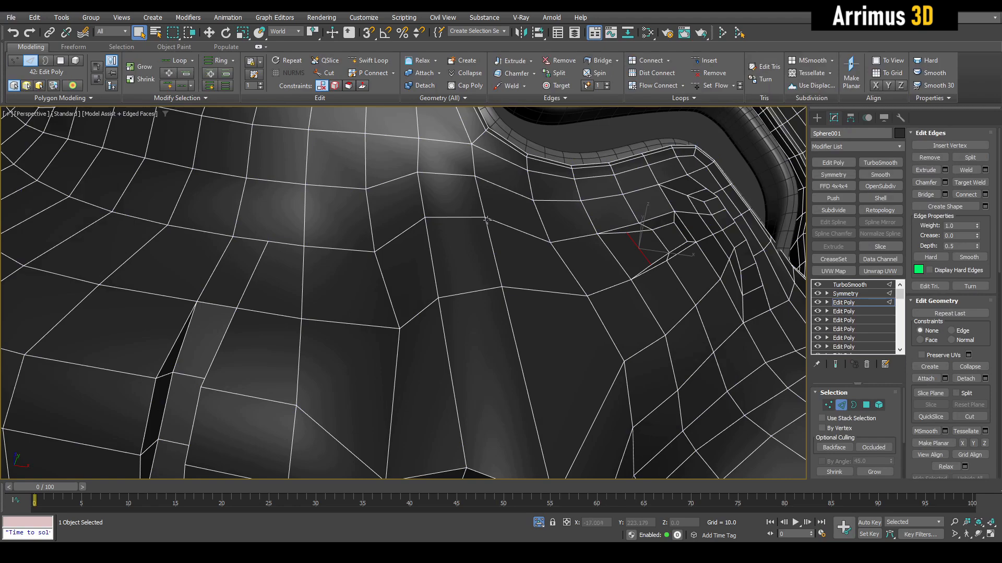
click(514, 229)
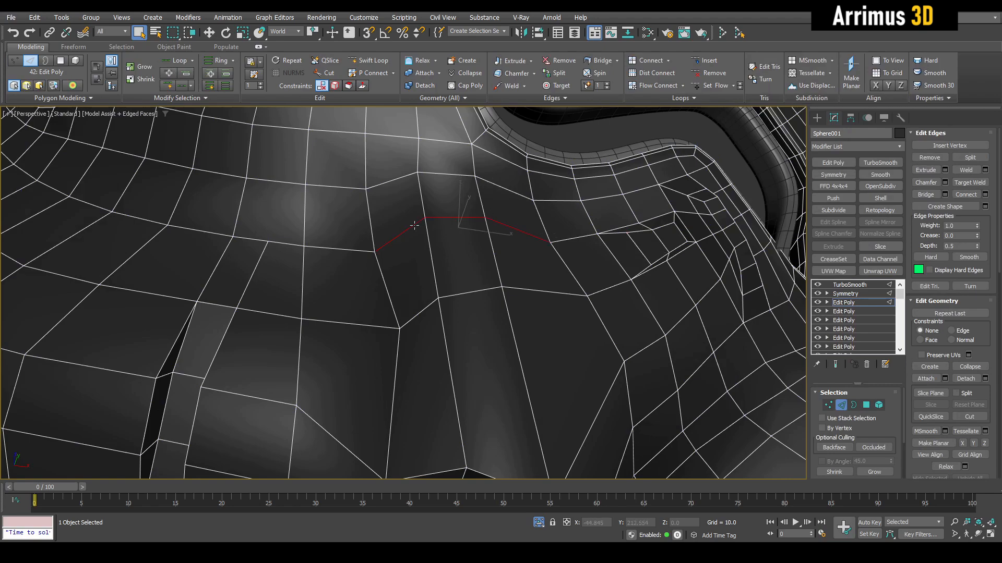
alt+middle_drag(415, 225, 443, 233)
scroll(443, 234, down, 5)
key(F4)
key(grave)
middle_drag(505, 262, 516, 248)
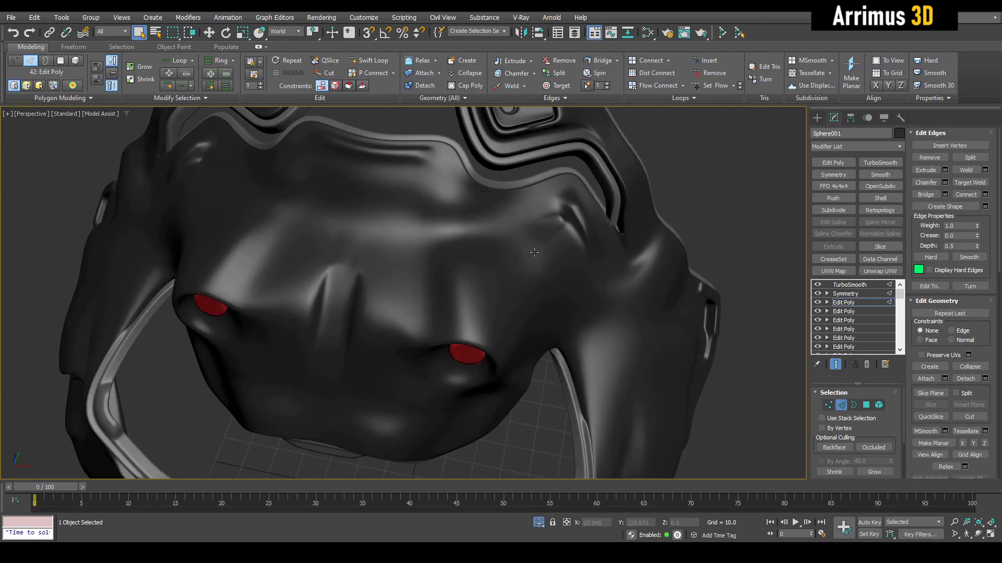
Select the next edge row down, crossing the ridge closer to the red disc, and smooth its flow
scroll(437, 260, up, 3)
key(F4)
key(grave)
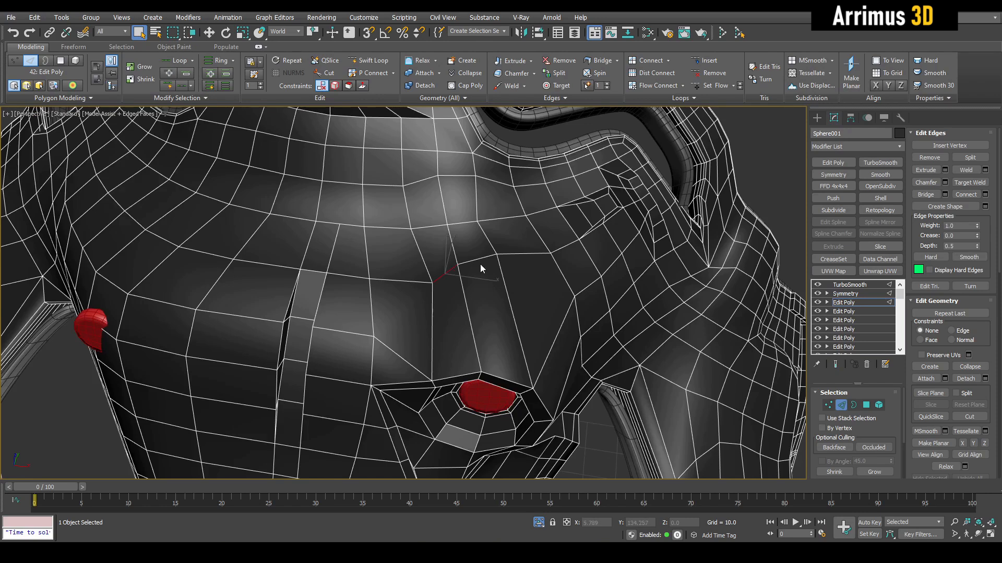
ctrl+click(482, 260)
ctrl+click(504, 257)
key(alt+f)
alt+middle_drag(507, 257, 510, 285)
key(F4)
key(grave)
scroll(531, 211, down, 3)
scroll(499, 282, up, 3)
key(F4)
key(grave)
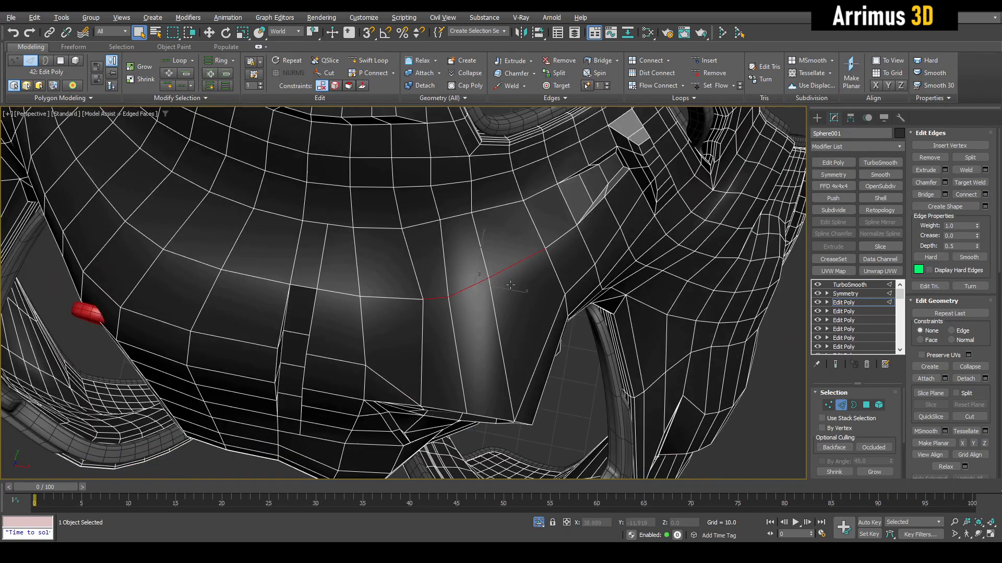
Slide the vertex at the inner end of that edge row using the Edge constraint
key(1)
key(w)
click(424, 300)
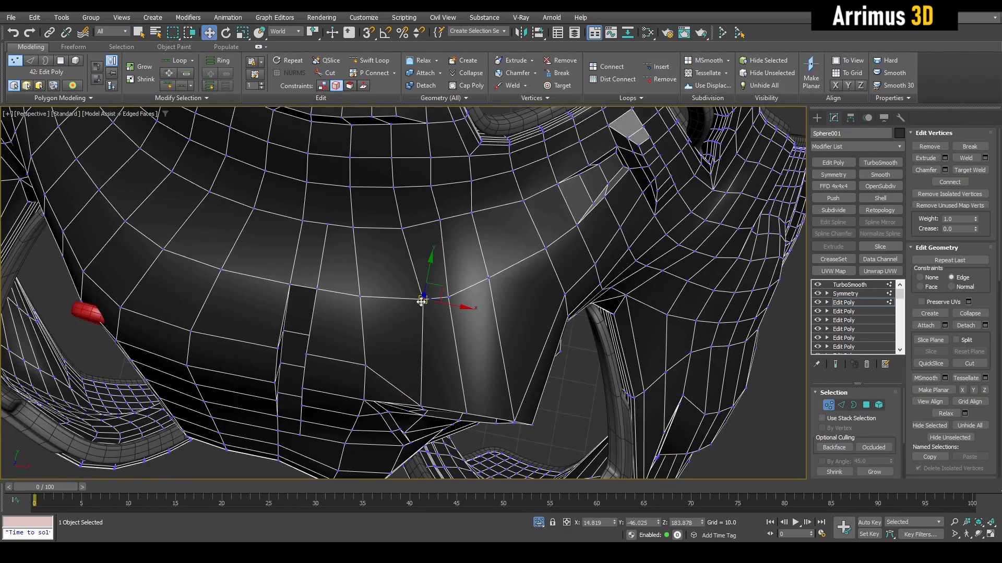
key(q)
alt+middle_drag(470, 294, 564, 382)
Add another Edit Poly to the helmet, select the polygon band arching over the red disc, and detach it as a clone
key(1)
key(4)
key(F4)
scroll(565, 381, down, 4)
scroll(563, 378, up, 2)
key(F4)
scroll(549, 325, up, 2)
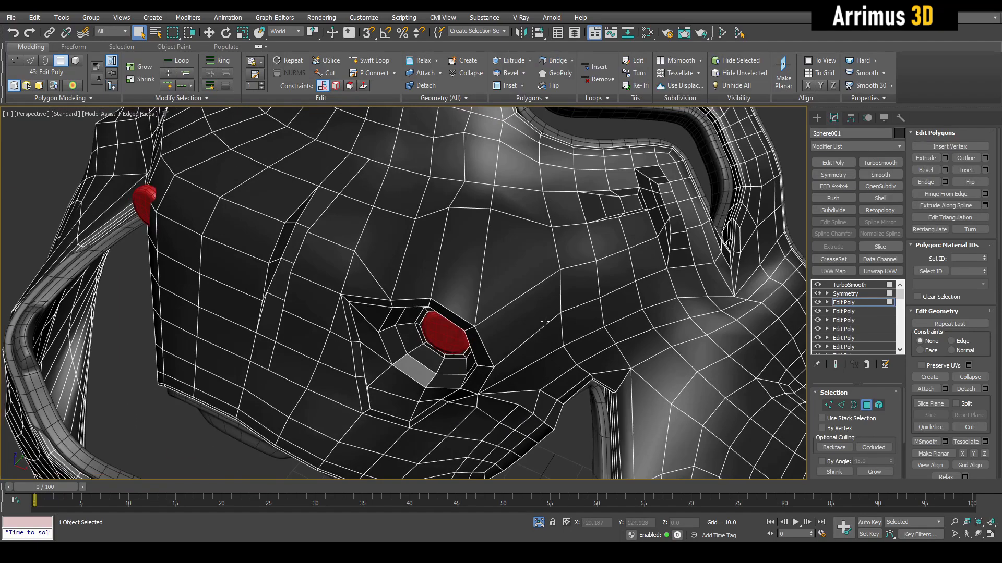
key(alt+p)
click(566, 379)
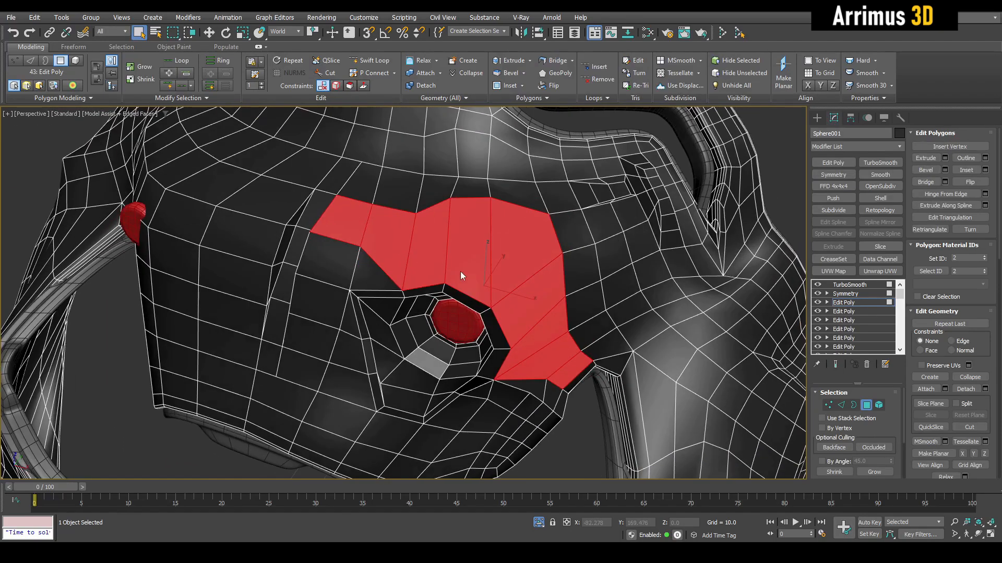
key(alt+d)
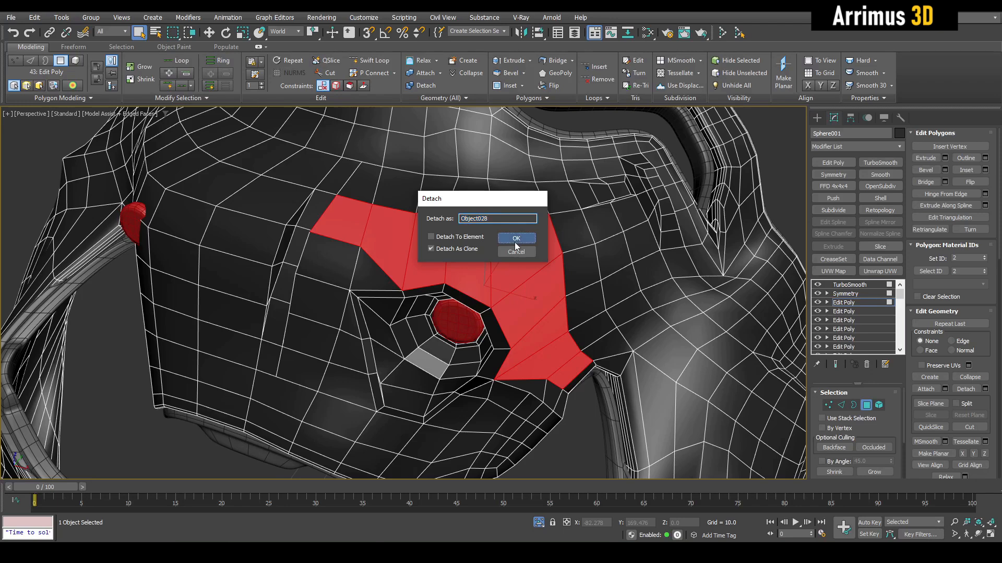
click(515, 241)
key(4)
Select the detached brow piece and paste the copied Symmetry, Edit Poly, Shell and TurboSmooth modifiers onto it
click(521, 253)
right_click(843, 281)
click(853, 288)
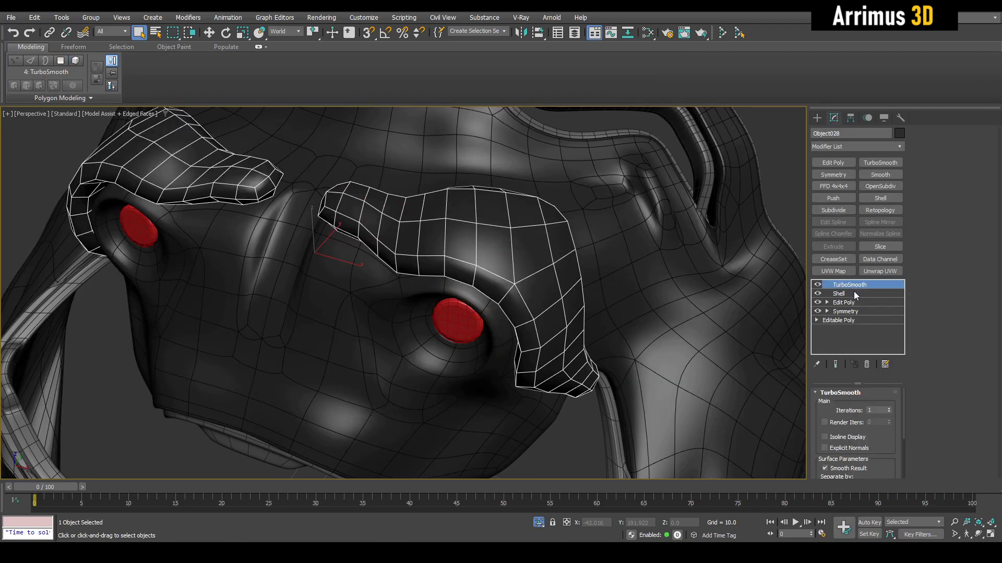
key(F4)
middle_drag(630, 272, 703, 299)
scroll(628, 279, down, 3)
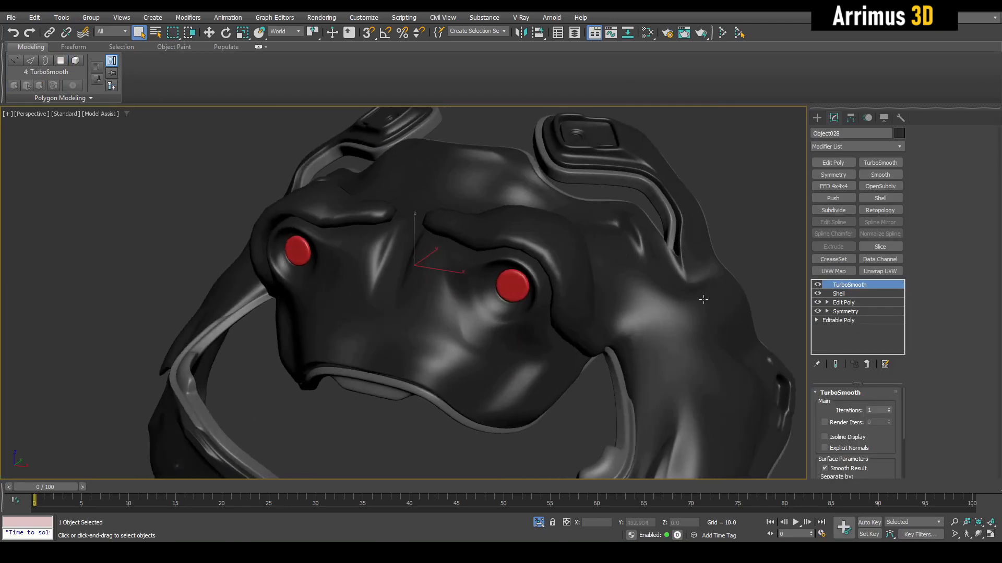
Set the brow piece's TurboSmooth to 2 iterations with Isoline Display, and give the piece a lighter grey object colour
key(F4)
click(888, 408)
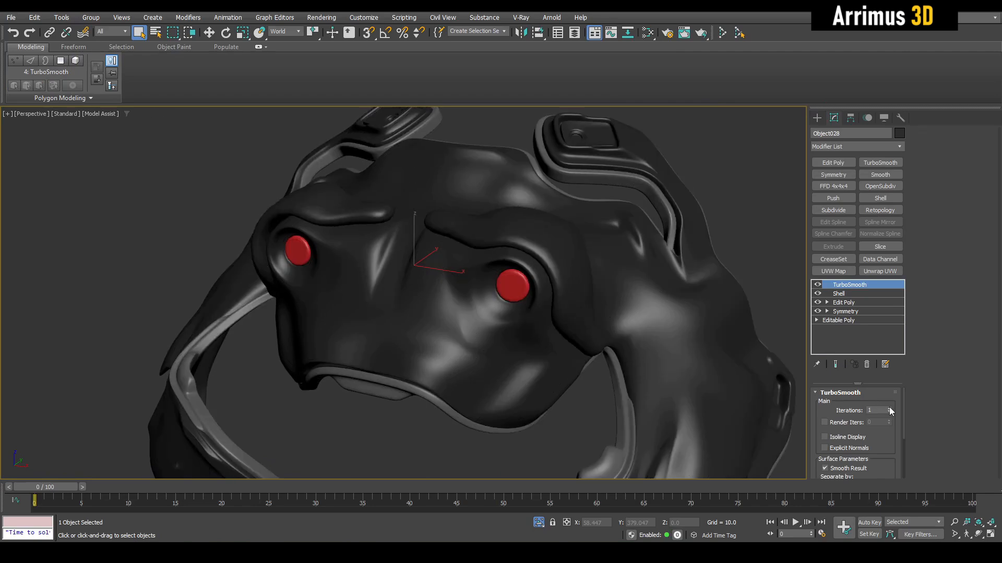
key(F4)
scroll(723, 303, down, 3)
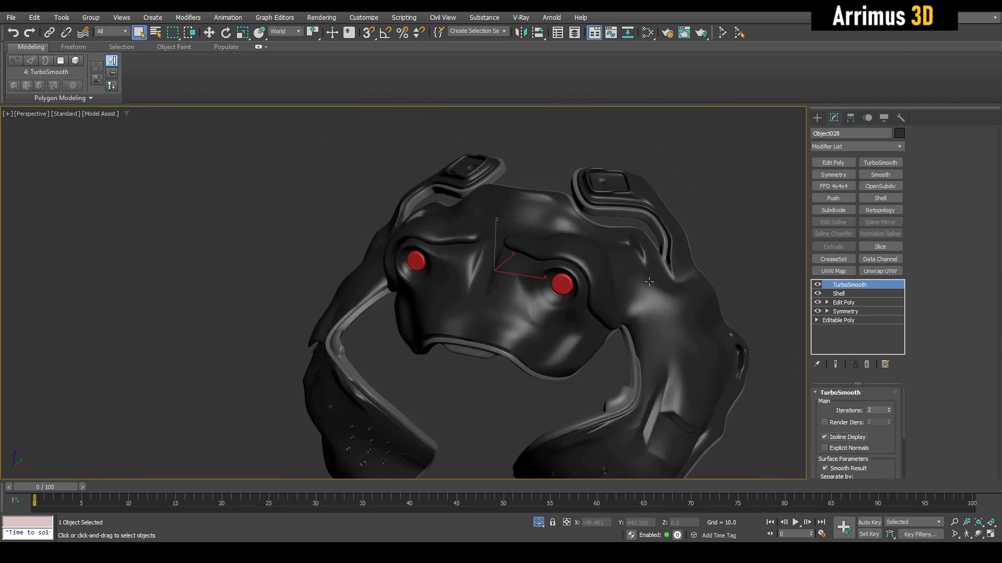
mouse_move(723, 302)
alt+middle_down()
mouse_move(741, 285)
mouse_move(723, 289)
alt+middle_up()
scroll(694, 276, up, 3)
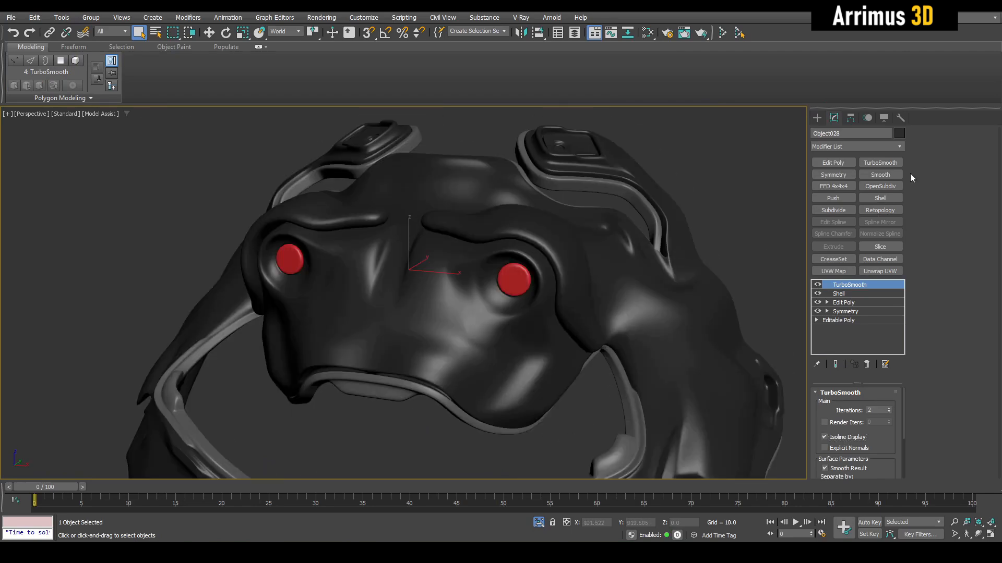
click(899, 133)
click(704, 324)
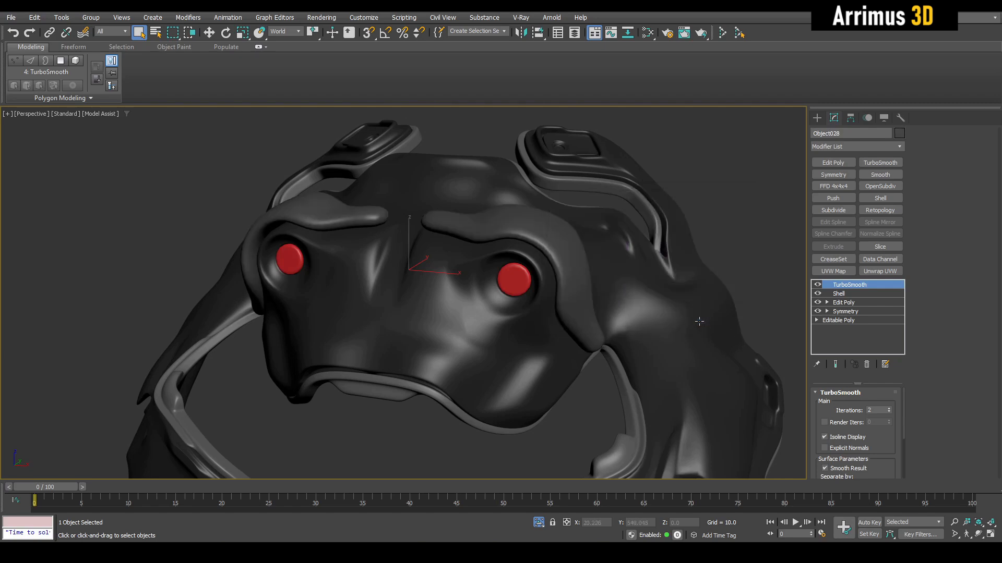
Add an Edit Poly directly above the brow piece's base Editable Poly and isolate the piece
scroll(574, 222, up, 2)
key(F4)
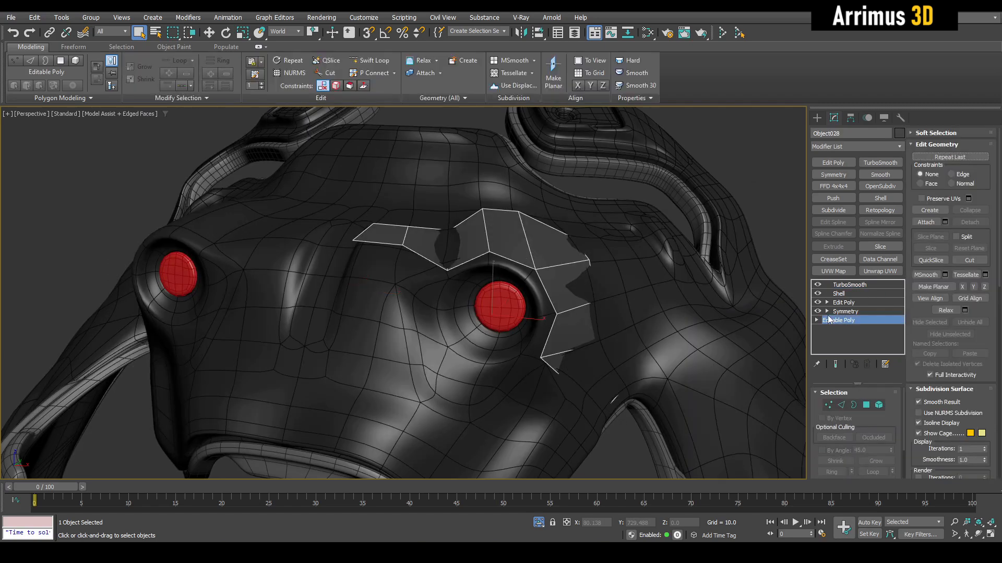
click(833, 163)
key(1)
alt+middle_drag(633, 300, 555, 268)
scroll(553, 268, up, 2)
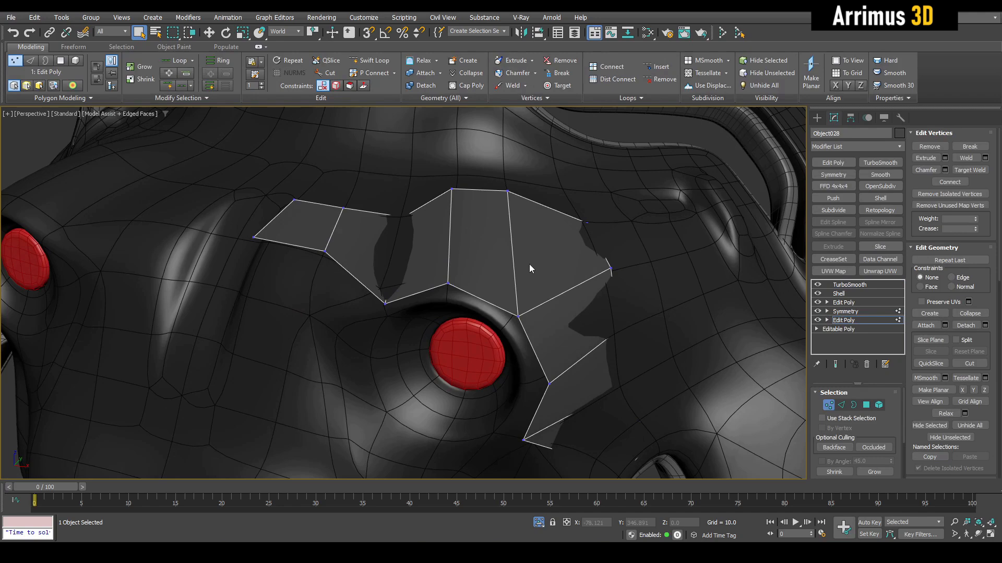
key(alt+1)
right_click(453, 276)
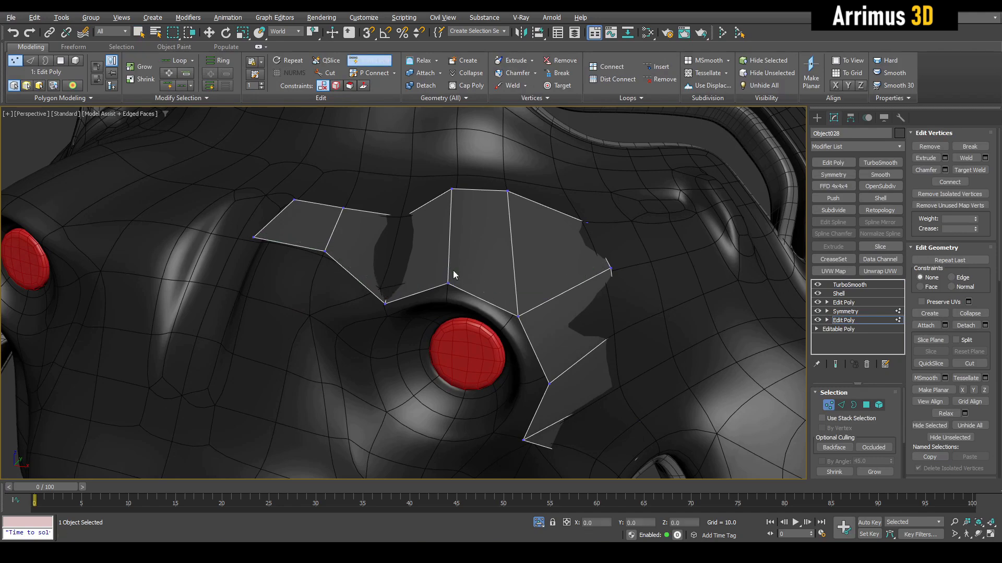
key(1)
key(q)
key(alt+q)
middle_drag(514, 274, 501, 241)
Inset all polygons of the brow piece together to form a narrow border around its outline
key(4)
key(ctrl+a)
key(shift+i)
drag(526, 269, 528, 259)
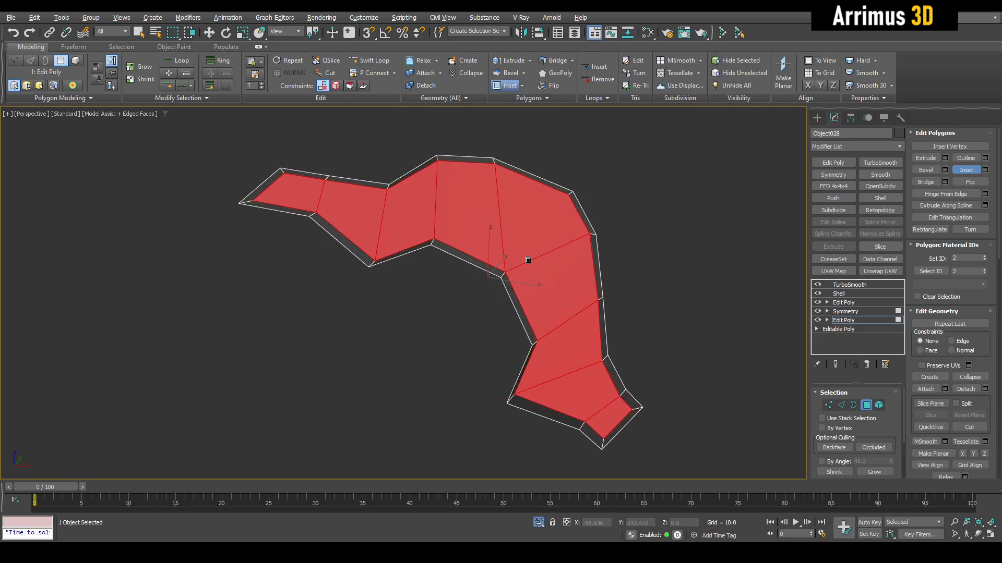
key(q)
key(F4)
Add an Edit Poly above the brow piece's Shell modifier
alt+middle_drag(710, 277, 682, 285)
click(837, 320)
click(849, 295)
key(F4)
key(shift+e)
key(1)
alt+middle_drag(422, 250, 423, 284)
Select the upper vertices at the brow piece's inner end and lower them along Z to thin the tip
key(4)
click(353, 228)
double_click(353, 228)
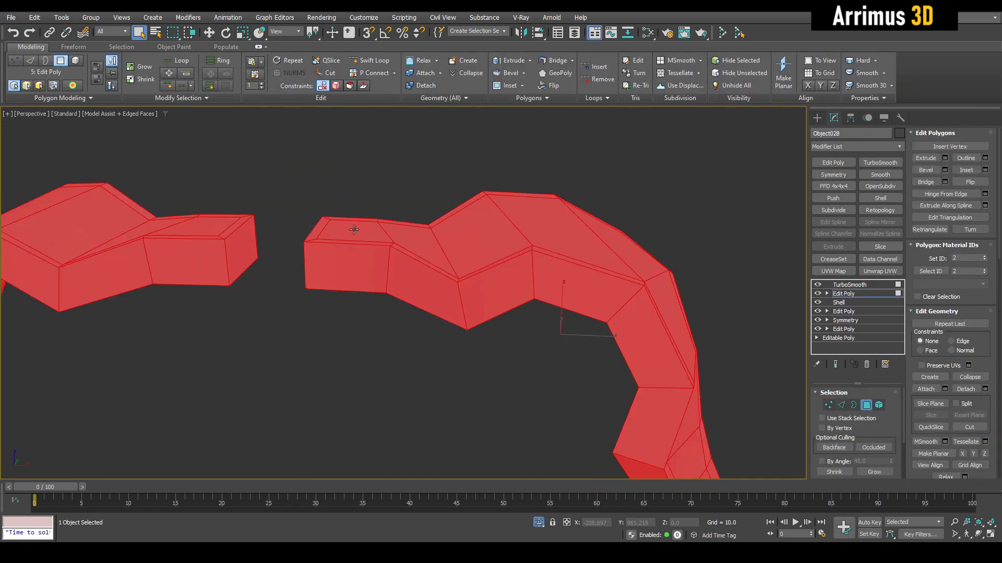
alt+middle_drag(353, 228, 358, 203)
click(358, 197)
click(353, 235)
key(1)
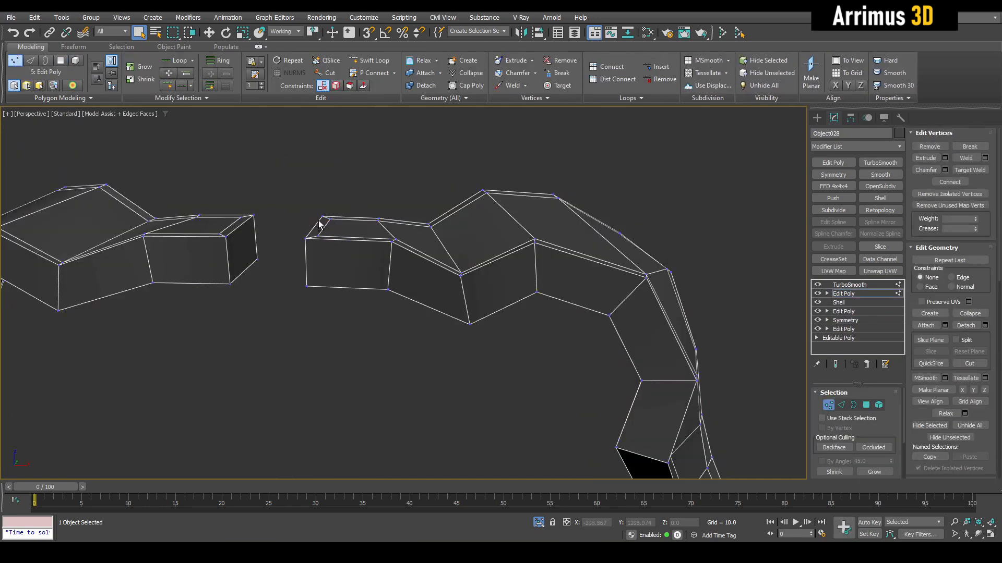
key(alt+x)
key(w)
key(alt+x)
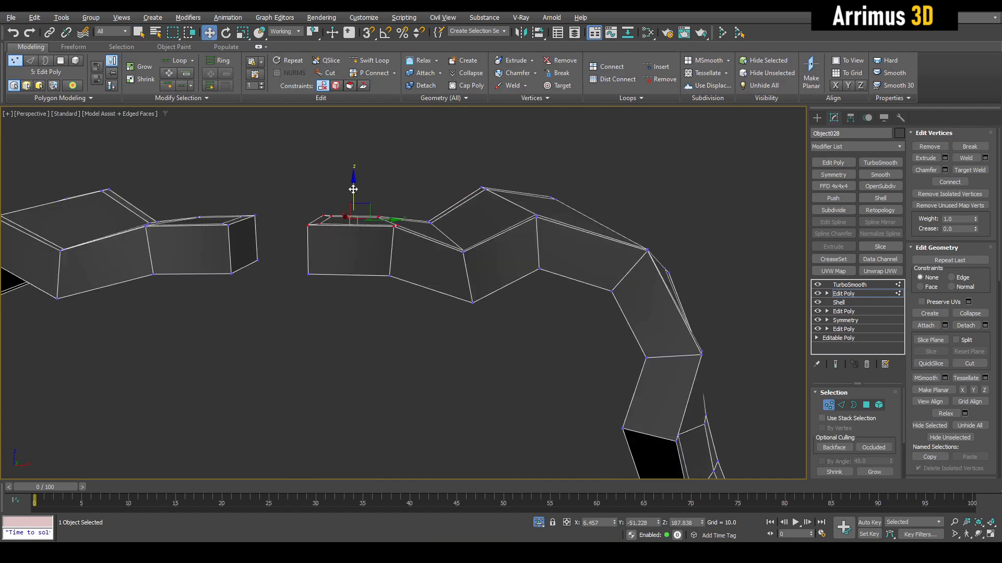
drag(353, 192, 346, 211)
key(q)
key(1)
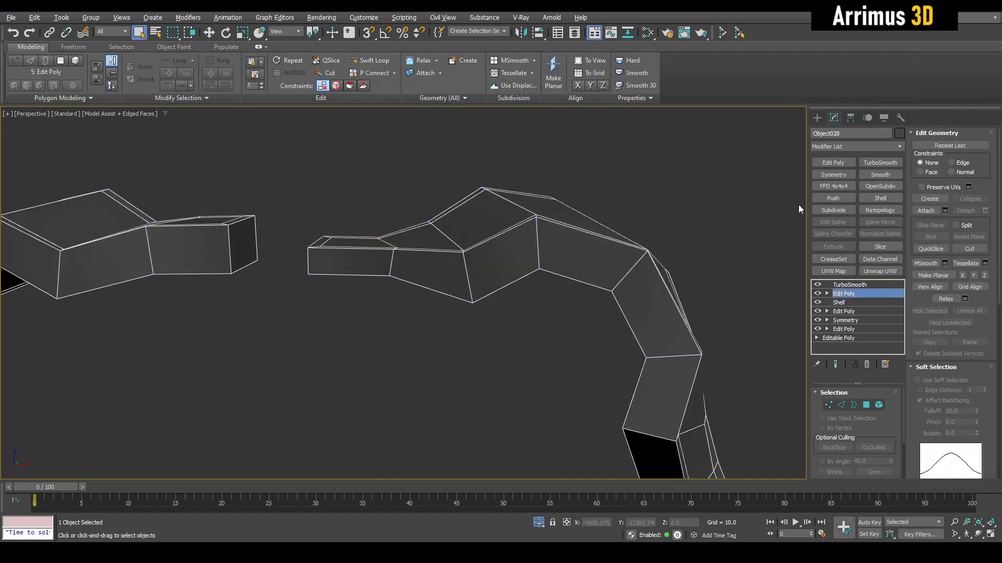
Mirror the edited brow piece with a Symmetry modifier on the X axis and end the isolation
click(836, 175)
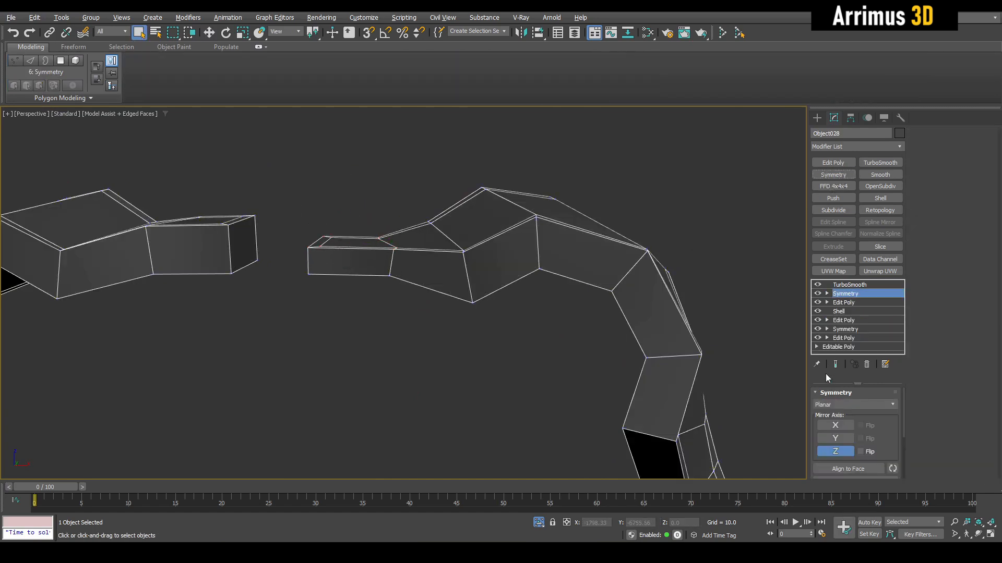
click(825, 427)
key(alt+q)
click(752, 215)
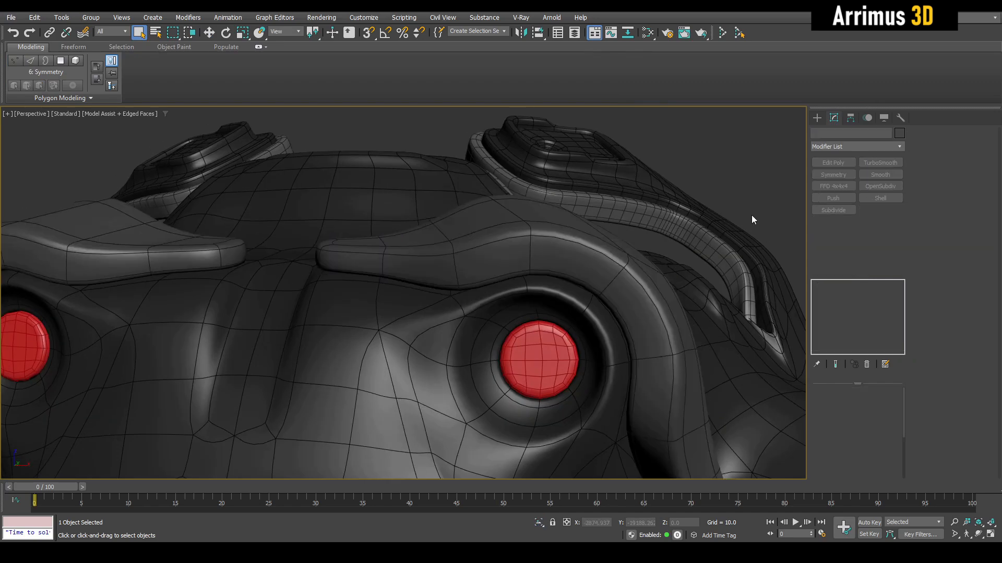
key(F4)
alt+middle_drag(751, 215, 620, 259)
scroll(620, 259, down, 3)
click(608, 260)
key(F4)
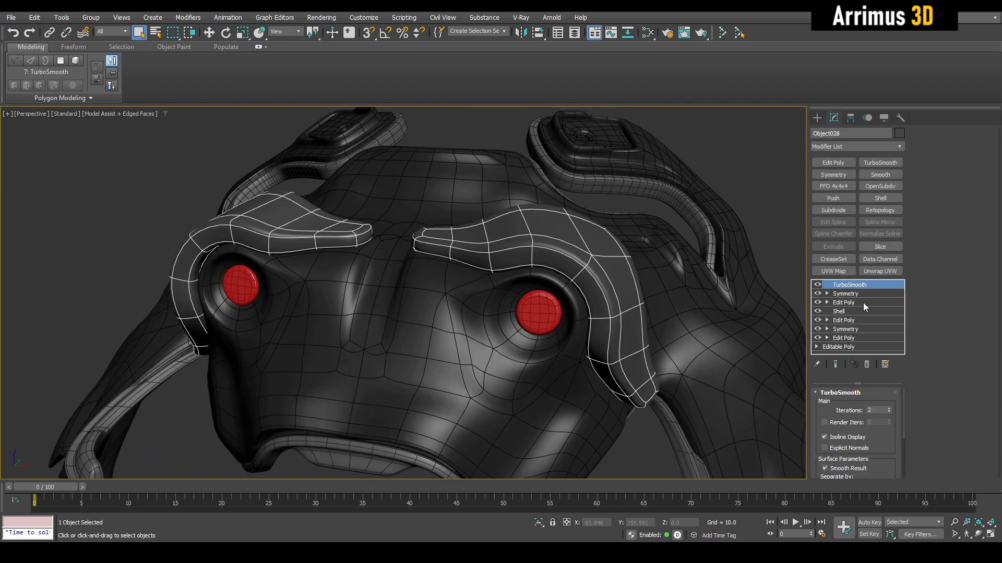
Add another Edit Poly below the upper Symmetry and insert two edge loops along the brow piece's side wall with Swift Loop
click(864, 303)
key(1)
scroll(575, 278, up, 3)
key(alt+s)
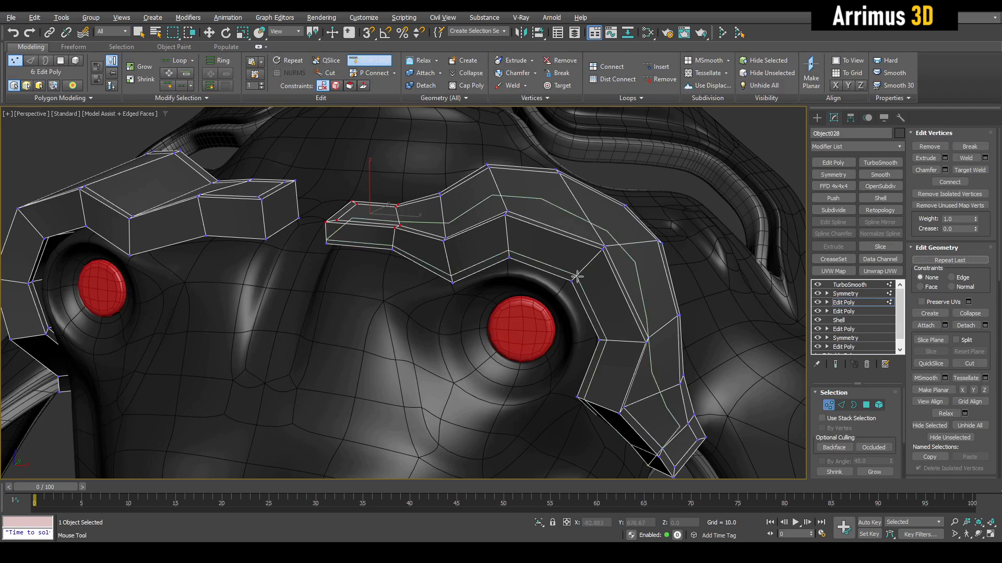
click(578, 278)
scroll(579, 277, up, 2)
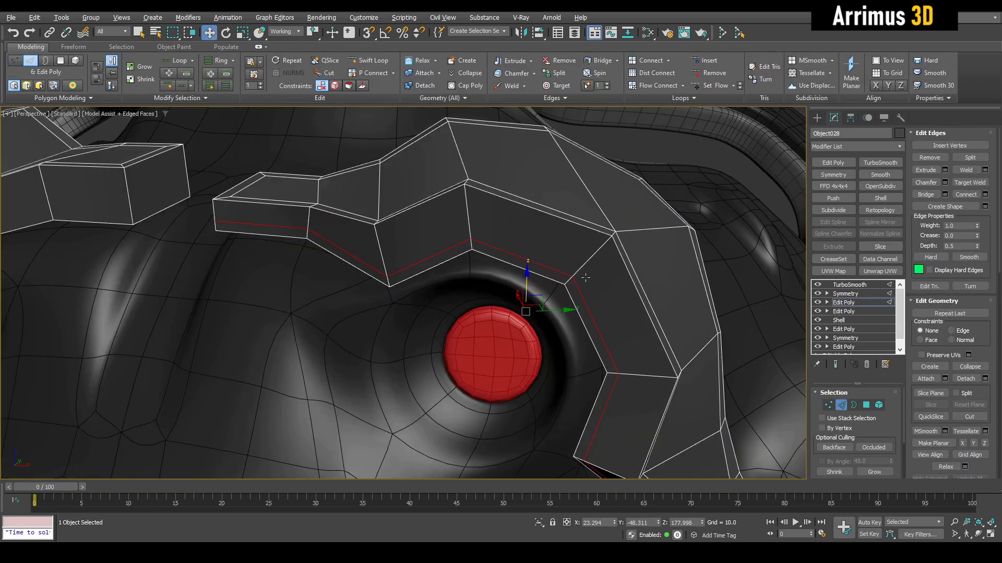
click(587, 265)
key(w)
Select the two lower polygon rows of the brow's side wall around the red disc and bevel them outward into a ledge
key(4)
click(423, 299)
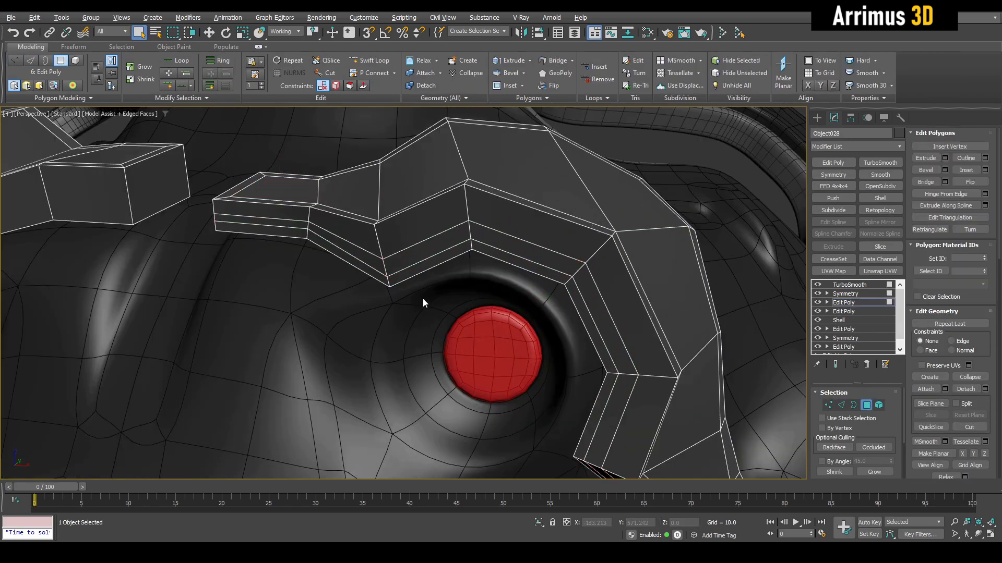
key(q)
middle_drag(607, 335, 610, 335)
click(608, 397)
shift+click(449, 256)
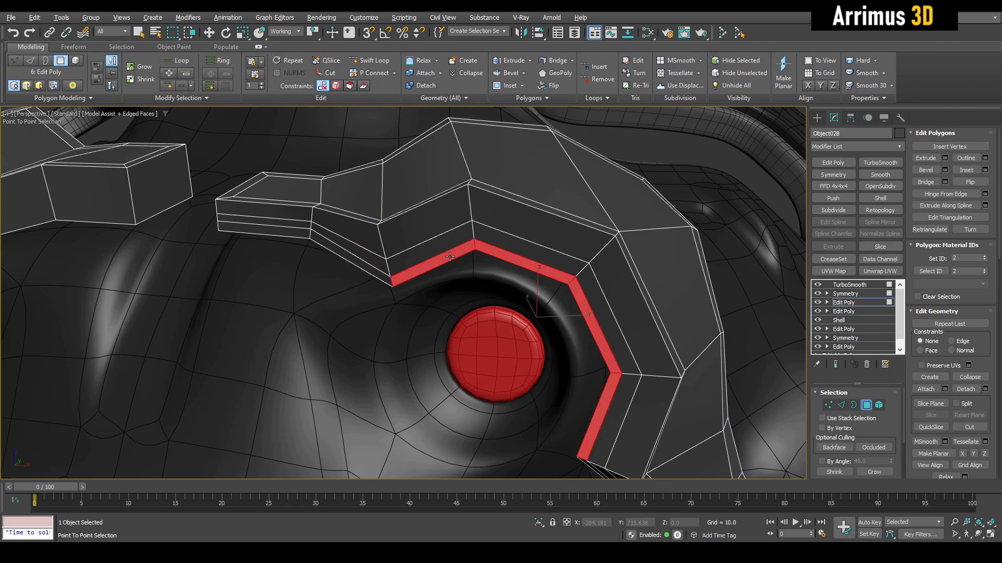
click(383, 277)
click(381, 266)
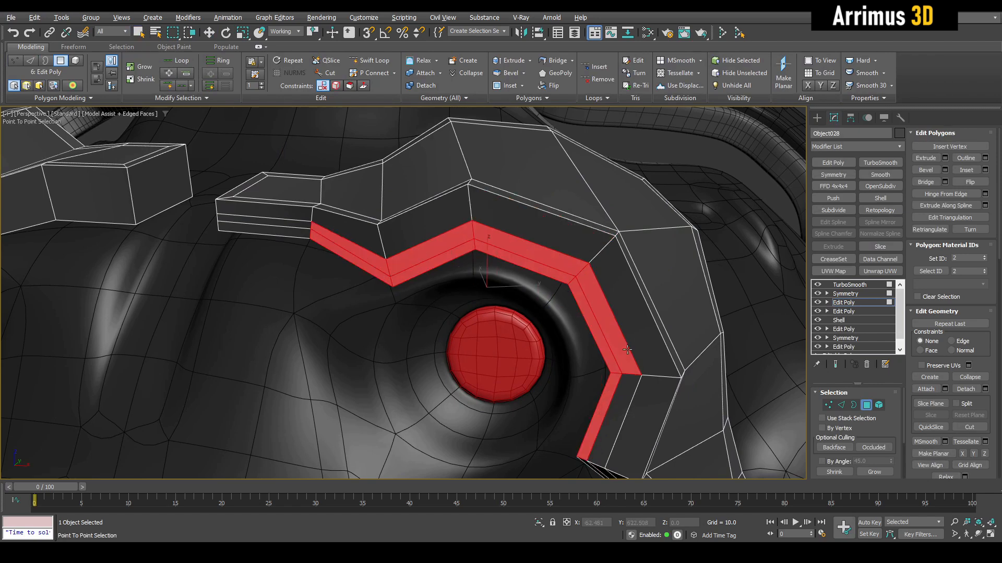
click(624, 401)
right_click(623, 398)
alt+middle_drag(624, 398, 580, 334)
key(ctrl+shift+b)
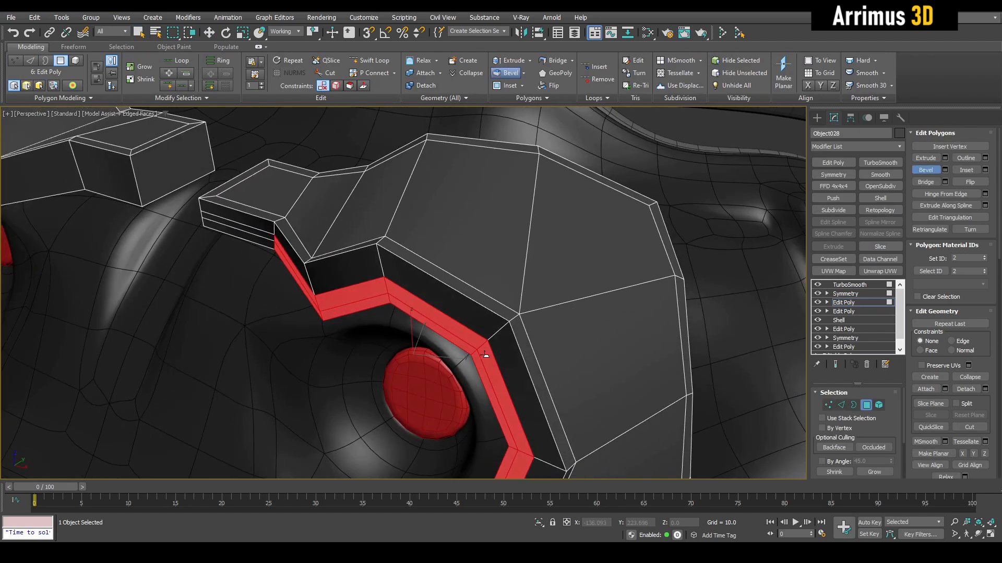
drag(484, 352, 479, 336)
click(479, 335)
right_click(480, 336)
alt+middle_drag(477, 334, 468, 276)
key(F4)
scroll(467, 276, down, 2)
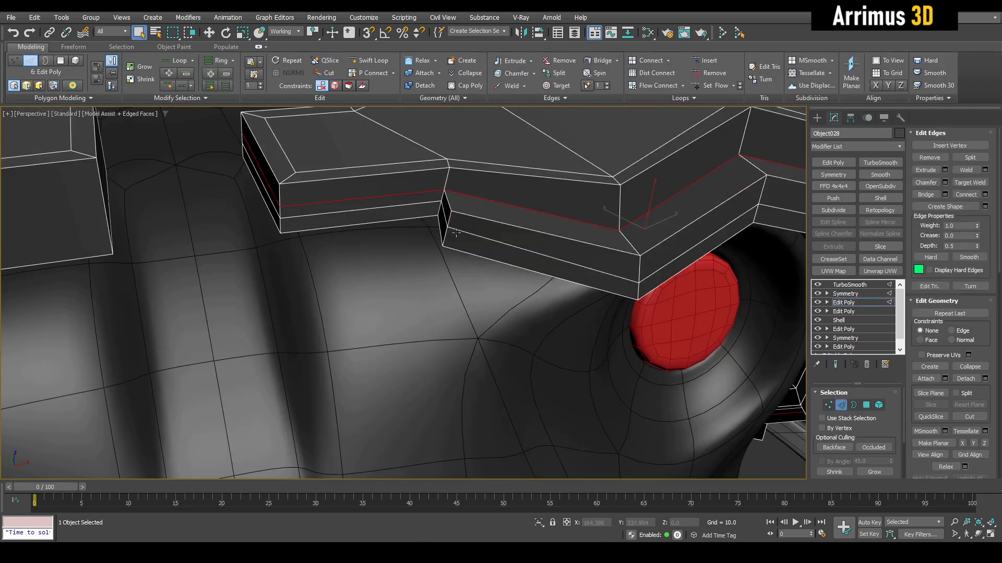
Slide the short edge at the ledge's inner end along the ledge using the Edge constraint to taper it
click(449, 223)
alt+middle_drag(449, 223, 423, 333)
key(w)
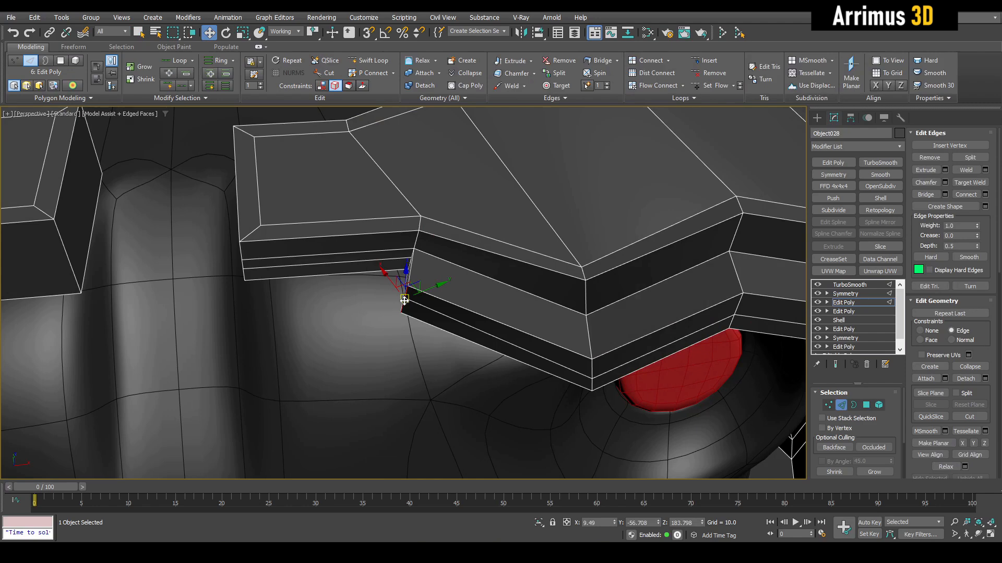
drag(404, 301, 467, 346)
click(444, 344)
key(q)
key(F4)
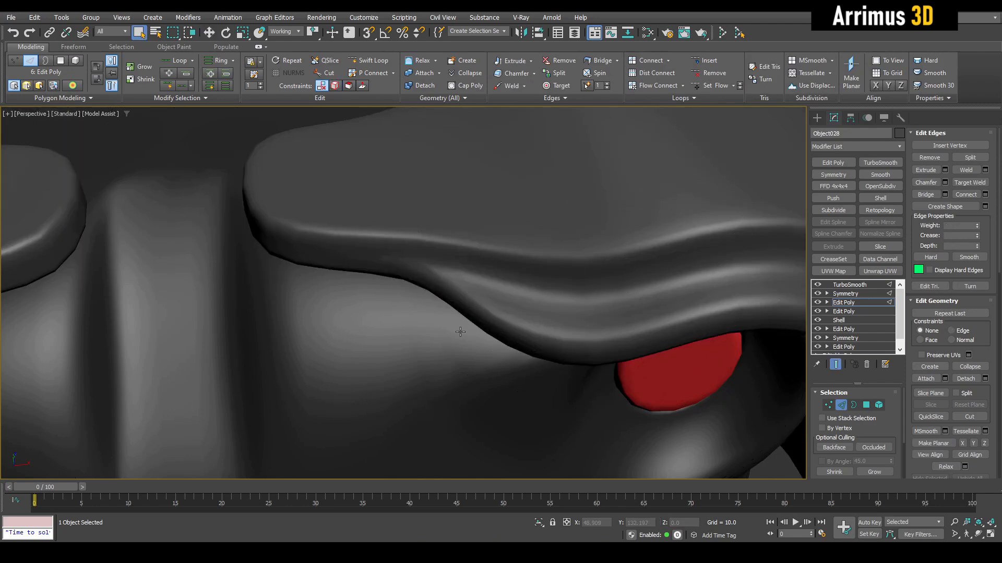
scroll(468, 331, down, 5)
key(ctrl+e)
Insert a crosswise edge loop near the brow piece's inner end and preview the smoothed shape
key(F4)
key(alt+s)
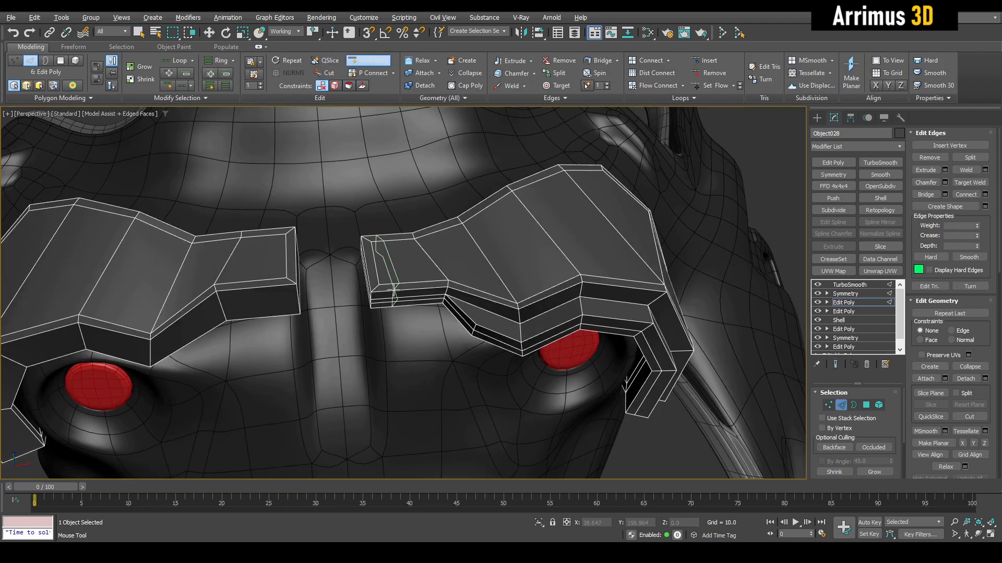
click(402, 290)
key(w)
key(ctrl+e)
key(F4)
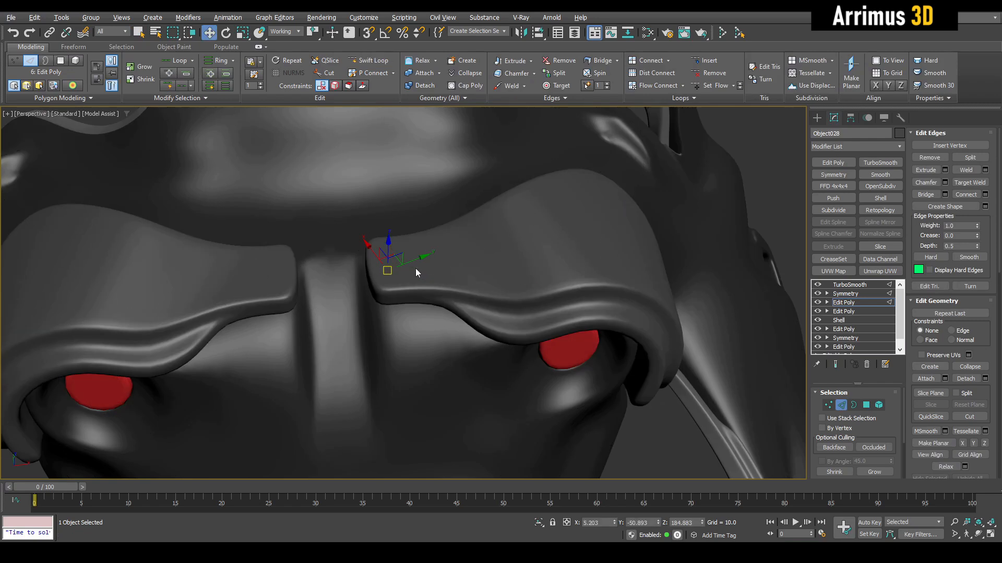
scroll(415, 269, up, 4)
middle_drag(415, 268, 423, 304)
key(ctrl+e)
key(F4)
Chamfer the crosswise loop at the brow's inner end narrowly into three parallel edges
key(q)
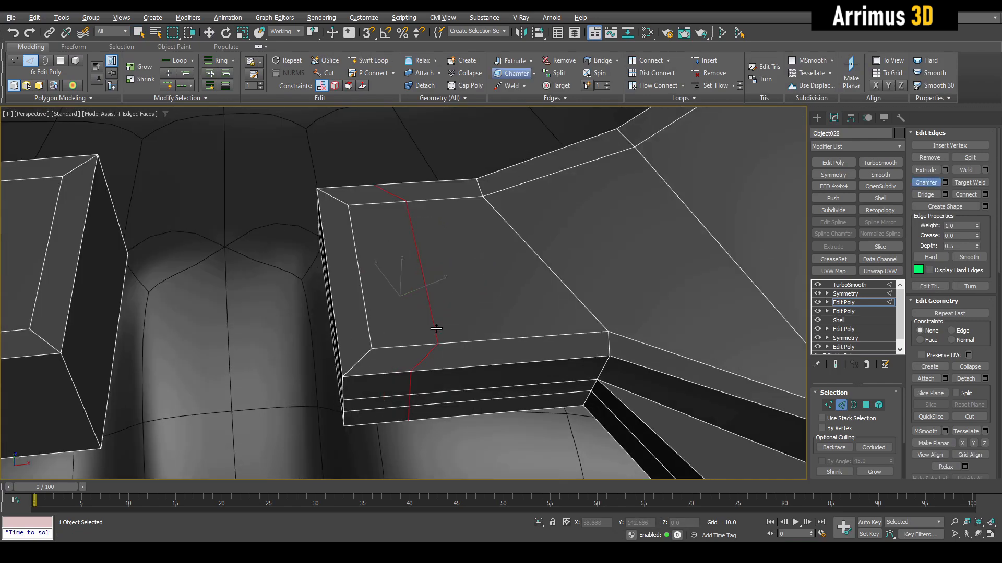
drag(436, 328, 437, 329)
scroll(434, 329, up, 2)
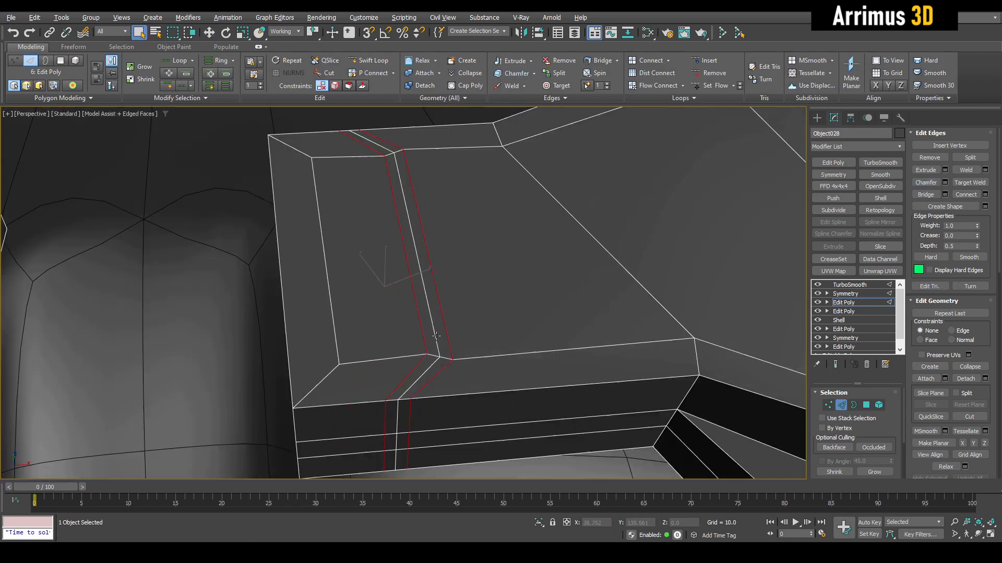
click(441, 307)
Raise the top polygon beside the chamfered loop, and lift the edge crossing the brow's top farther from the tip
key(4)
click(478, 286)
alt+middle_drag(478, 285, 413, 301)
scroll(454, 327, down, 3)
key(w)
drag(413, 301, 455, 273)
key(2)
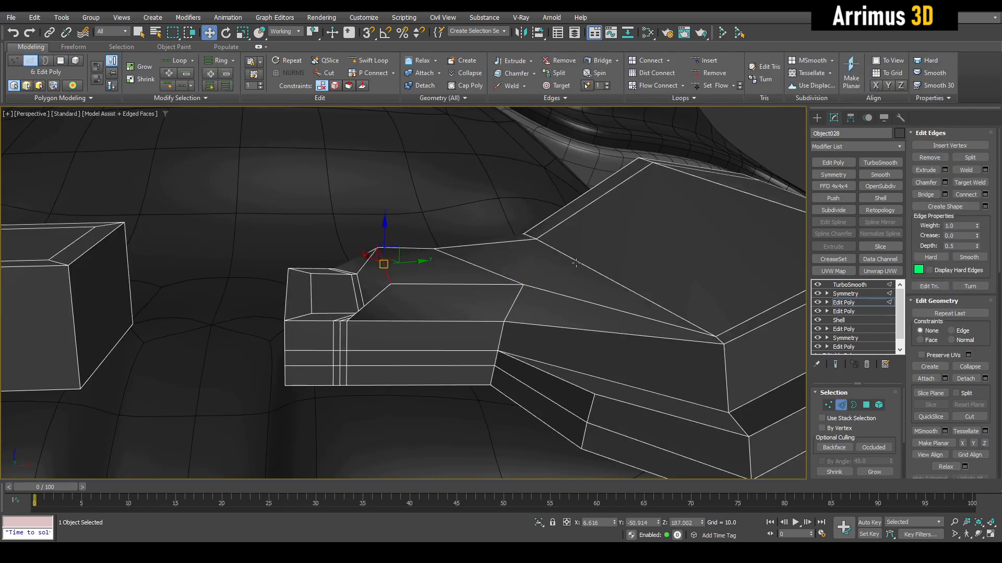
drag(576, 263, 577, 206)
key(q)
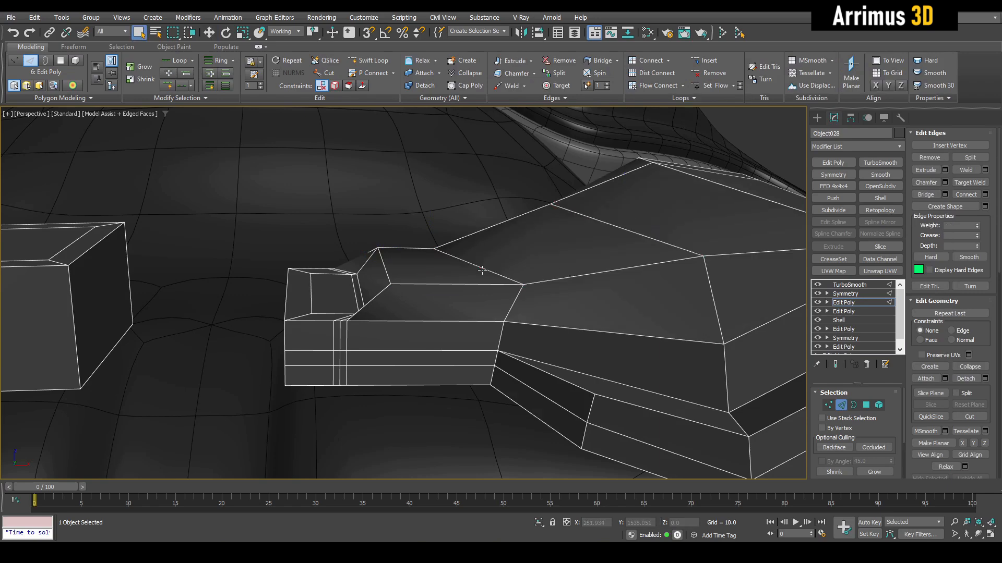
Lower the edge crossing the brow's top beyond the raised inner tip slightly, and preview the smoothed shape
click(484, 271)
key(shift+f)
alt+middle_drag(486, 270, 514, 268)
key(w)
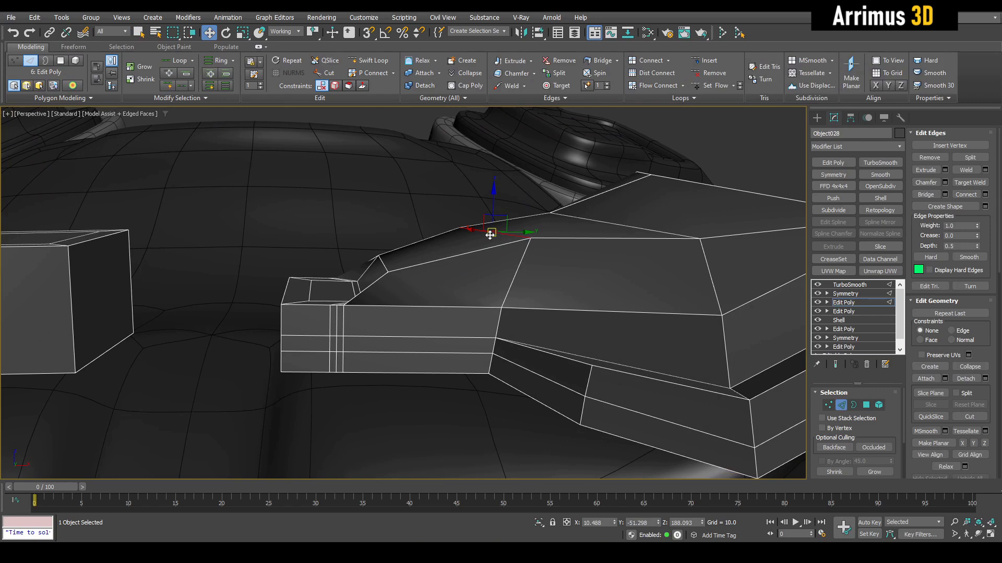
drag(490, 234, 494, 247)
key(grave)
key(F4)
key(q)
alt+middle_drag(494, 249, 446, 296)
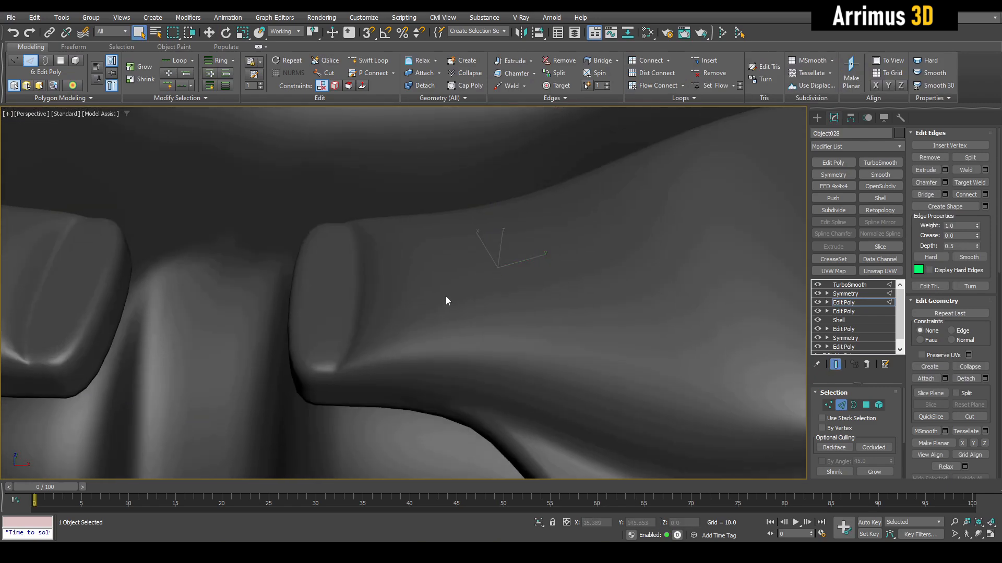
Insert a lengthwise edge loop along the brow's top with SwiftLoop and preview the smoothed brow
key(grave)
key(F4)
key(shift+alt+s)
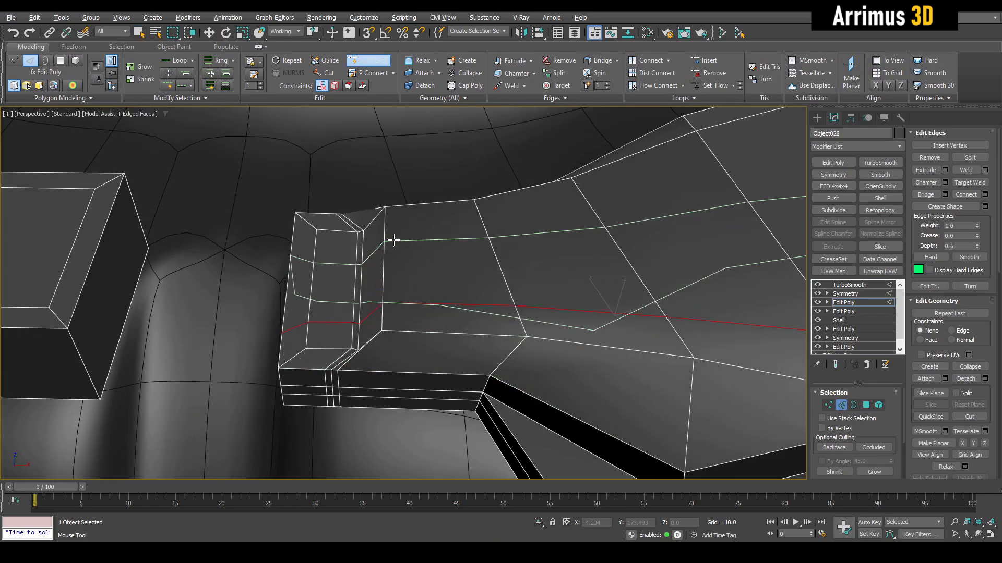
click(393, 240)
key(w)
key(grave)
key(F4)
scroll(393, 238, down, 5)
key(2)
key(q)
alt+middle_drag(460, 280, 470, 254)
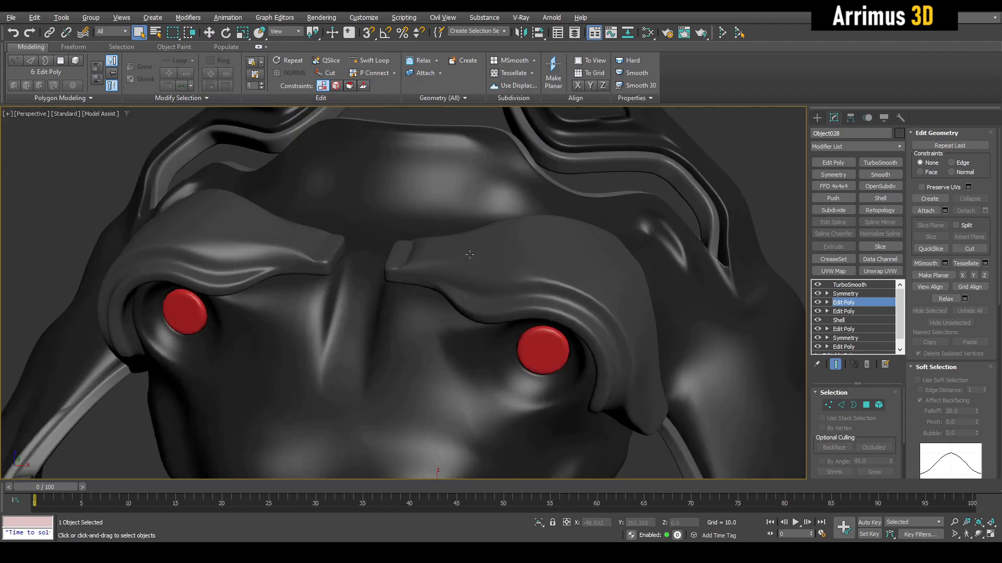
Select the short edge on the step above the eye and examine the smoothed surface there
scroll(470, 254, down, 3)
key(grave)
key(F4)
key(1)
scroll(529, 284, up, 5)
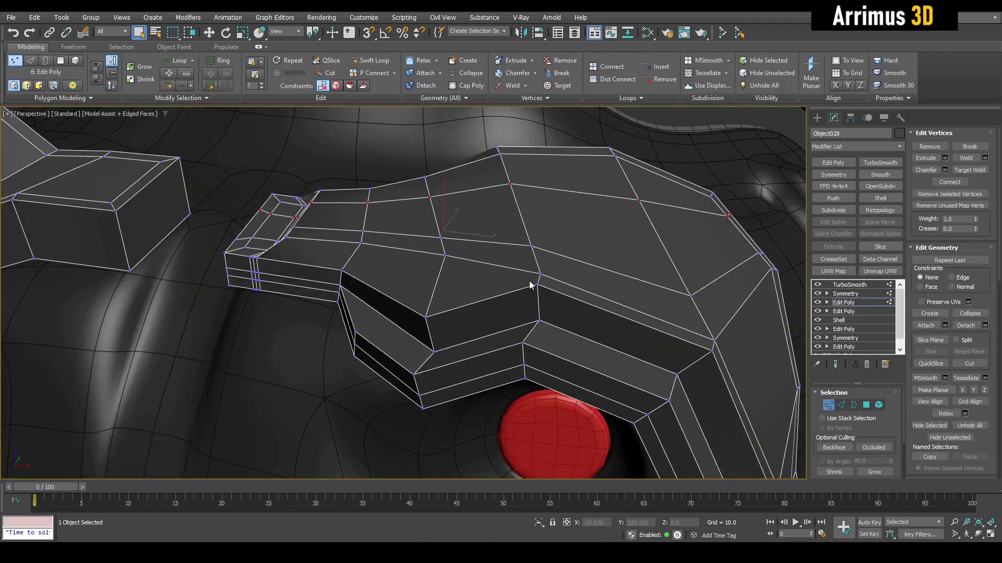
key(2)
click(540, 297)
key(w)
key(grave)
key(F4)
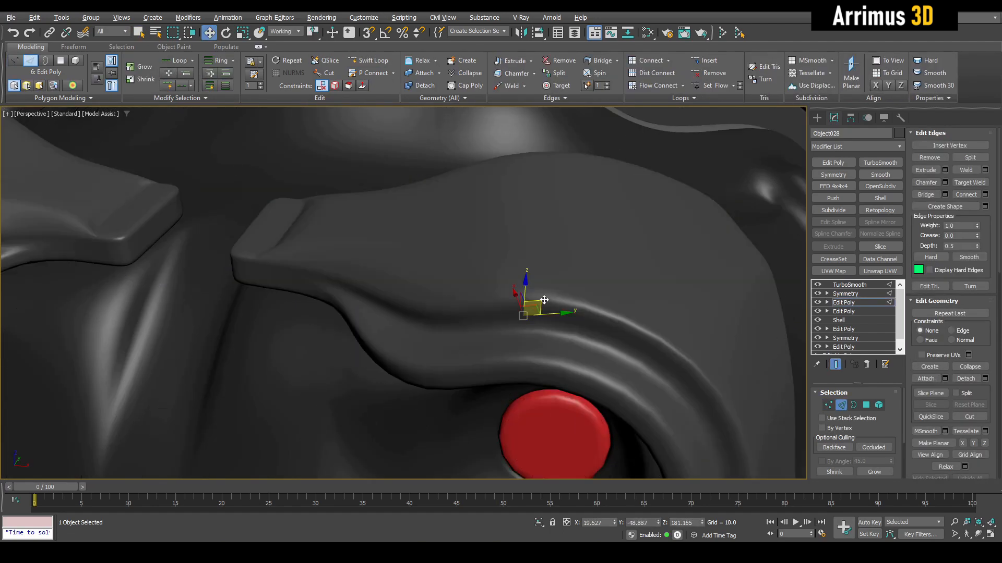
Stack another Edit Poly modifier below the Symmetry and bring up the unsmoothed cage on the brow's outer side
middle_drag(544, 300, 480, 277)
scroll(481, 277, down, 4)
key(2)
key(q)
alt+middle_drag(574, 318, 593, 285)
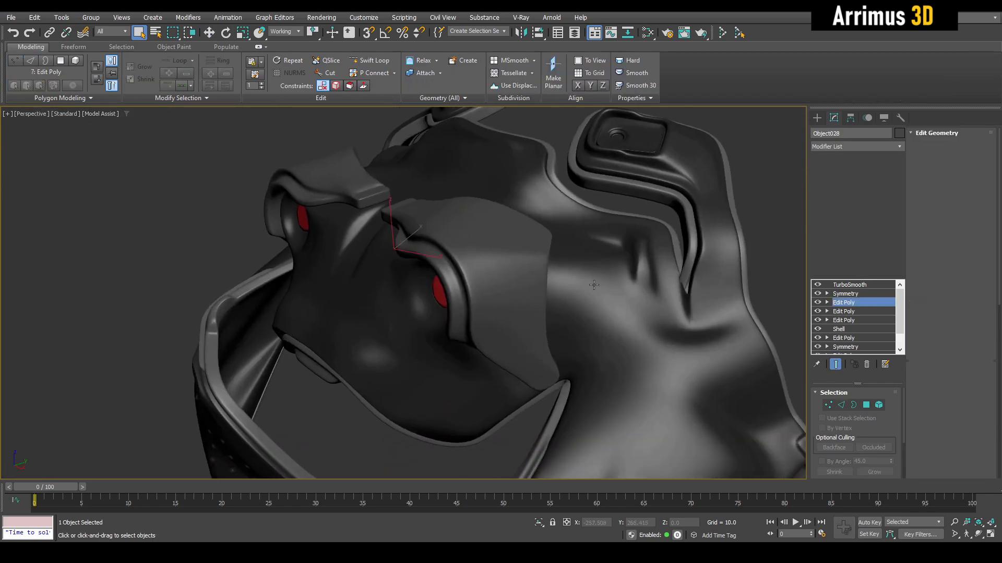
key(4)
key(grave)
key(F4)
scroll(528, 273, up, 4)
key(4)
Set the TurboSmooth iterations to 1 and add Smooth and Edit Poly modifiers above it
click(845, 287)
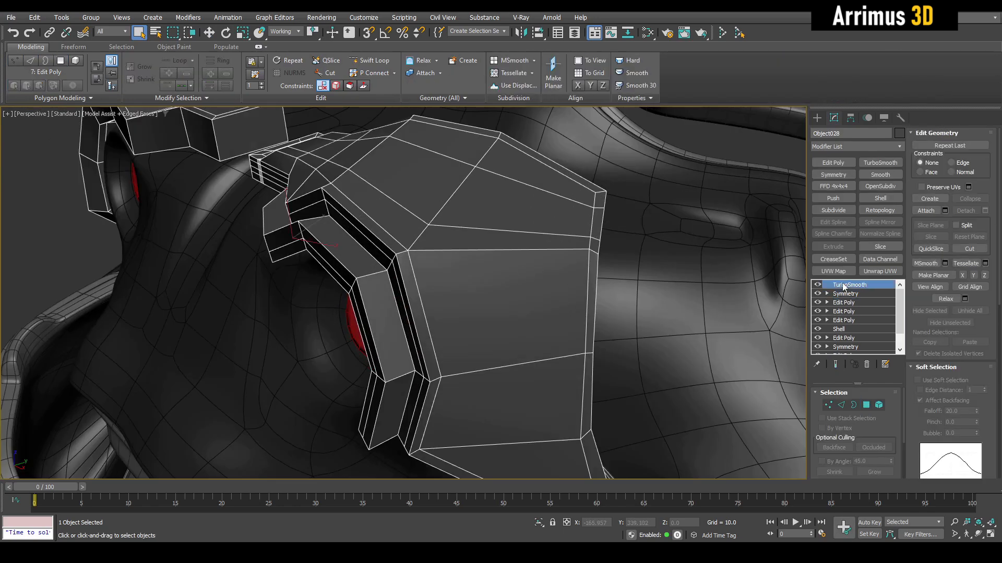
click(840, 438)
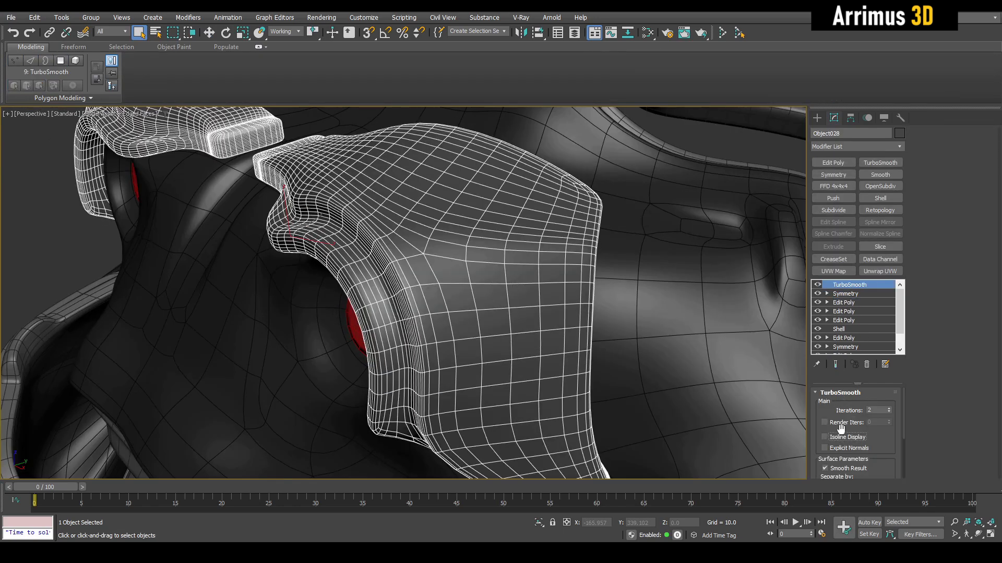
click(889, 412)
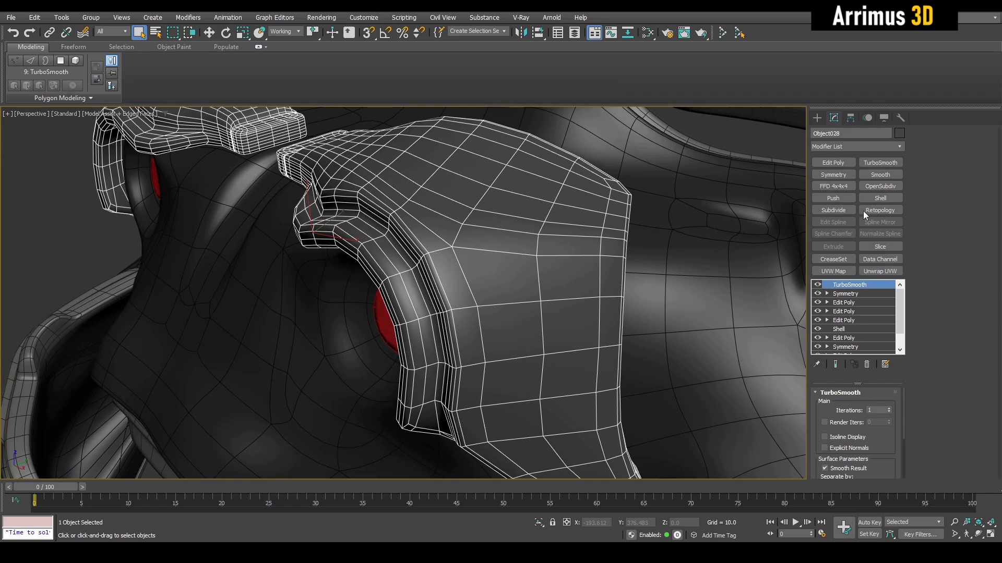
click(879, 175)
click(832, 162)
key(4)
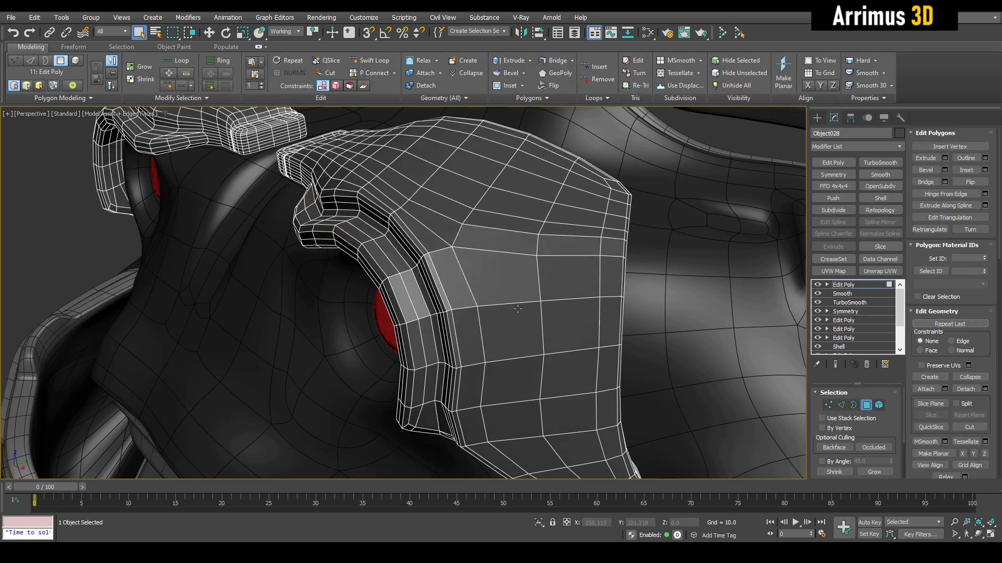
Select a two-column block of polygons on the upper part of the brow's outer side
click(509, 344)
ctrl+click(509, 261)
ctrl+click(506, 241)
ctrl+click(507, 224)
ctrl+click(576, 231)
ctrl+click(564, 326)
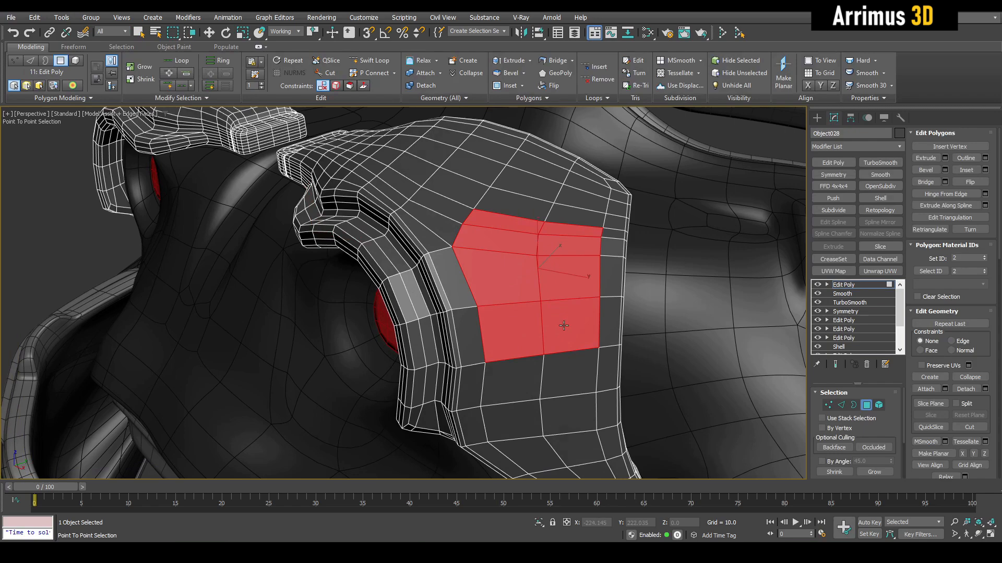
key(z)
key(w)
alt+middle_drag(434, 283, 458, 184)
scroll(458, 184, down, 3)
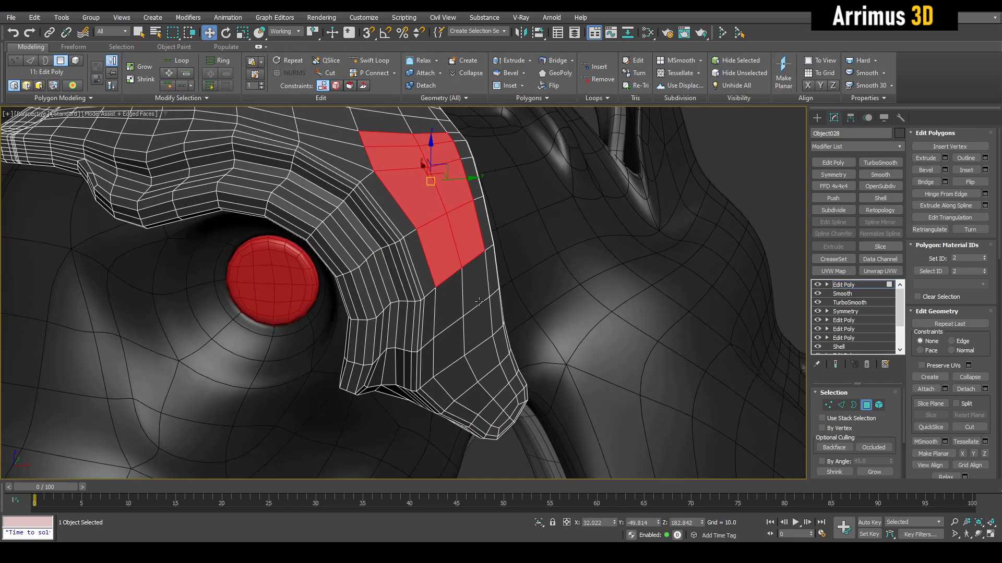
Extend the polygon selection down the brow's outer side by four more polygons
key(q)
ctrl+click(453, 300)
ctrl+click(473, 286)
ctrl+click(472, 322)
ctrl+click(451, 343)
middle_drag(445, 226, 450, 264)
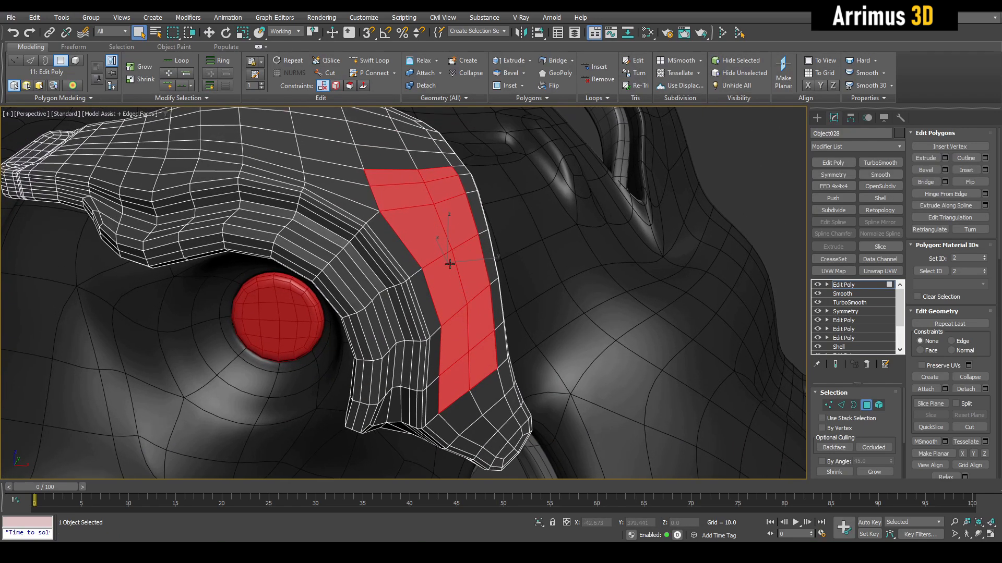
Raise the selected polygon patch outward from the brow's outer side and scale it
drag(442, 244, 442, 237)
click(442, 237)
key(r)
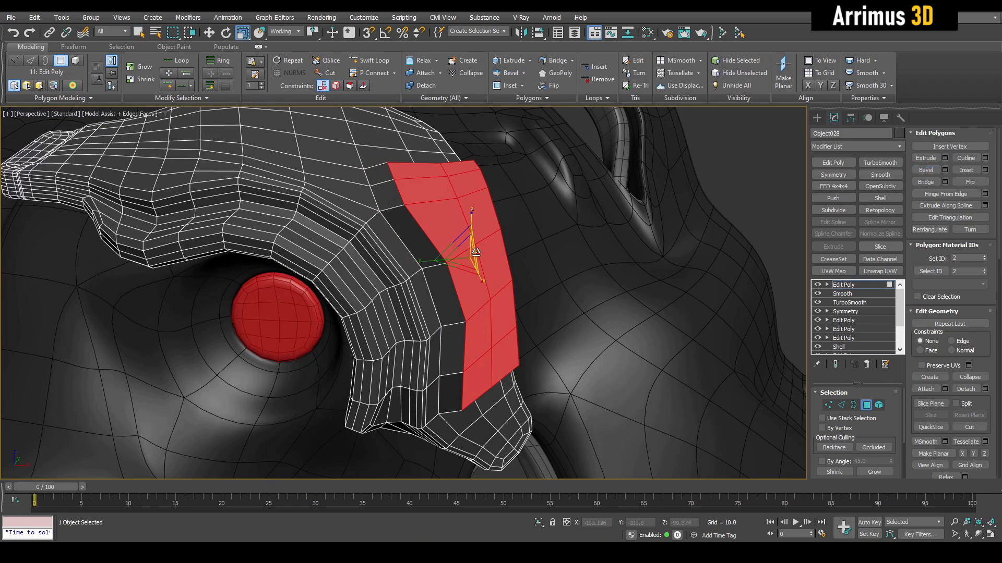
alt+middle_drag(464, 260, 480, 298)
key(2)
key(q)
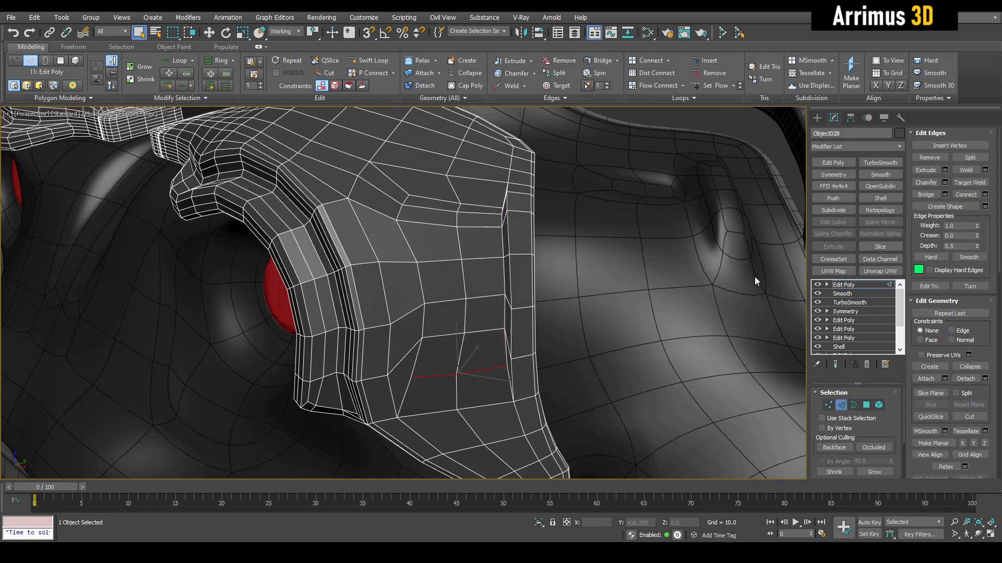
Add a Symmetry modifier above the top Edit Poly, mirroring across the X axis
click(837, 285)
key(z)
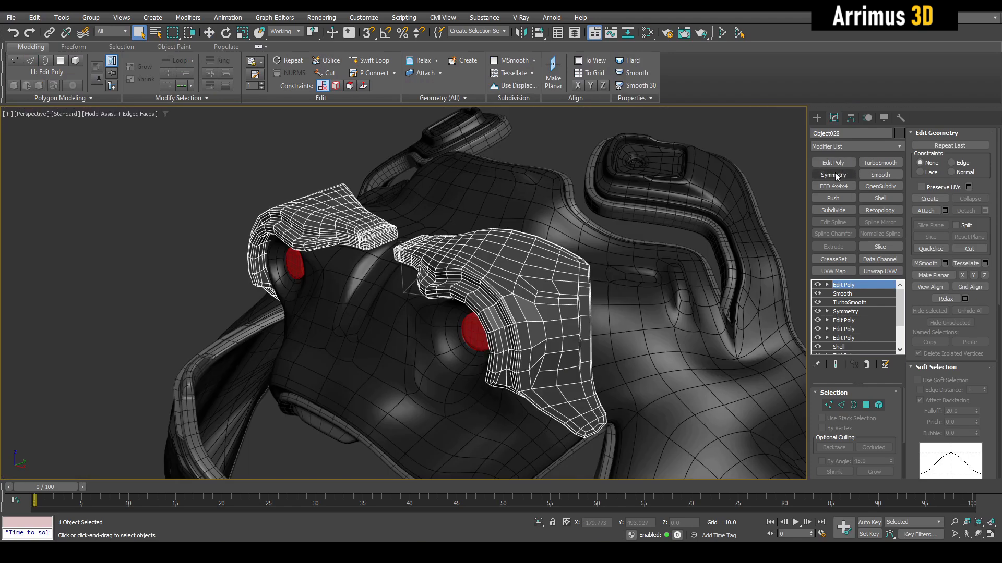
click(835, 173)
click(836, 452)
click(835, 452)
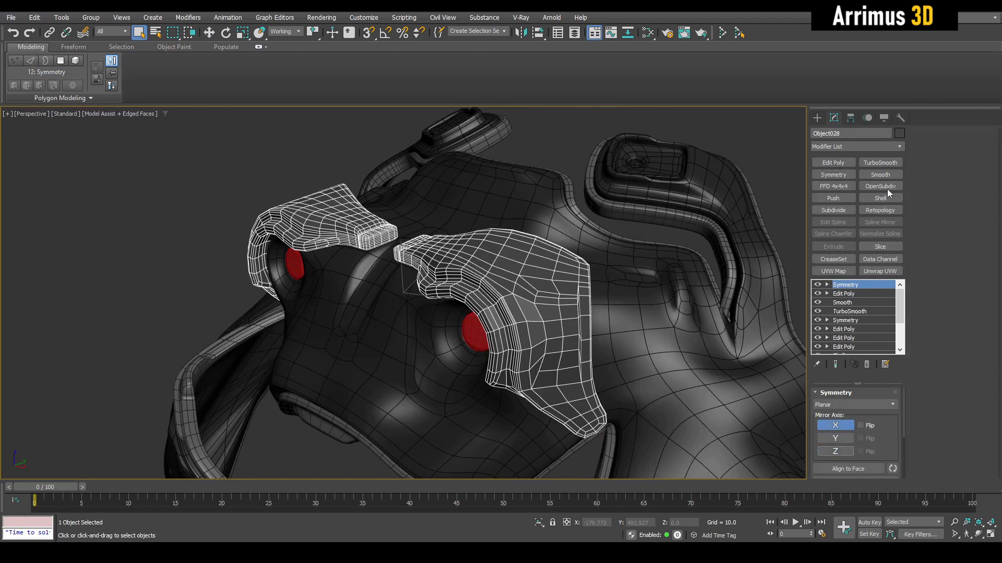
Add a TurboSmooth modifier on top of the brow's stack, view it without edges, and deselect the object
click(877, 162)
key(F4)
alt+middle_drag(608, 258, 686, 242)
click(745, 213)
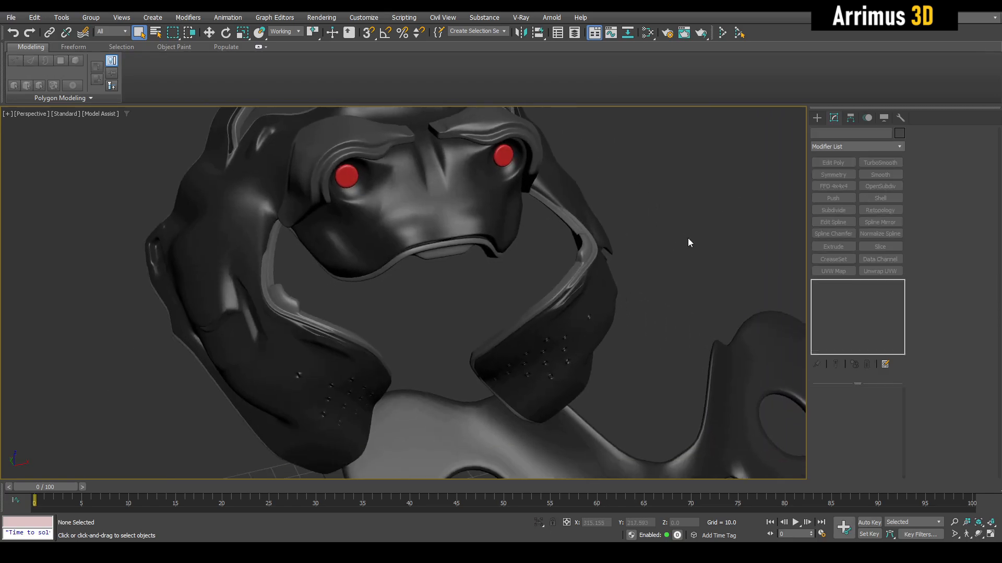